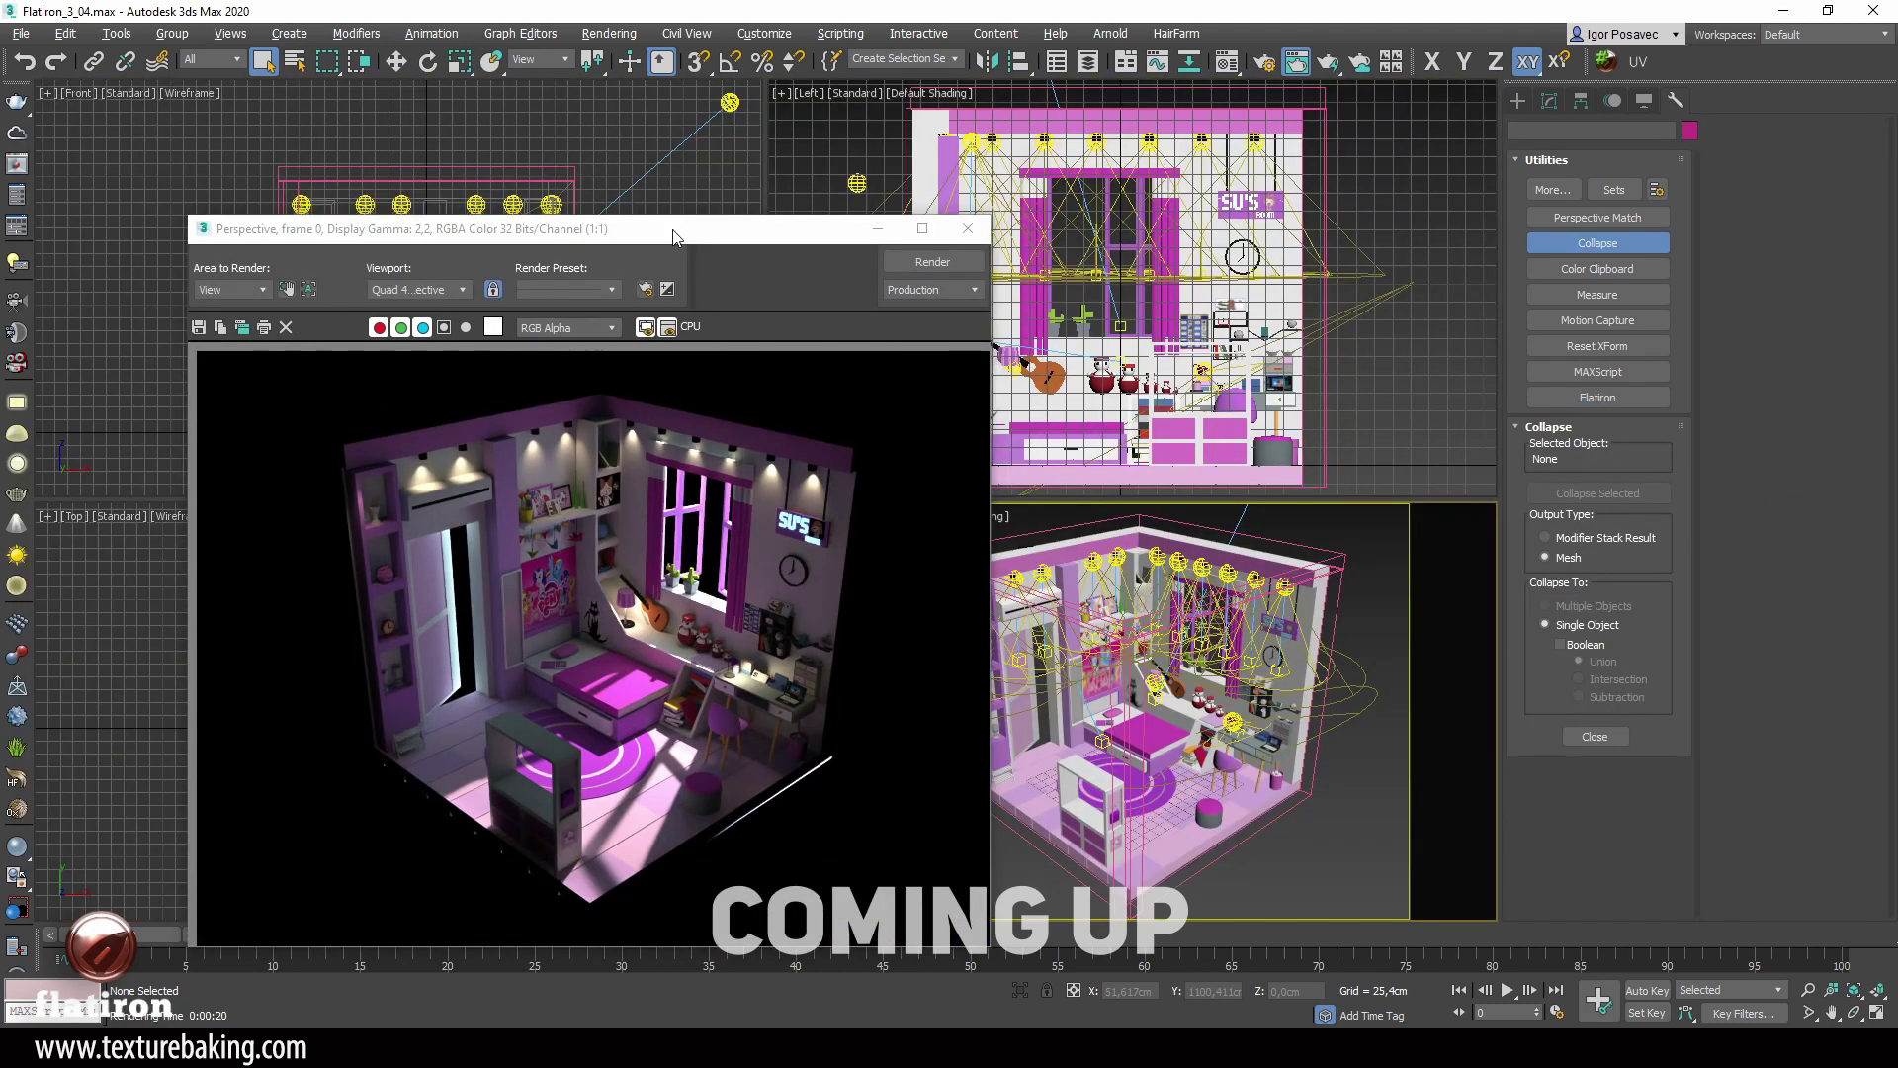
Step: Open the Arnold render settings and list the imagers that can be added
left_click_drag(554, 229, 419, 136)
left_click(609, 33)
left_click(638, 137)
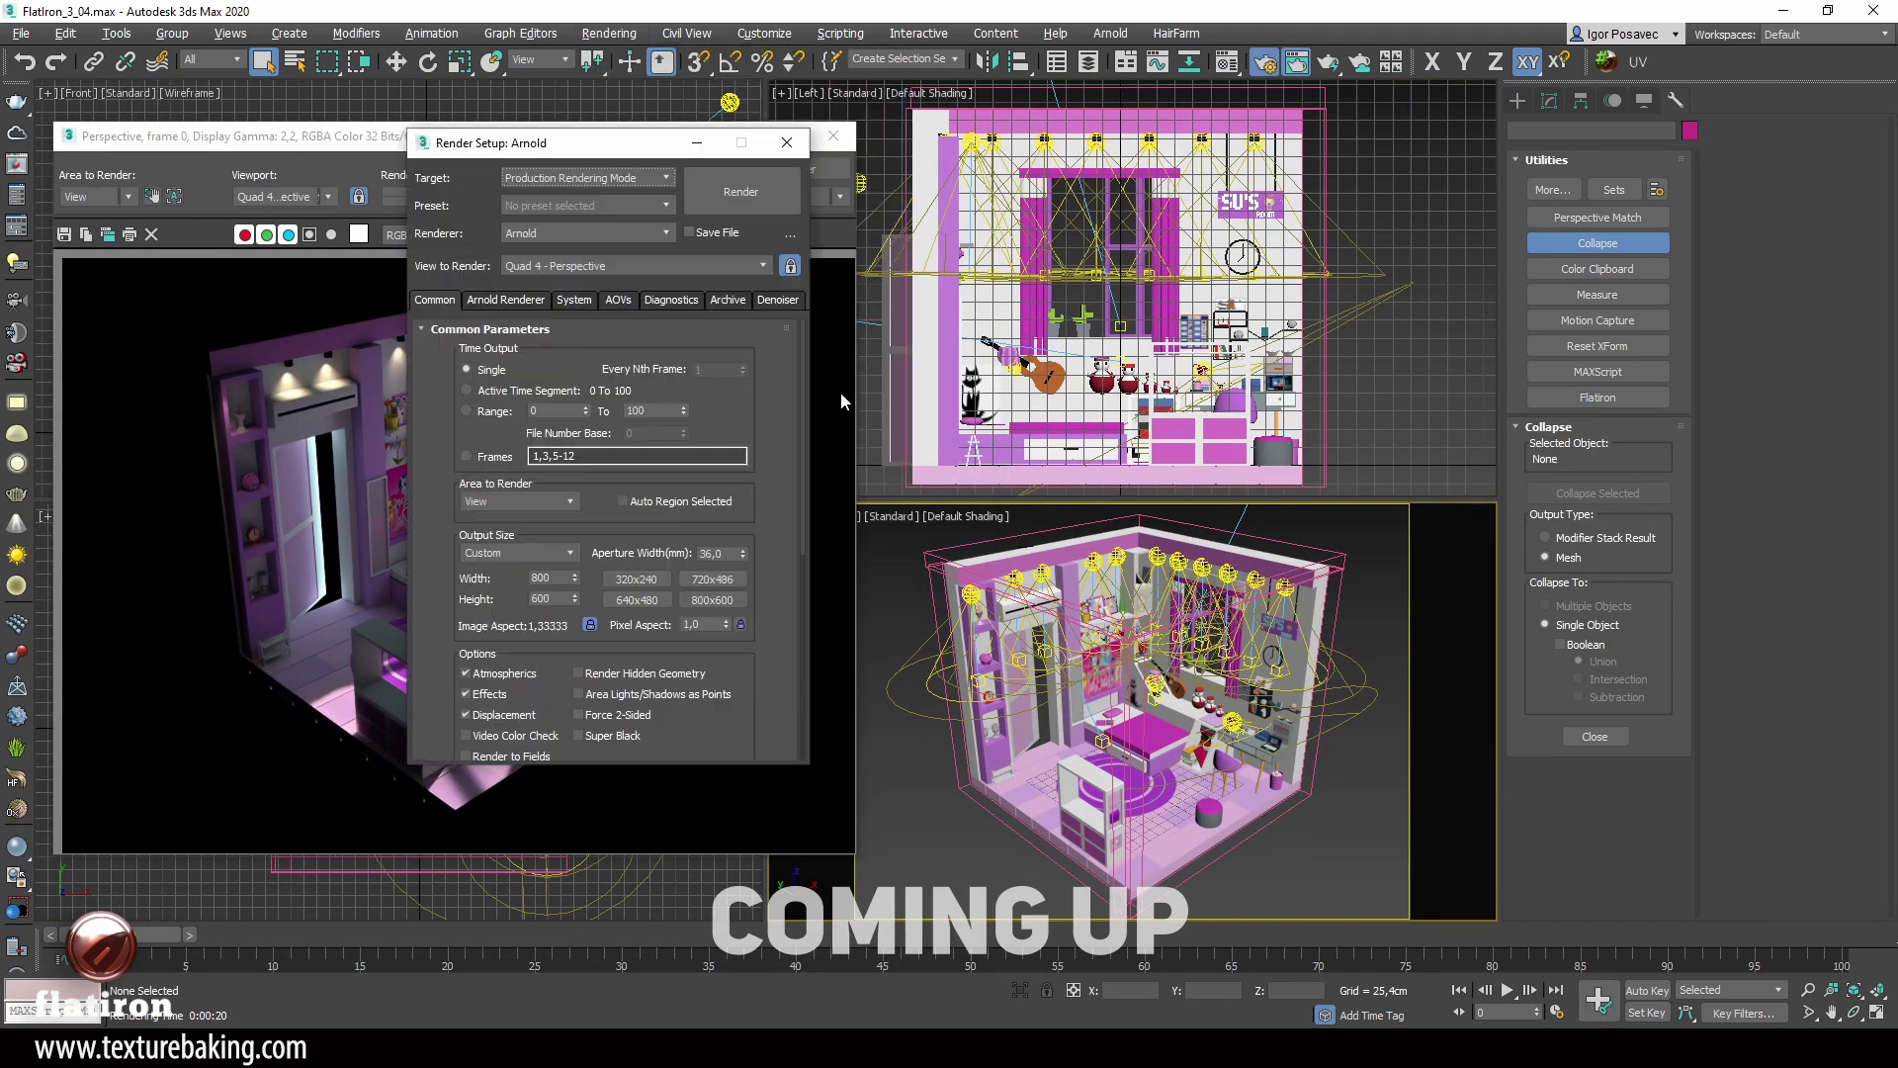
scroll(707, 593, "down", 8)
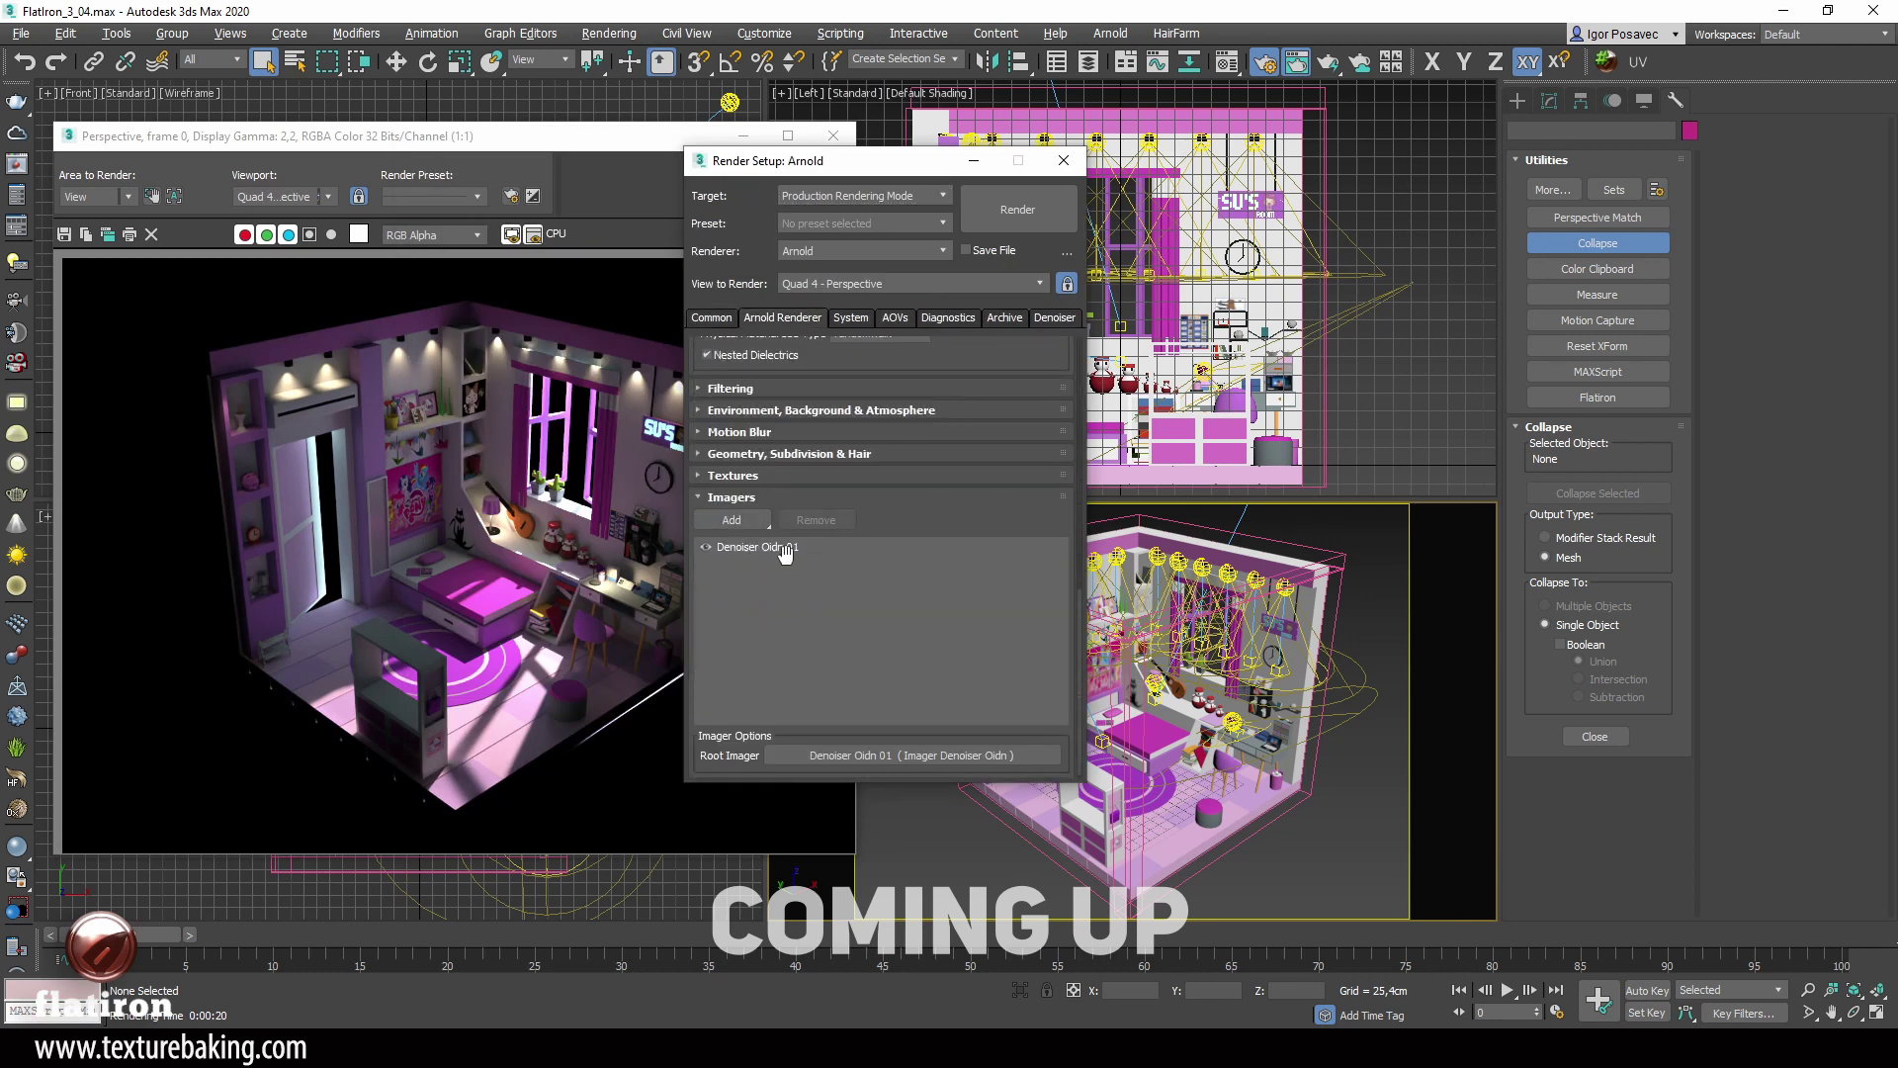
left_click(759, 526)
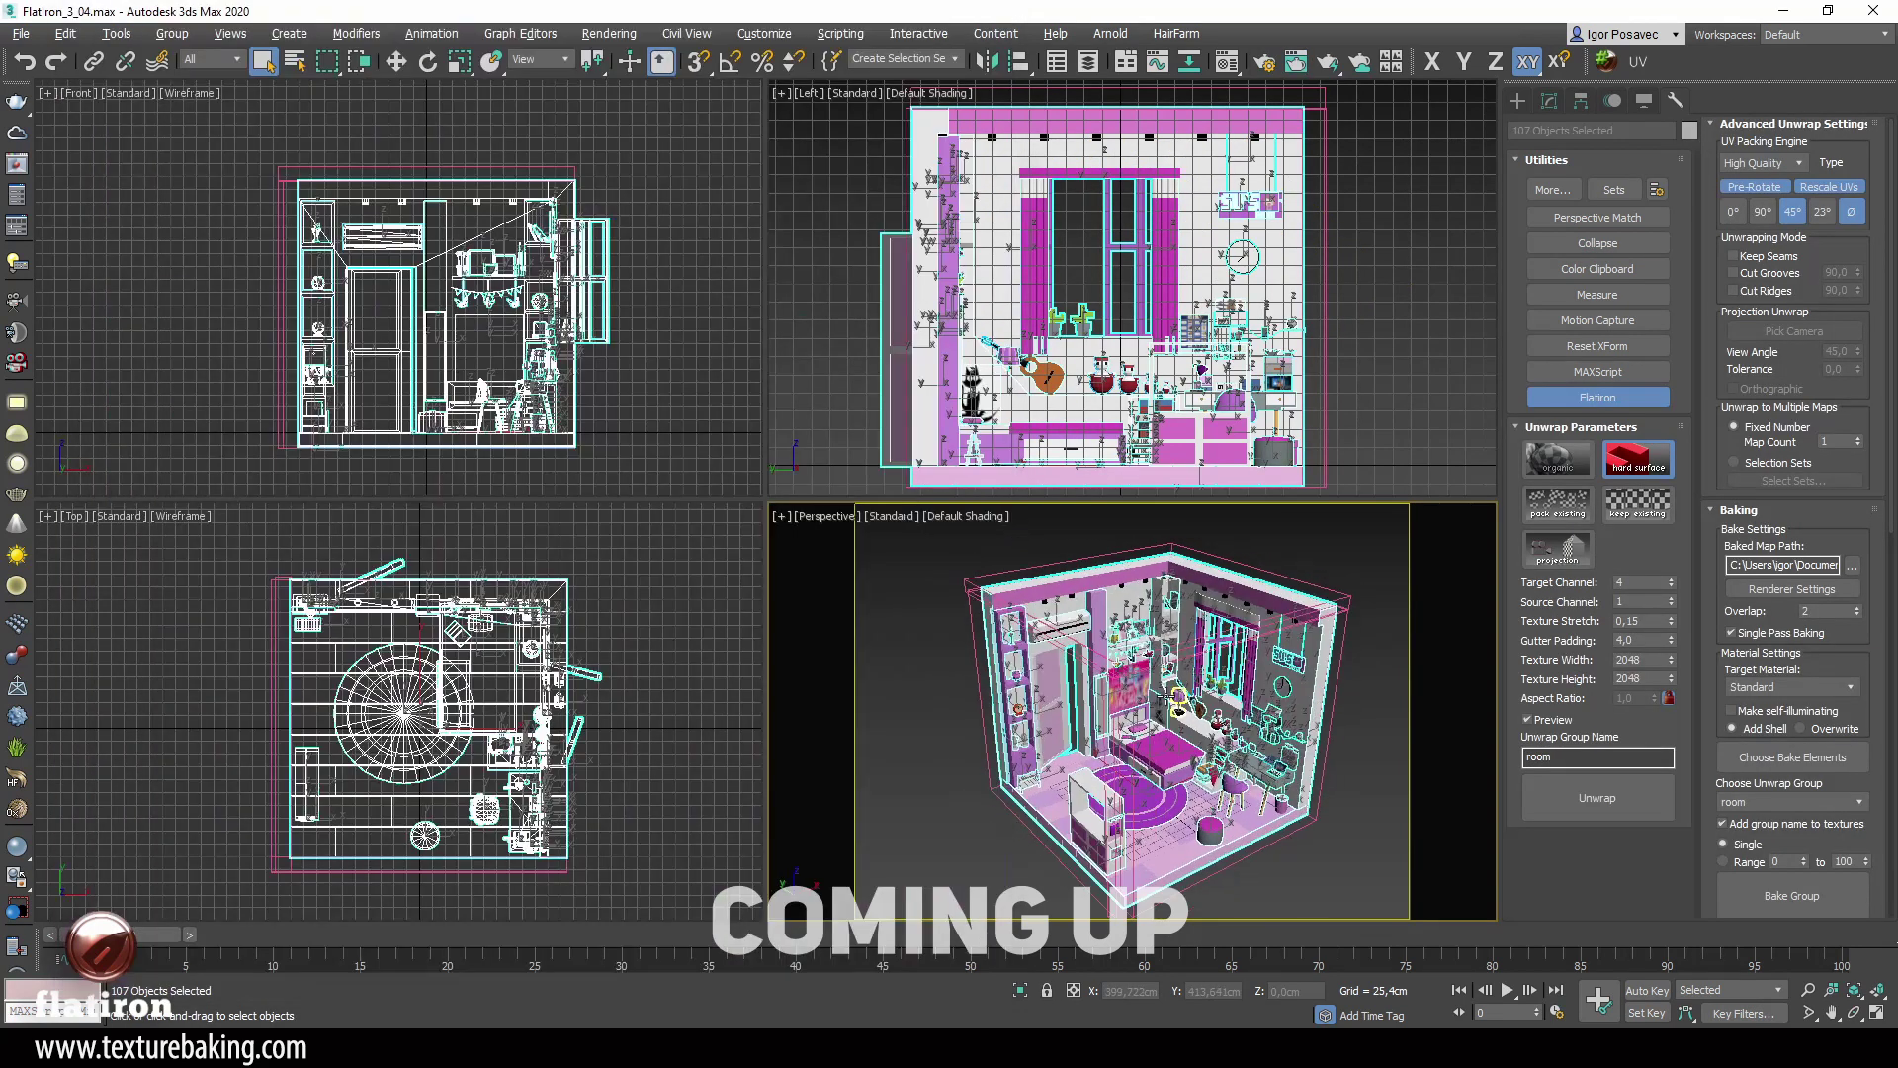
Step: Select the room and export it as IsoRoom FBX into the Sketchfab folder, accepting the options
middle_click_drag(949, 712, 1187, 653, "alt")
left_click(1056, 586)
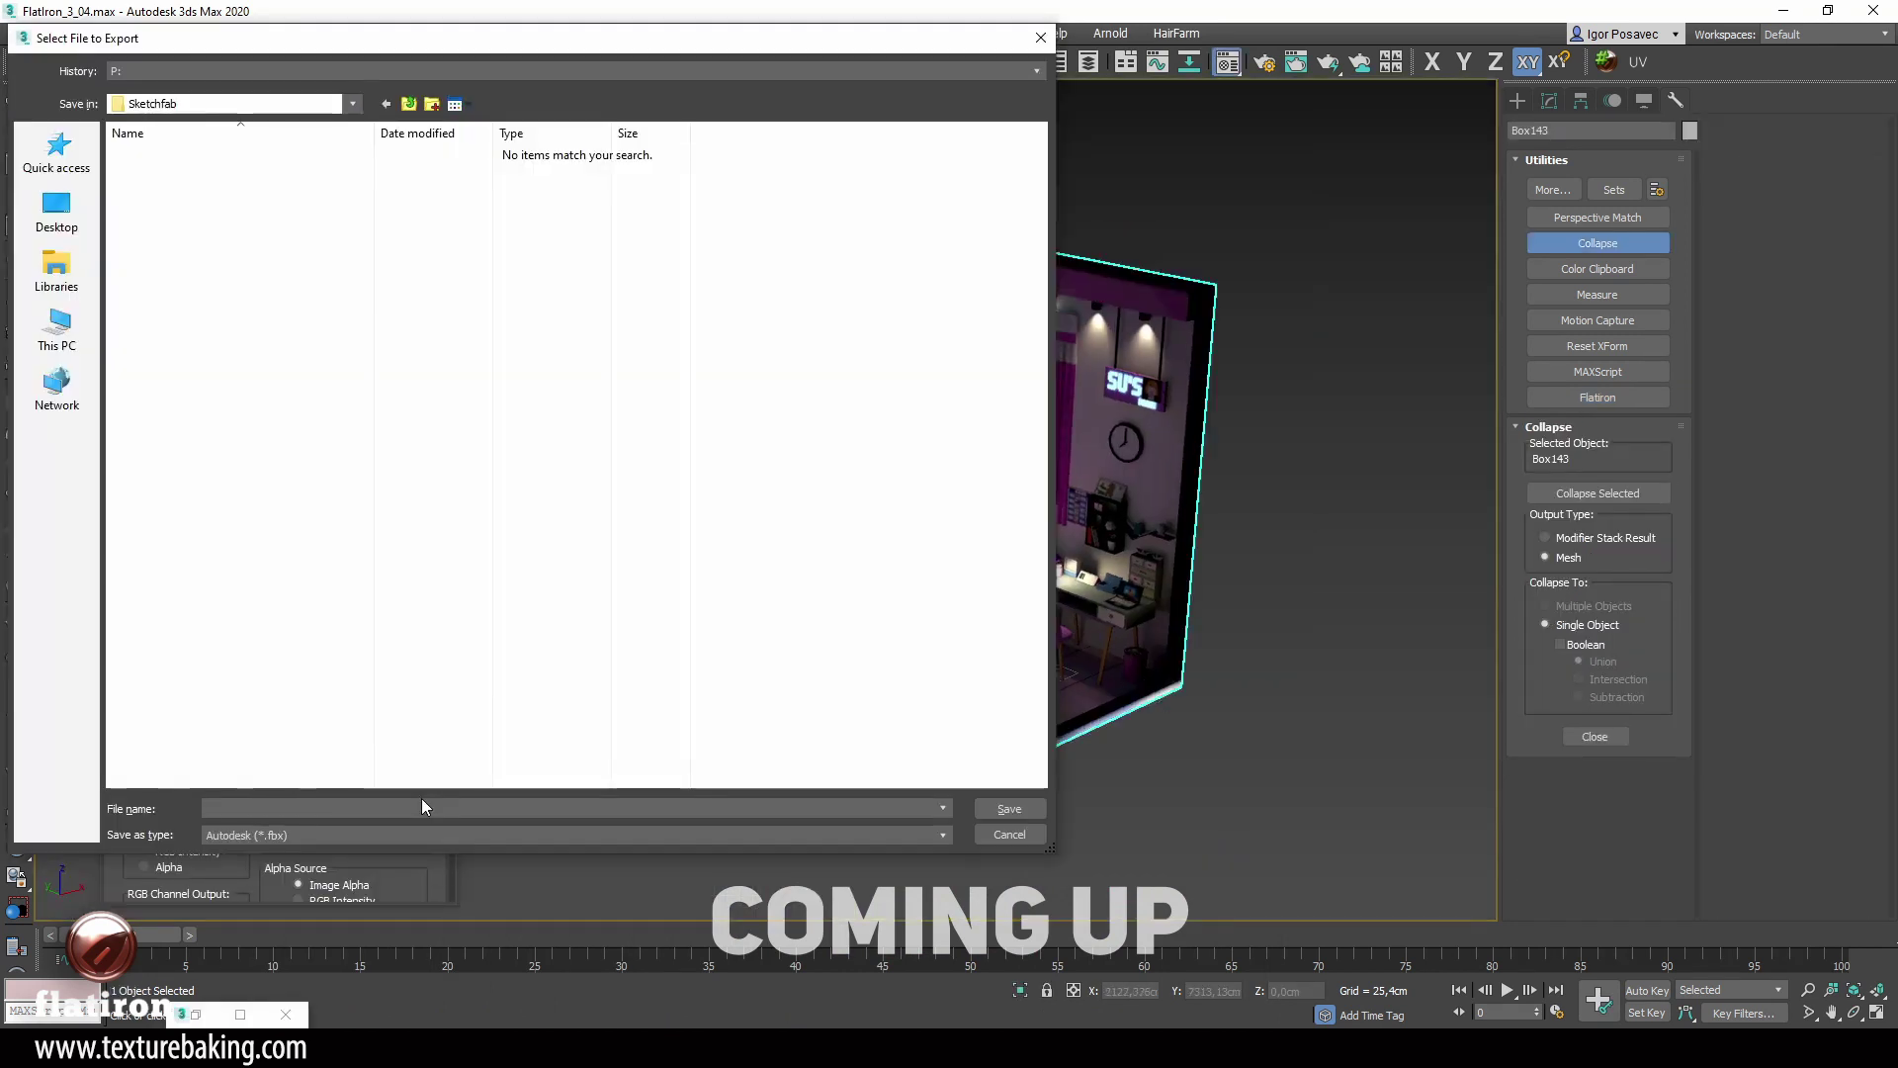
type("oRoom")
key("Return")
left_click(909, 832)
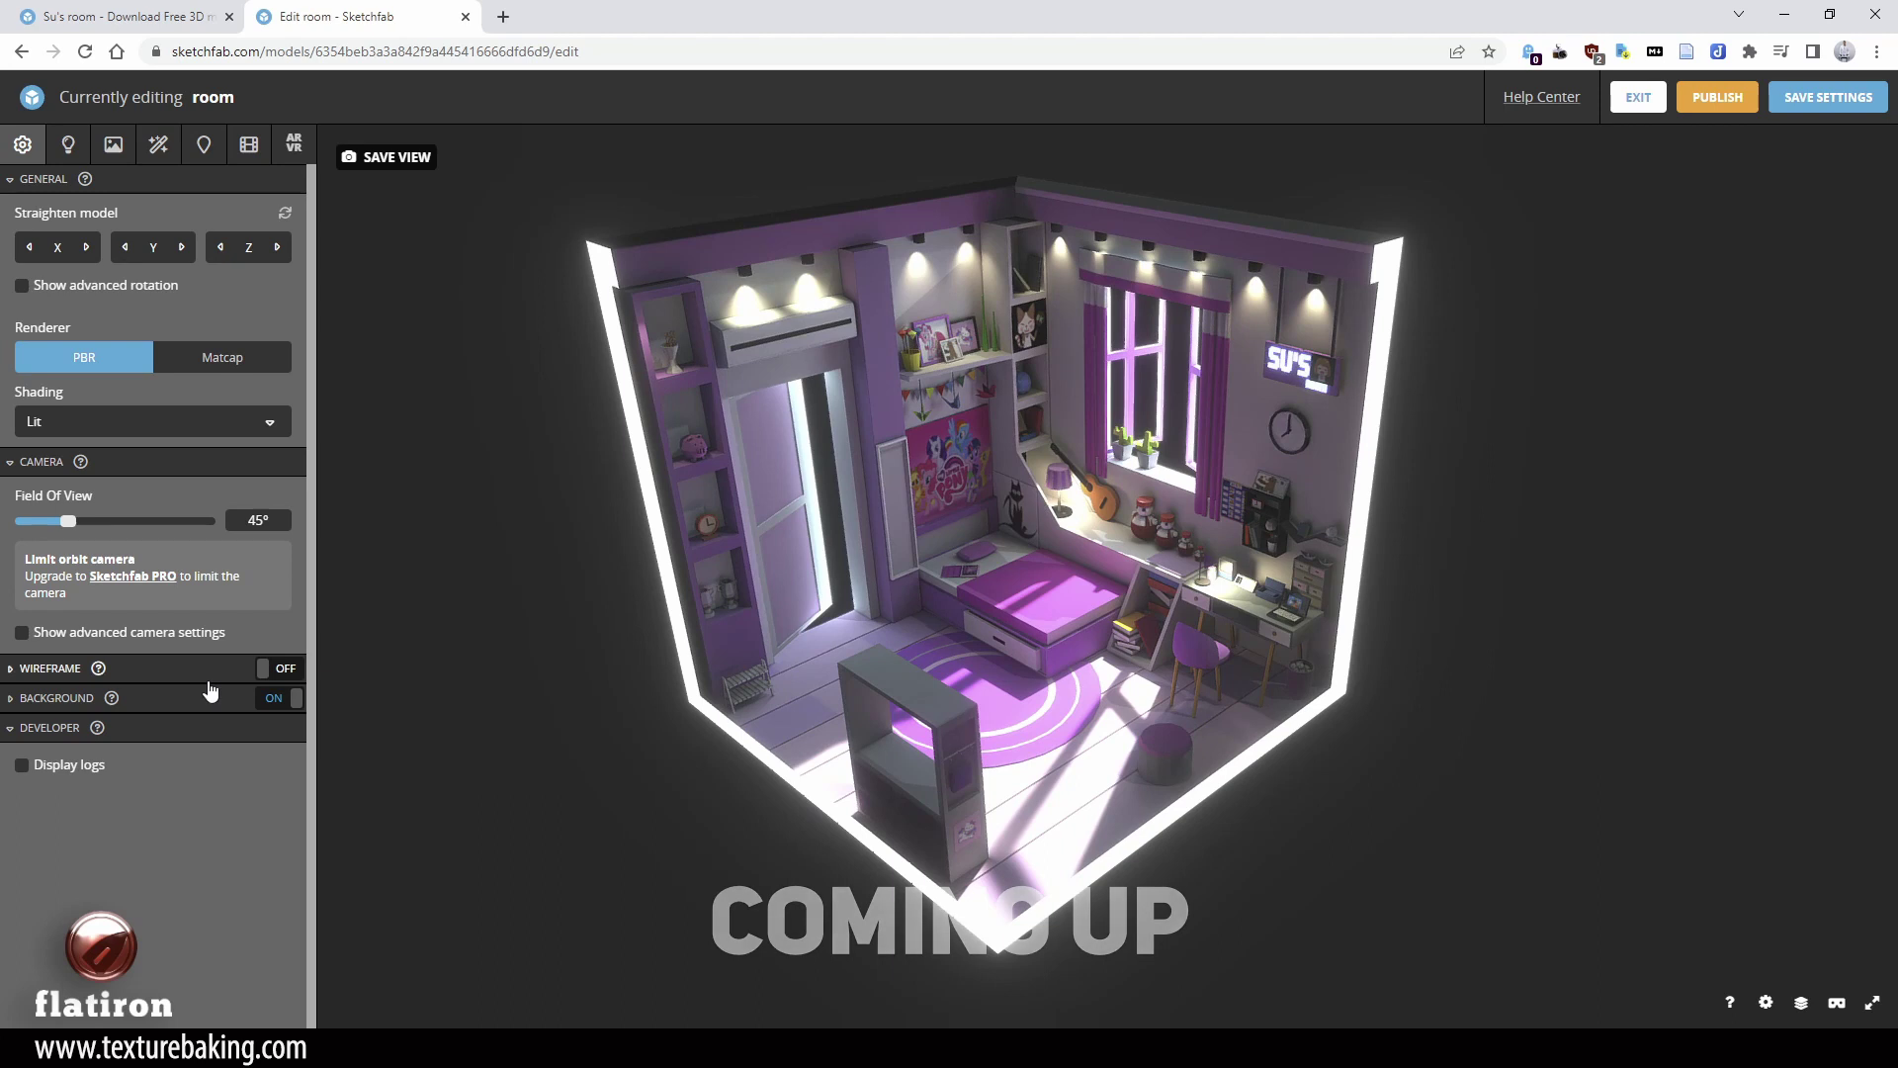
Step: Switch to the Materials tab in Sketchfab's 3D settings editor
left_click(113, 144)
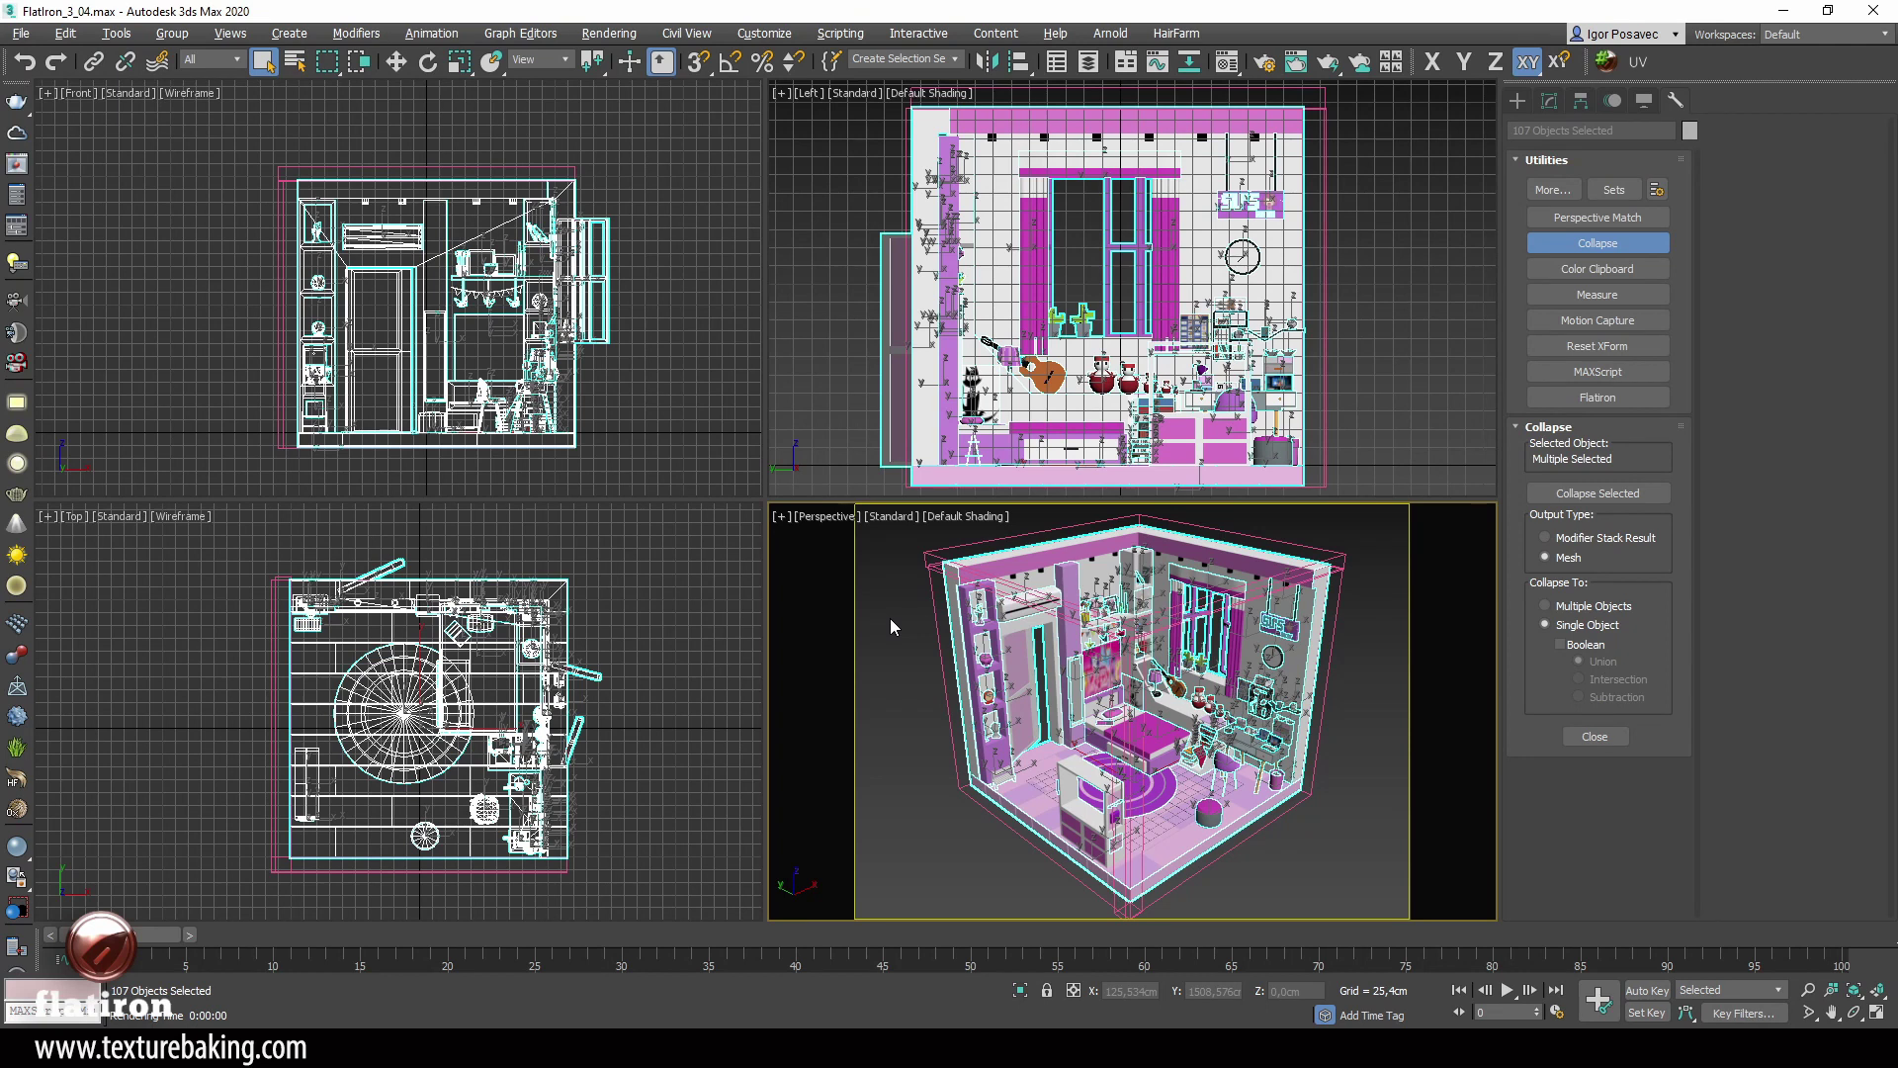
Step: Deselect everything, unhide the lights, and render the Perspective view of the pink bedroom
left_click(923, 656)
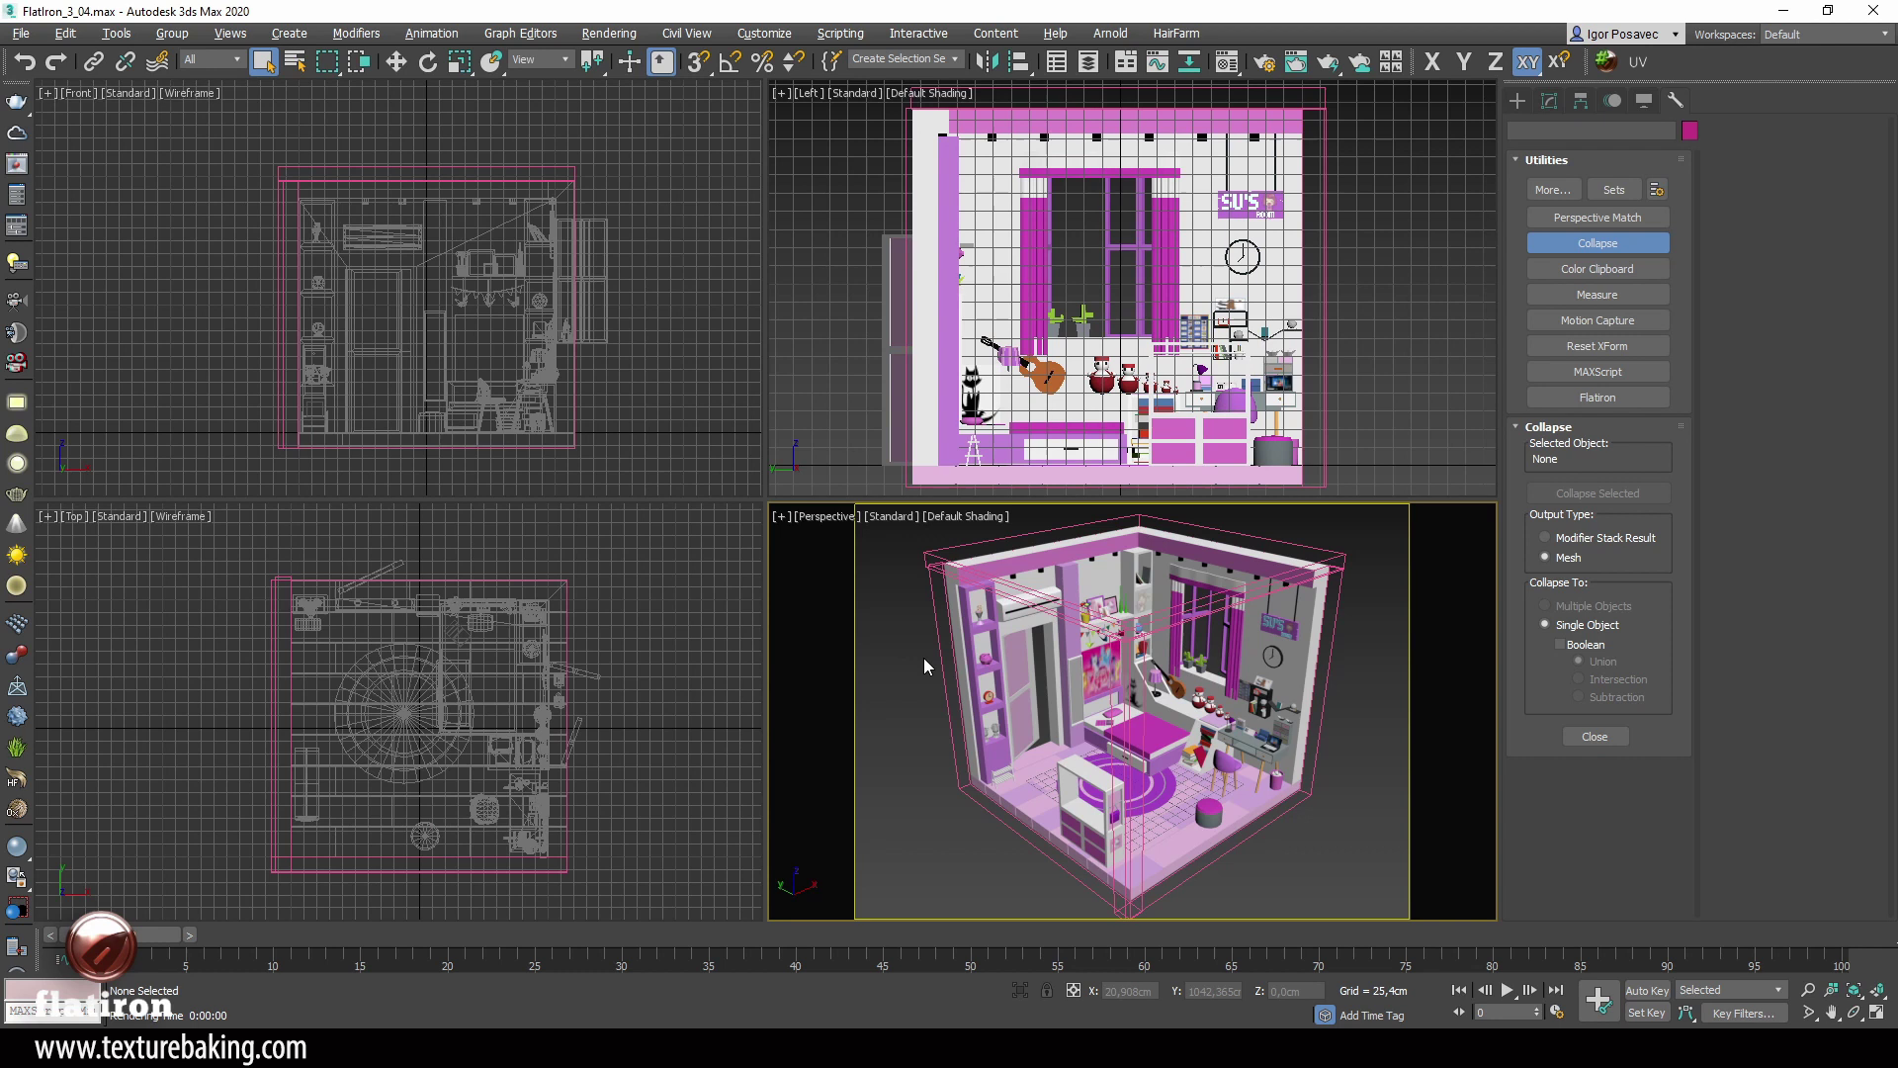
key("shift+l")
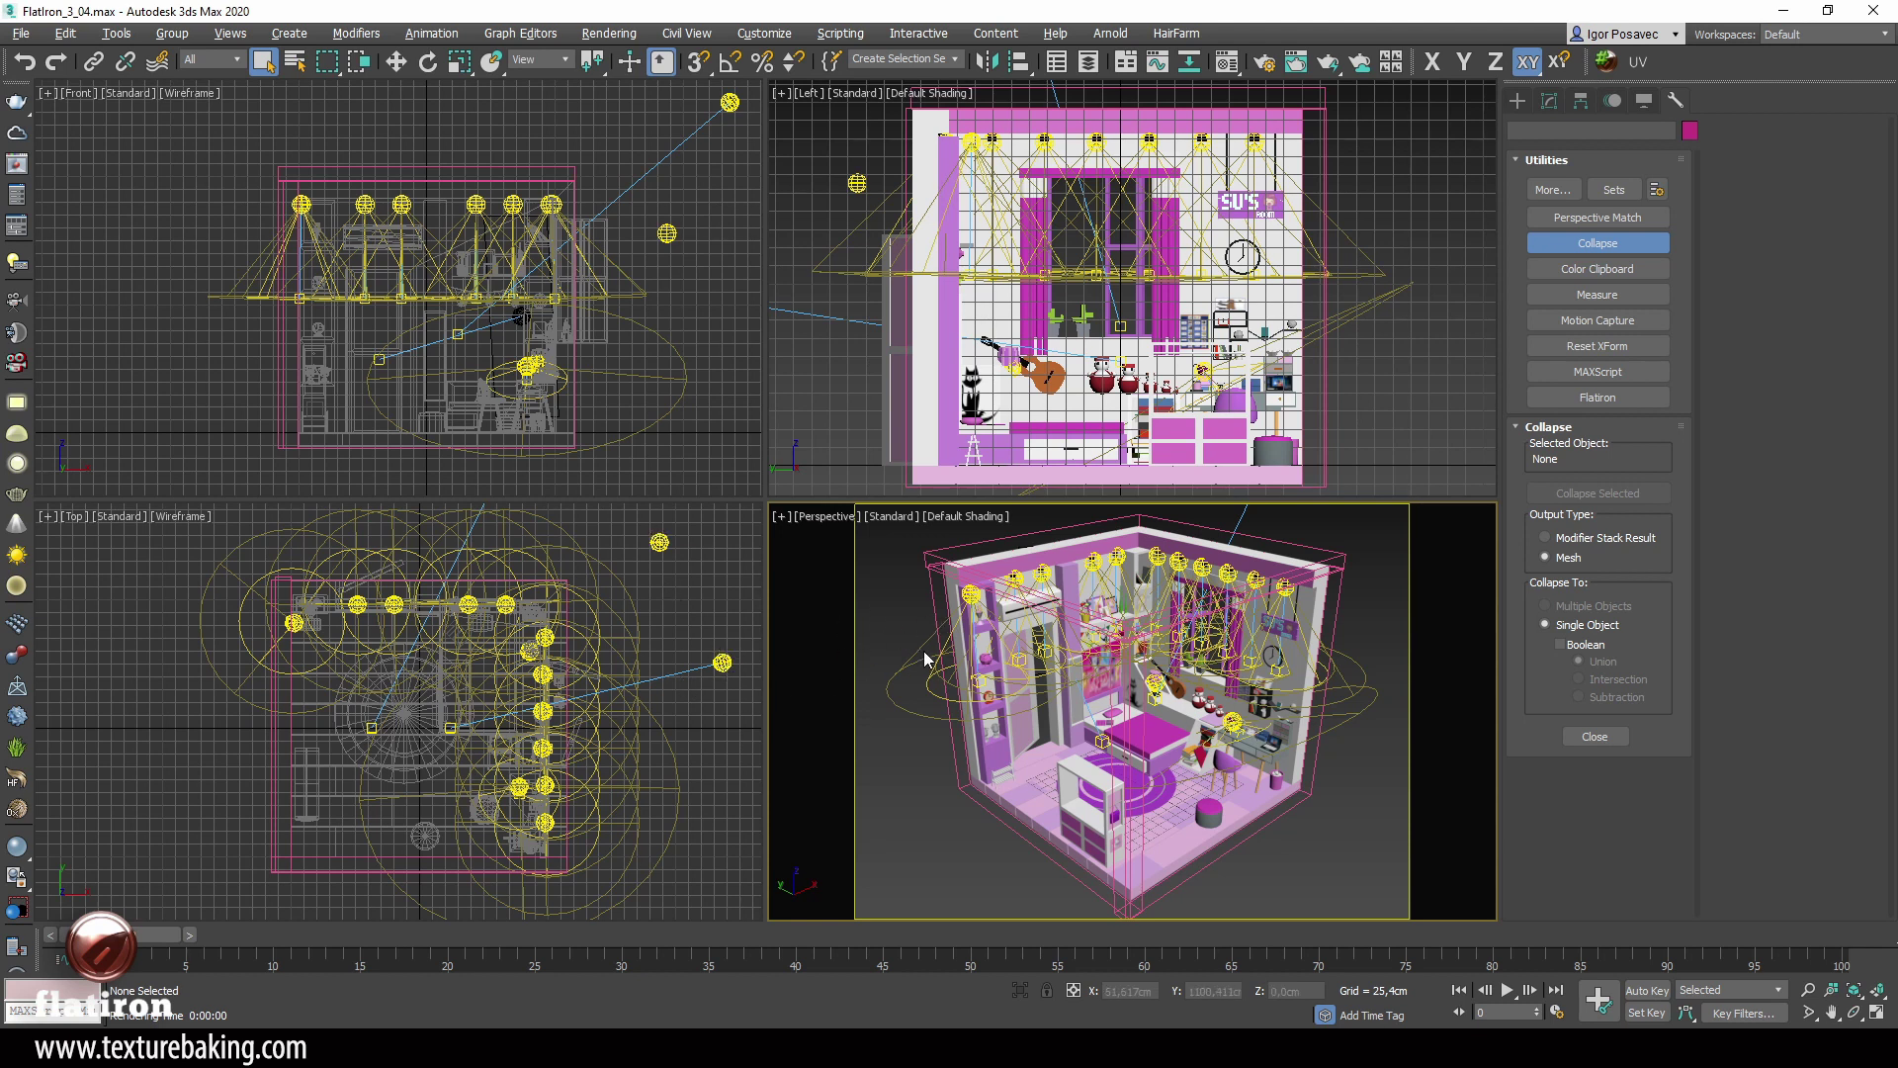
key("shift+q")
left_click_drag(550, 234, 704, 233)
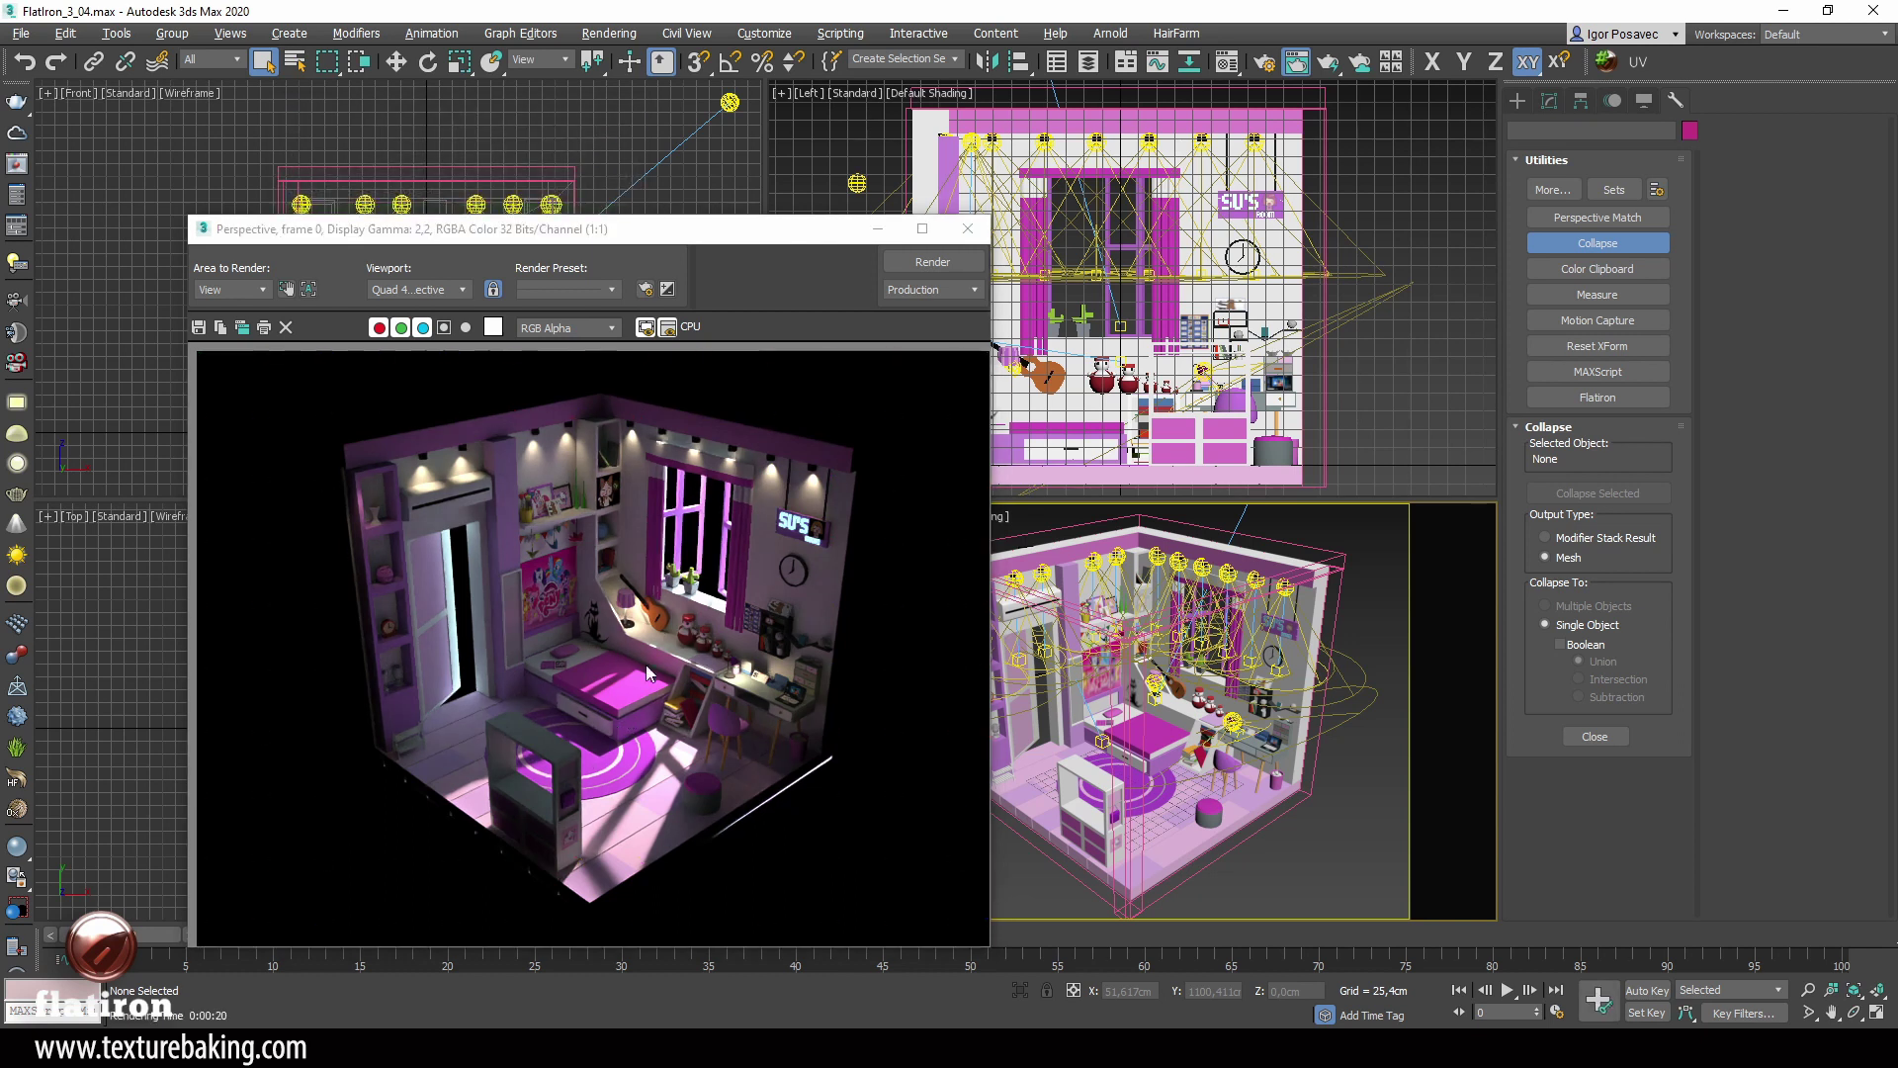
Step: Open Render Setup on the Arnold Renderer tab and scroll down to the Imagers section
left_click_drag(677, 235, 537, 142)
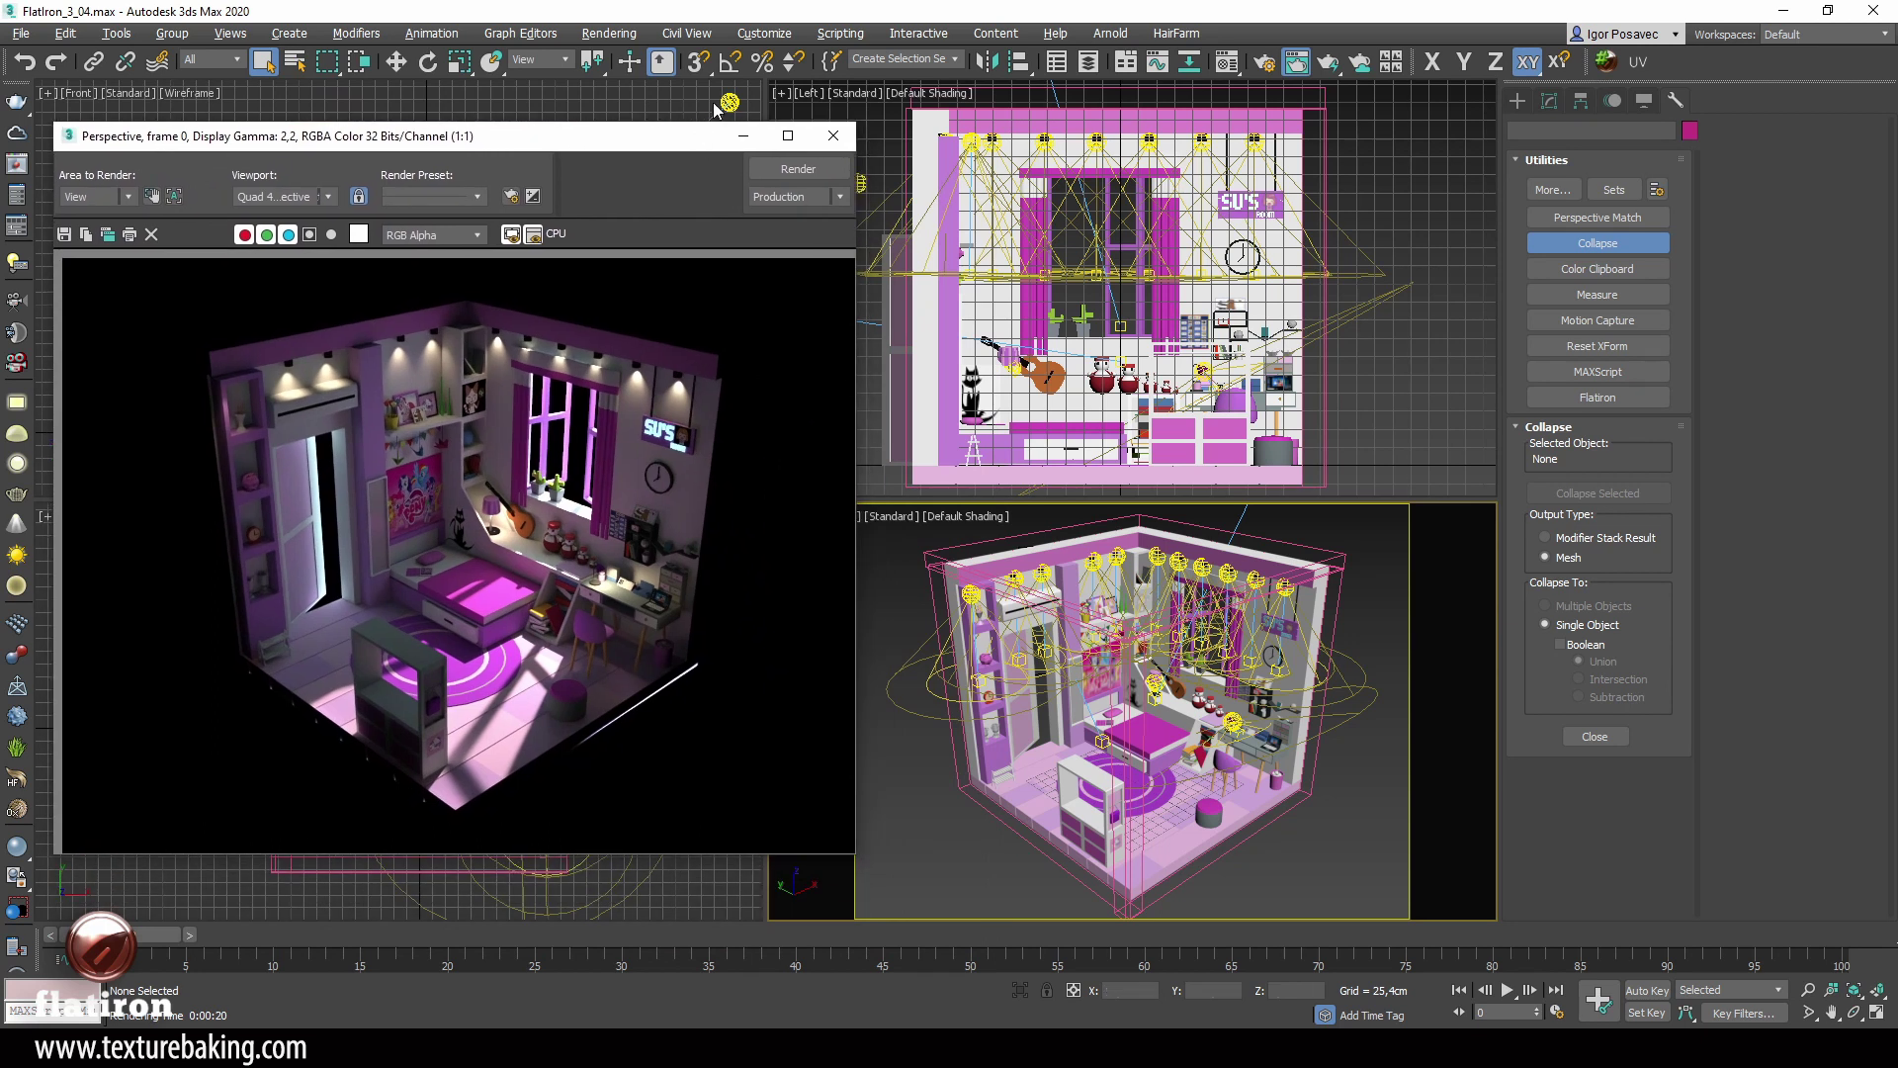
left_click(608, 34)
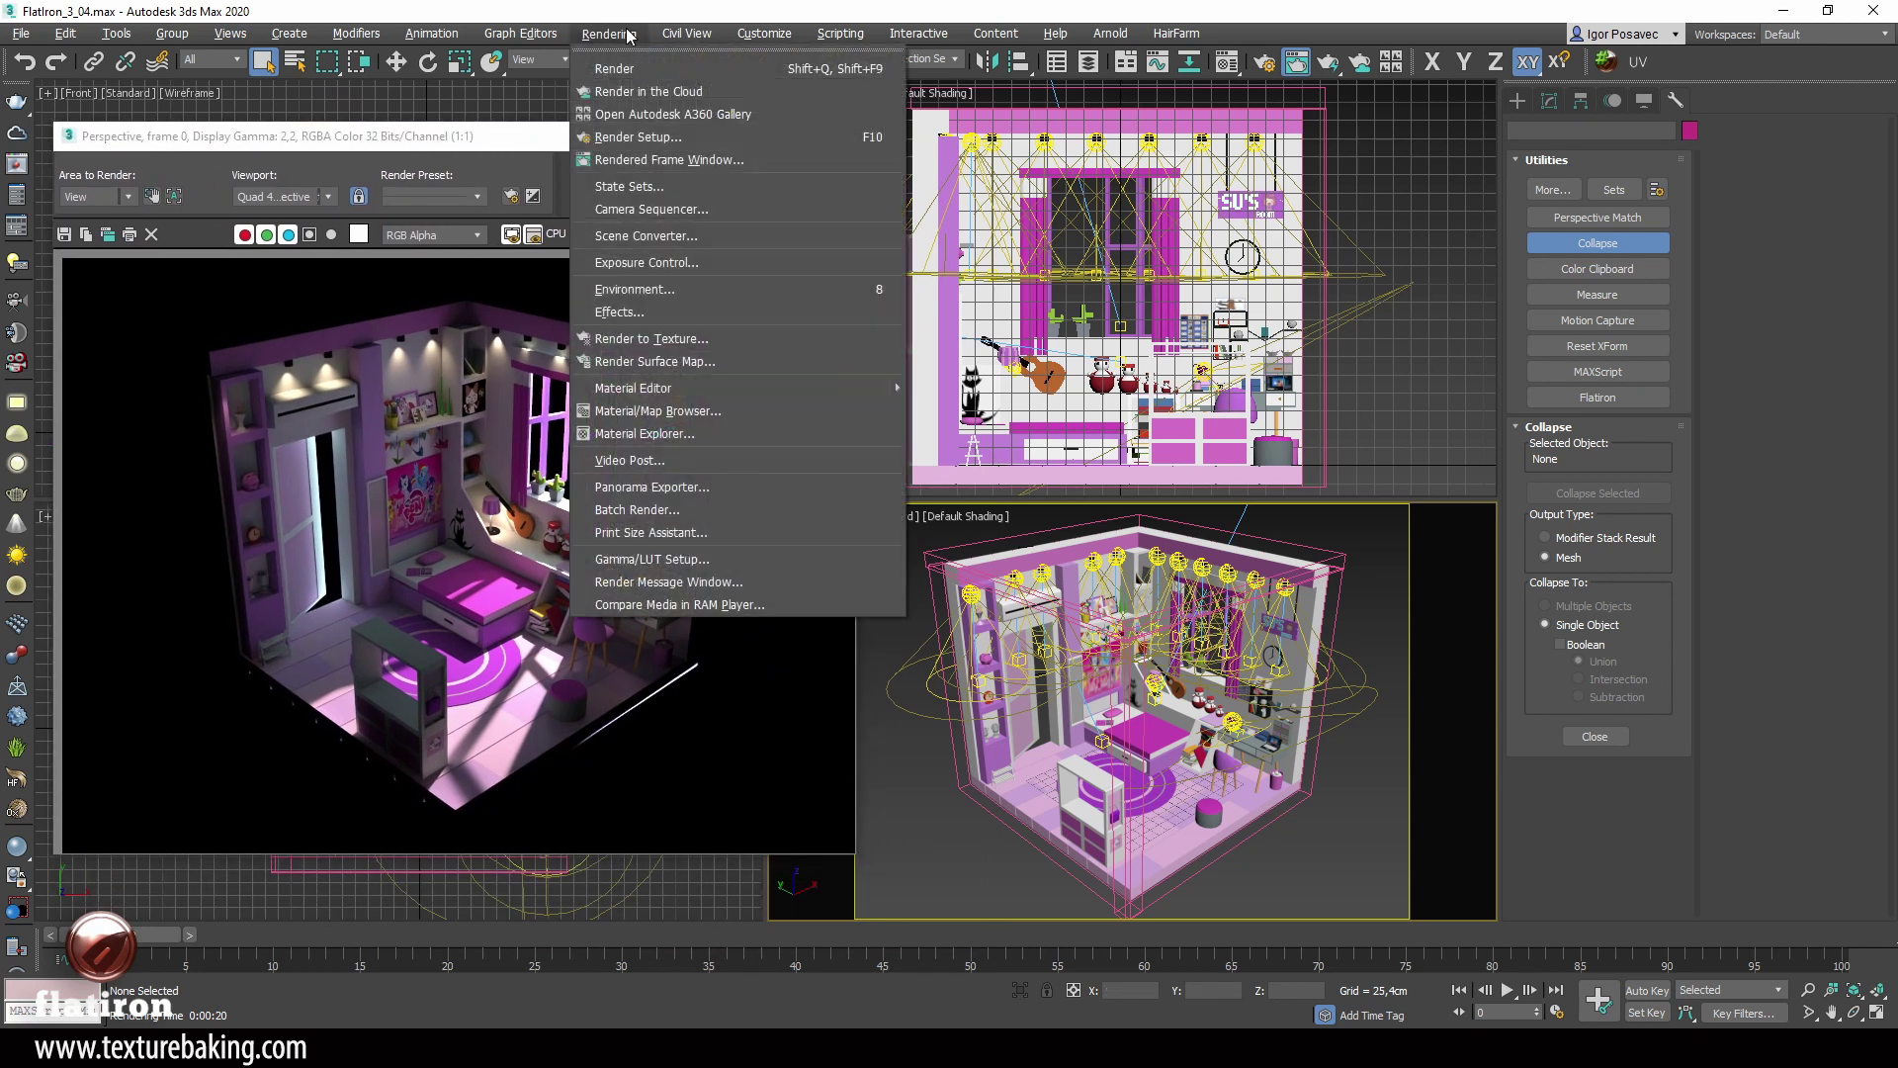
left_click(643, 138)
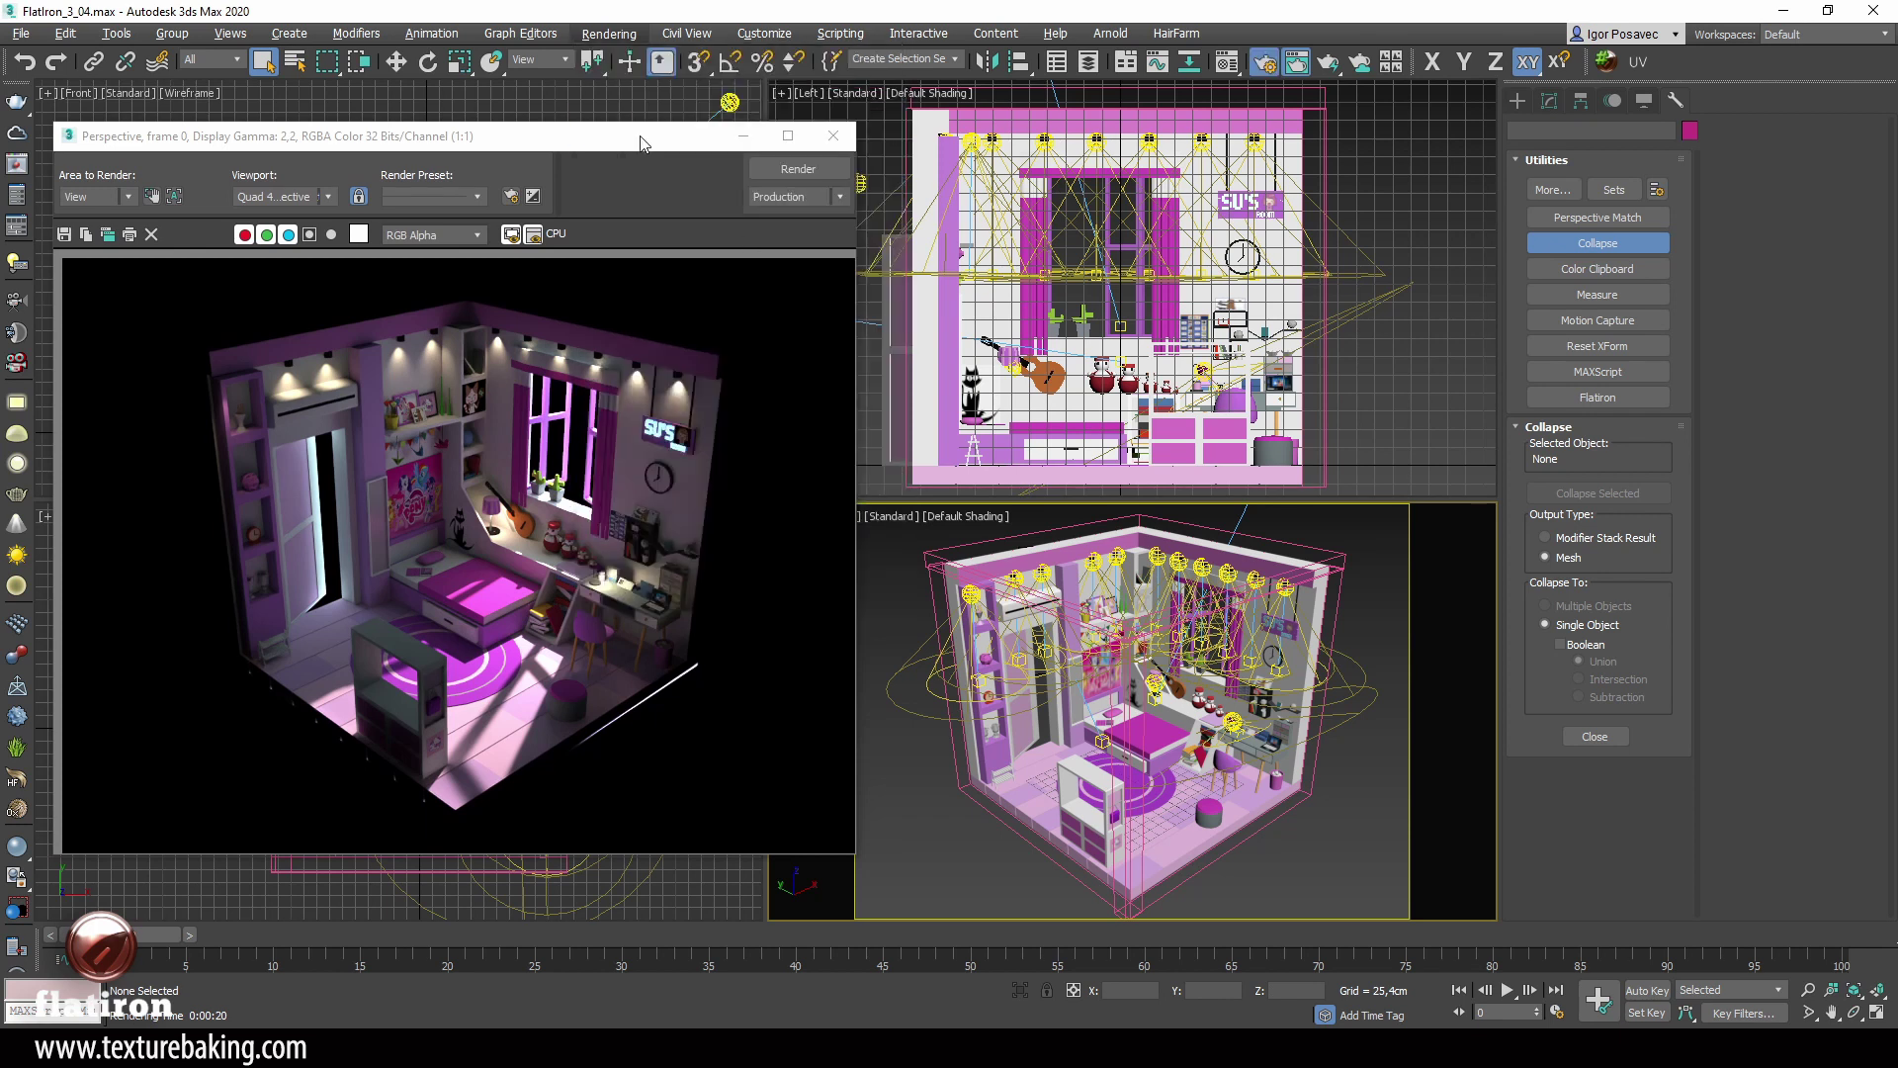
left_click_drag(623, 153, 900, 171)
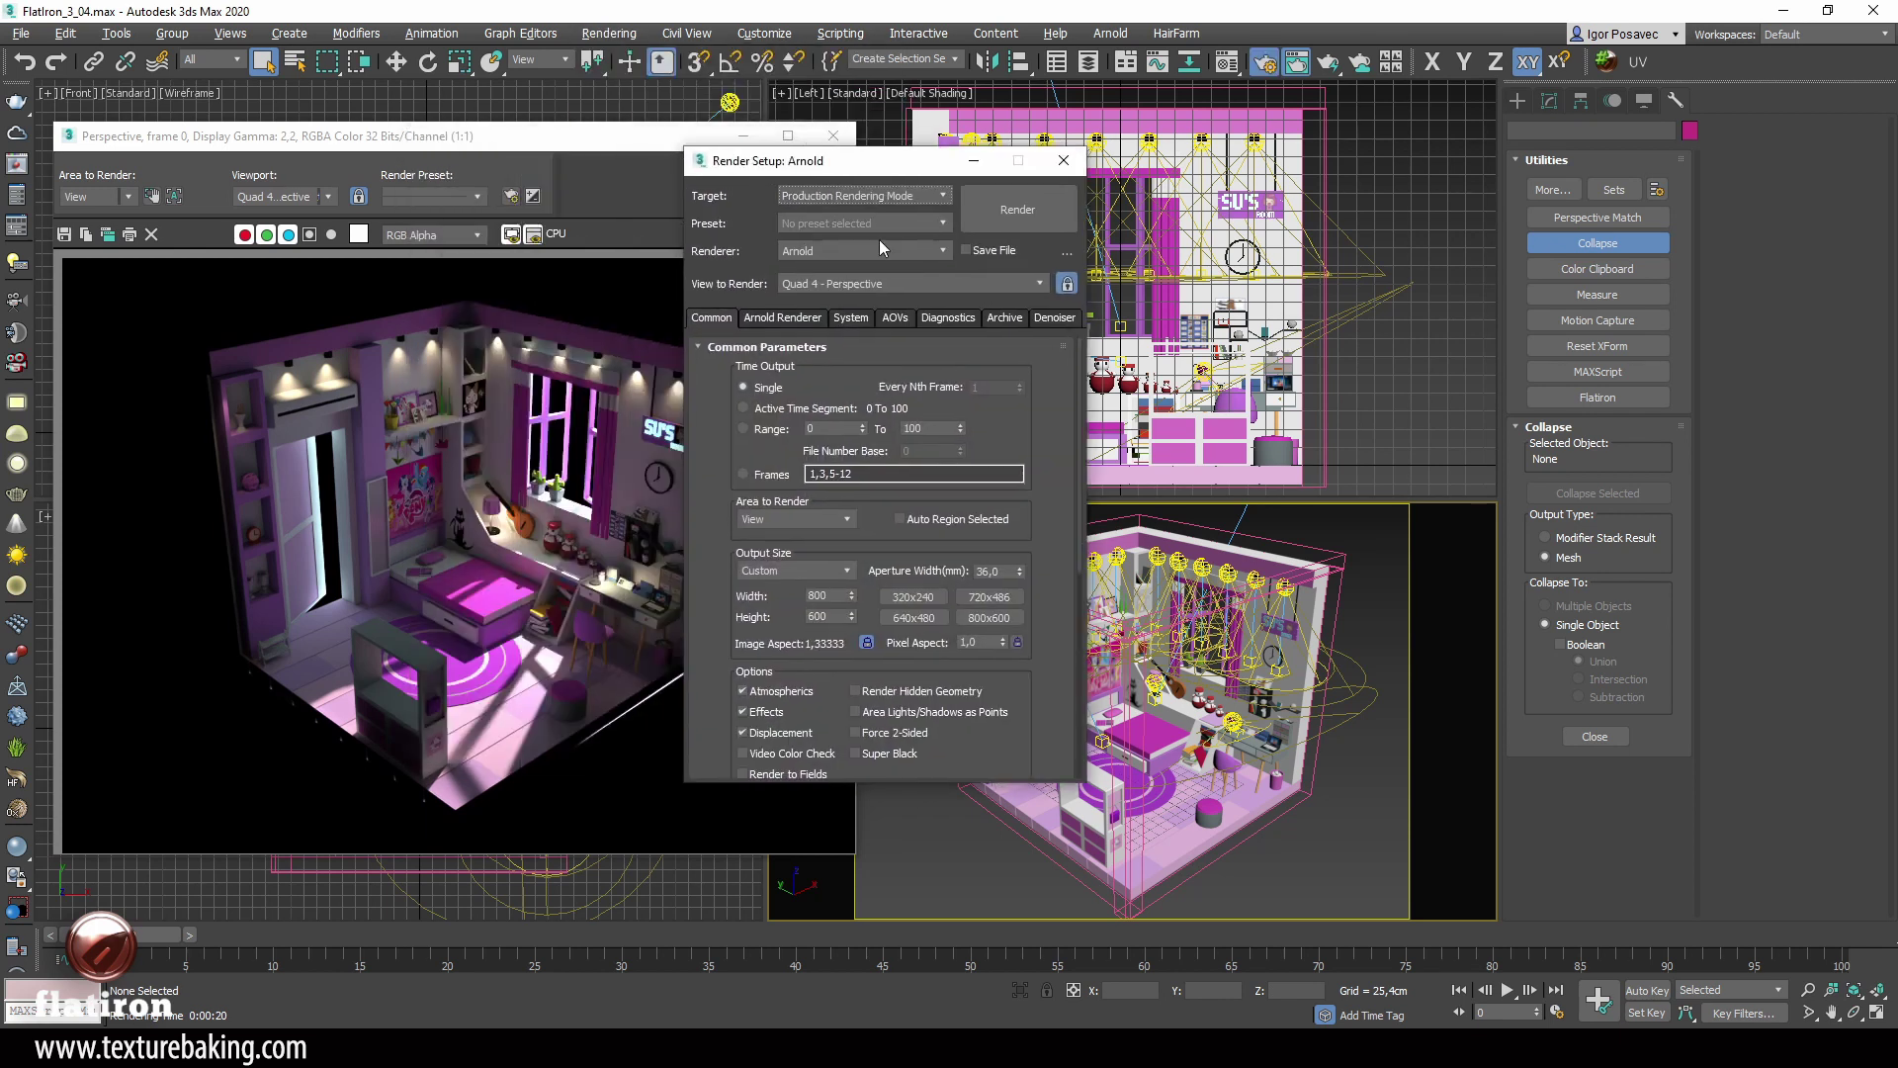
left_click(781, 317)
scroll(712, 645, "down", 8)
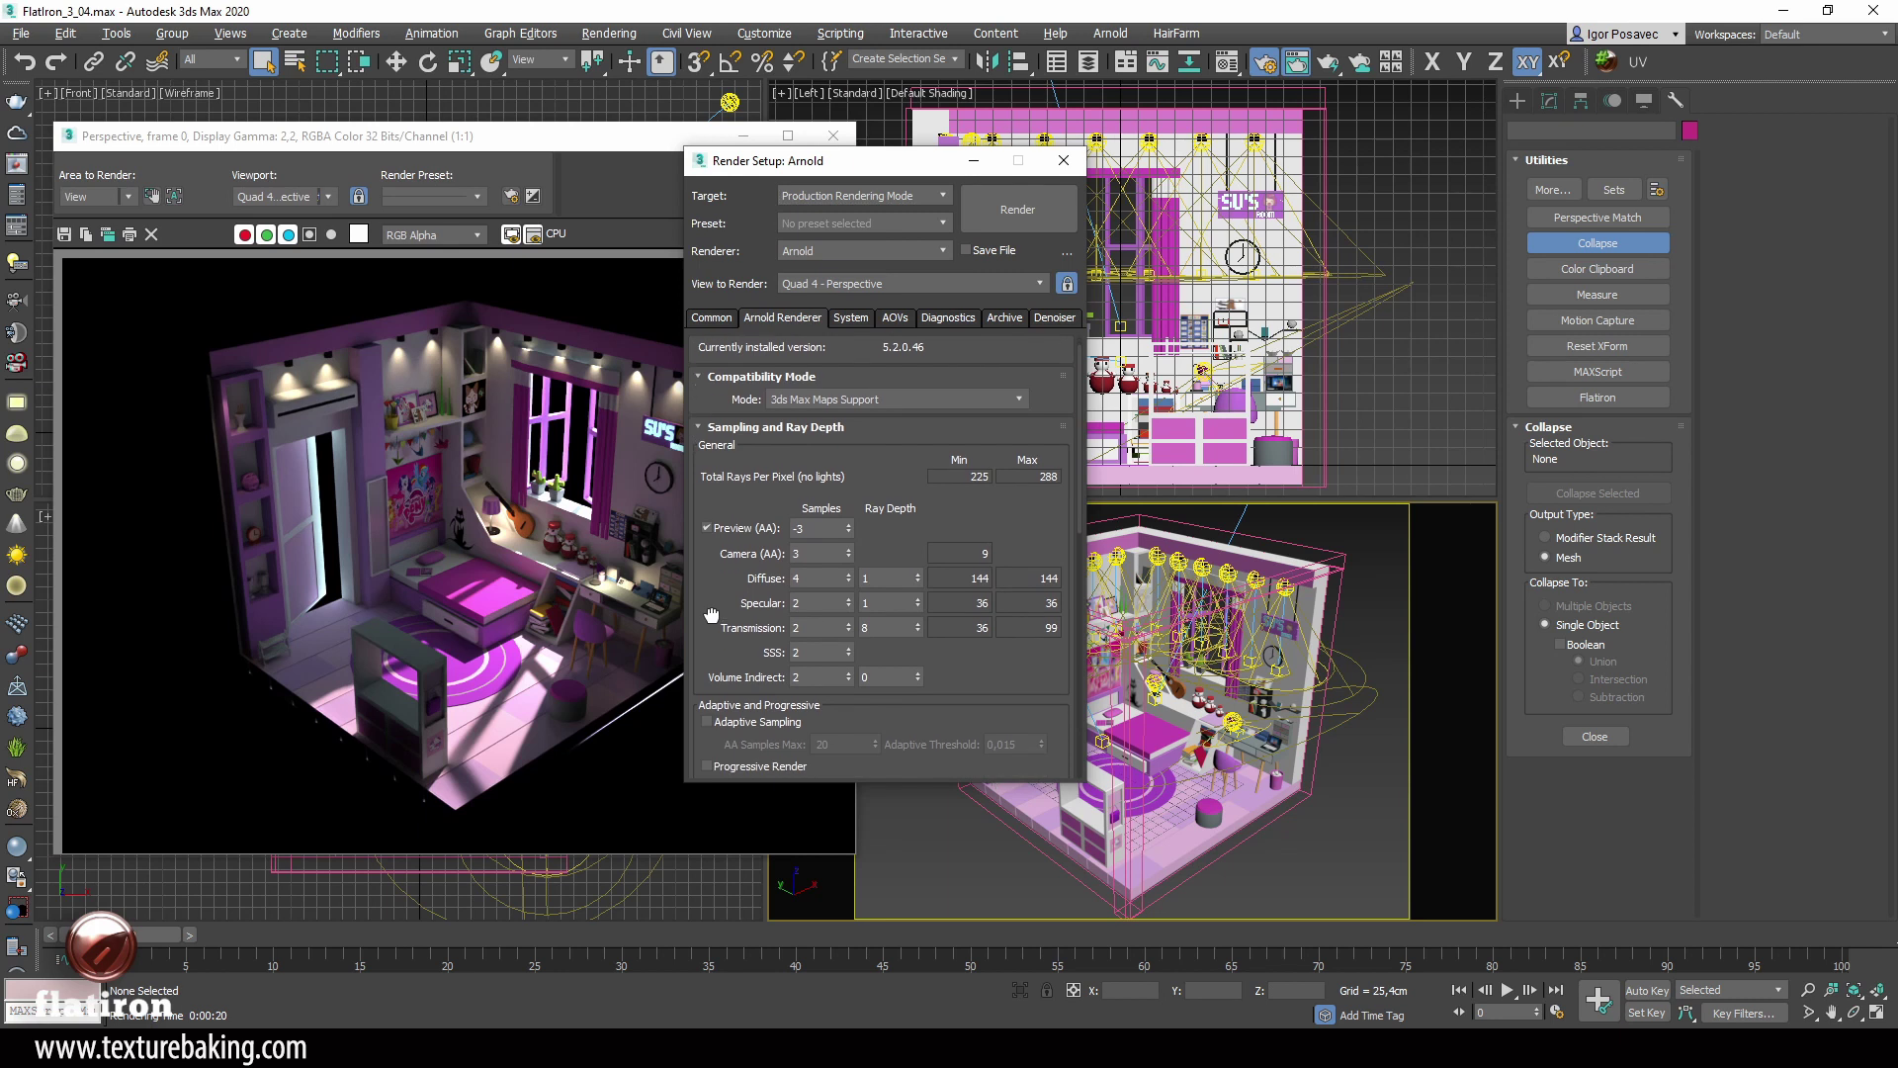
scroll(708, 524, "down", 5)
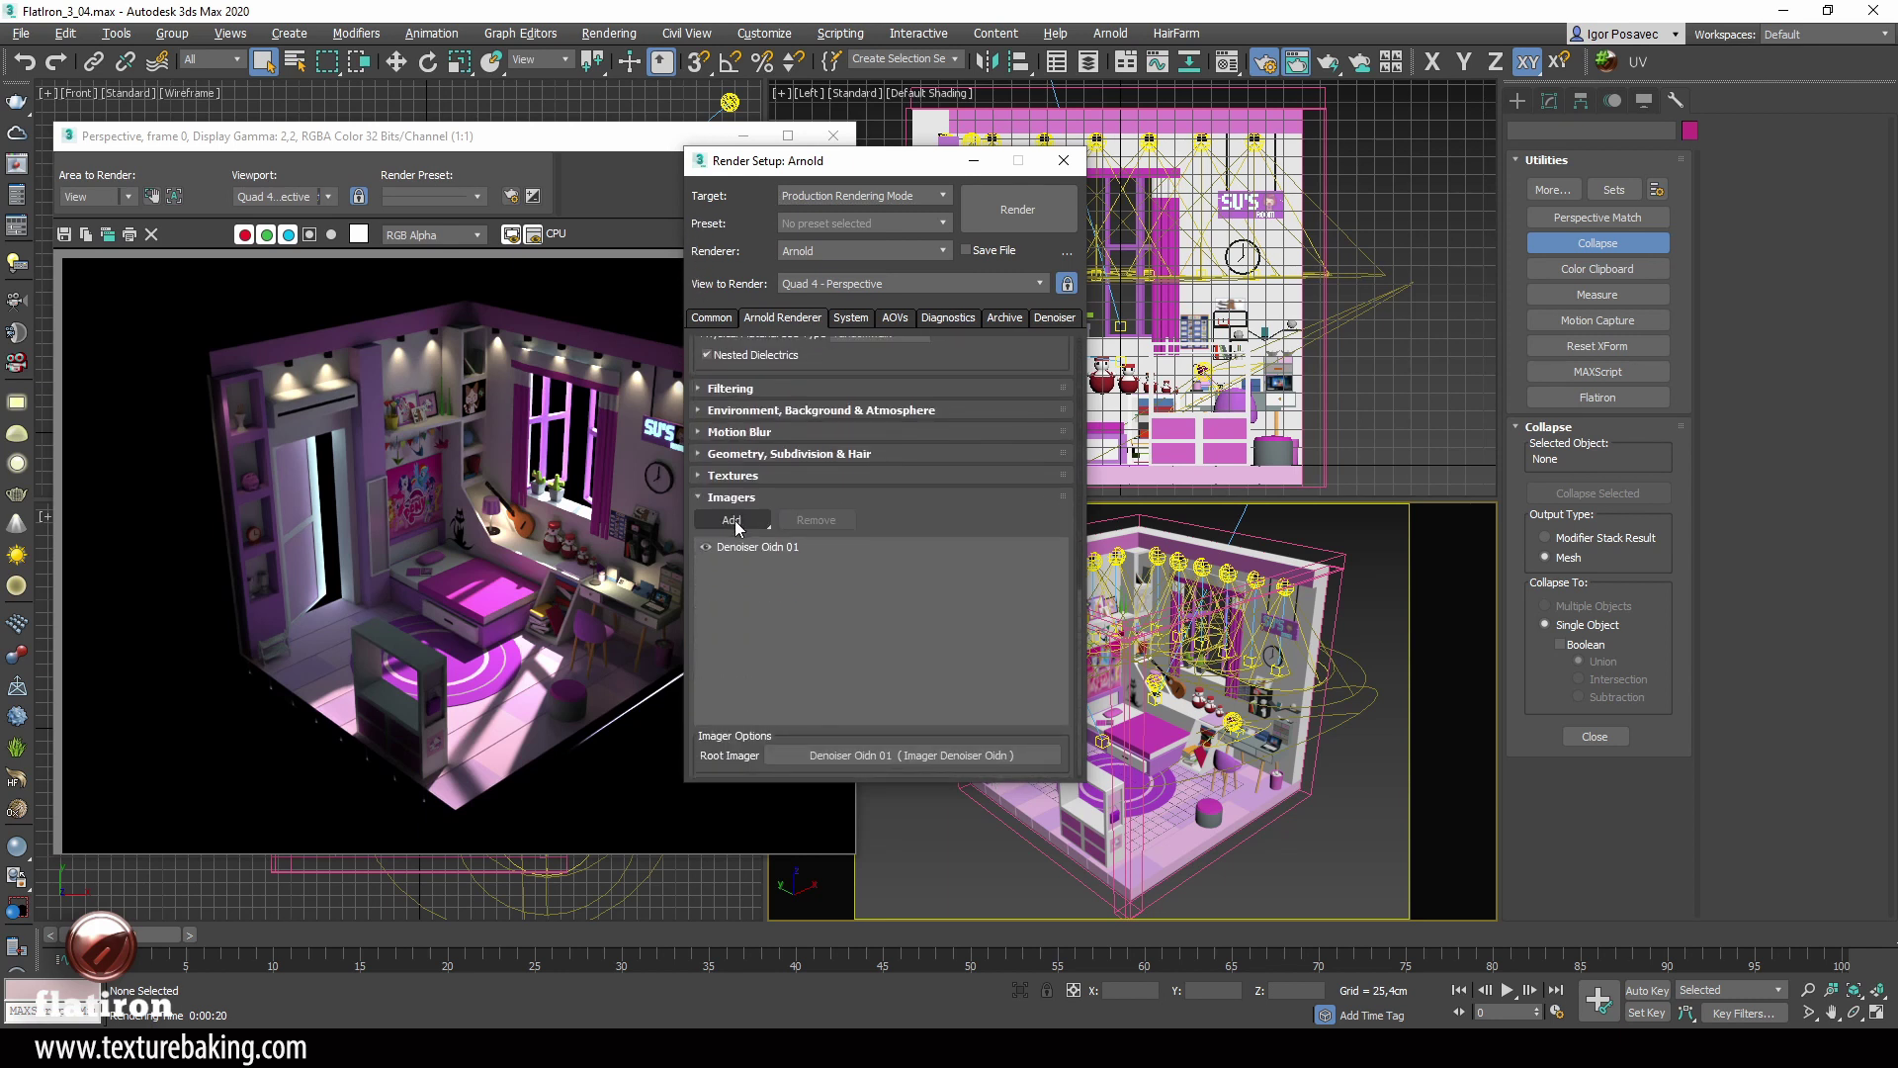
Step: Confirm Denoiser Oidn 01 is the only imager, then close Render Setup and the frame buffer
left_click(776, 547)
left_click(761, 524)
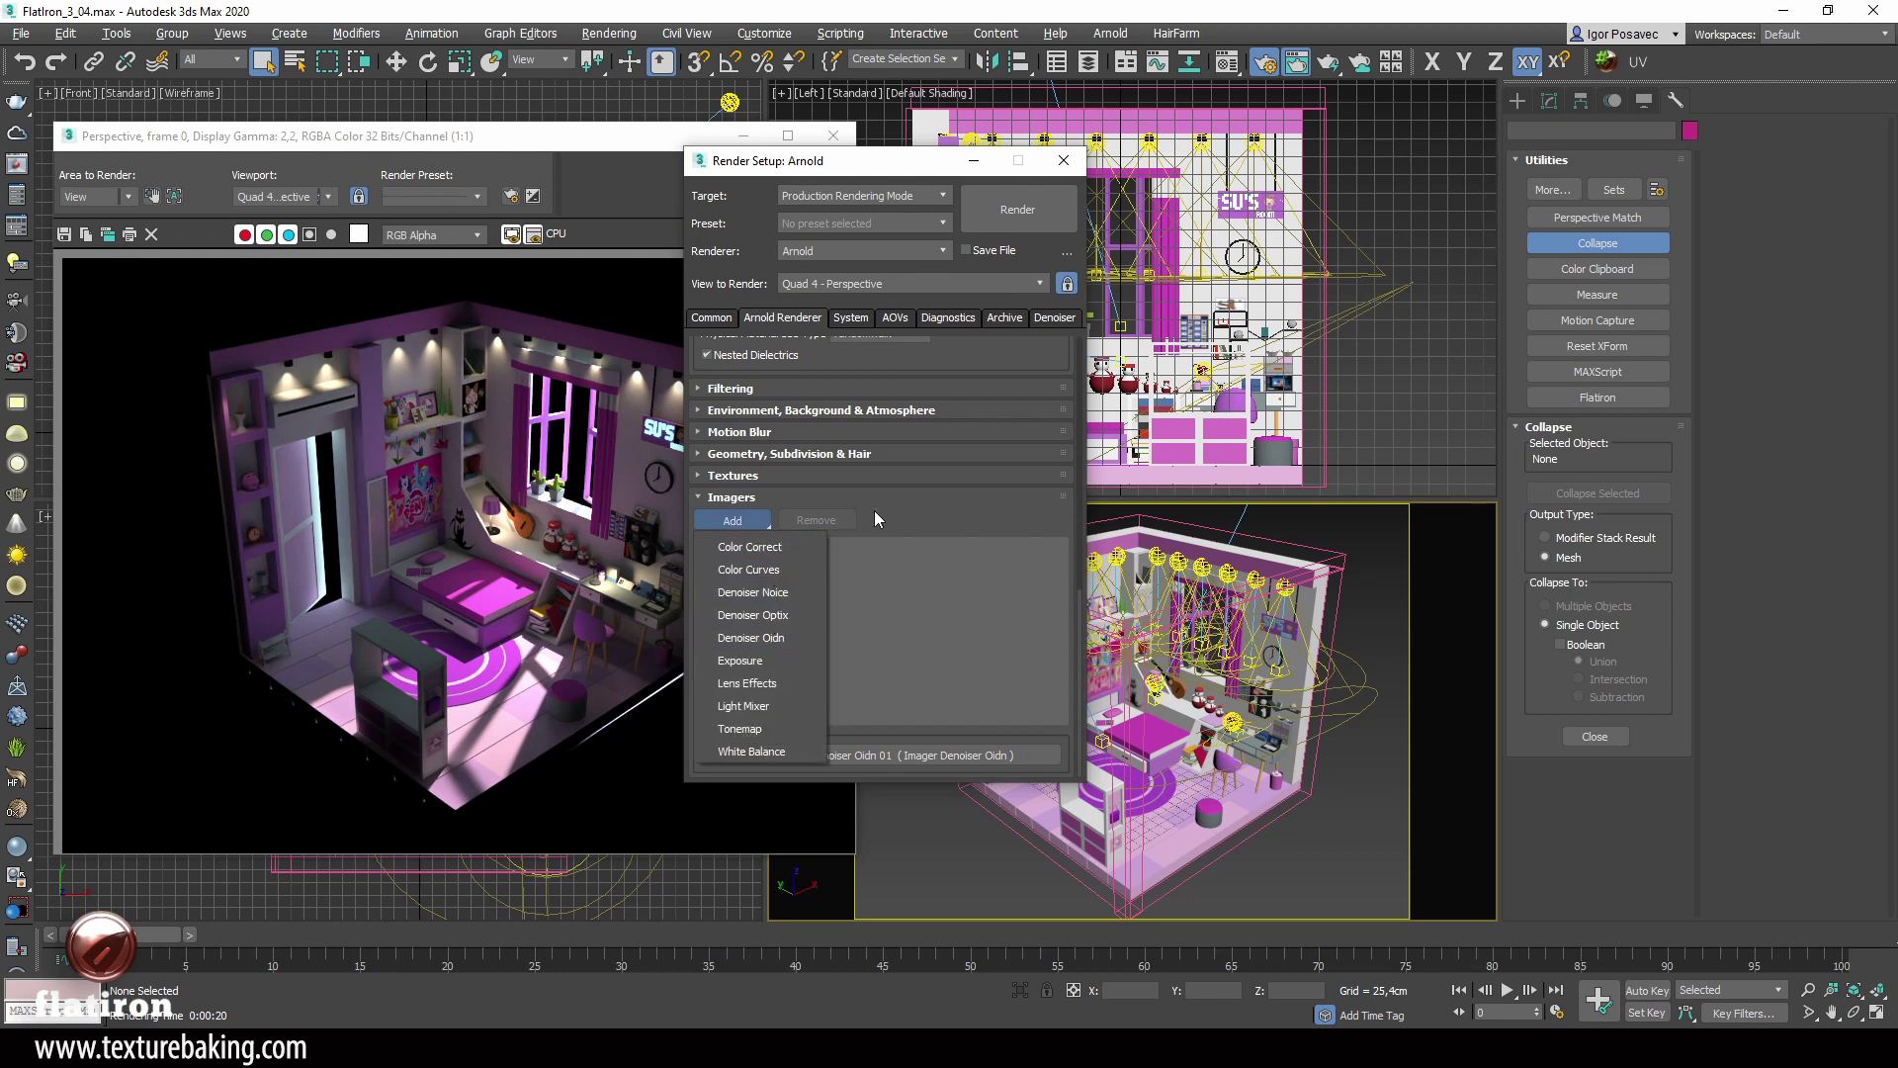
left_click(900, 510)
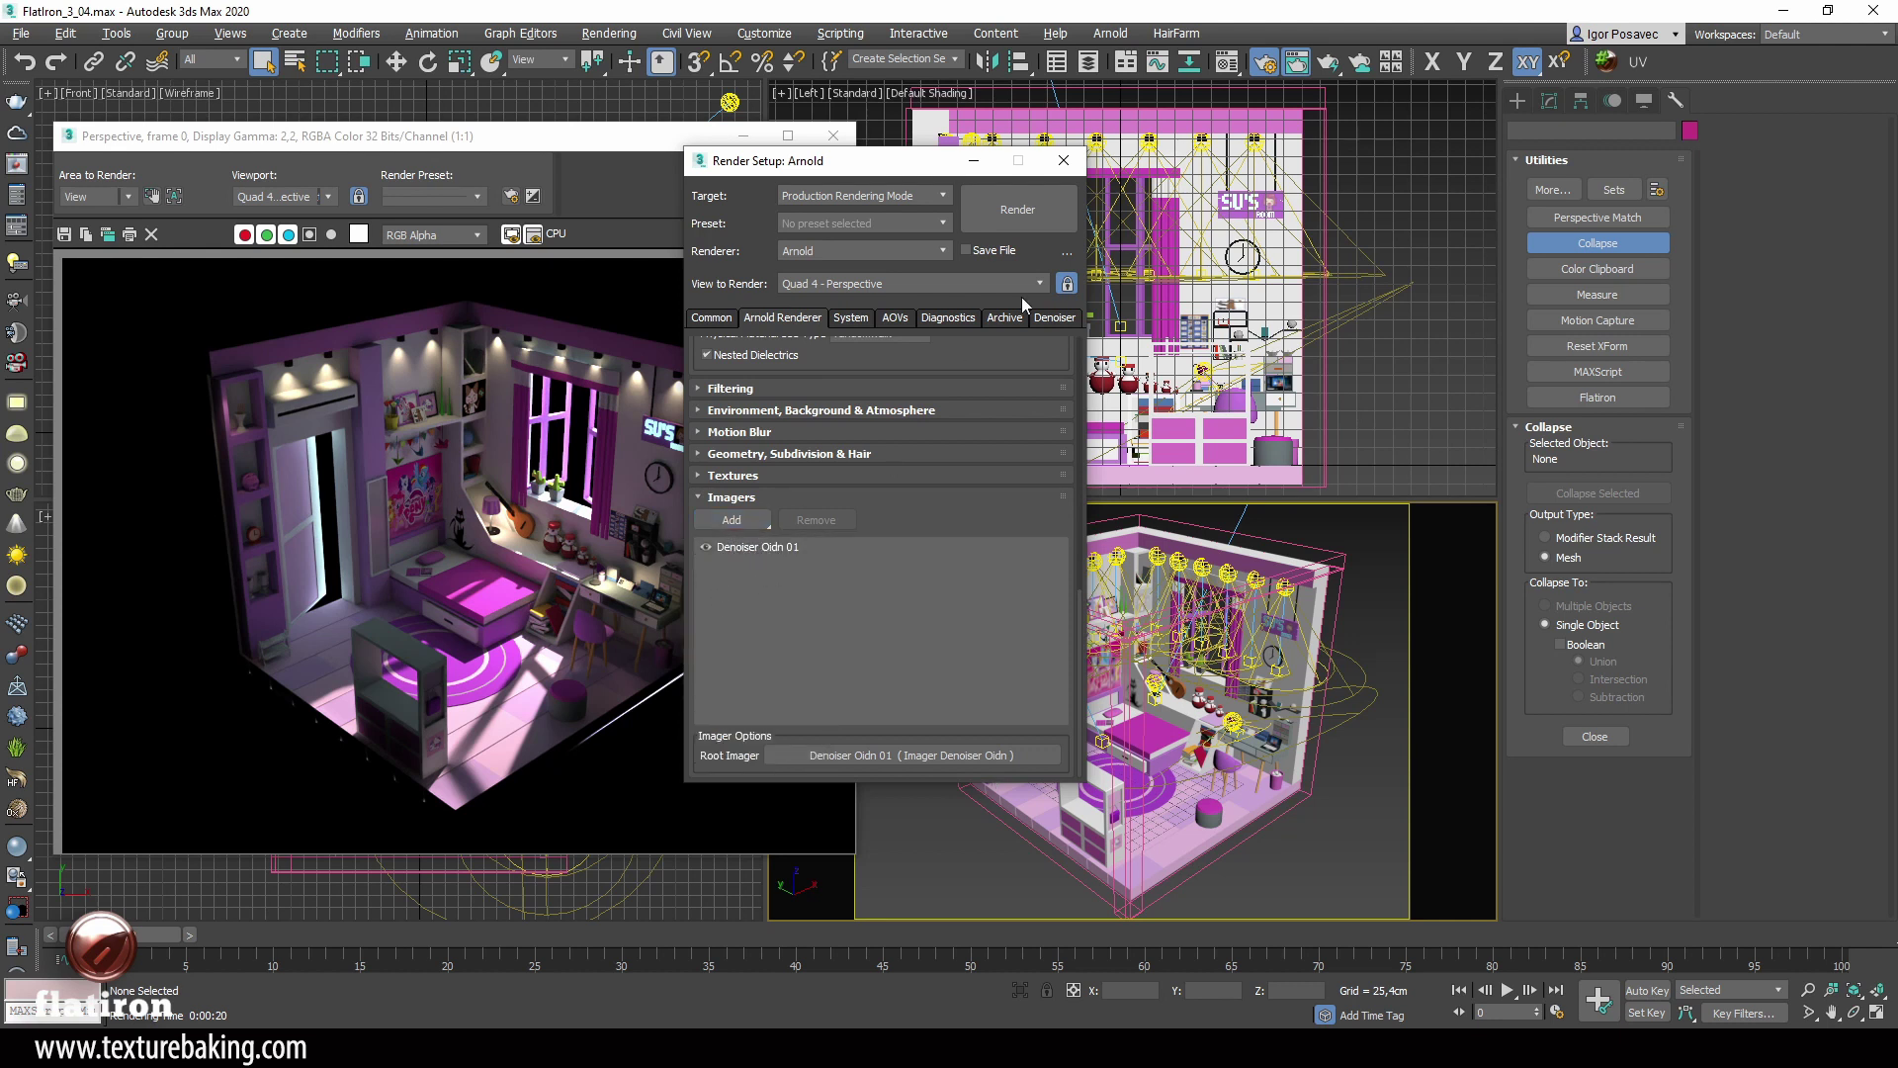
left_click(1063, 160)
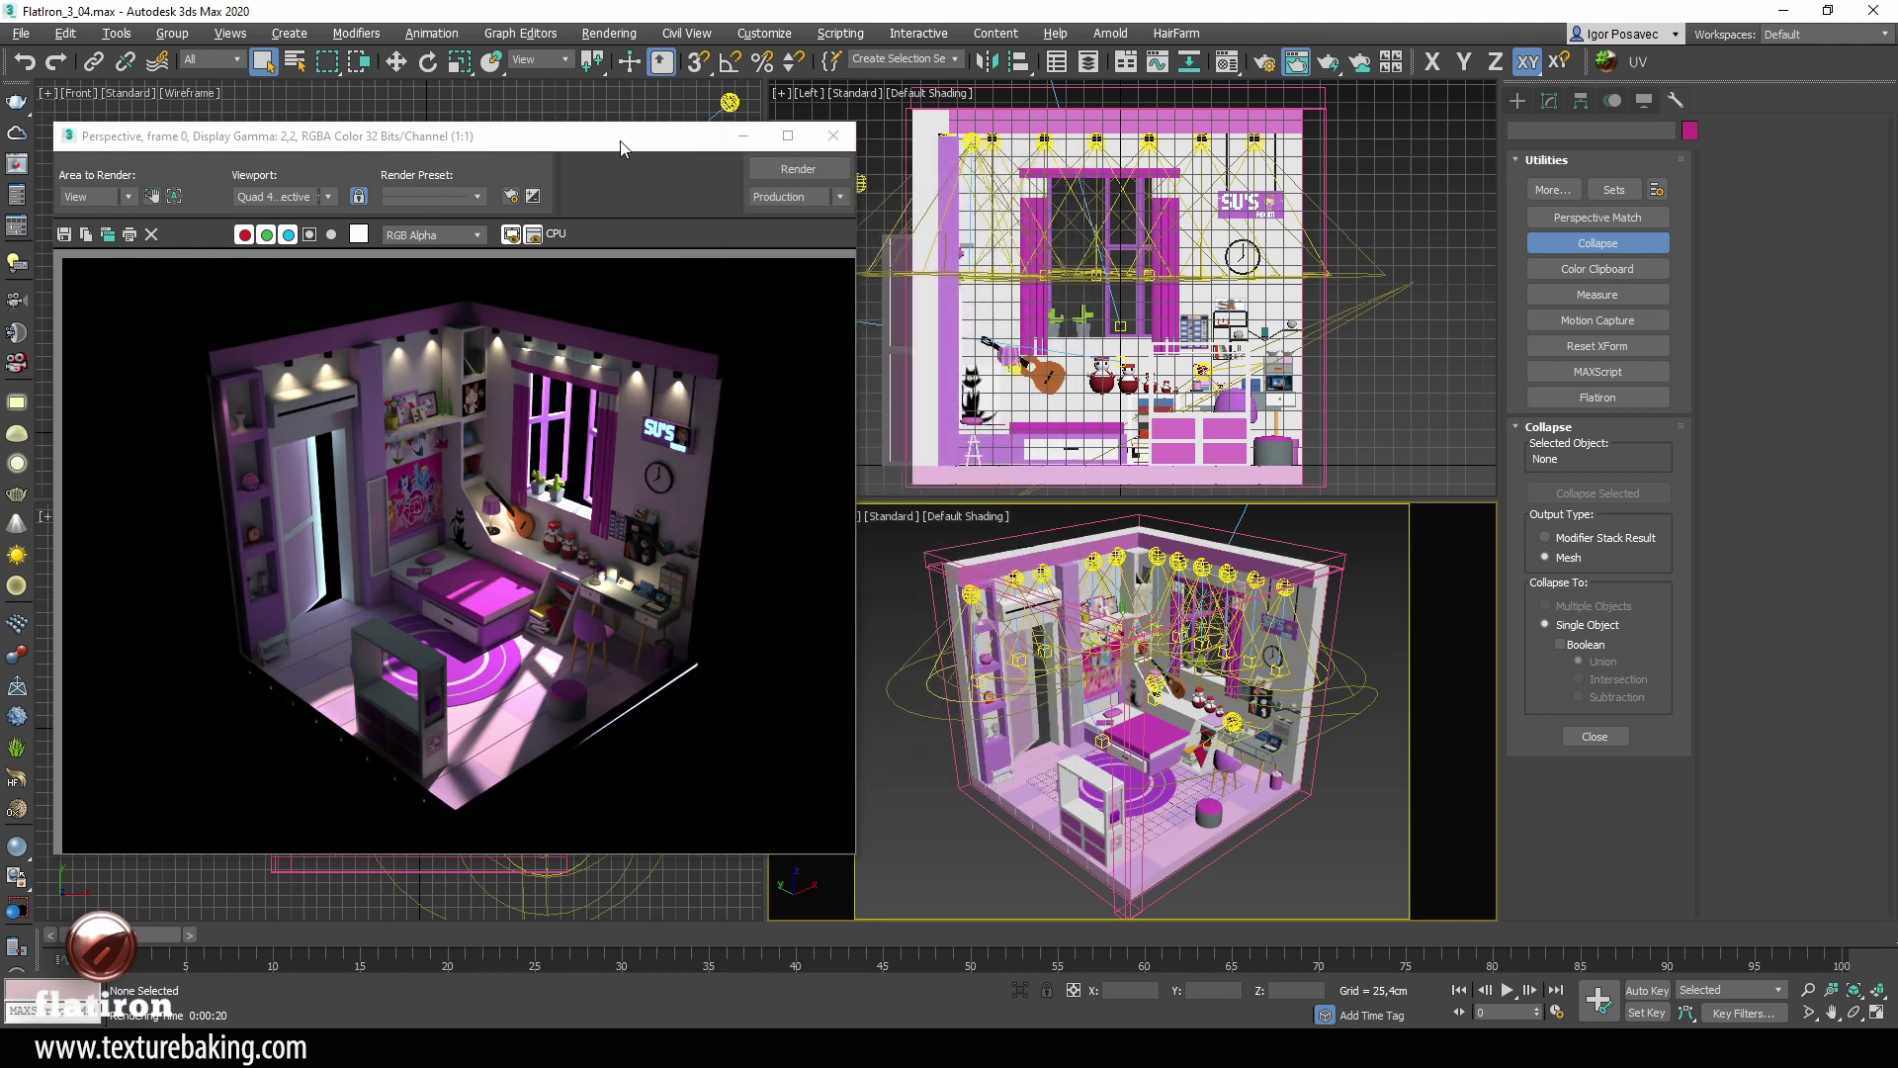
left_click_drag(621, 147, 751, 177)
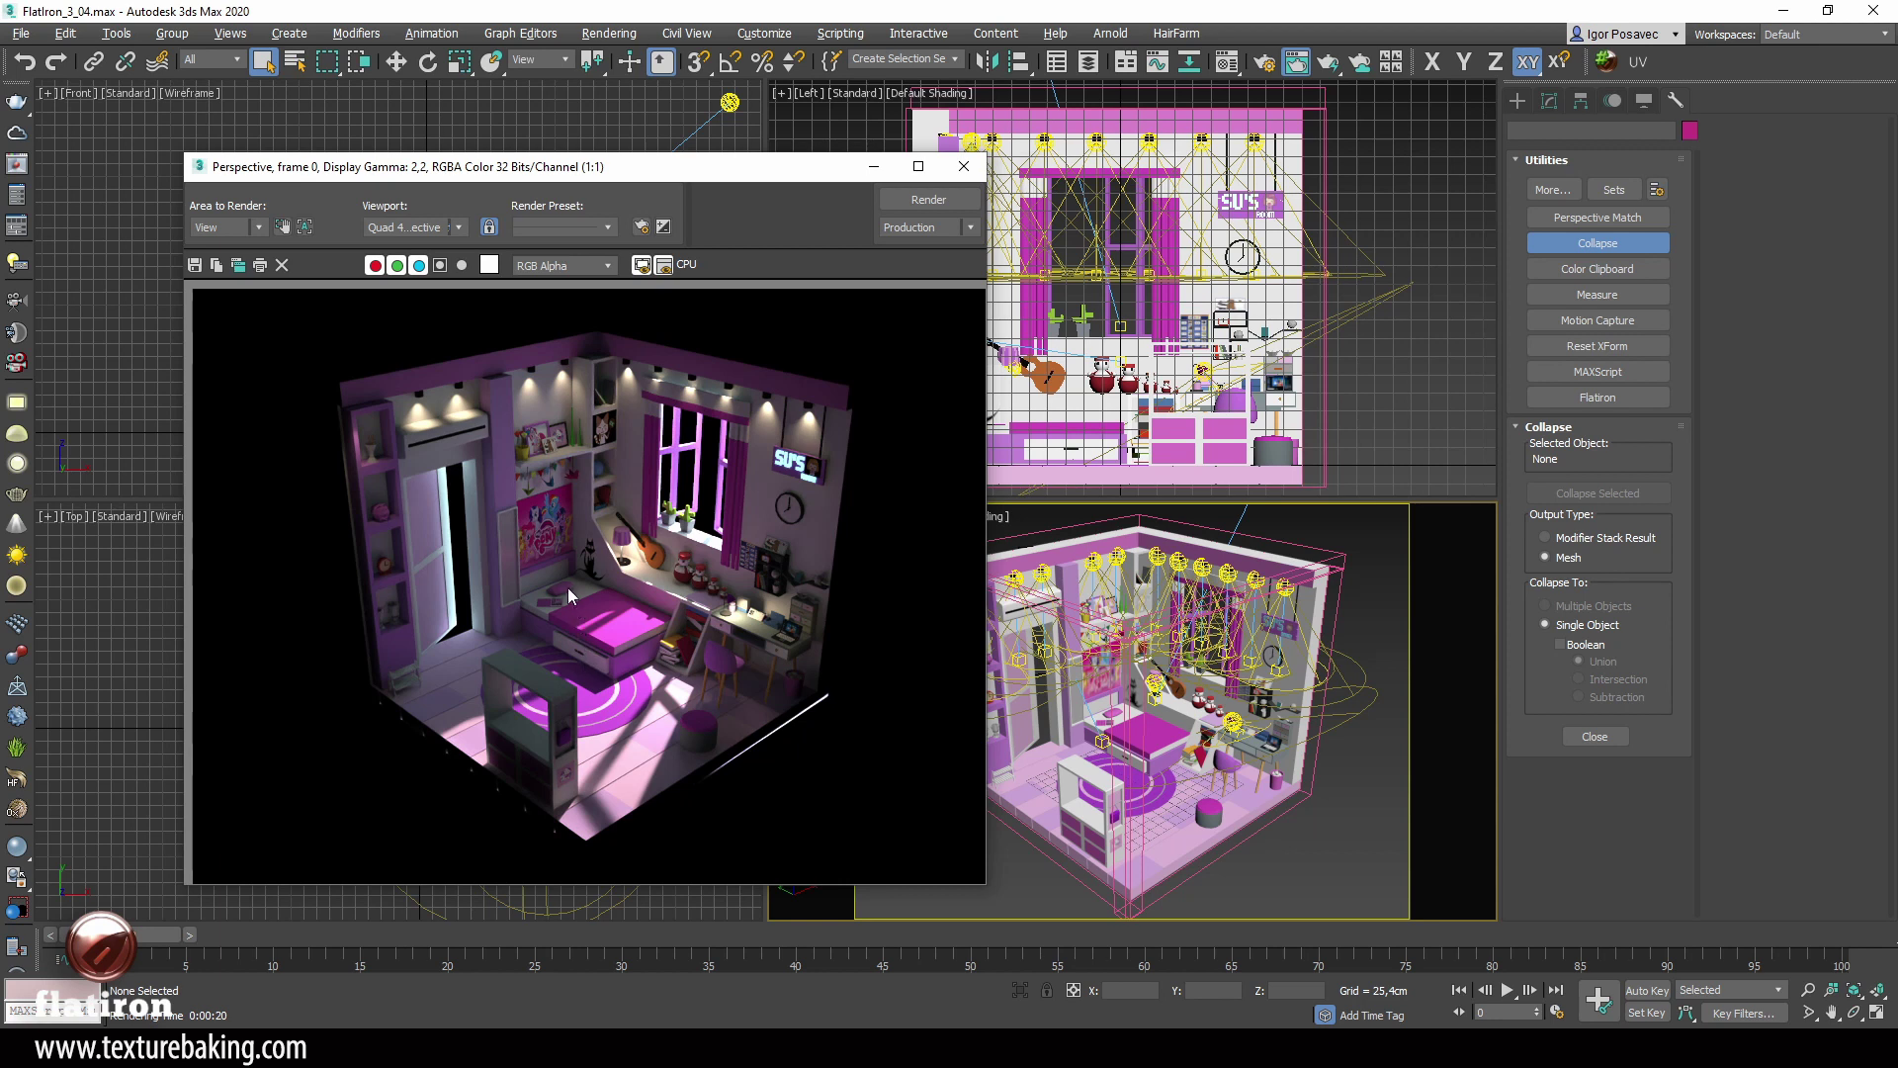
left_click(964, 168)
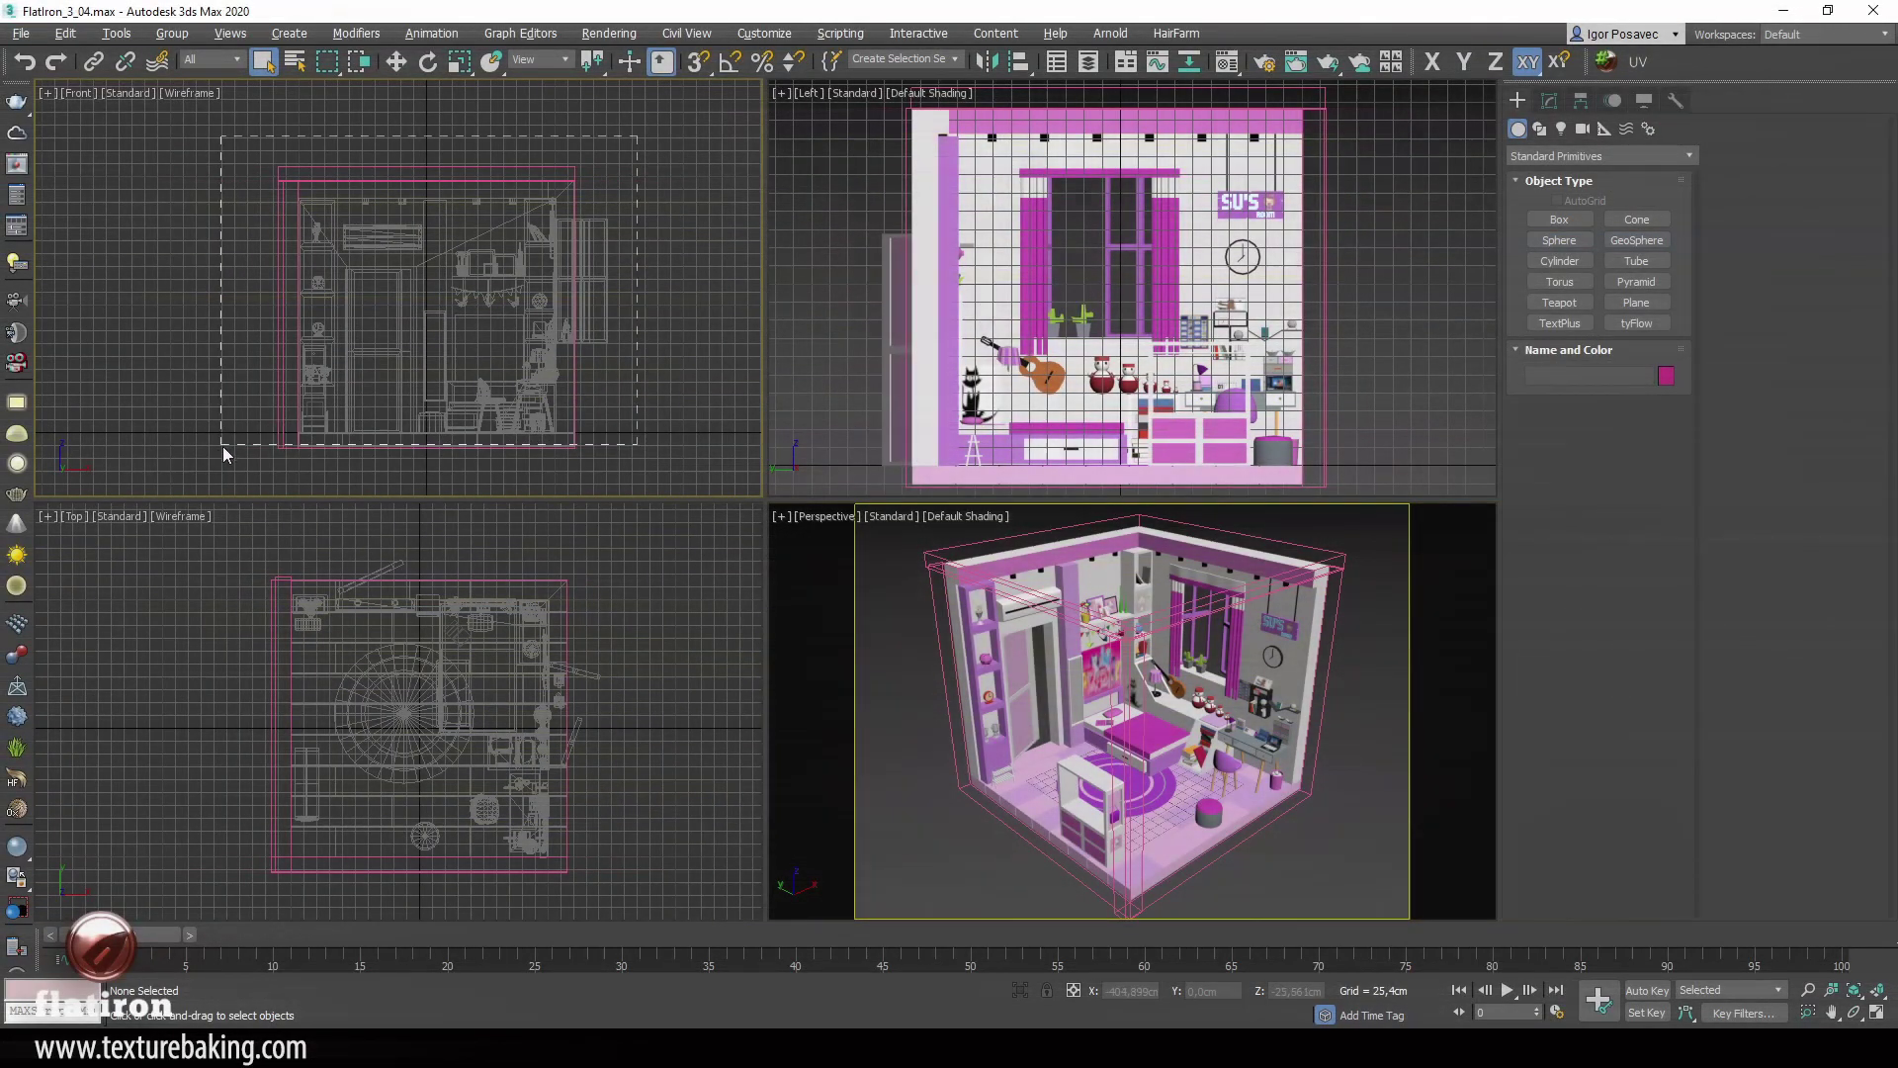
Step: Select all 107 room objects with a crossing window in the Front viewport
key("ctrl+a")
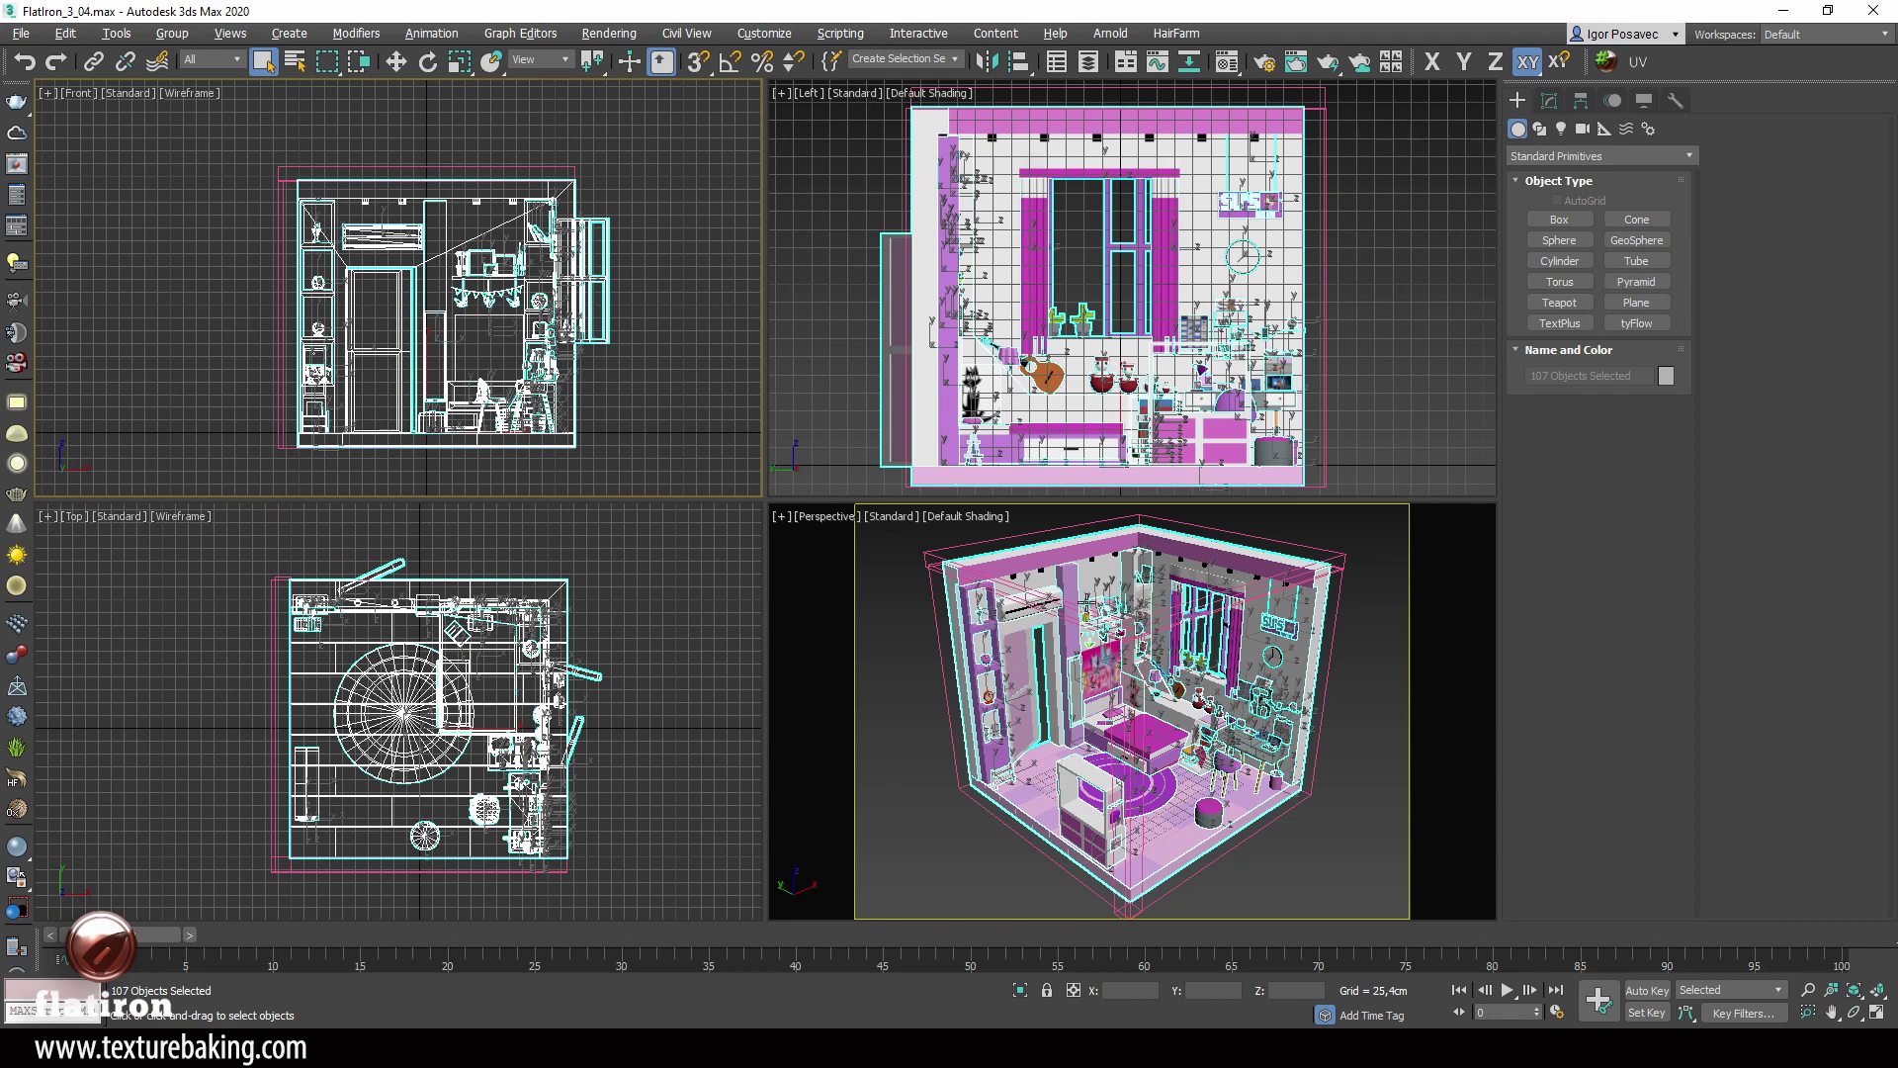
left_click(1347, 653)
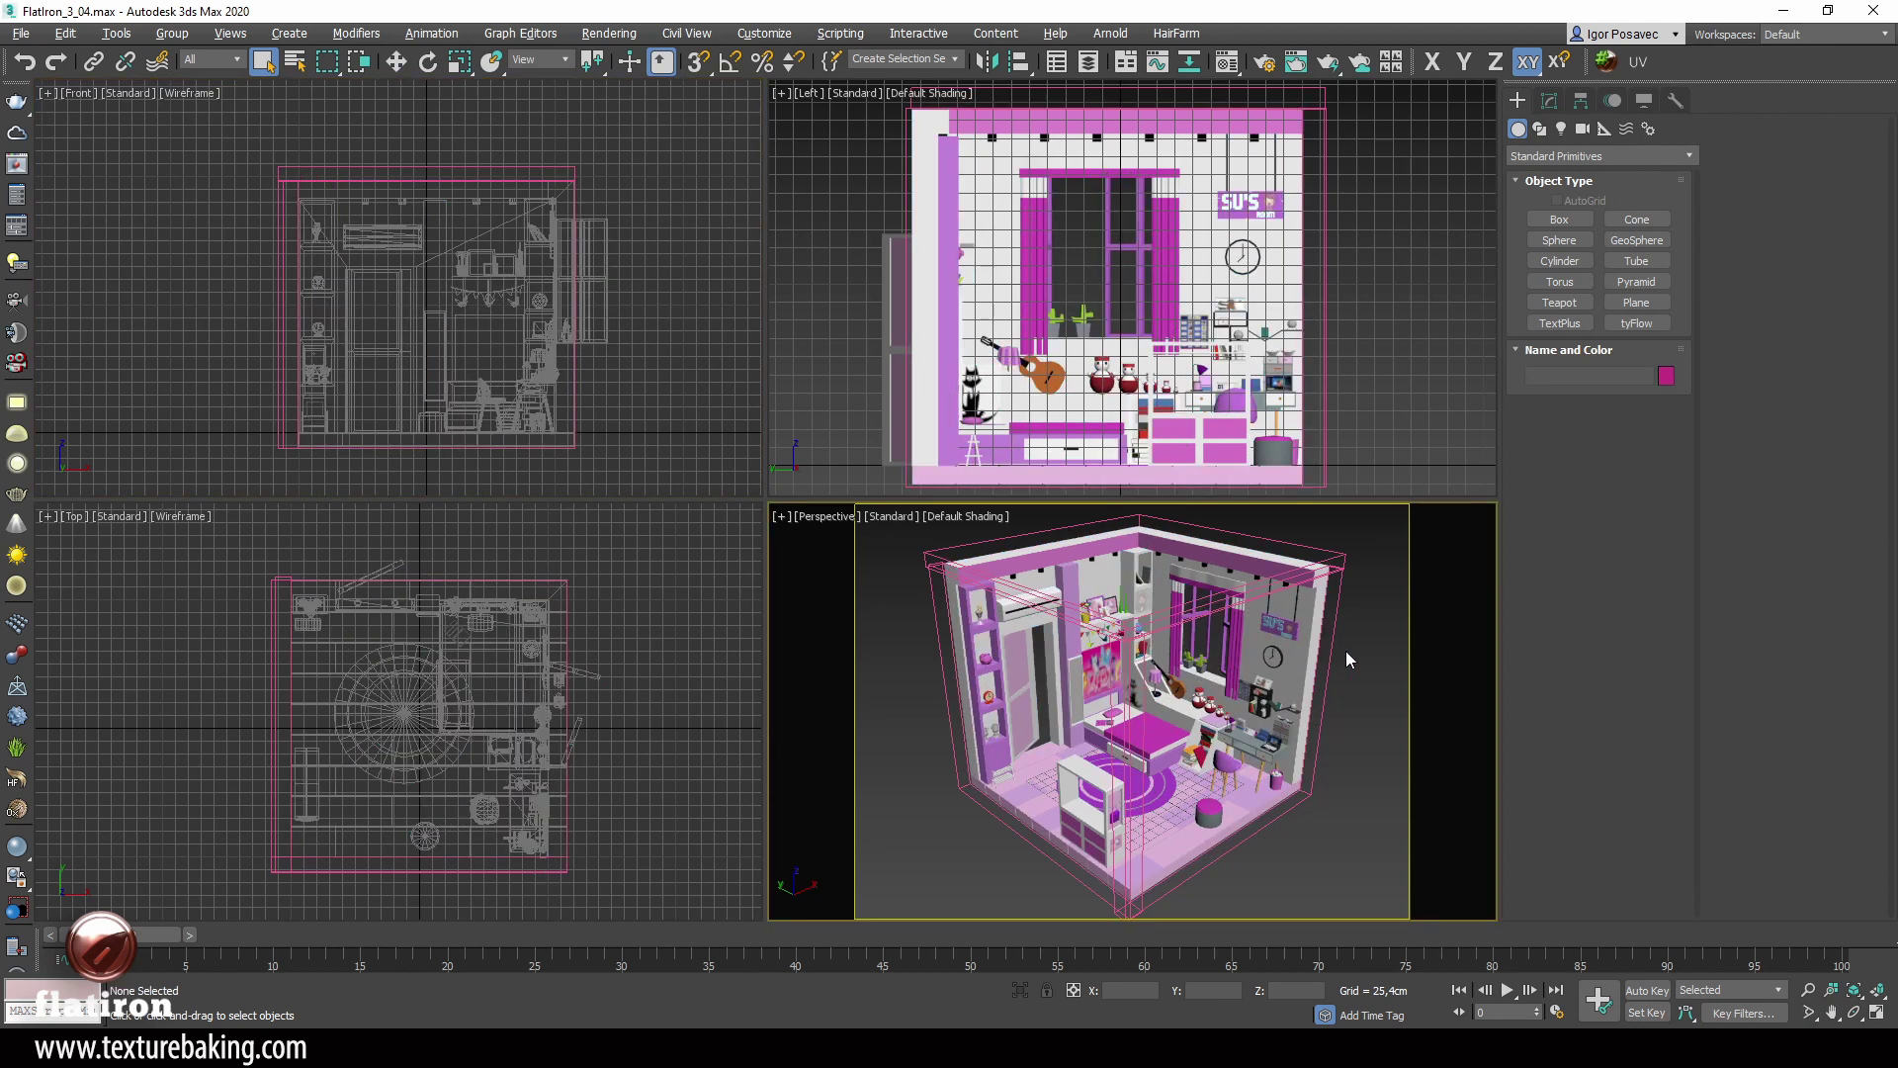
left_click_drag(619, 133, 234, 465)
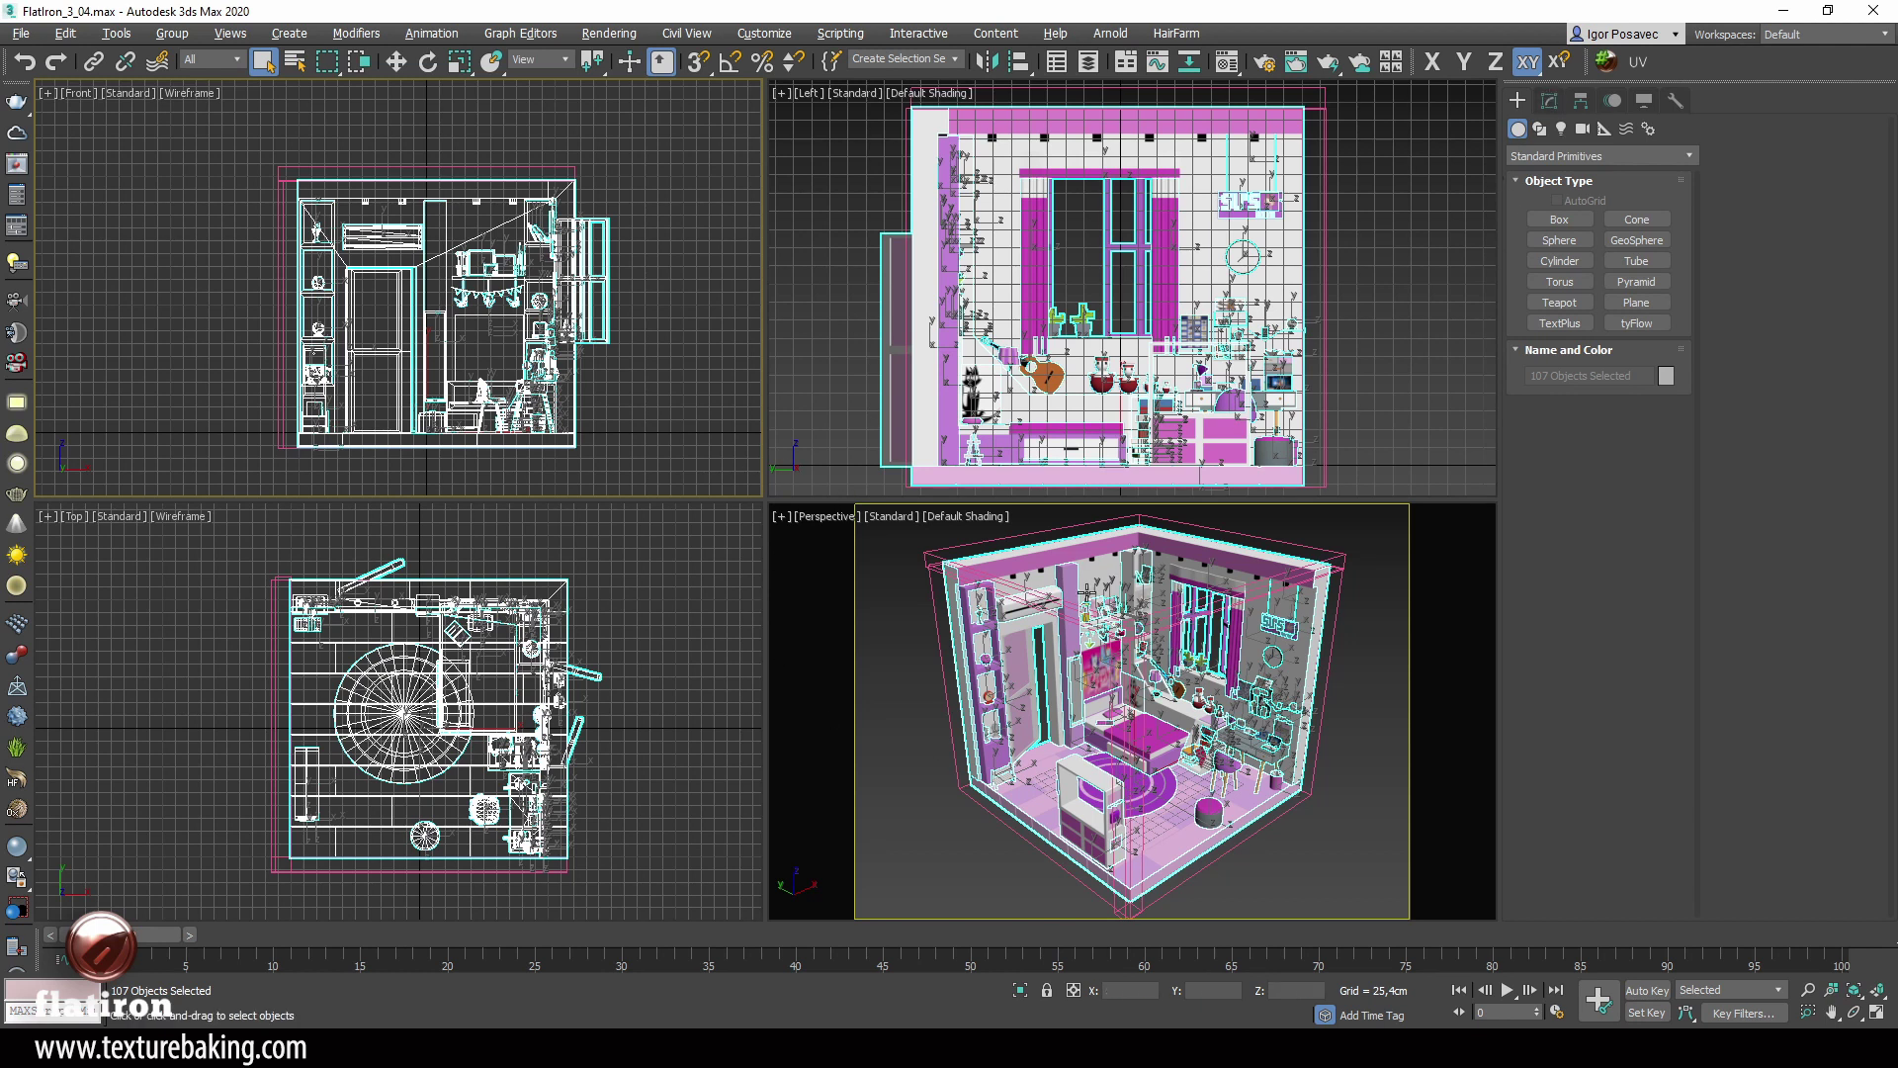
Step: In Flatiron, choose the hard surface preset and set the target map channel to 4
left_click(1672, 102)
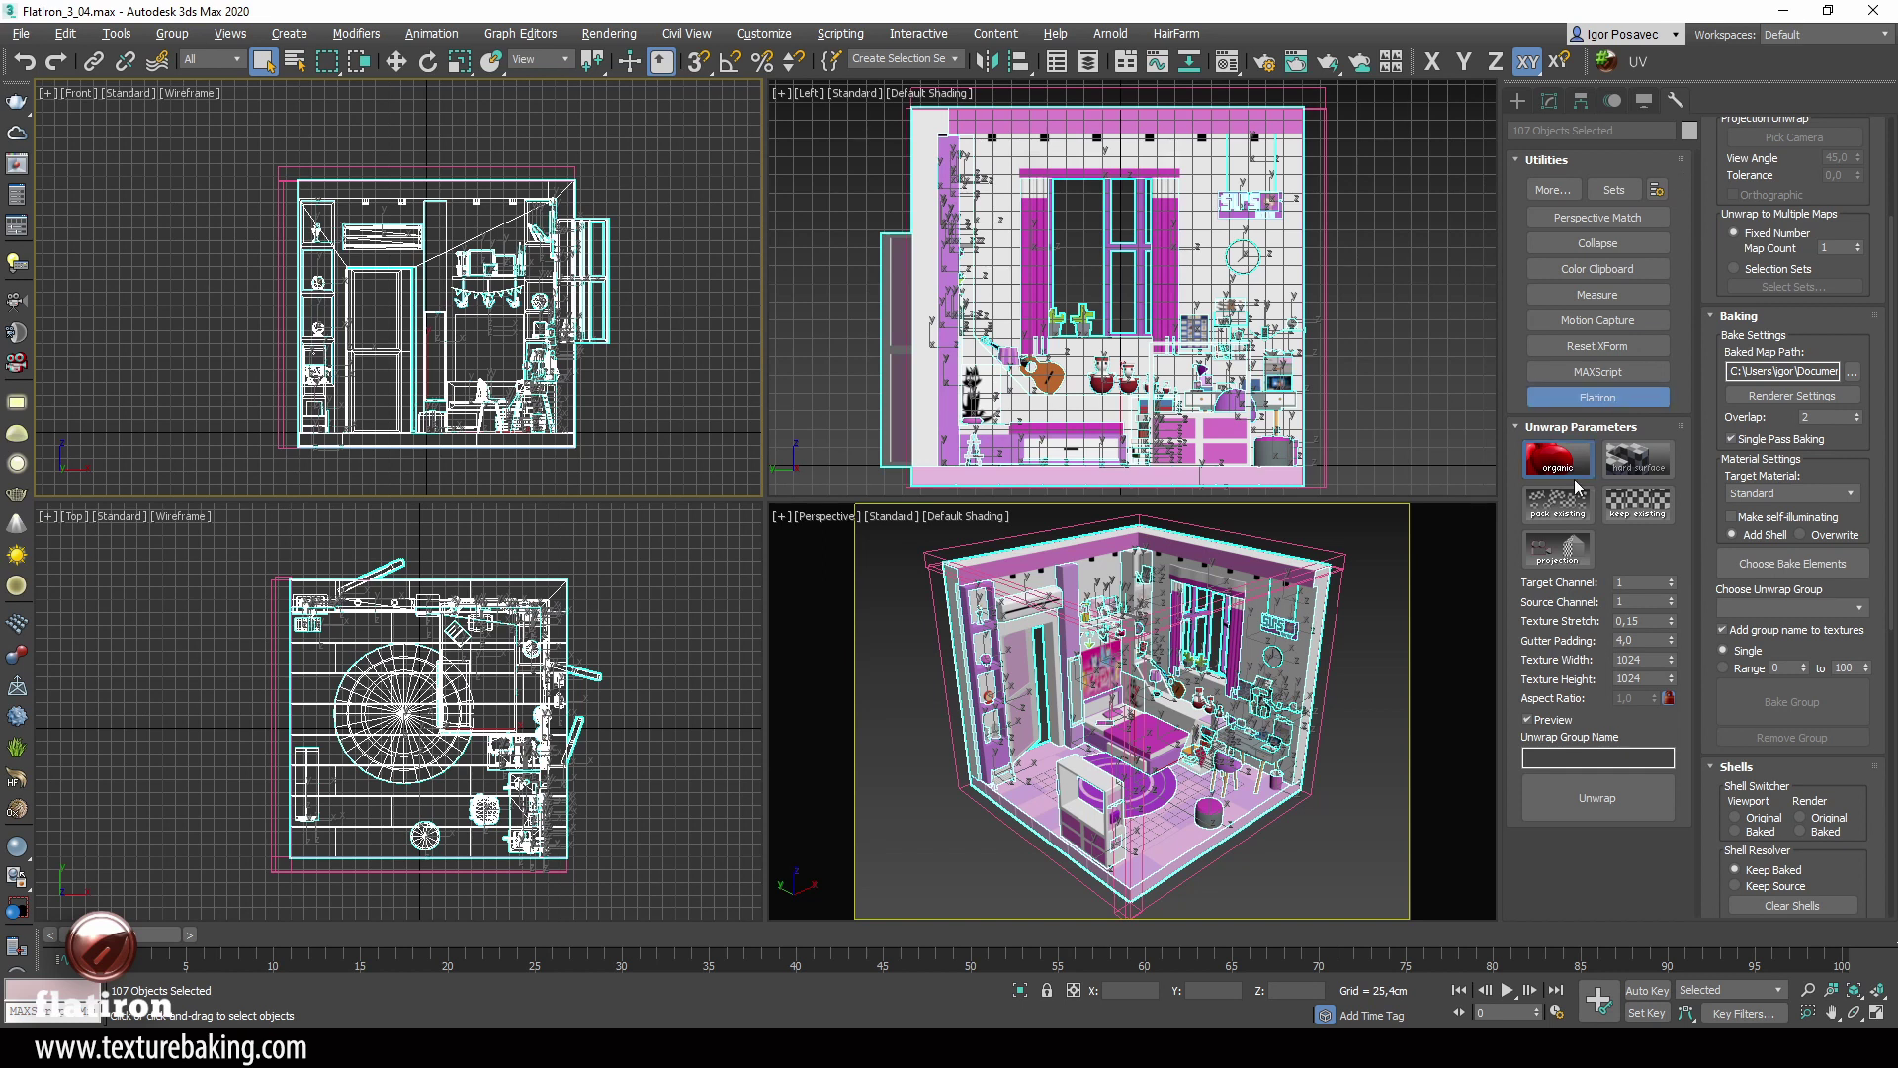
left_click(1643, 468)
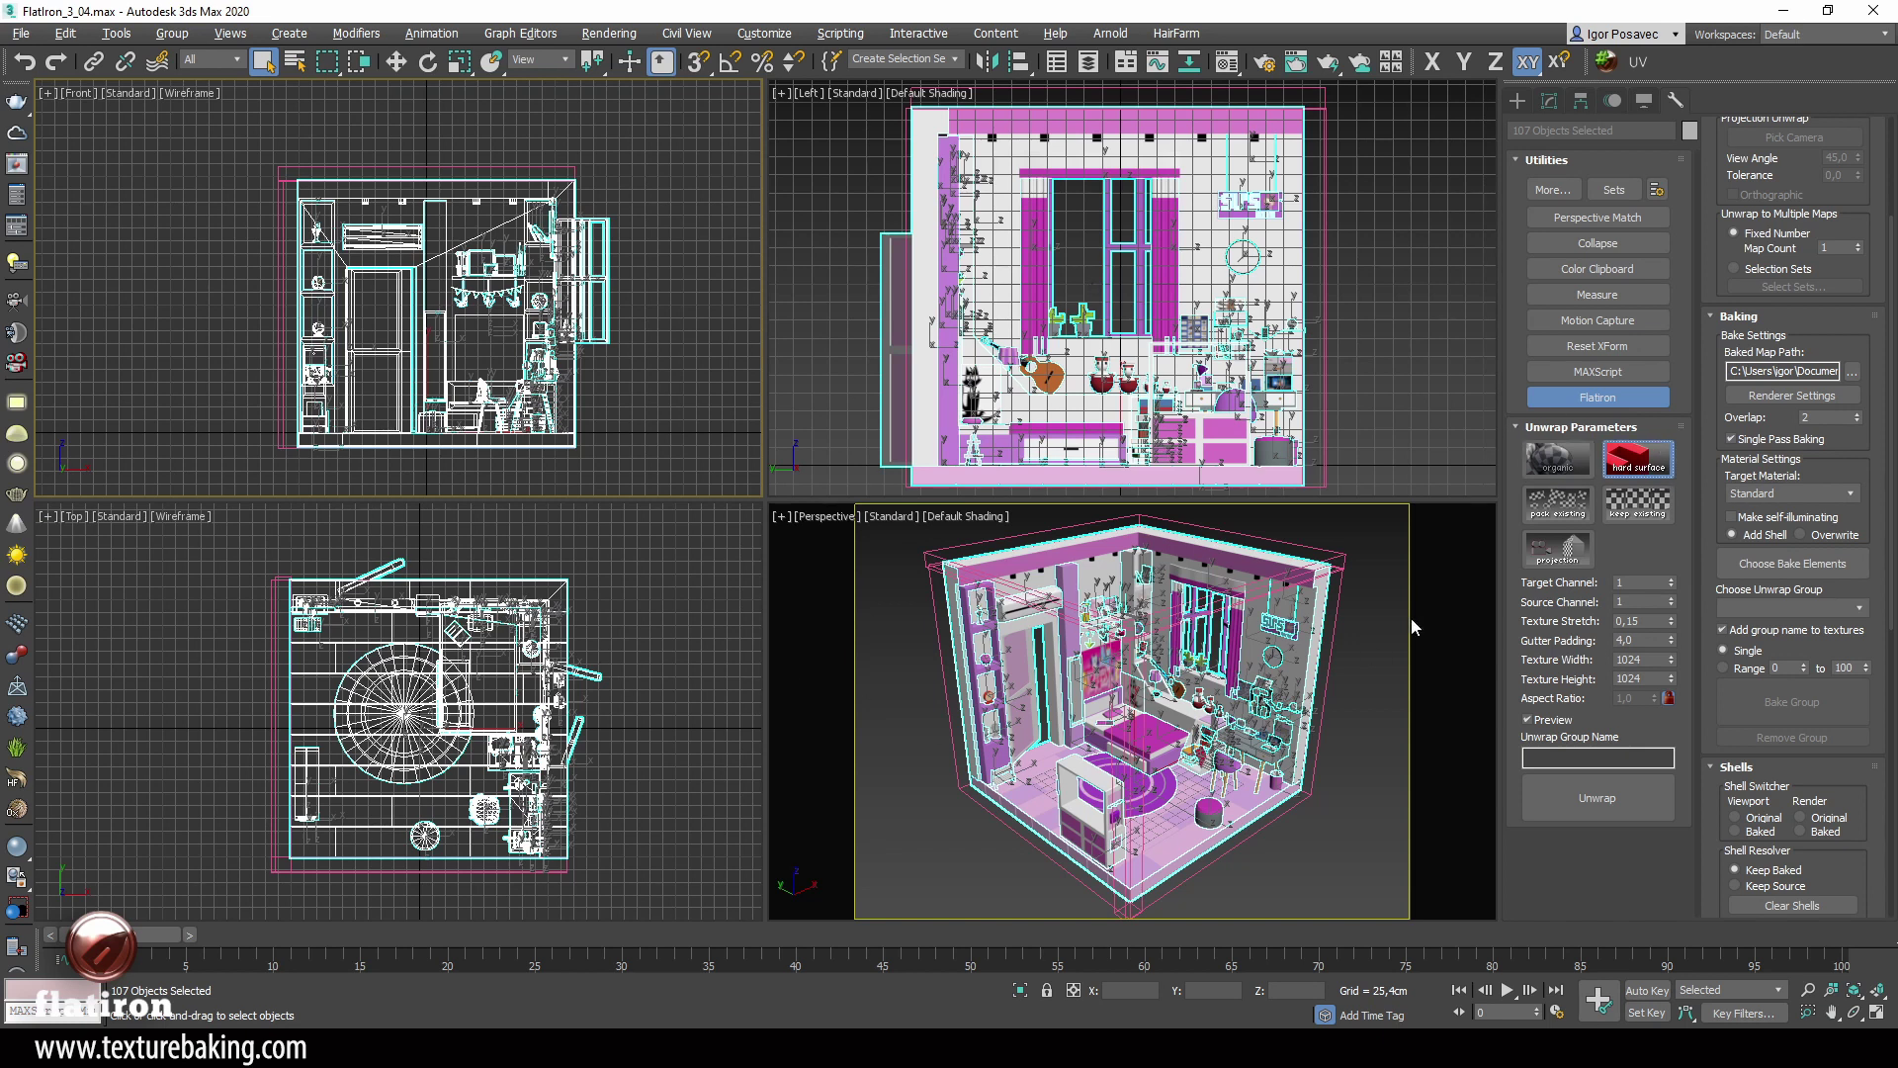
left_click(1672, 579)
left_click(1672, 578)
scroll(1147, 668, "up", 5)
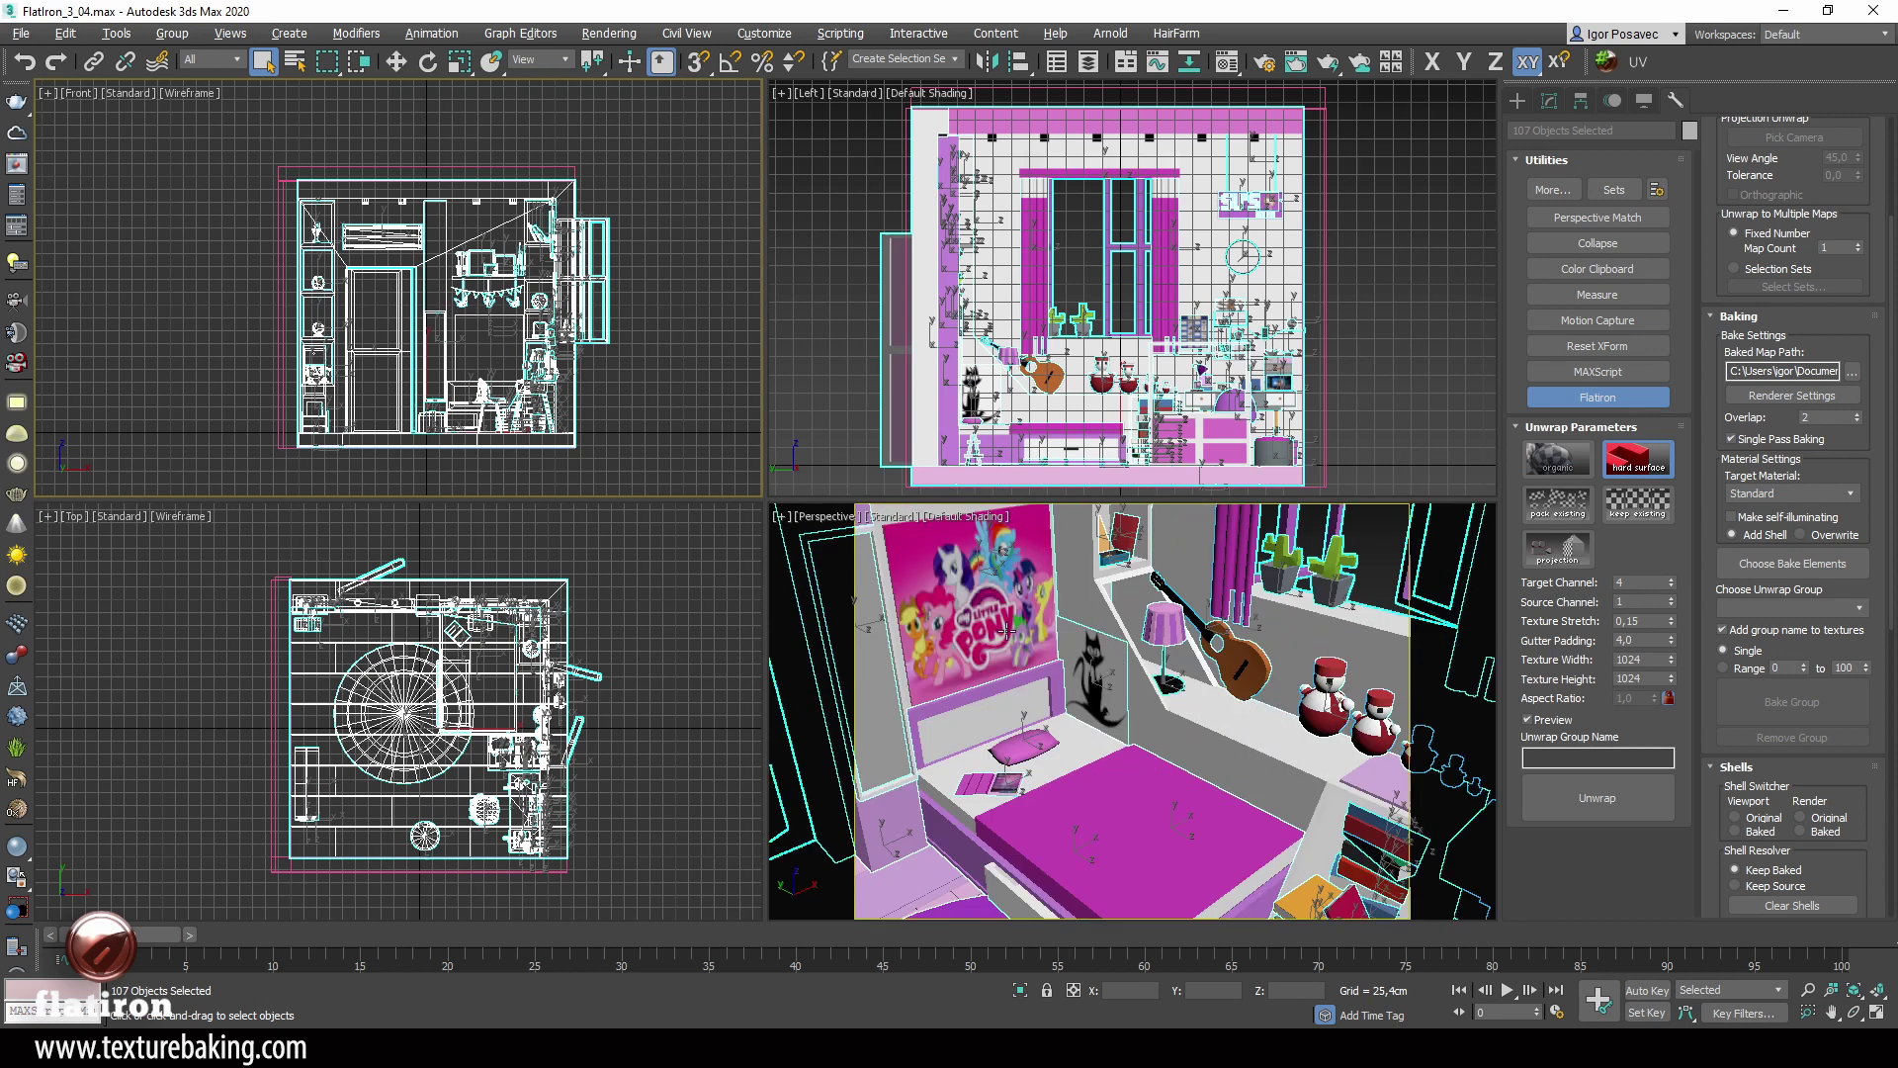
scroll(1117, 671, "down", 8)
scroll(1110, 672, "up", 6)
scroll(1112, 670, "down", 2)
Step: Set the texture size to 2048 and name the unwrap group 'room'
mouse_move(1157, 661)
middle_mouse_down("alt")
mouse_move(1197, 677)
mouse_move(1177, 682)
middle_mouse_up("alt")
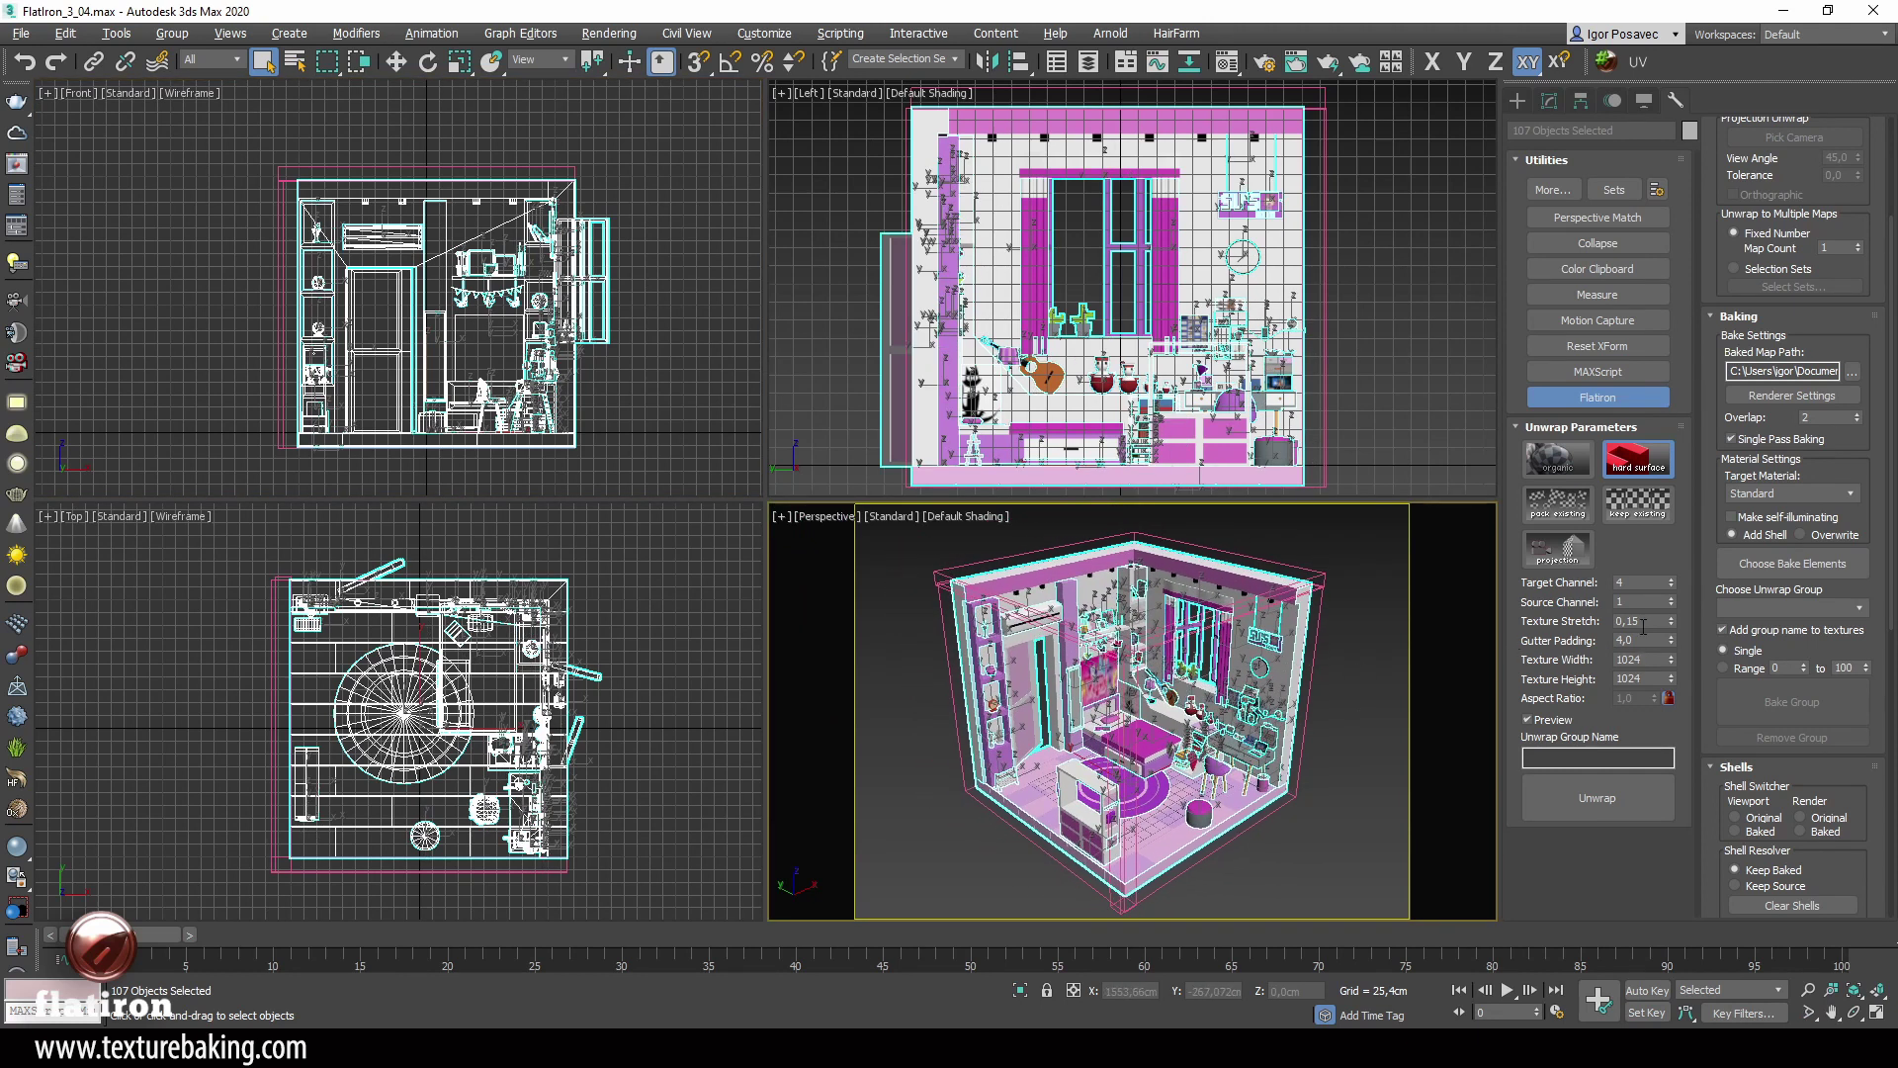
double_click(1656, 660)
type("2048")
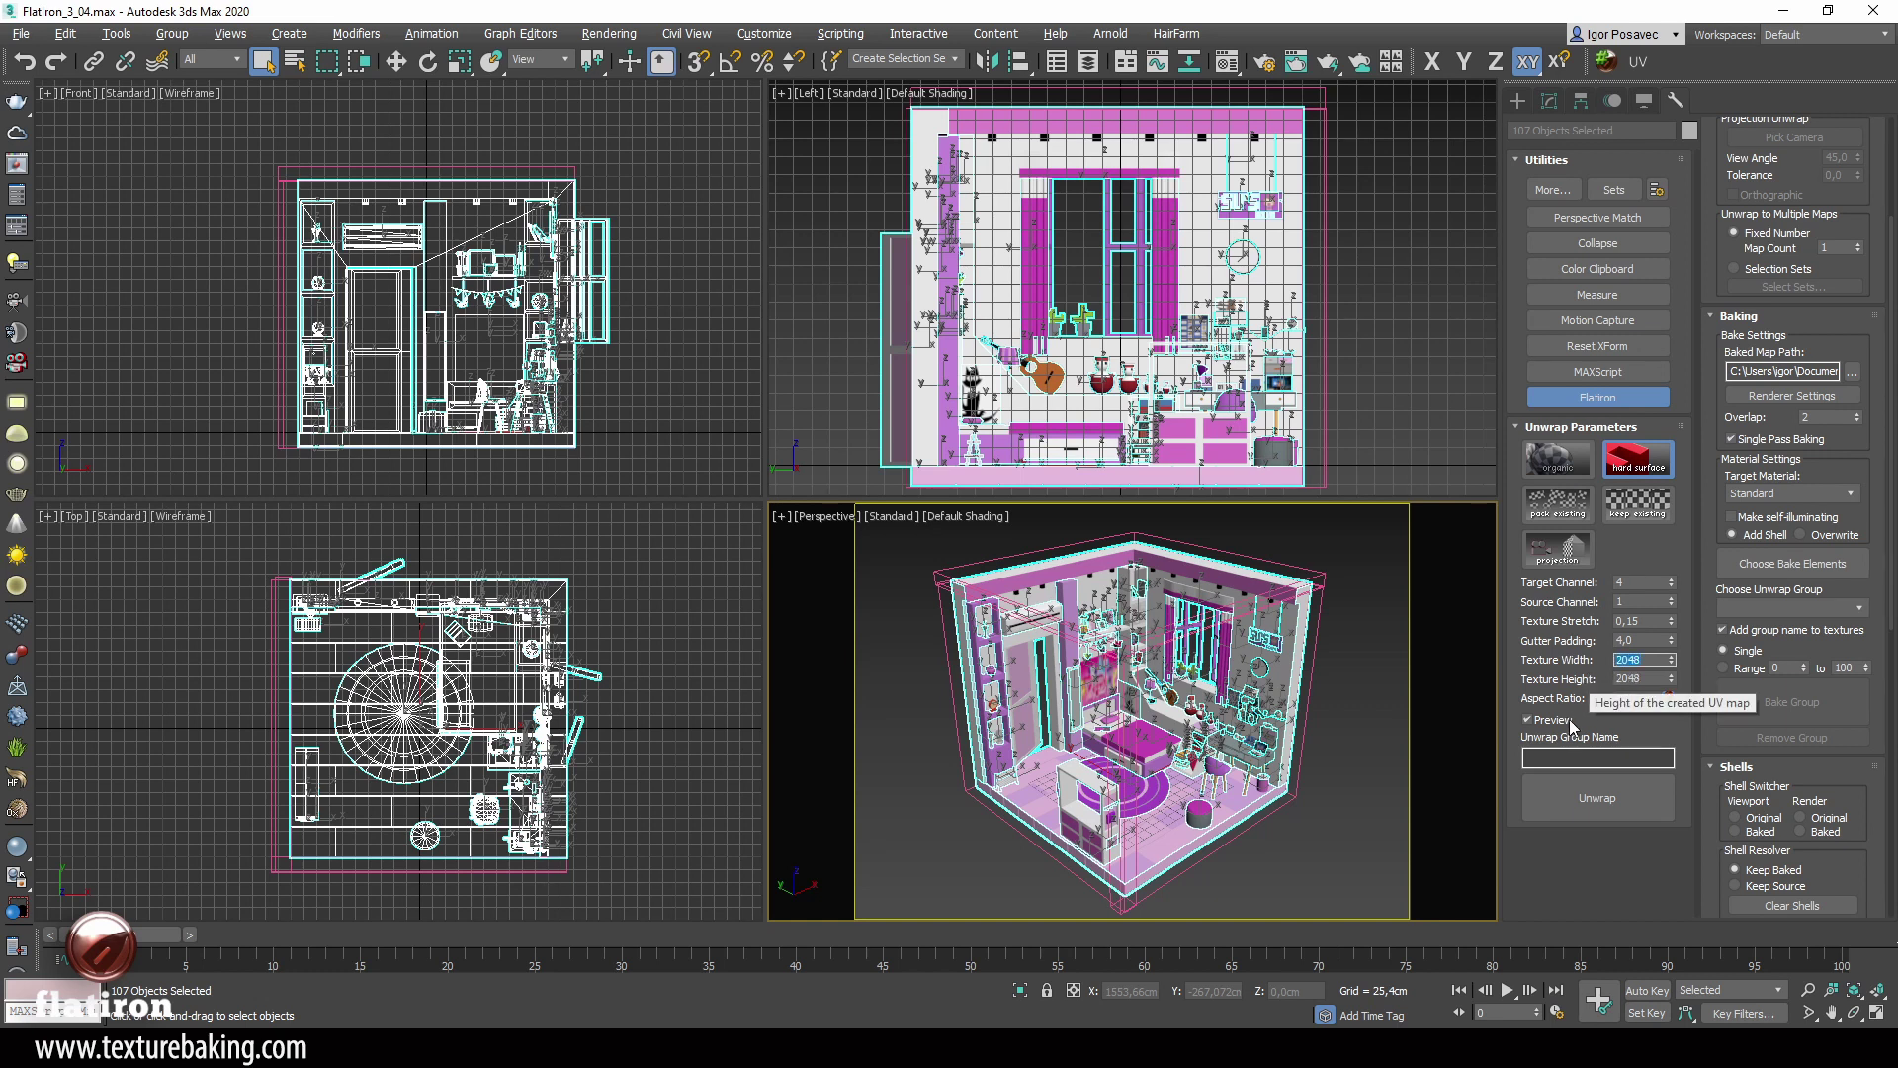
left_click(1565, 757)
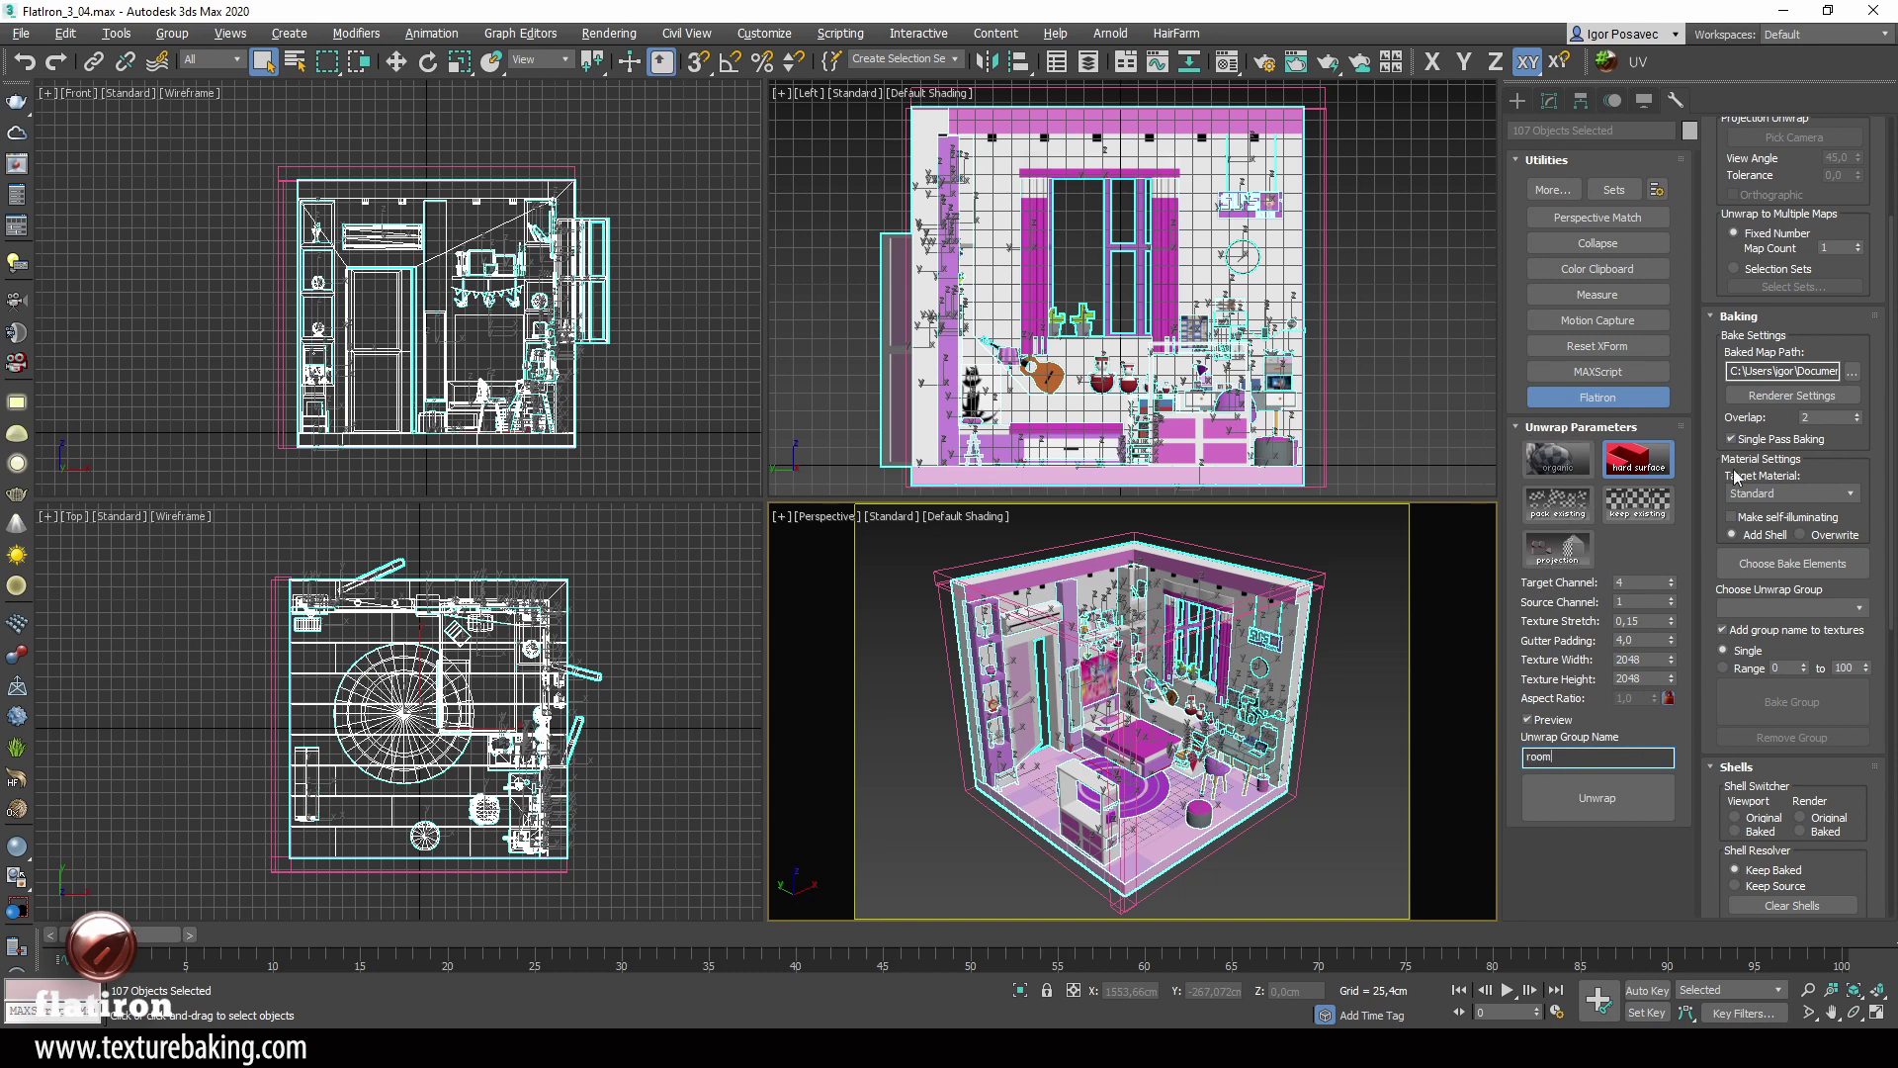
scroll(1704, 264, "up", 5)
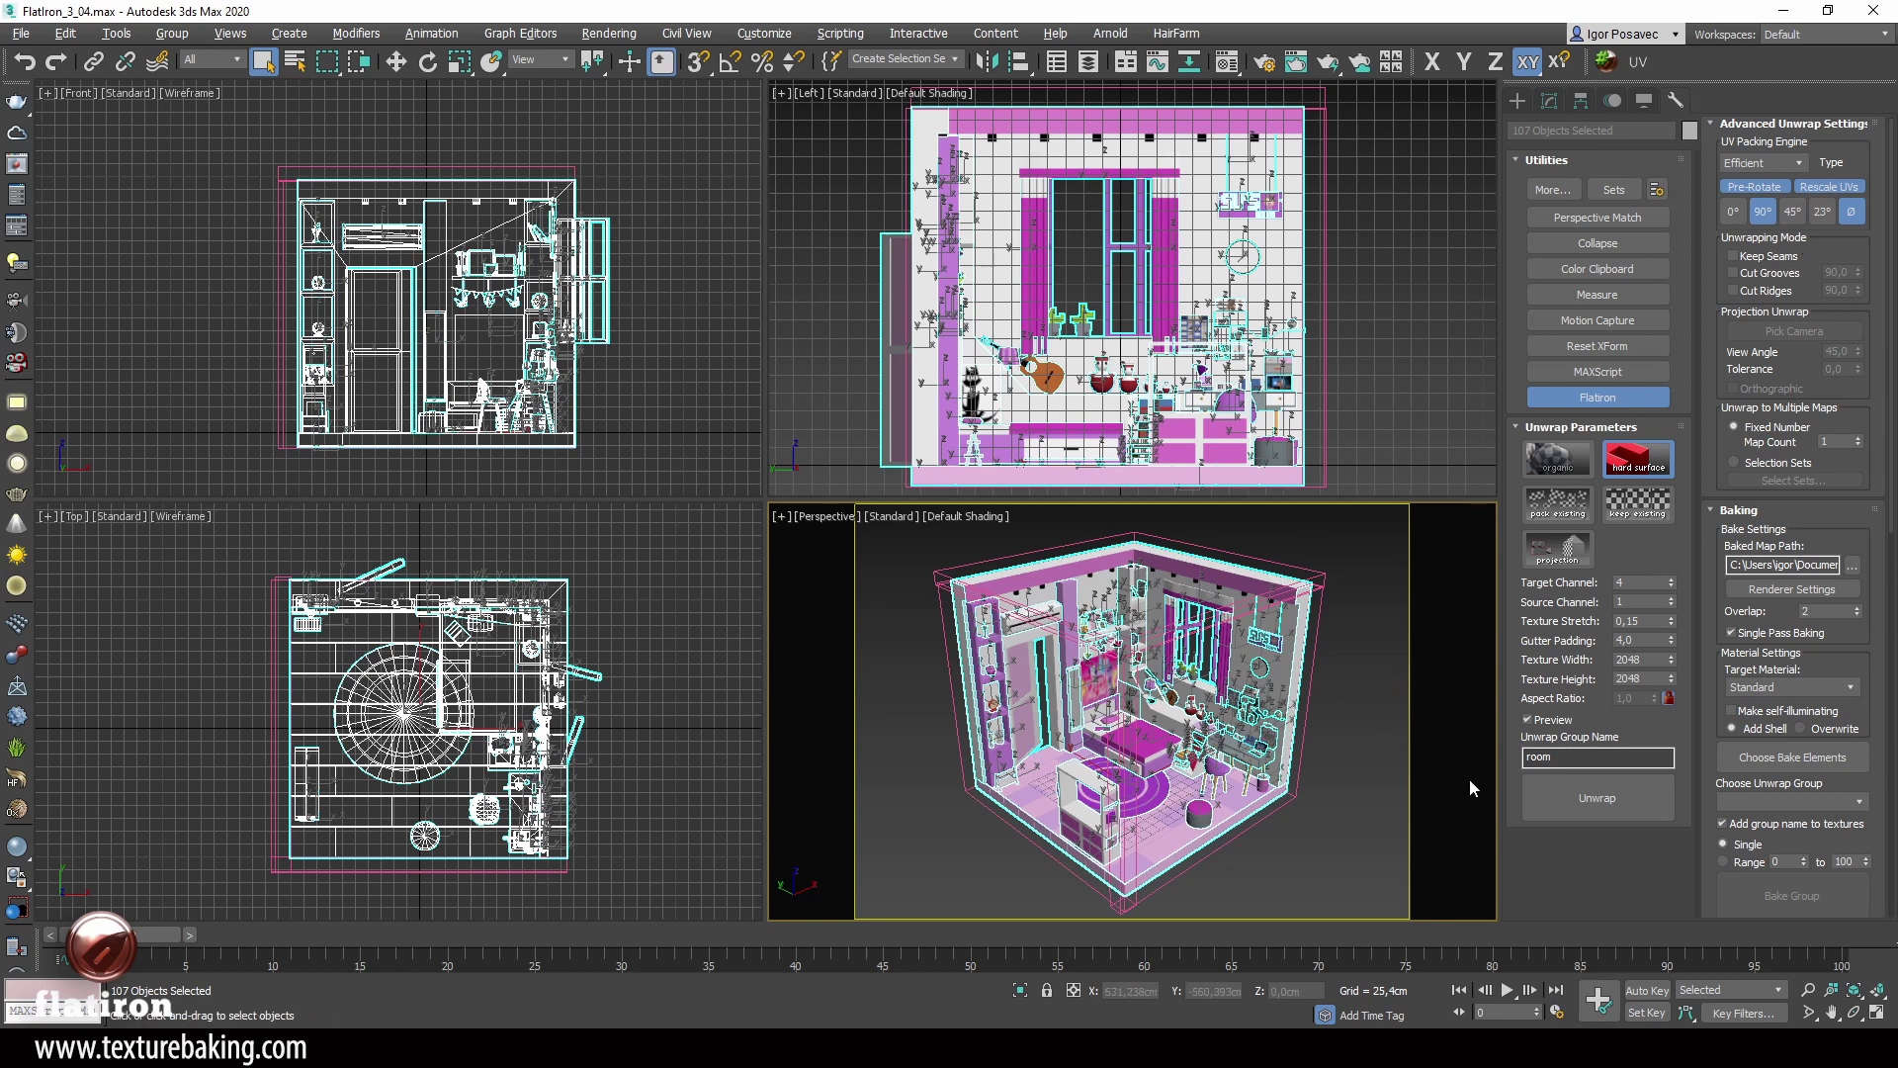
Step: Run a first unwrap, then set 45° pre-rotation and High Quality UV packing
left_click(1593, 798)
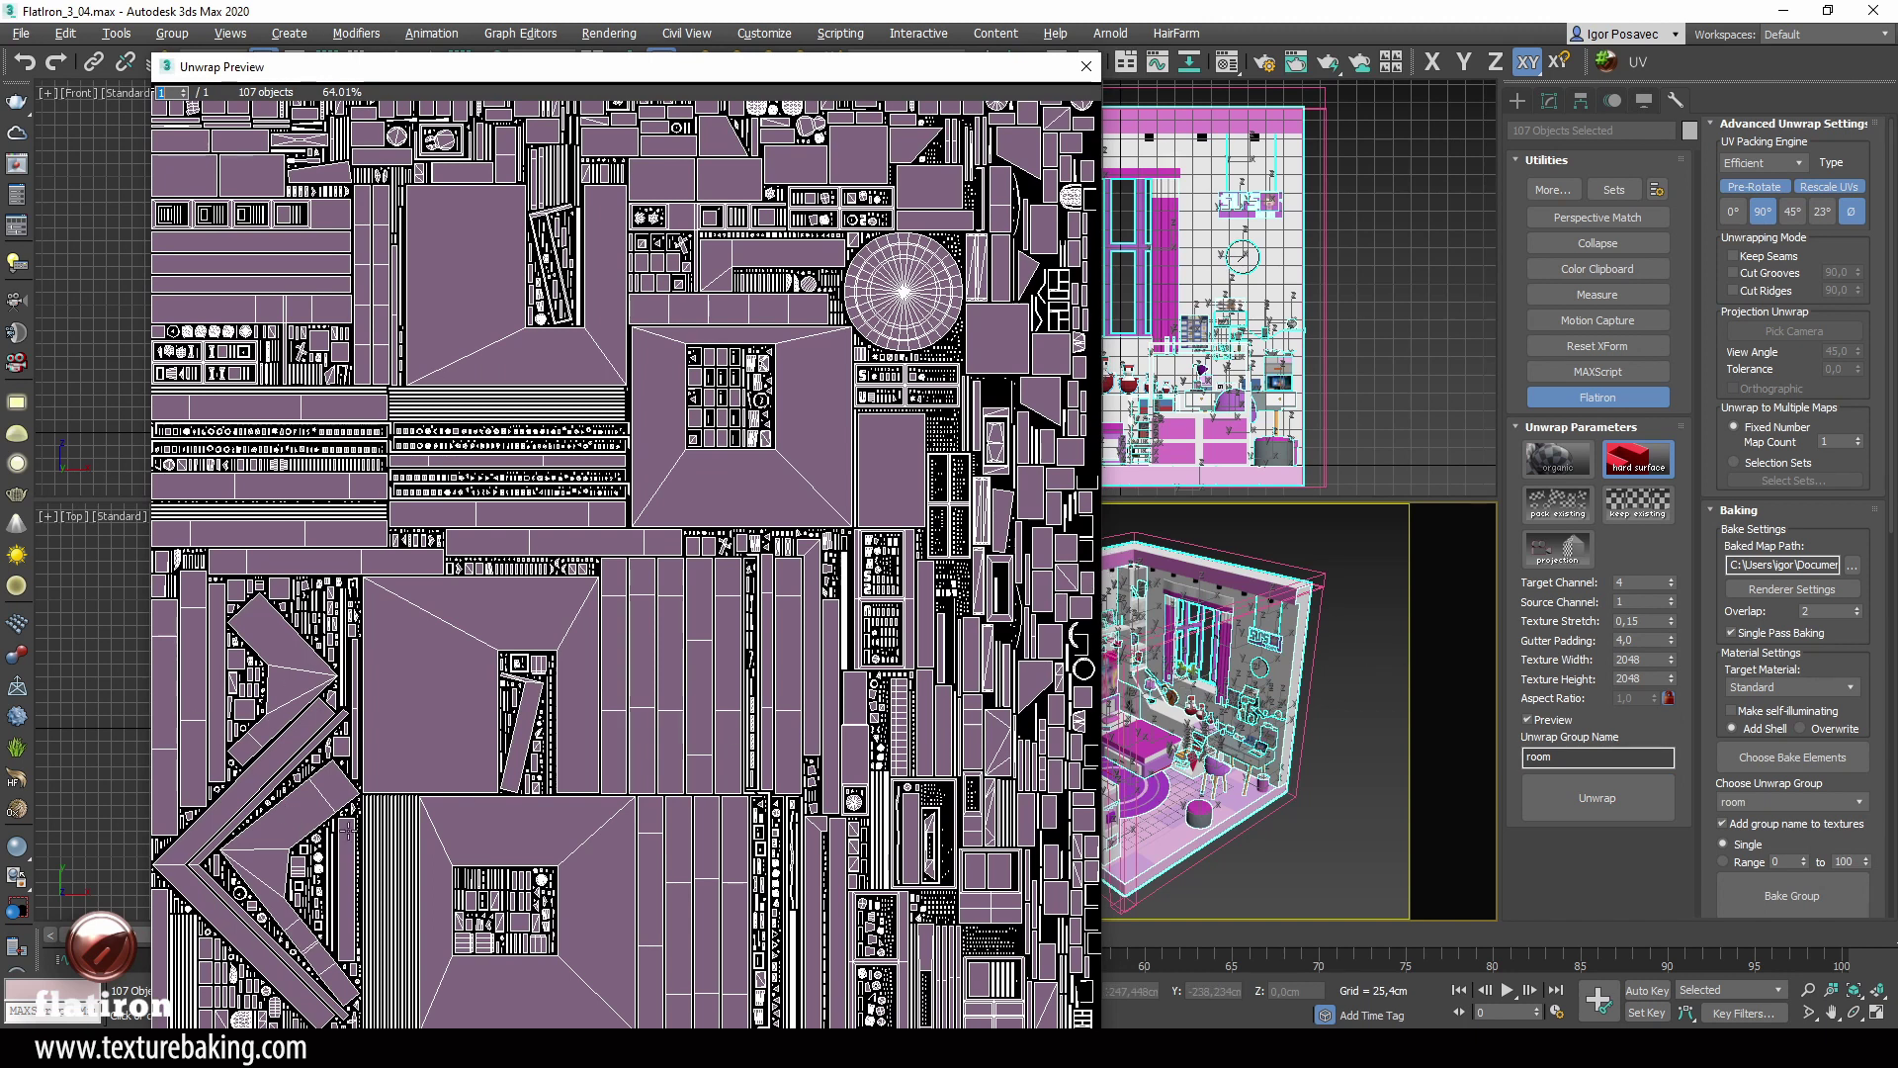
left_click(1087, 66)
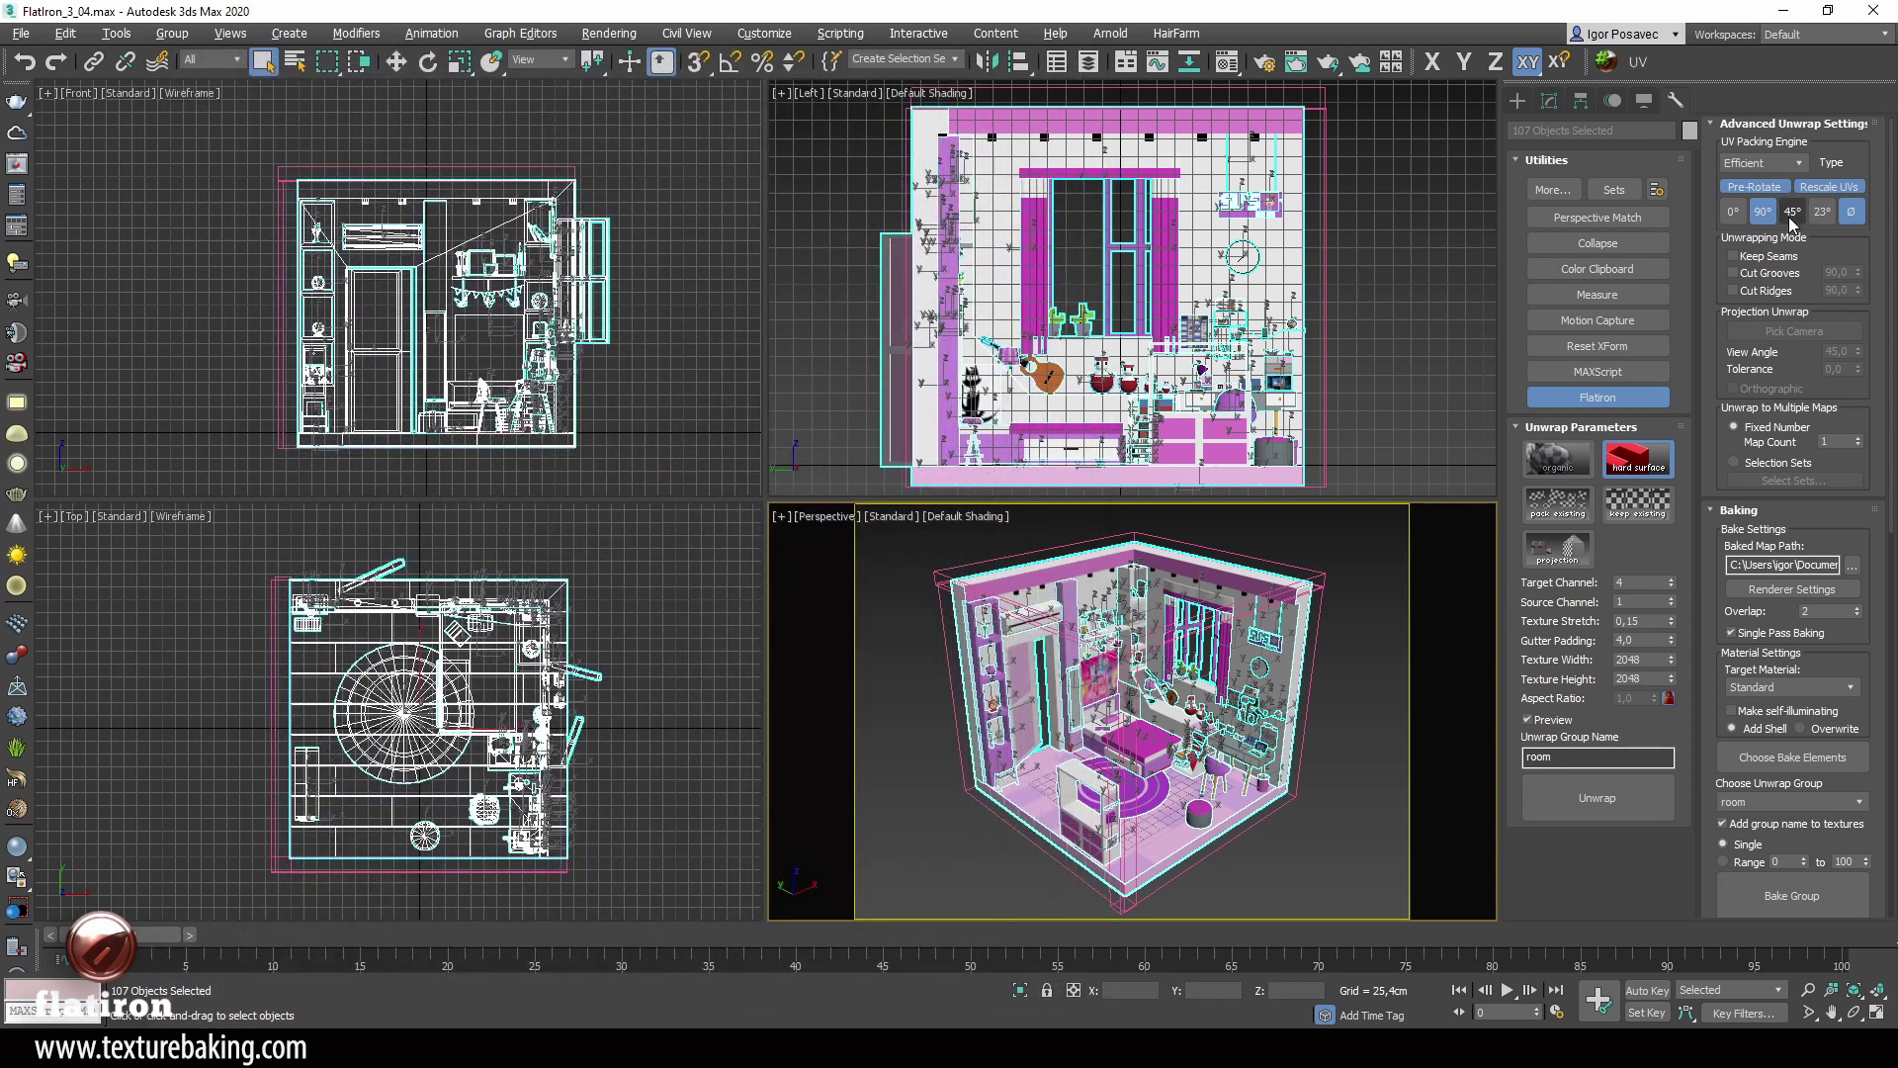
left_click(1793, 211)
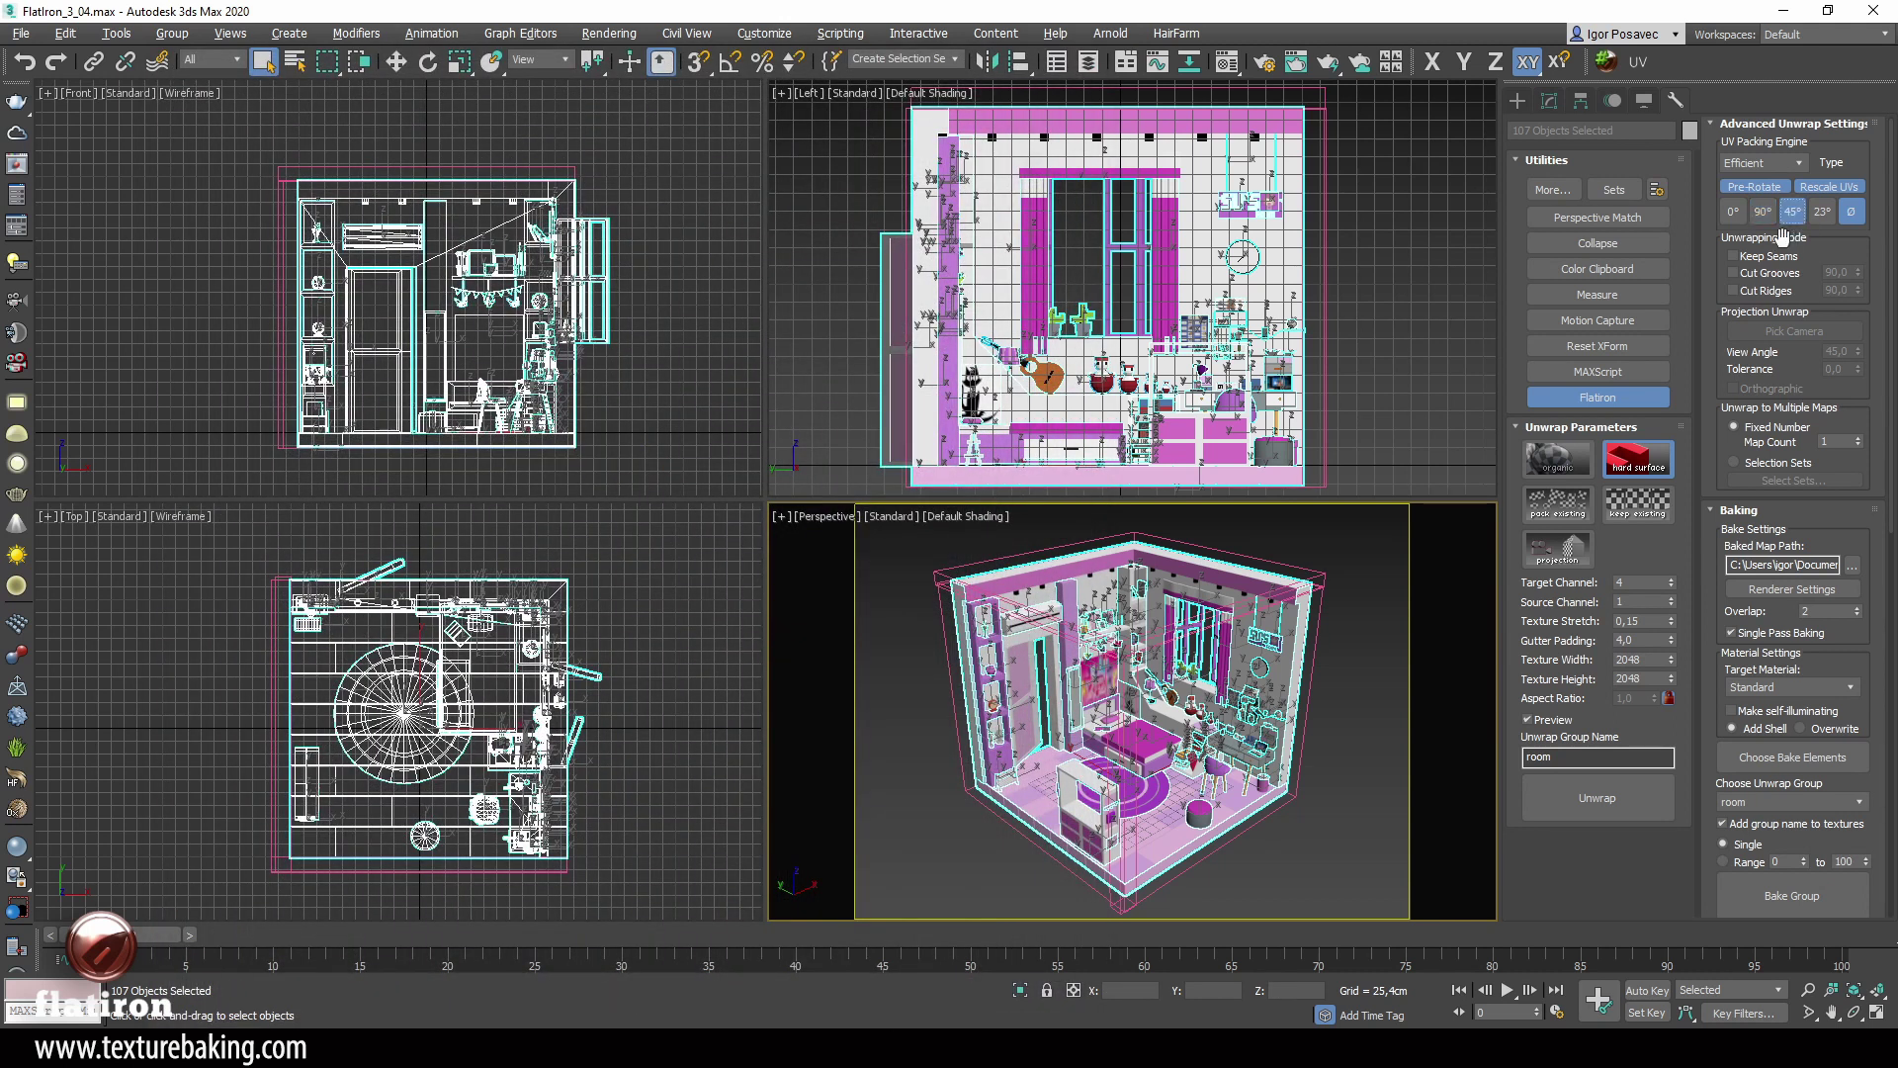
left_click(1800, 160)
left_click(1736, 204)
Step: Unwrap again with High Quality packing, inspect the UV layout preview, then close it
left_click(1594, 797)
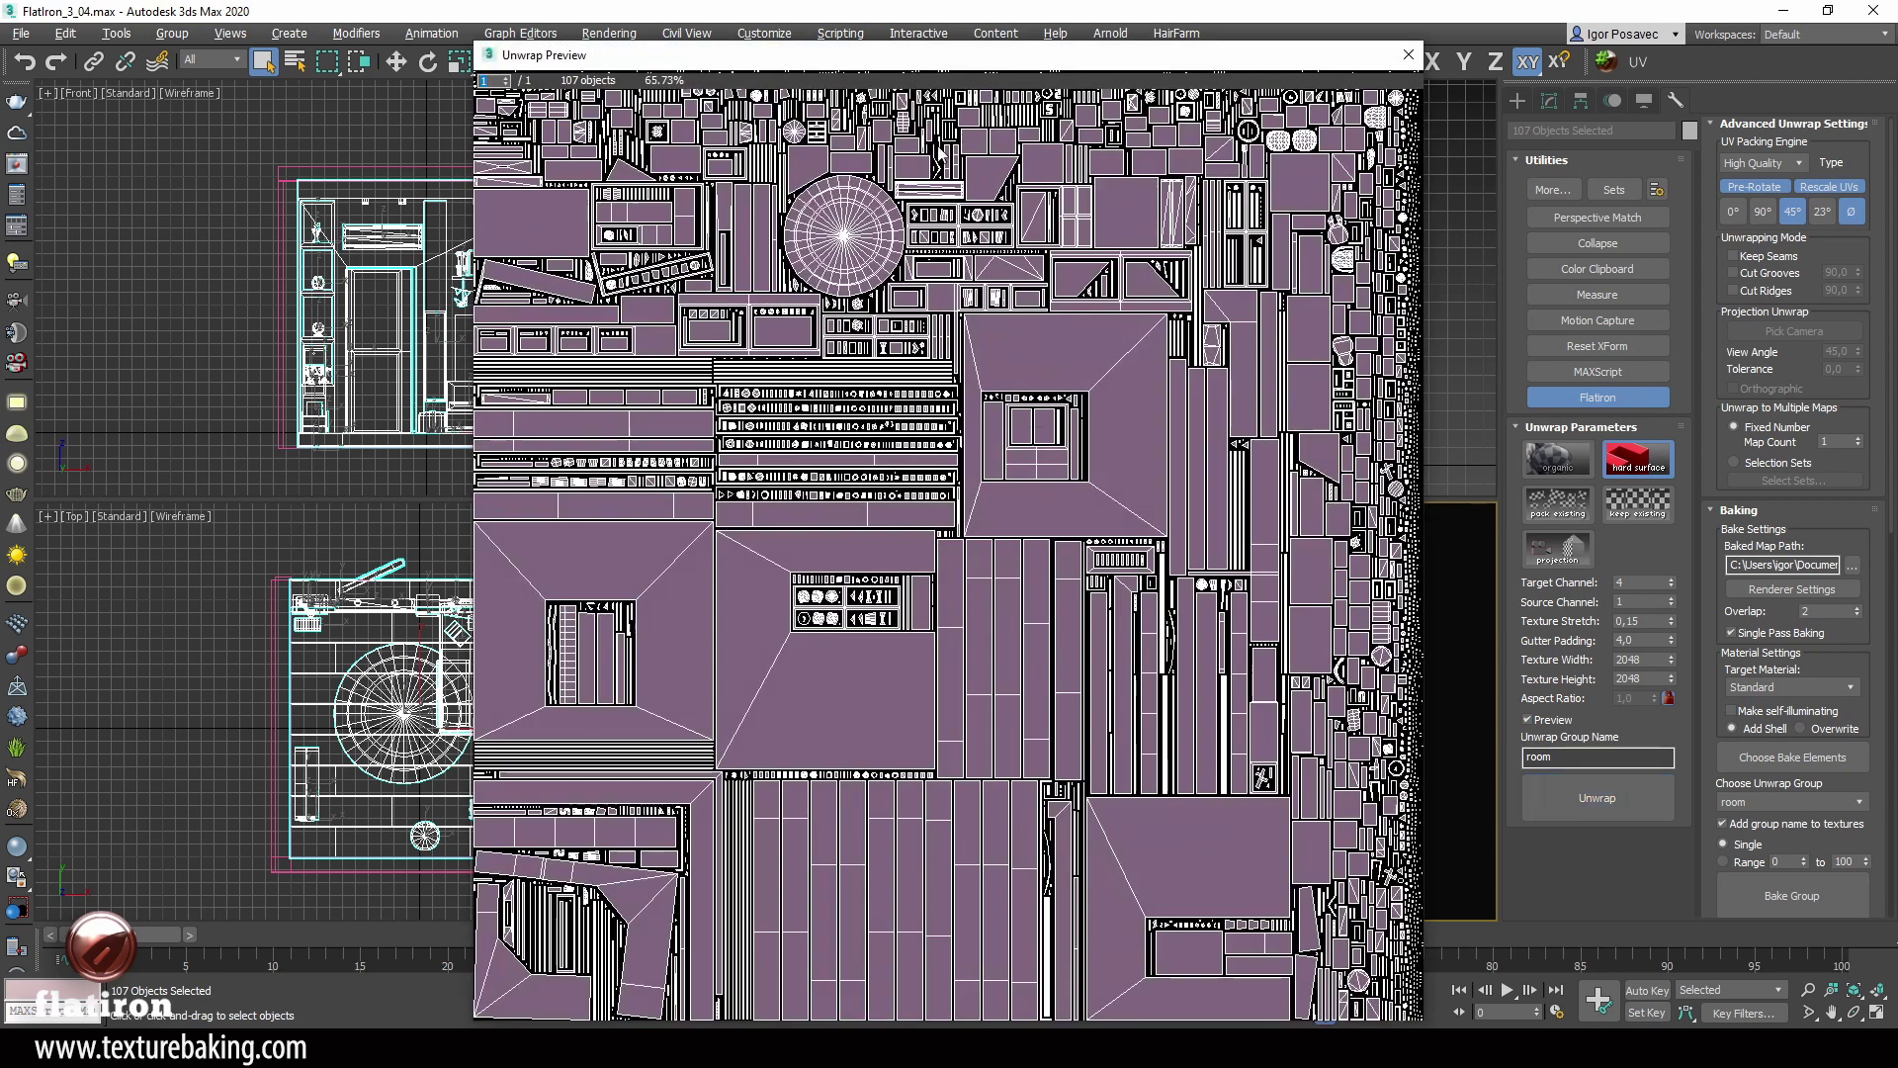
left_click_drag(881, 53, 691, 42)
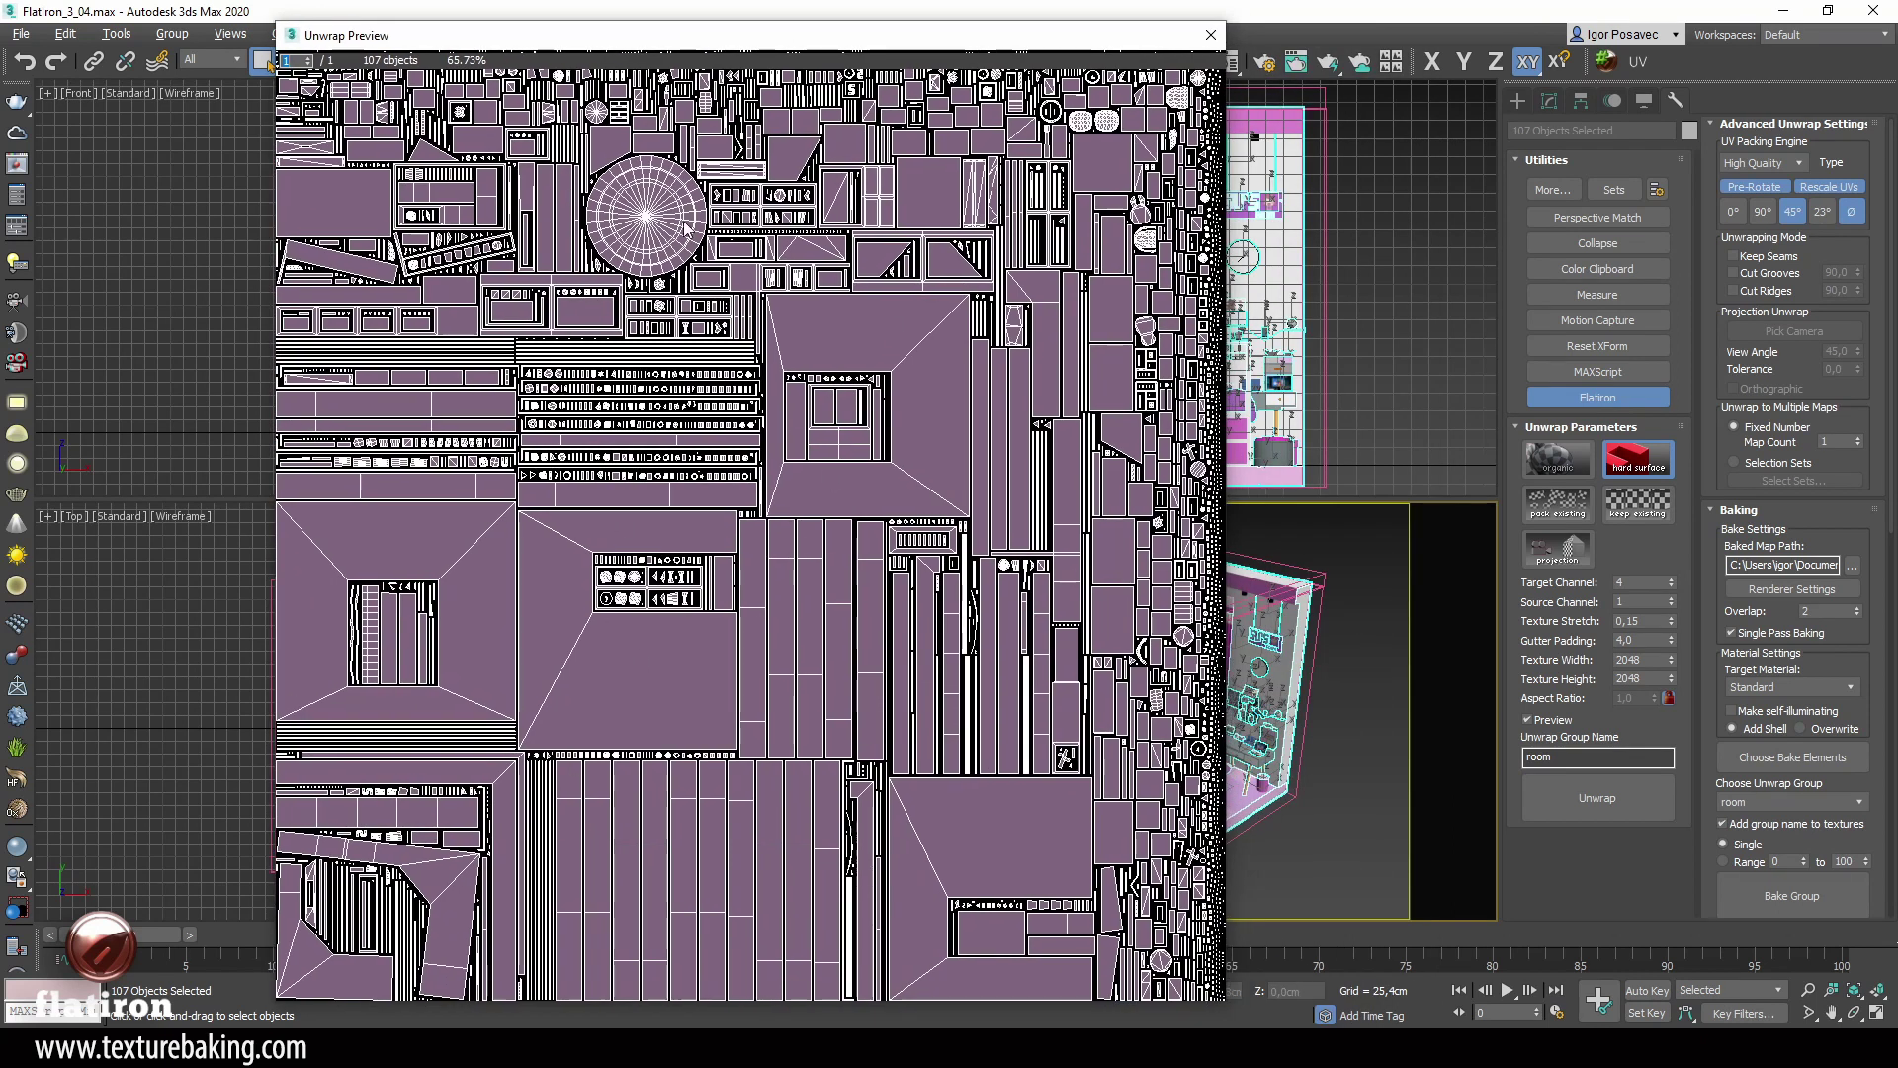
left_click_drag(972, 40, 756, 32)
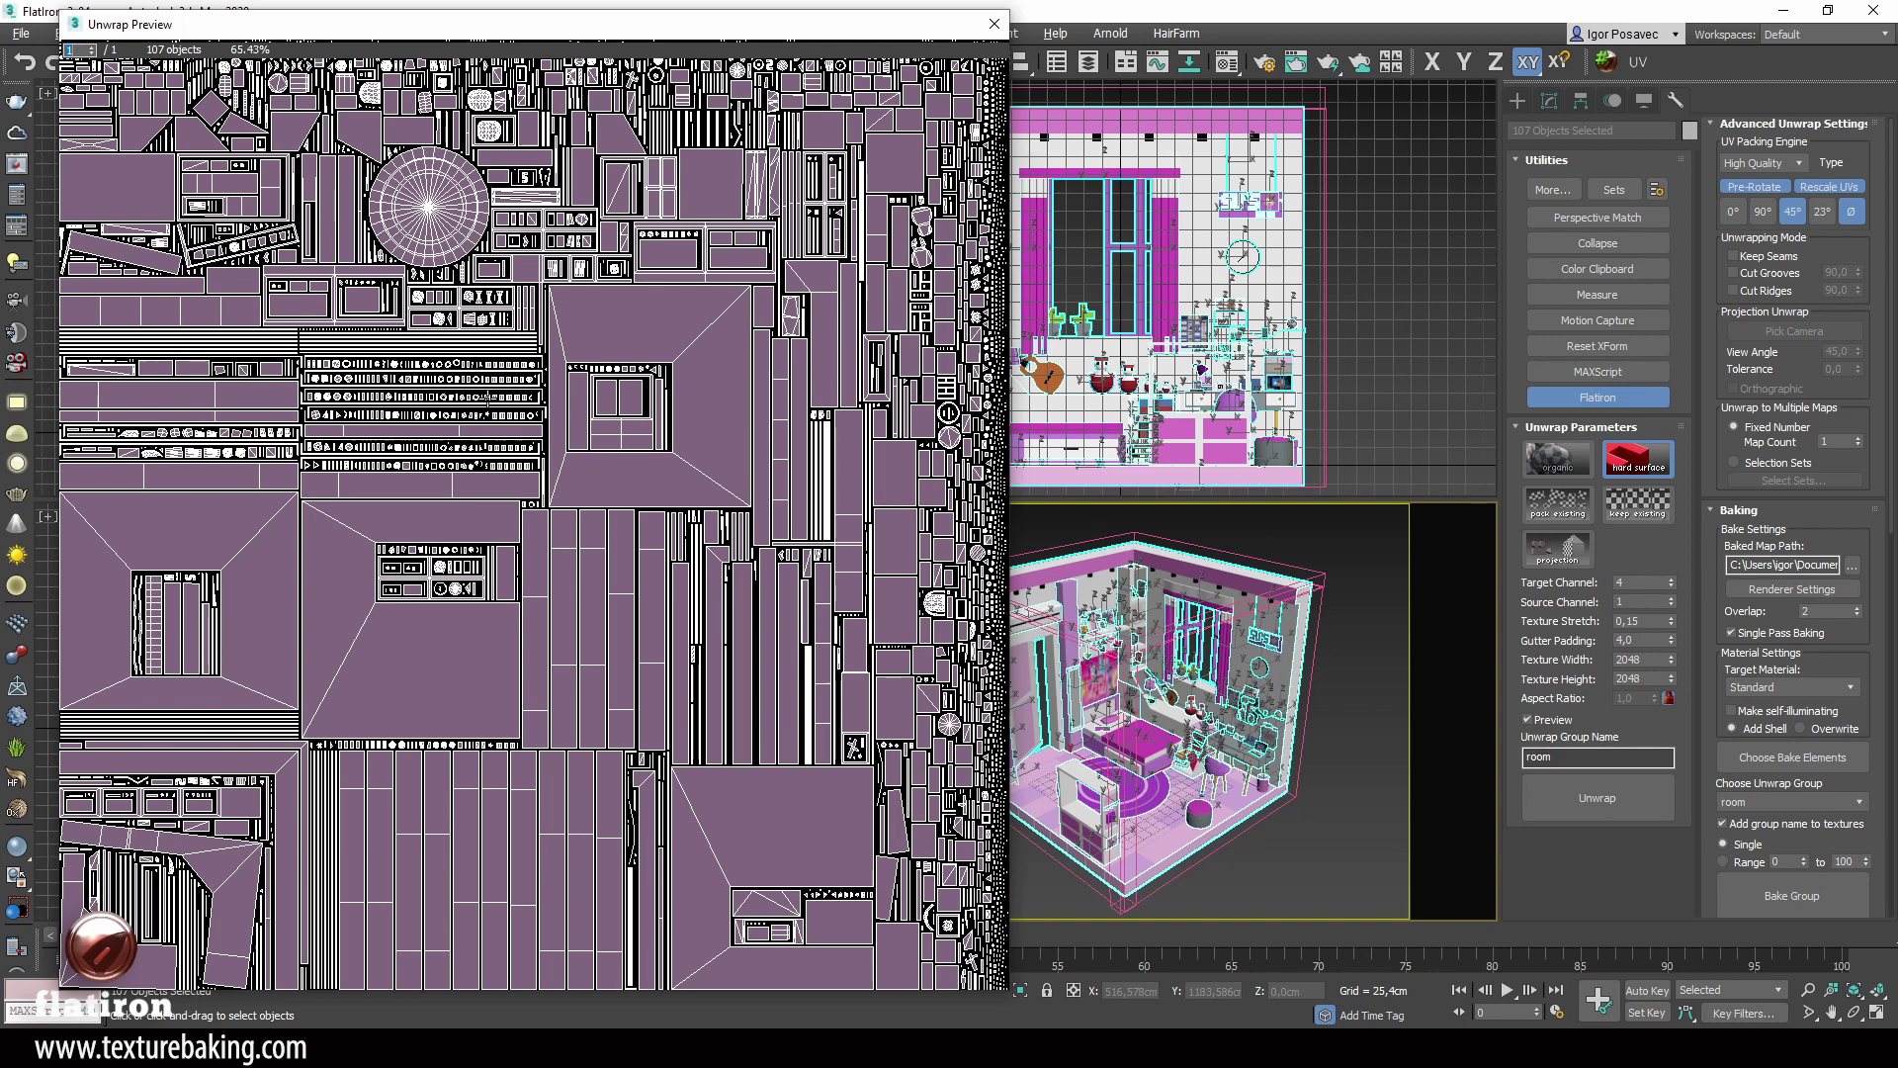
left_click(995, 24)
middle_click_drag(988, 692, 897, 690, "alt")
left_click(1057, 586)
middle_click_drag(1057, 586, 1122, 736, "alt")
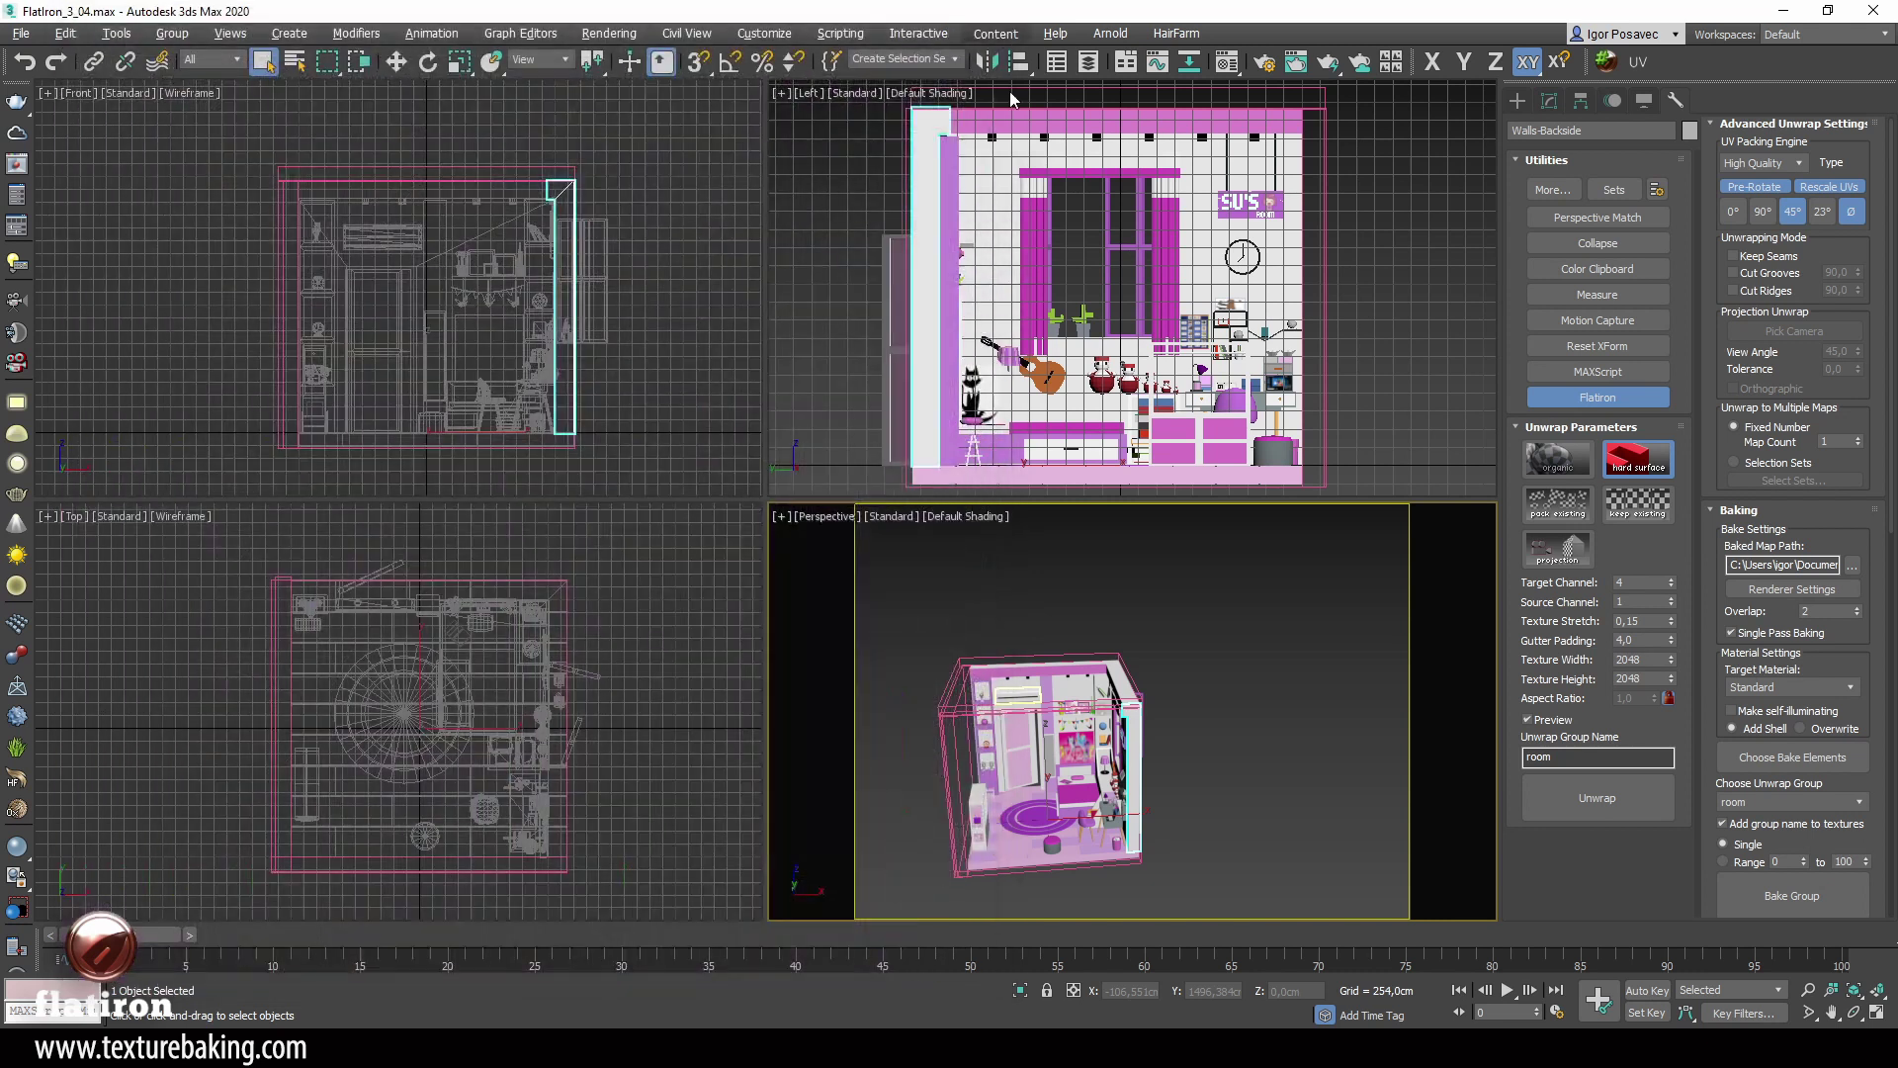
left_click(995, 24)
scroll(1710, 632, "down", 10)
scroll(1691, 452, "down", 1)
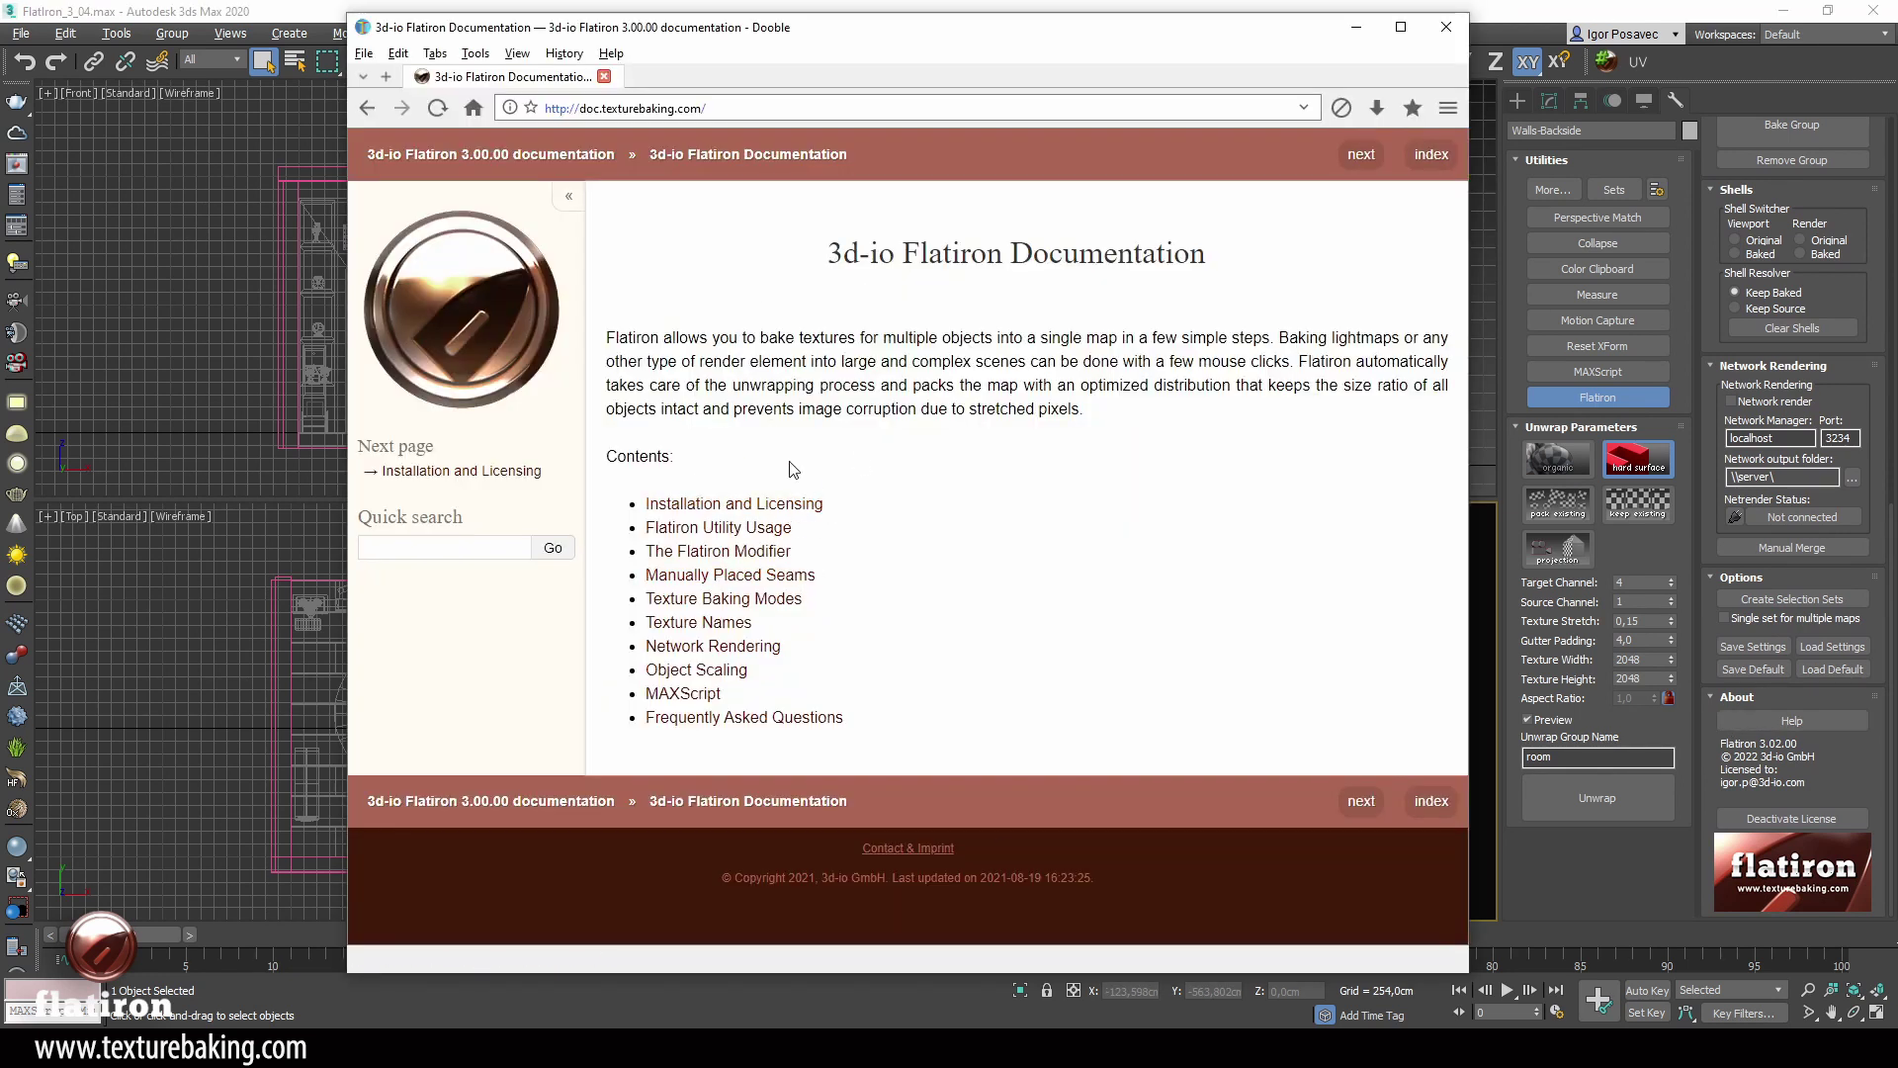
Step: Read Flatiron's Object Scaling help, then select the Backsides named selection set of two walls
left_click(678, 671)
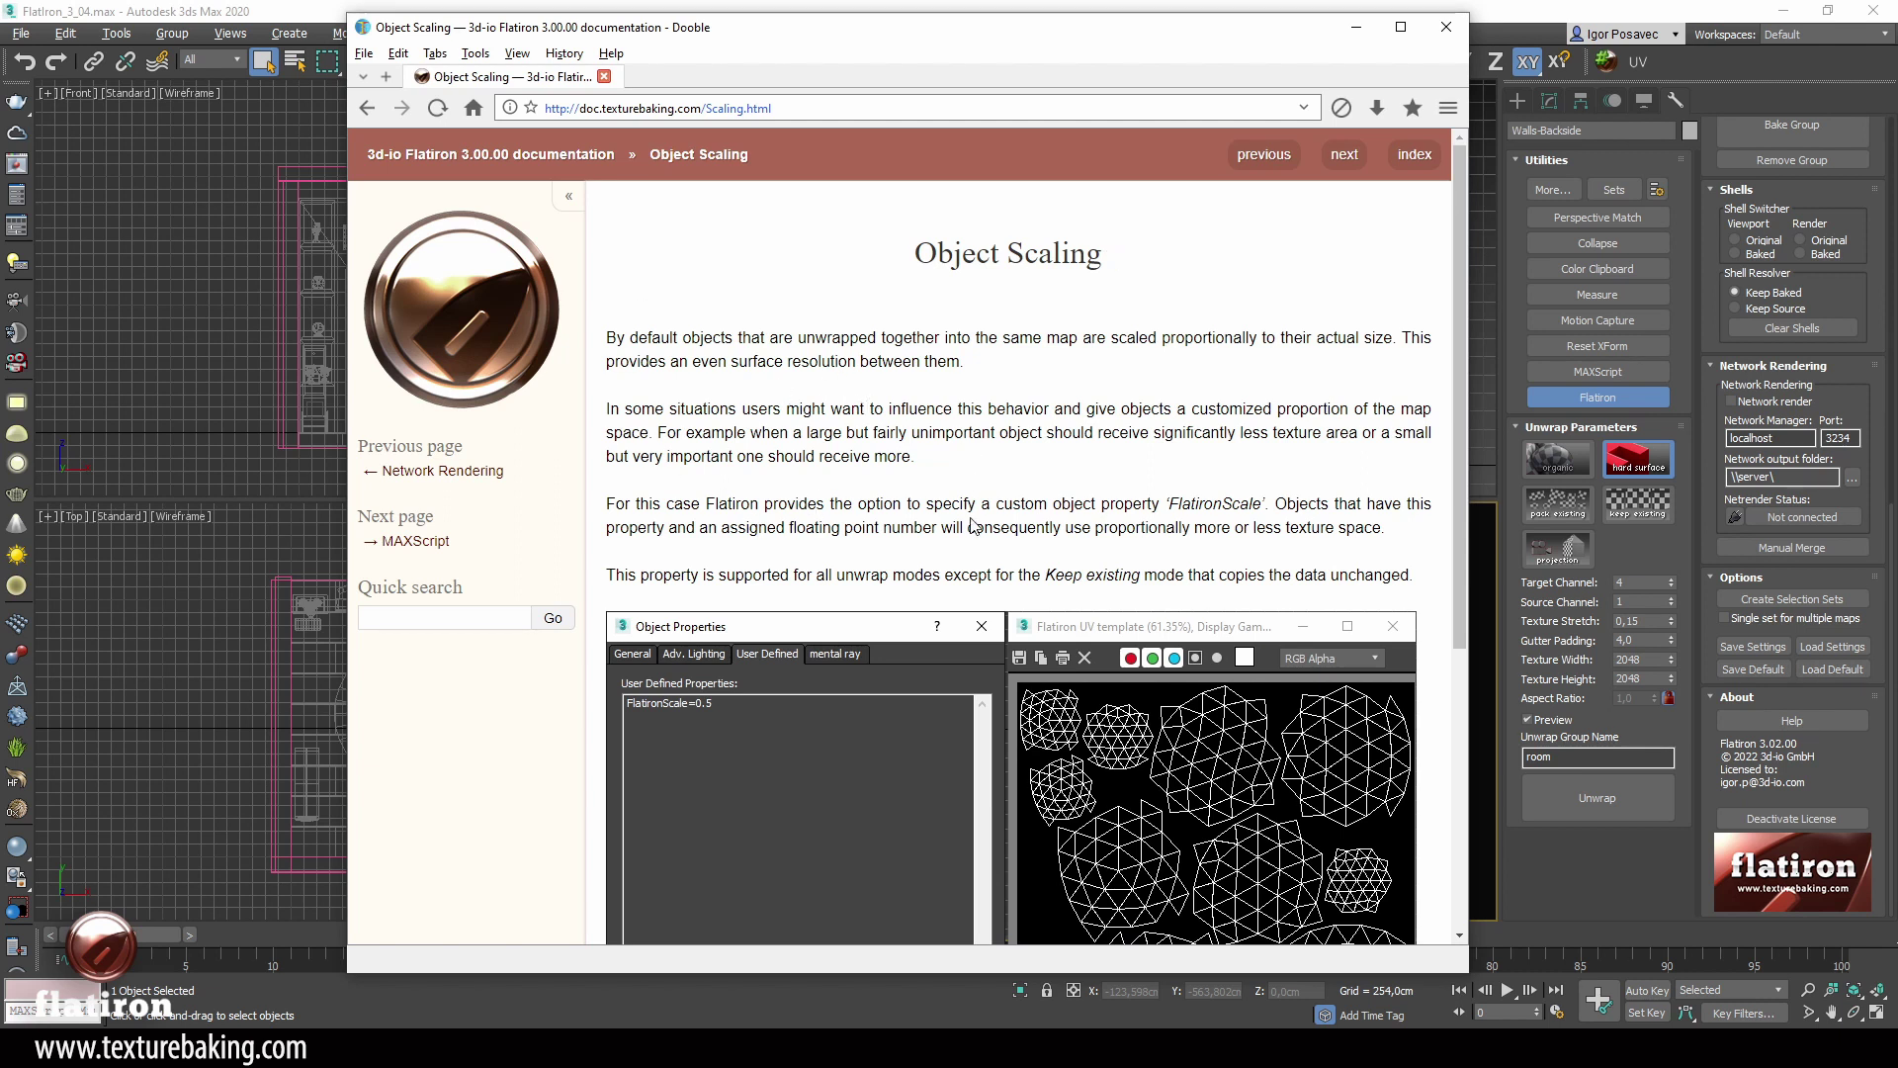
scroll(974, 524, "down", 3)
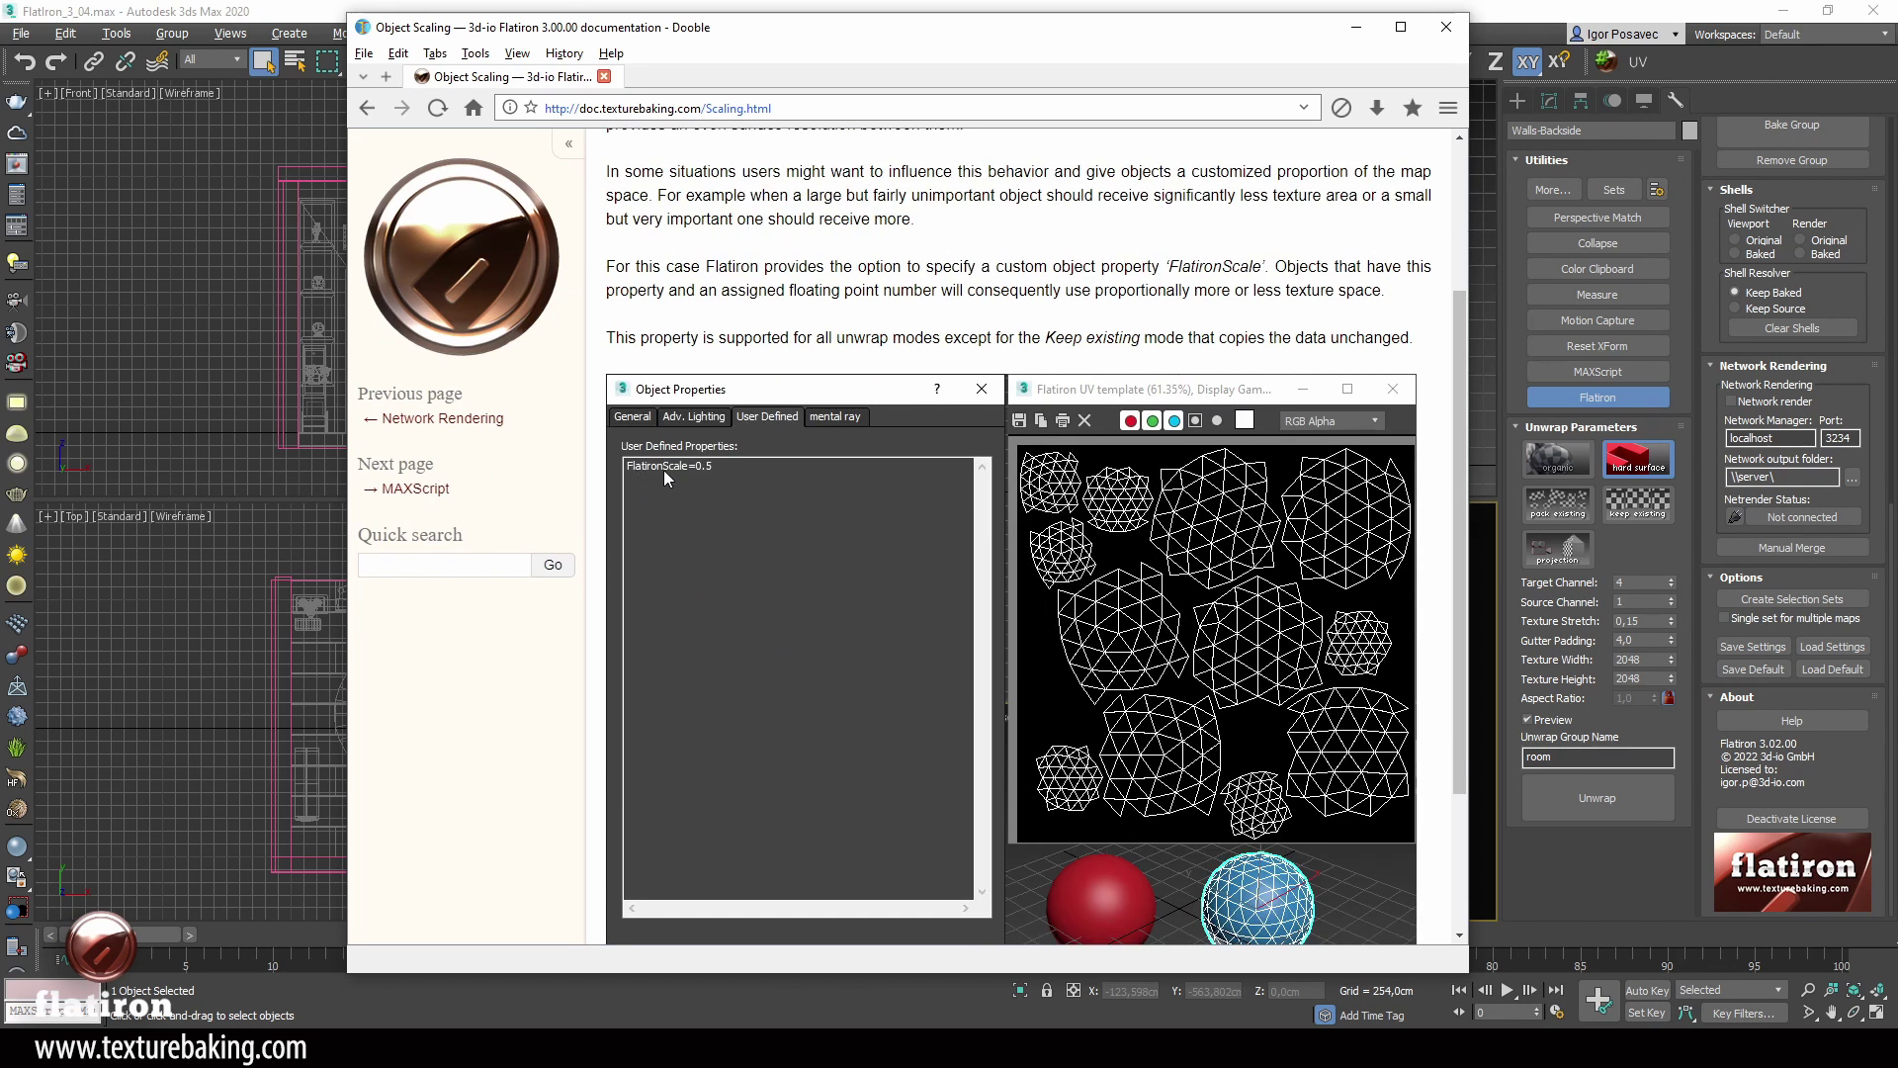
left_click(316, 8)
left_click(955, 59)
left_click(912, 85)
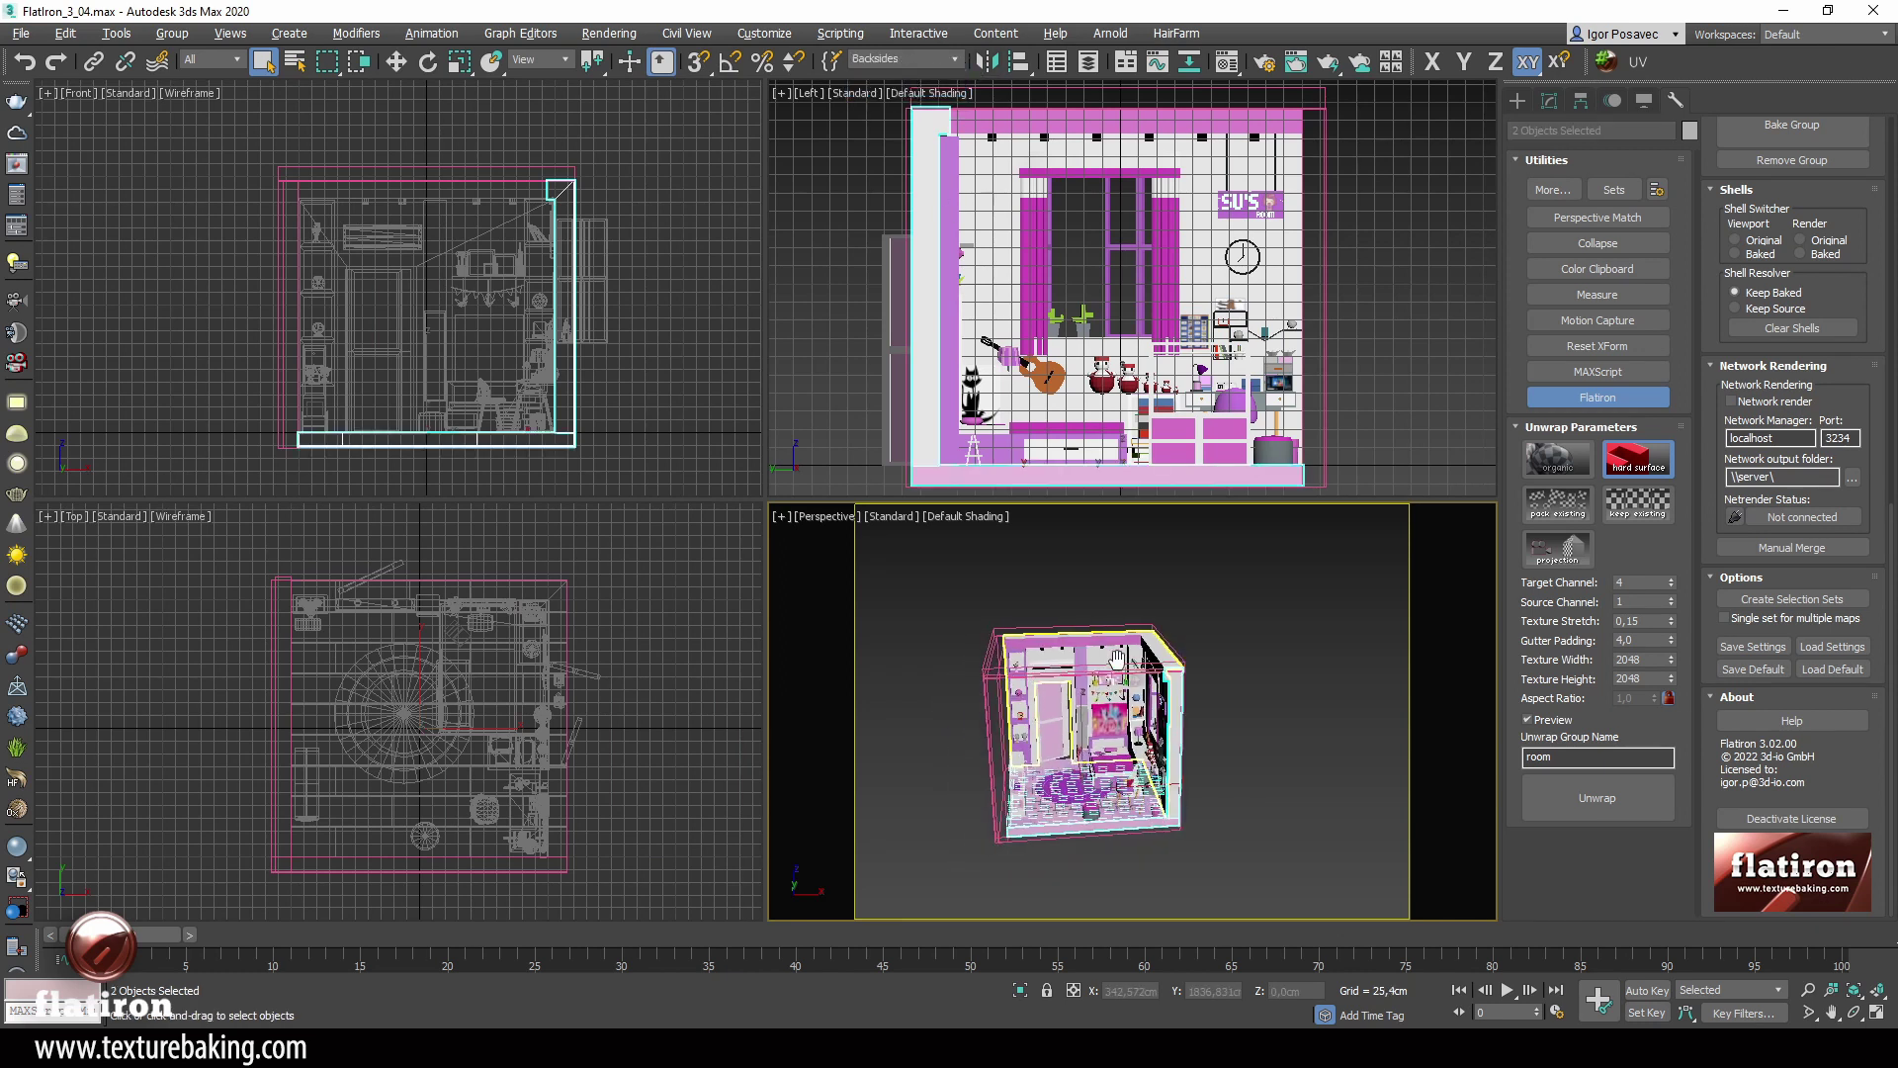
Step: Isolate the two backside walls and add user property FlatironScale=0,1 in Object Properties
key("alt+q")
middle_click_drag(1130, 751, 964, 731, "alt")
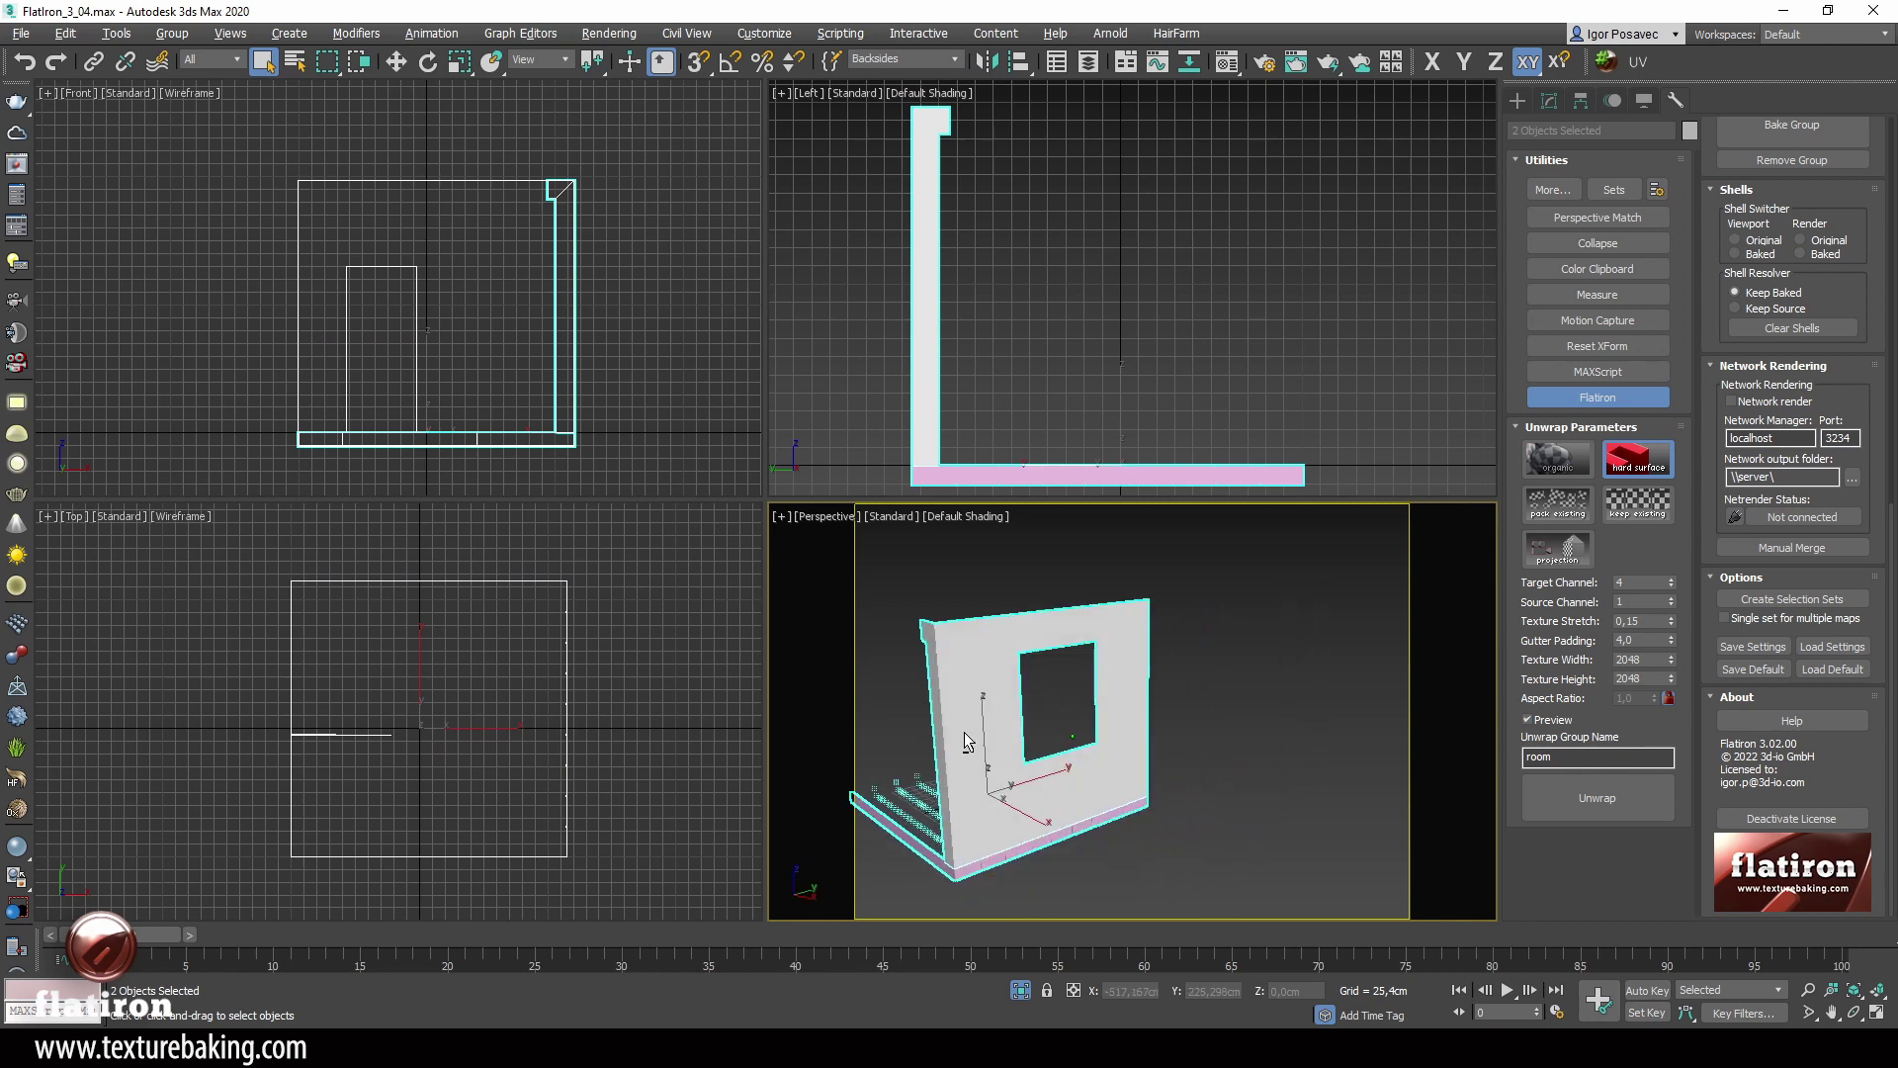
right_click(965, 695)
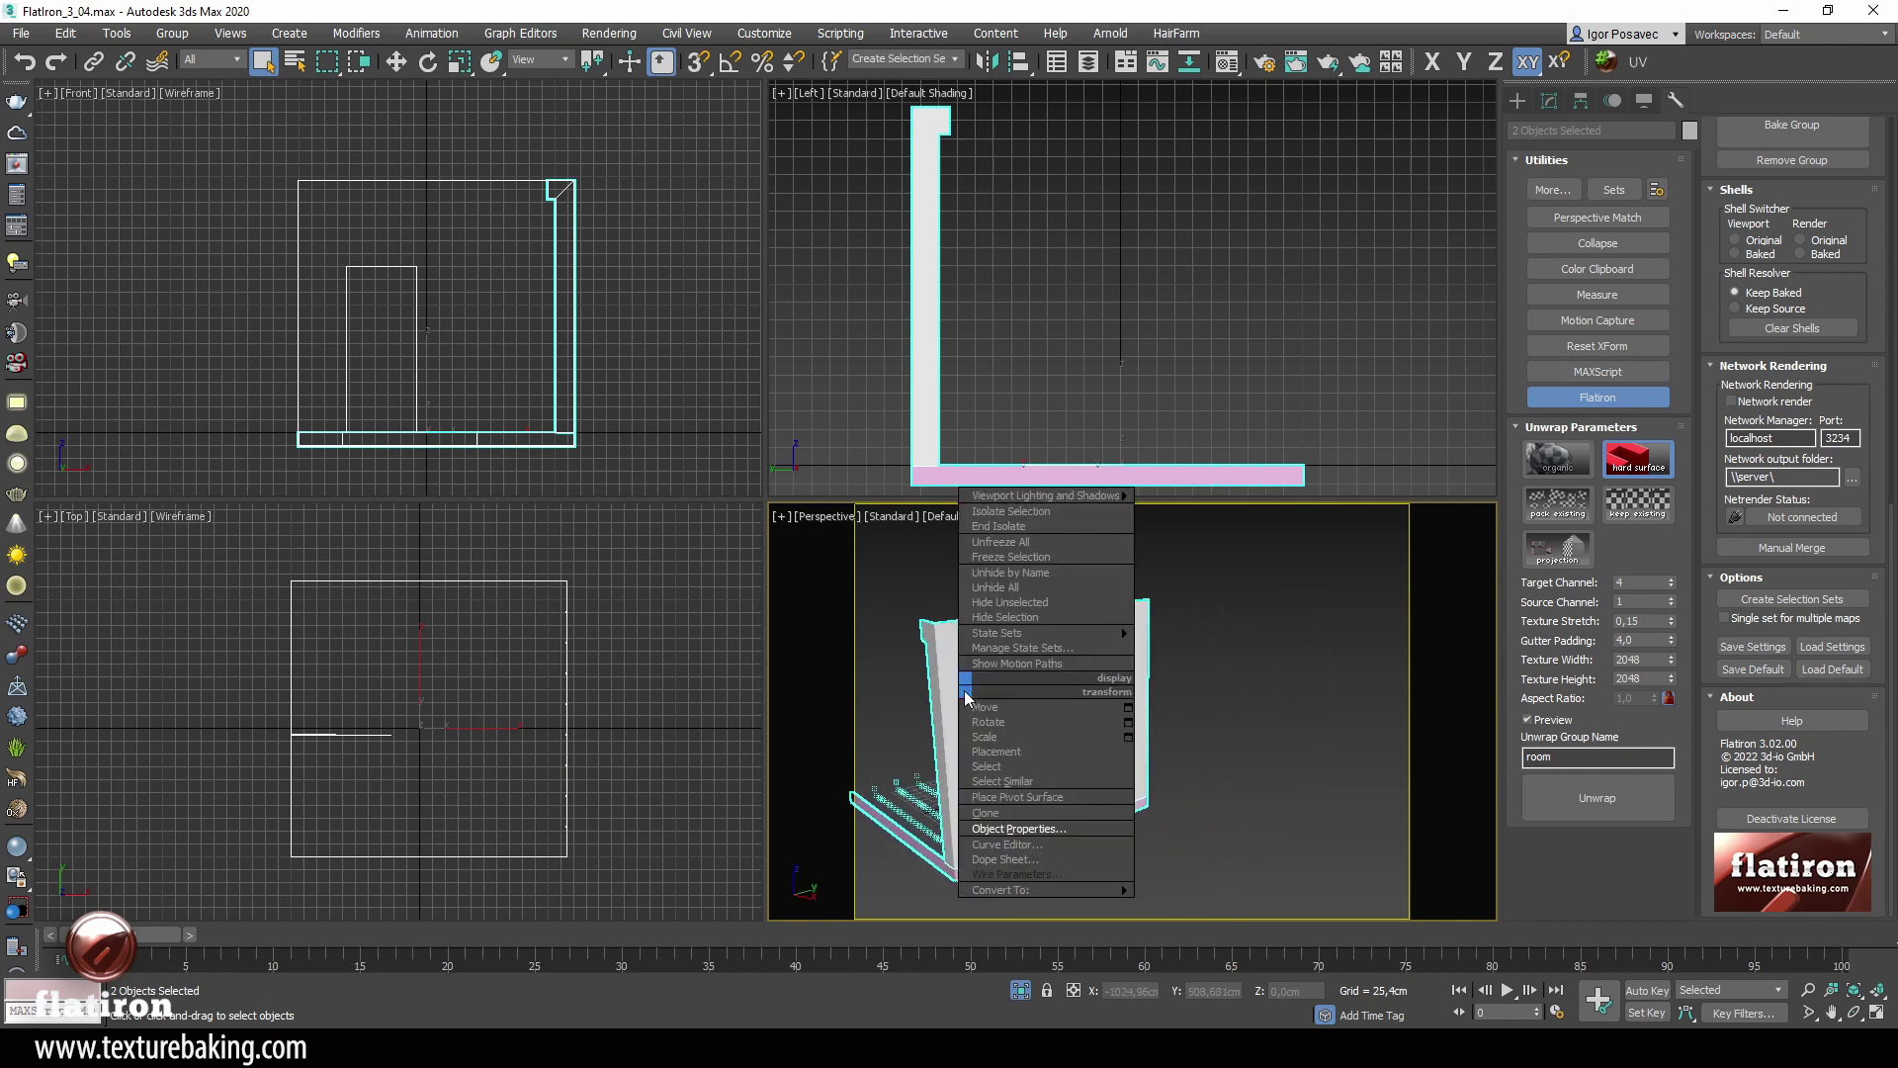
left_click(1018, 829)
left_click(941, 319)
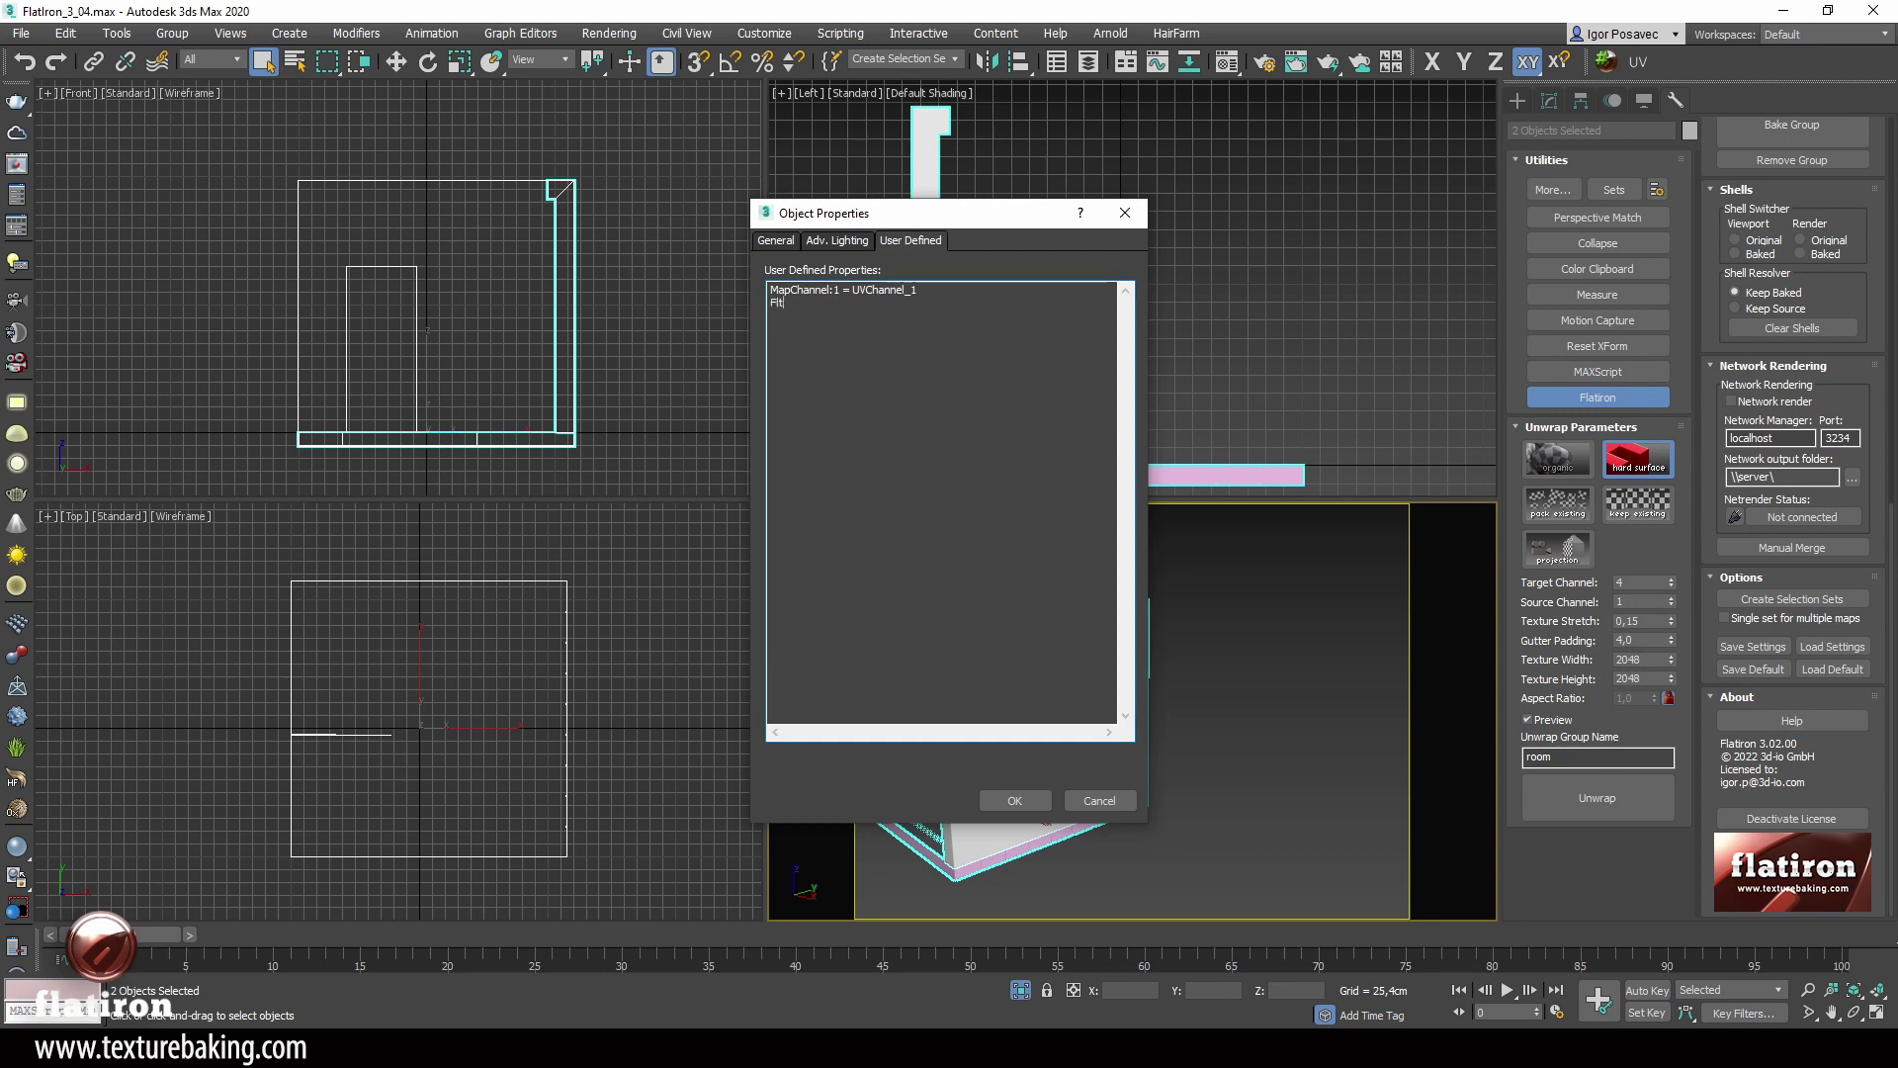
type("FlatironScale=0,1")
left_click(1015, 801)
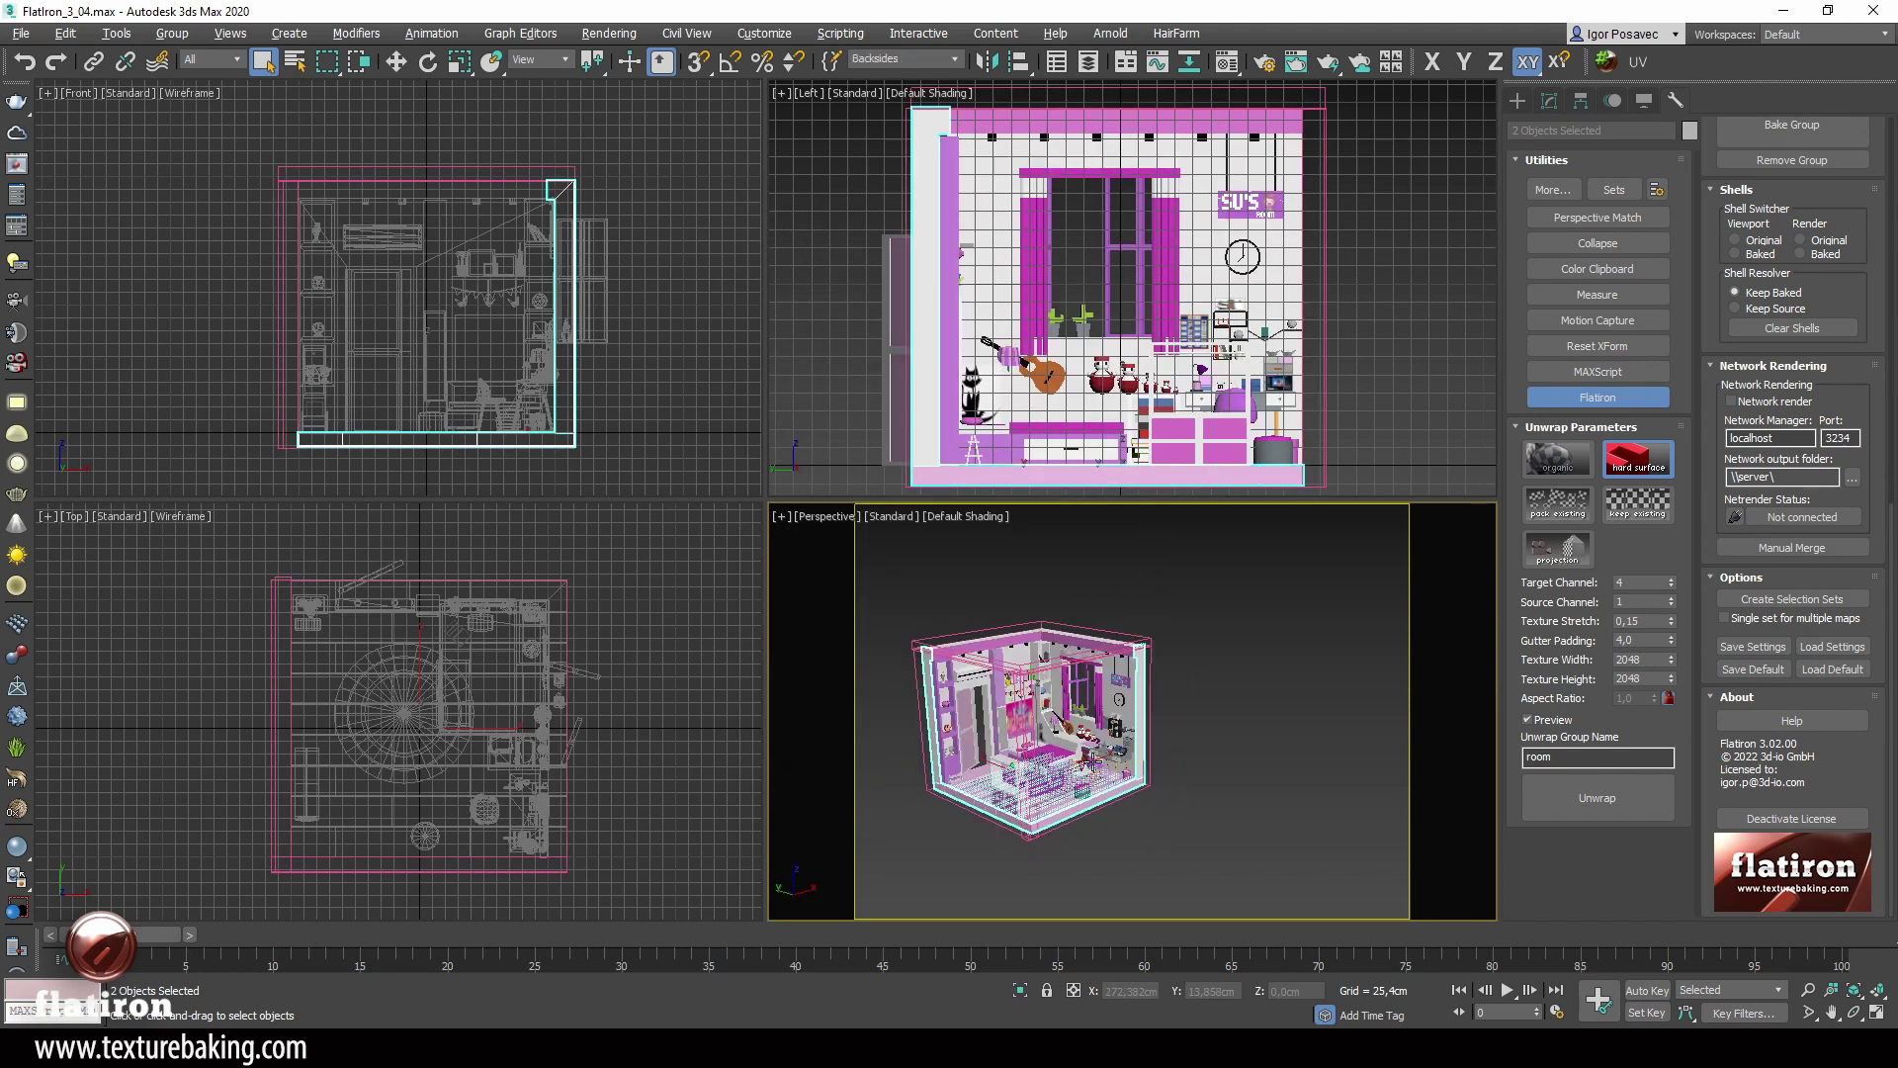
Step: Unwrap just the two backside walls to check their reduced UV scaling, then deselect them
left_click(1538, 806)
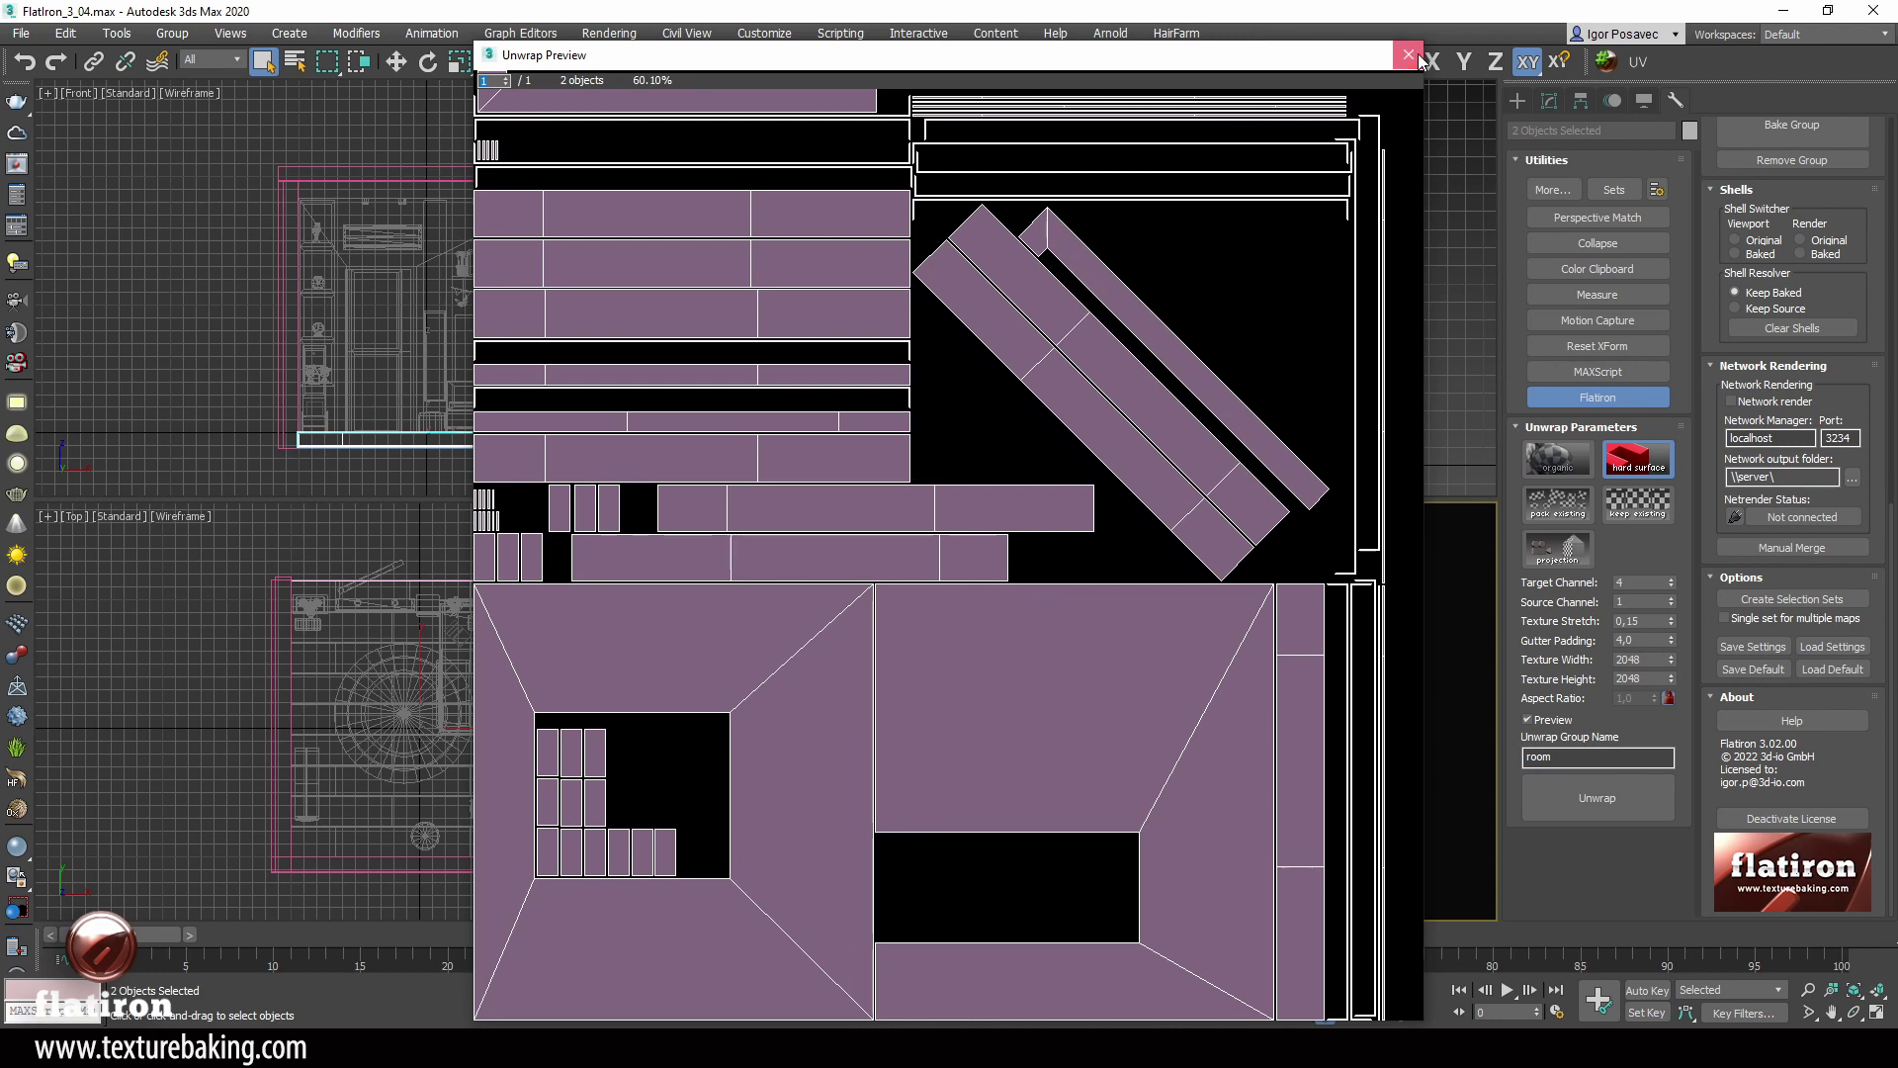
left_click(1409, 55)
left_click(850, 303)
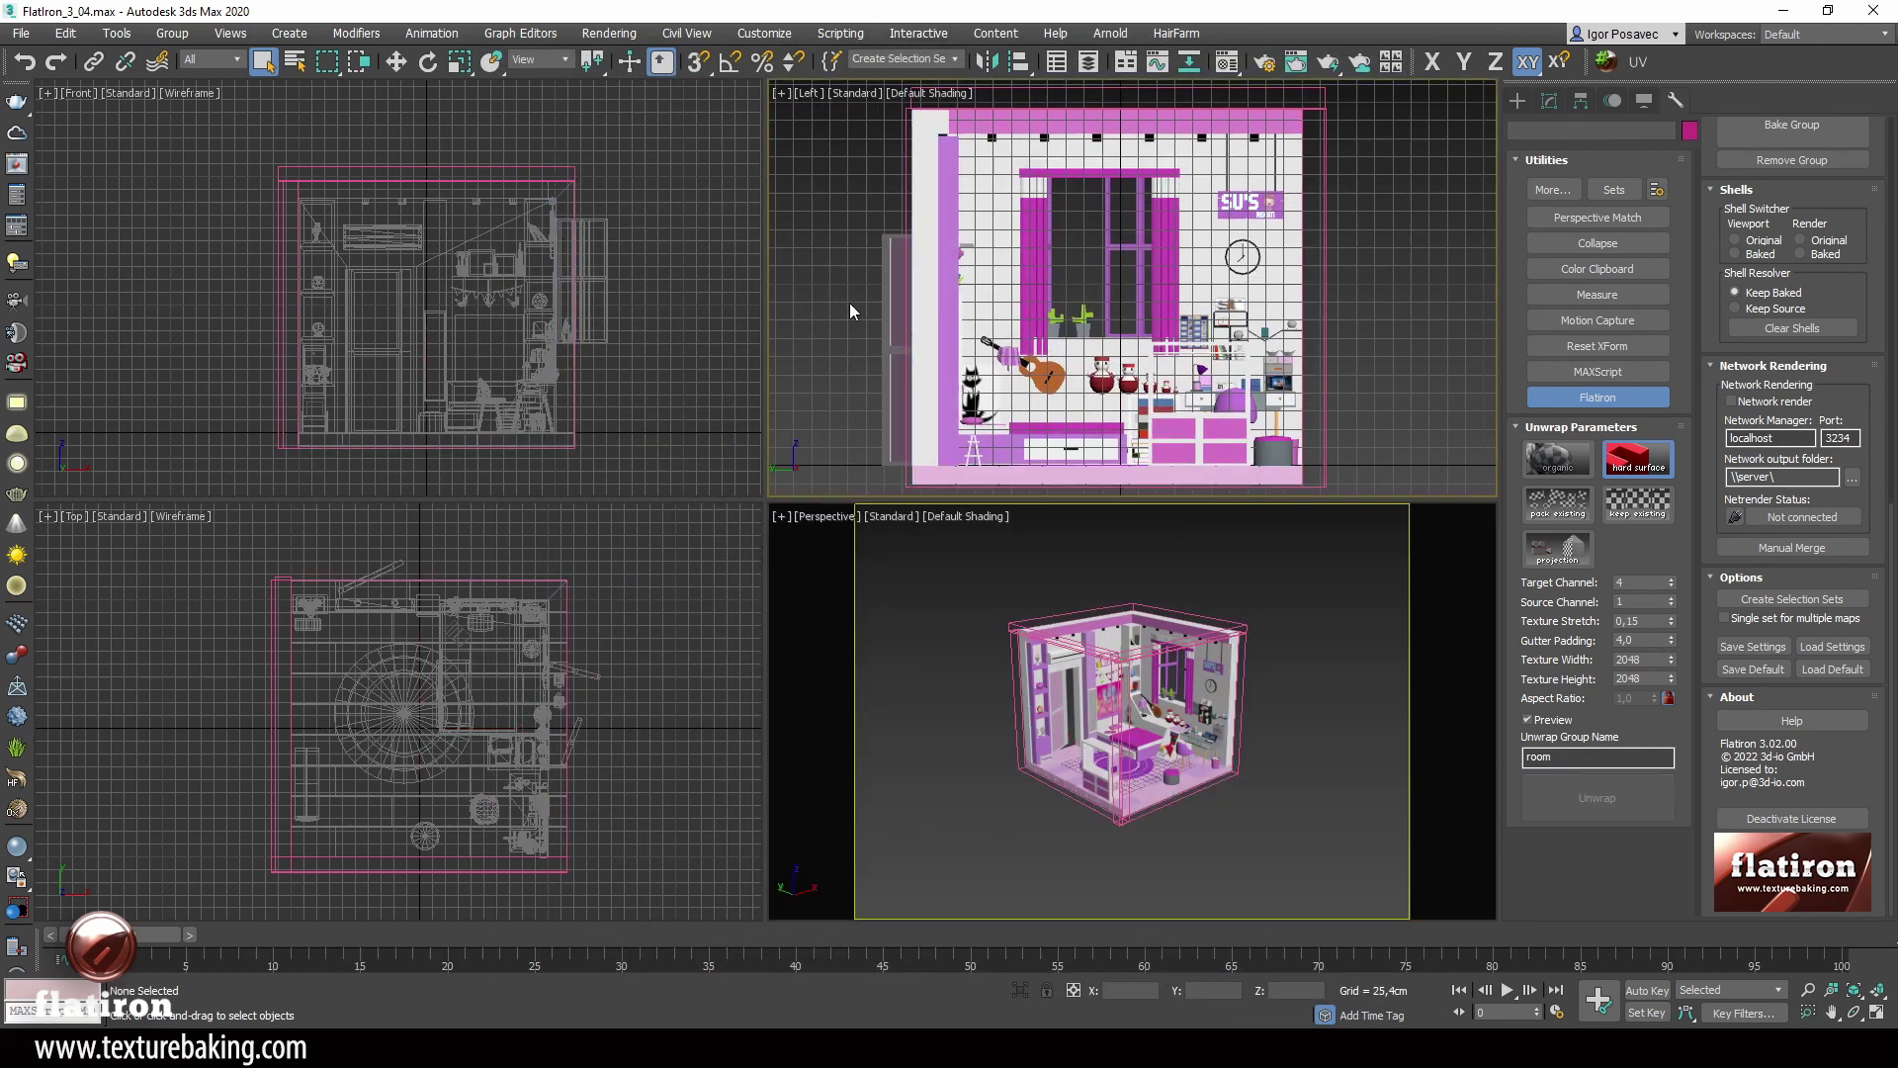
Step: Re-unwrap all 107 room objects together into the shared 'room' UV layout
key("ctrl+a")
left_click(1580, 786)
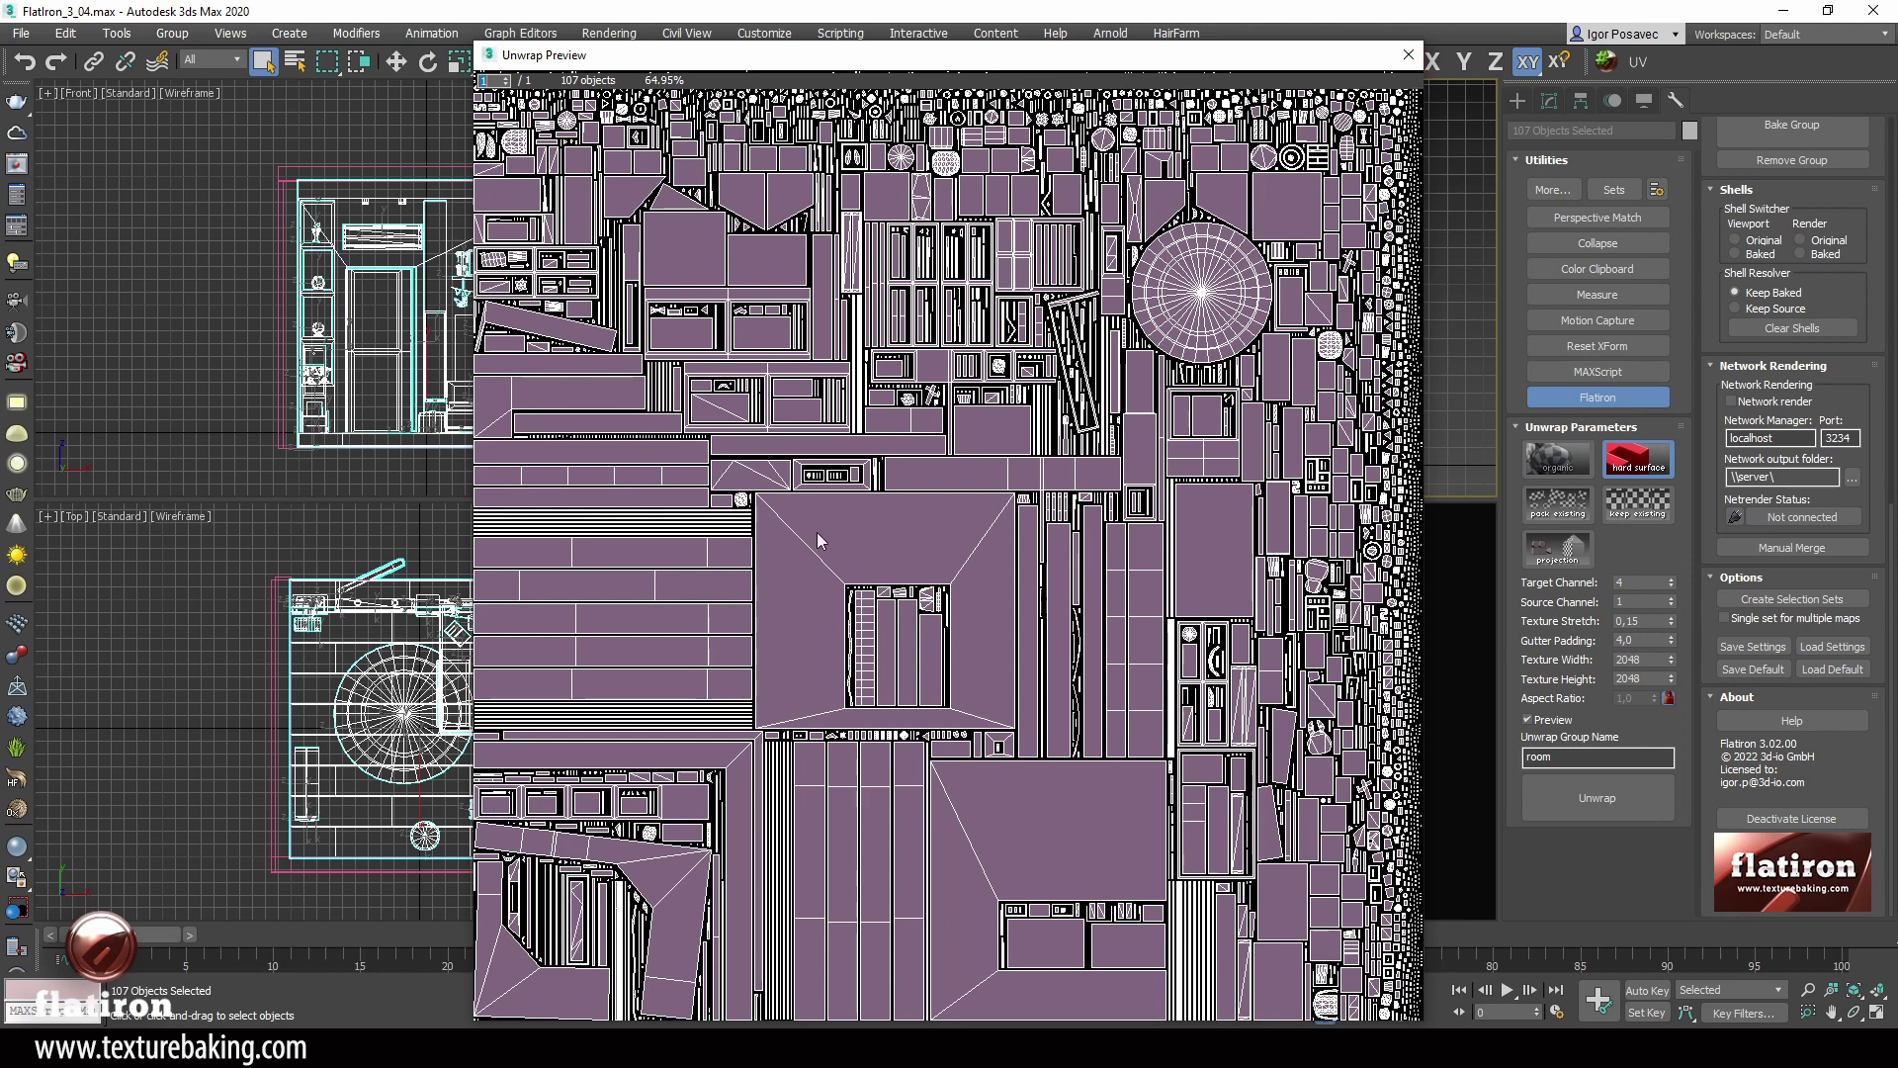
left_click(1409, 54)
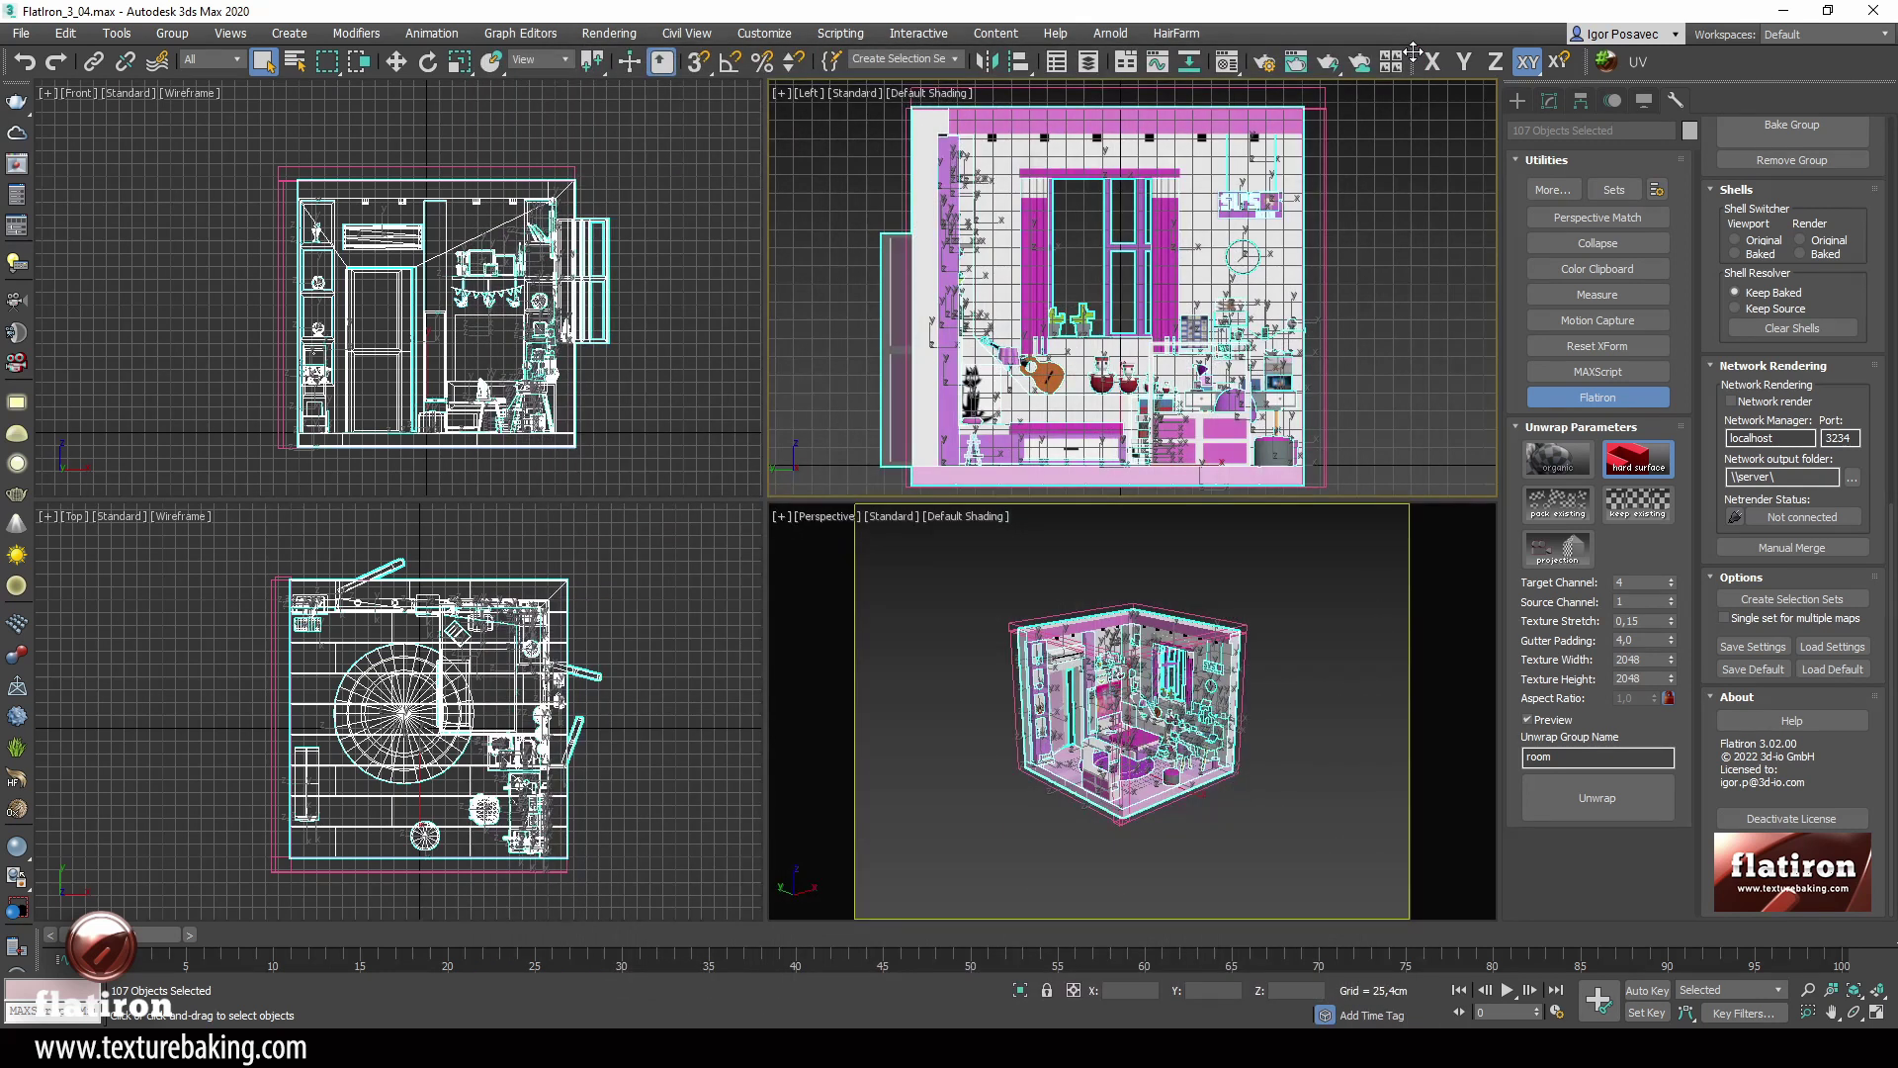
left_click(1278, 656)
Step: Add Arnold_RGBA as the bake element in the Flatiron bake elements chooser
key("z")
scroll(1717, 374, "up", 5)
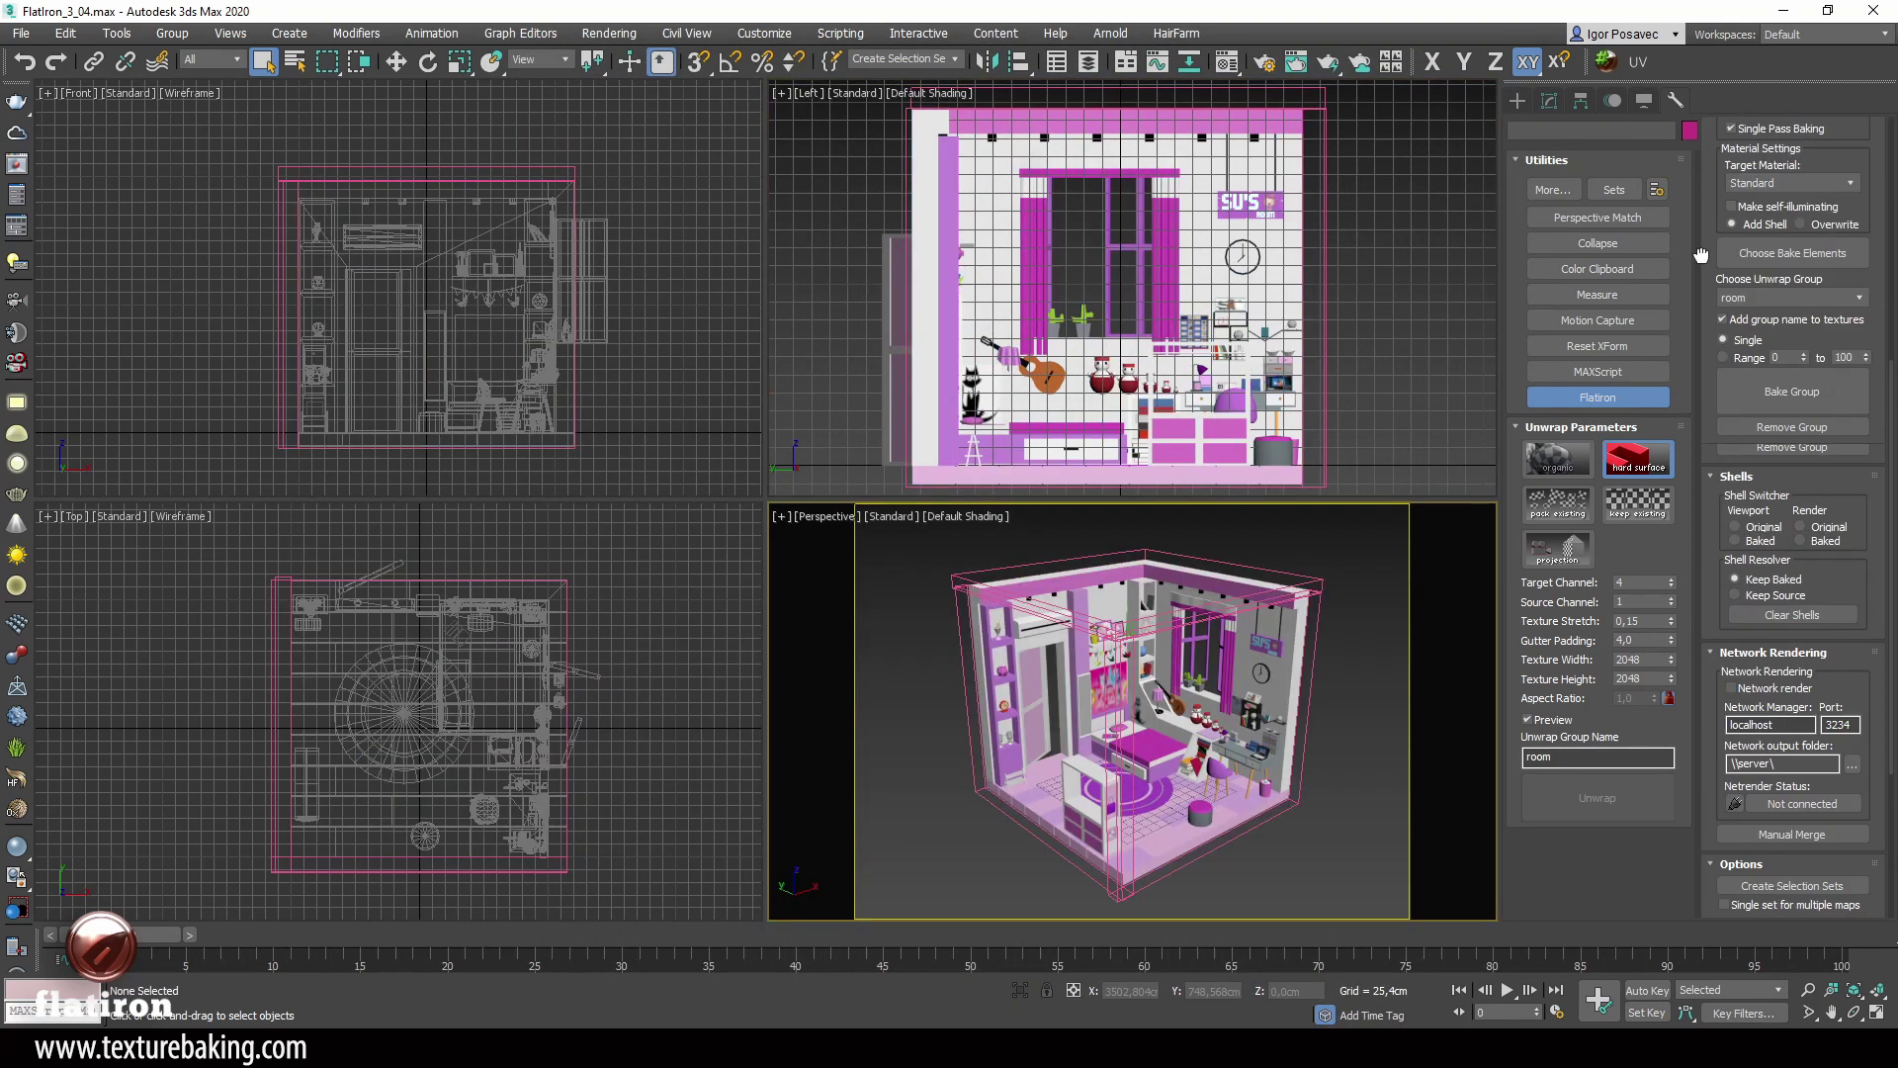
scroll(1717, 373, "up", 2)
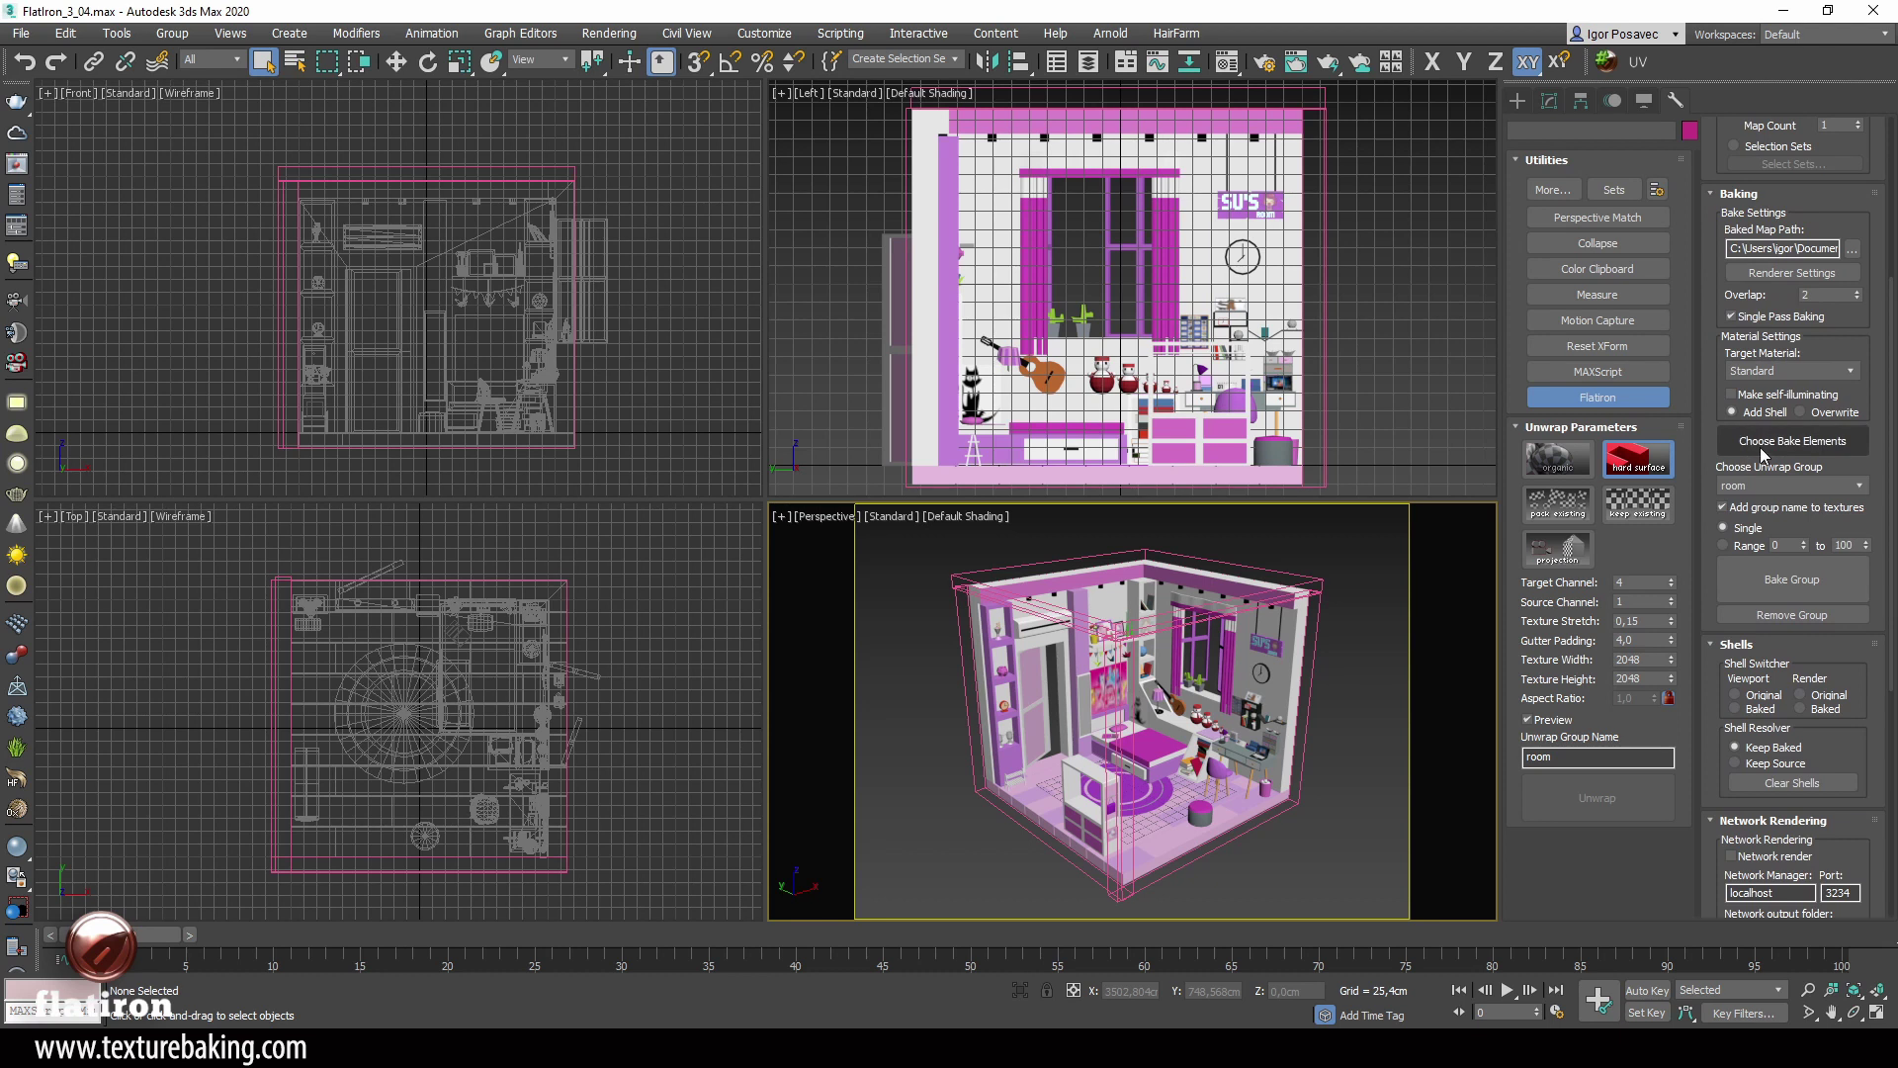
left_click(1782, 443)
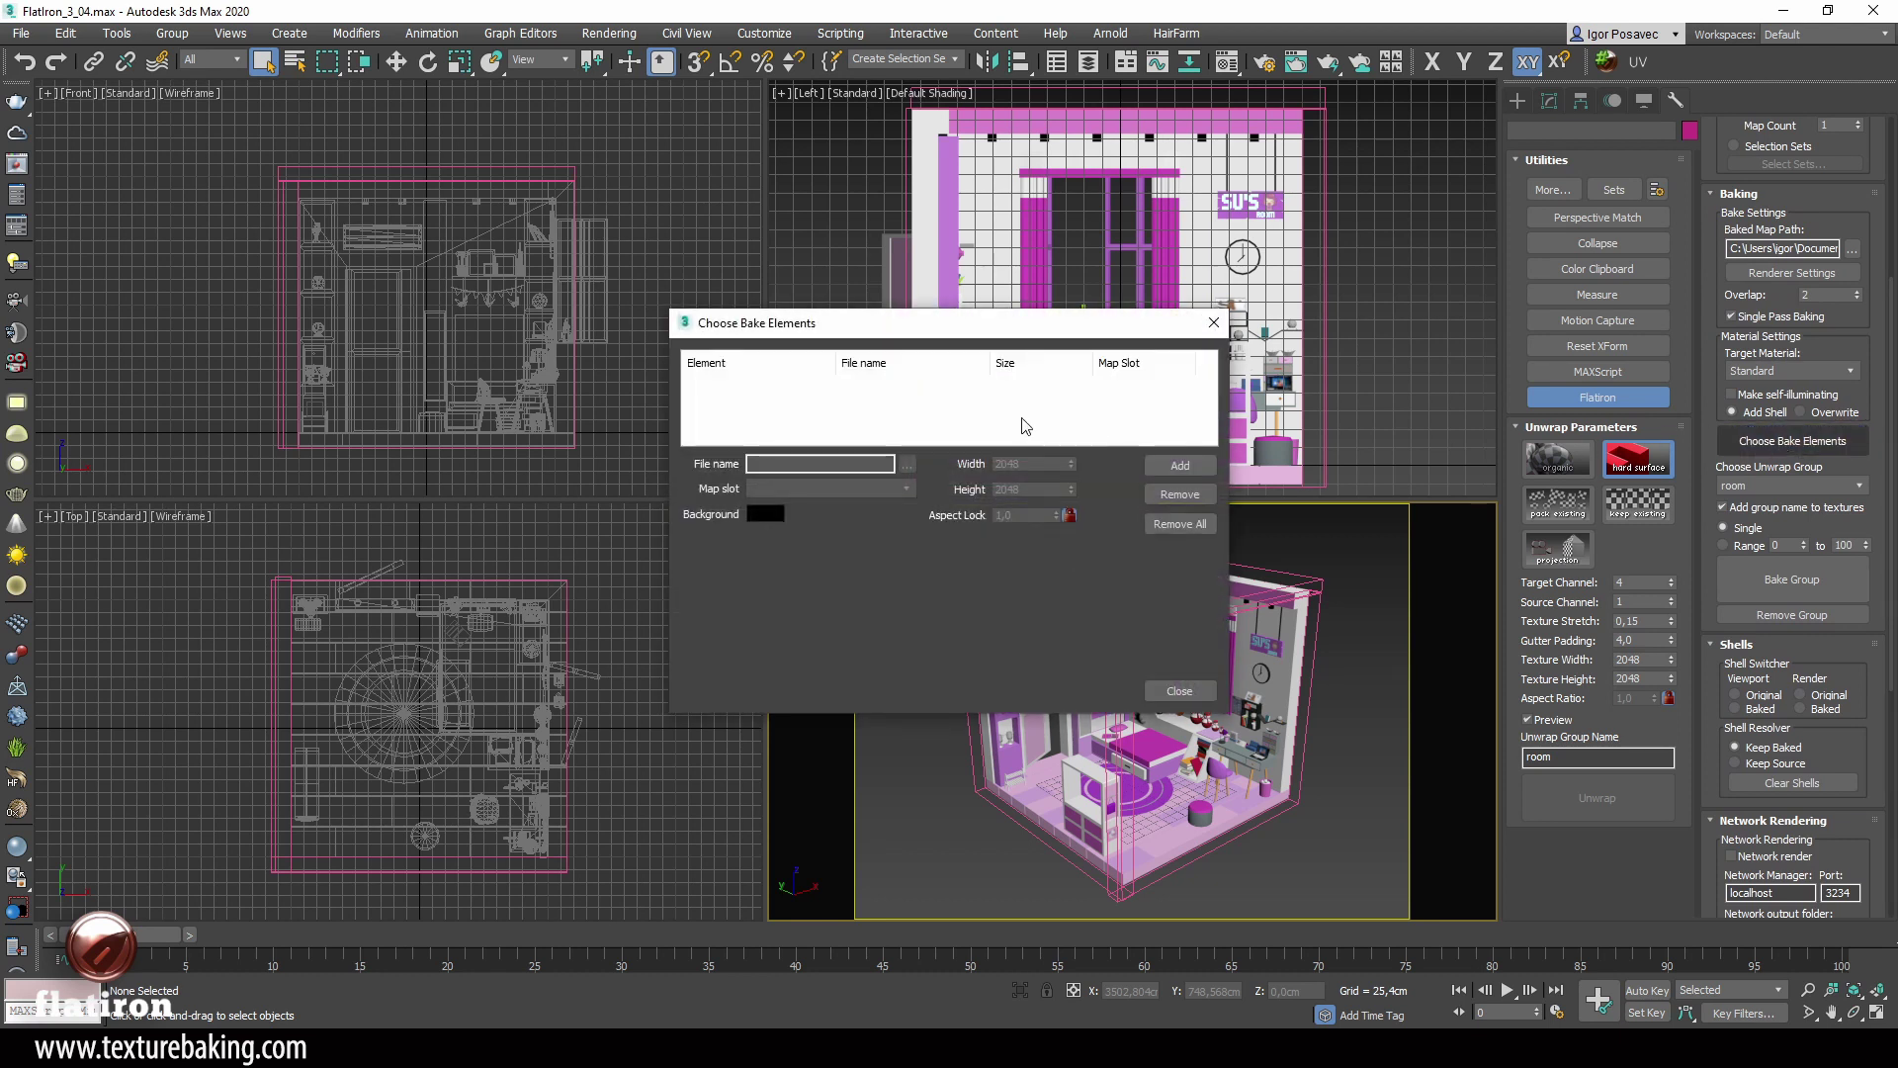
left_click(1180, 465)
scroll(966, 469, "down", 10)
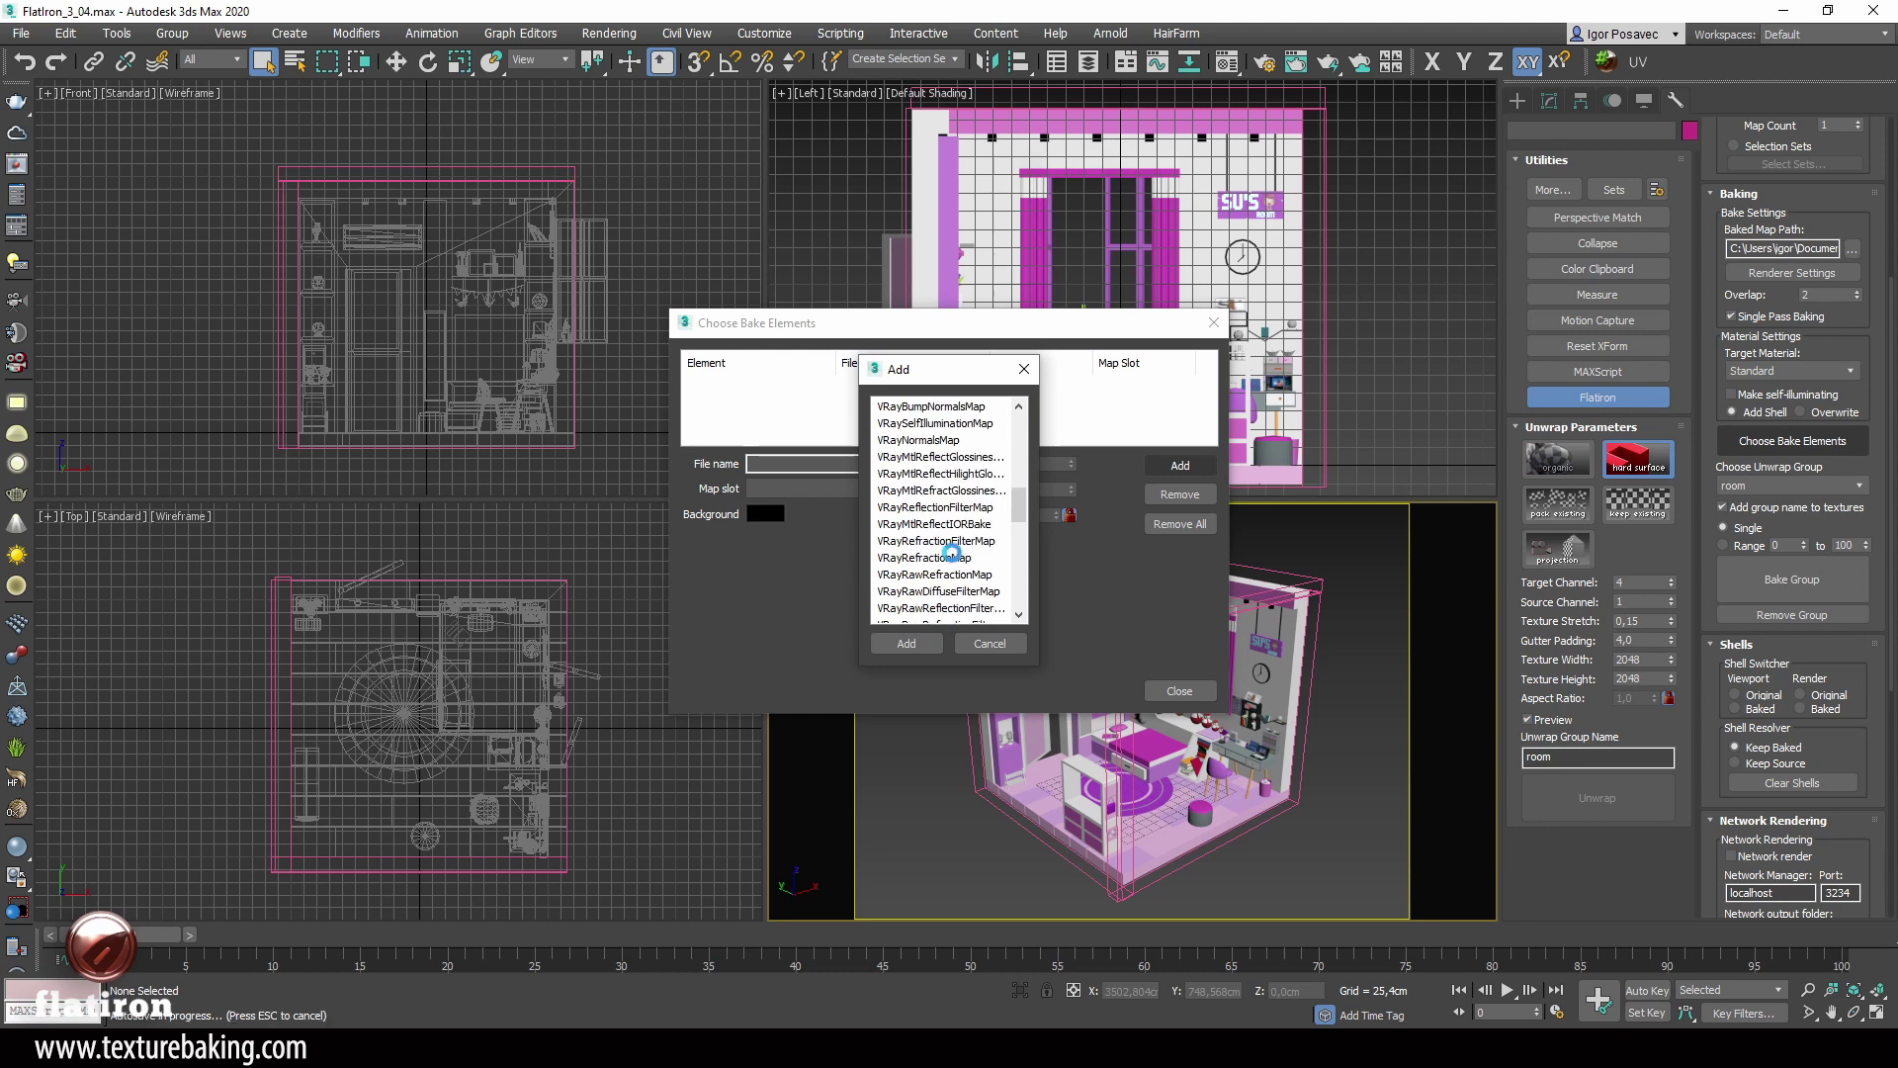
scroll(952, 542, "down", 5)
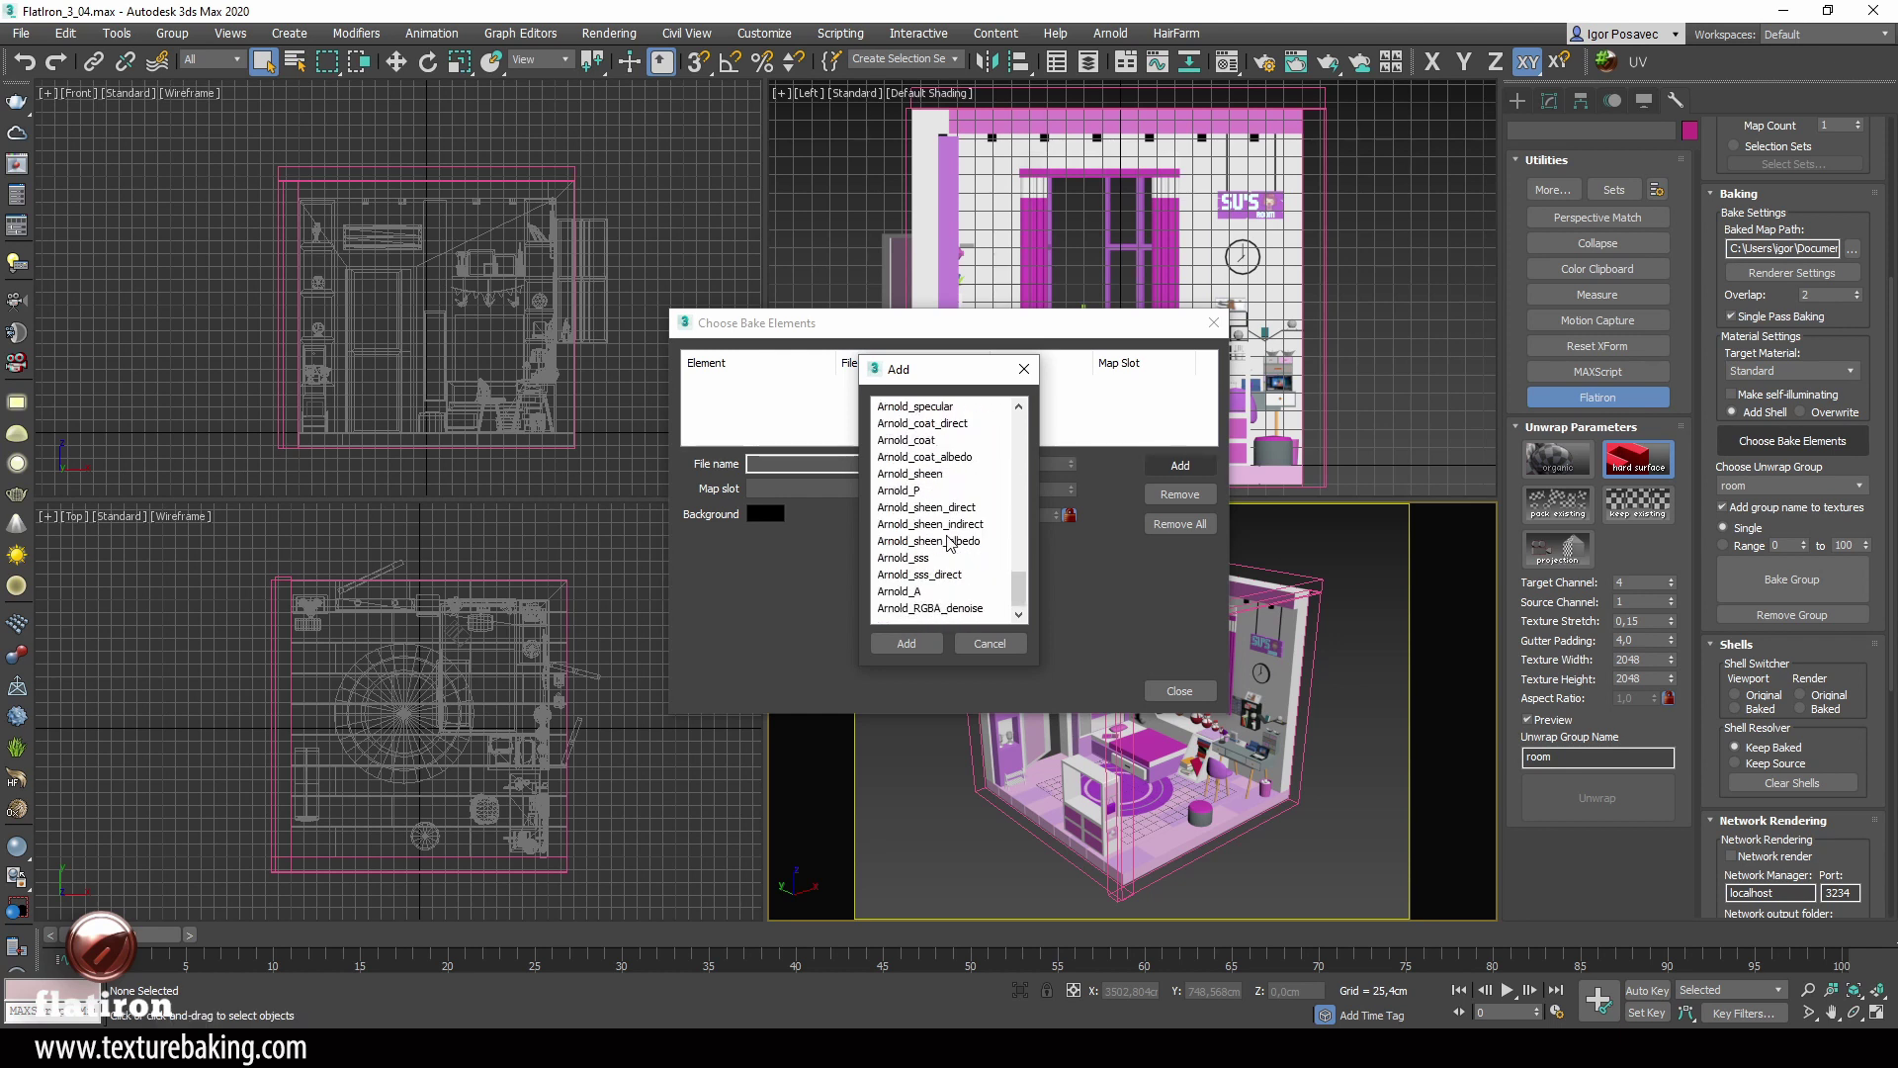
scroll(949, 542, "up", 3)
left_click(937, 525)
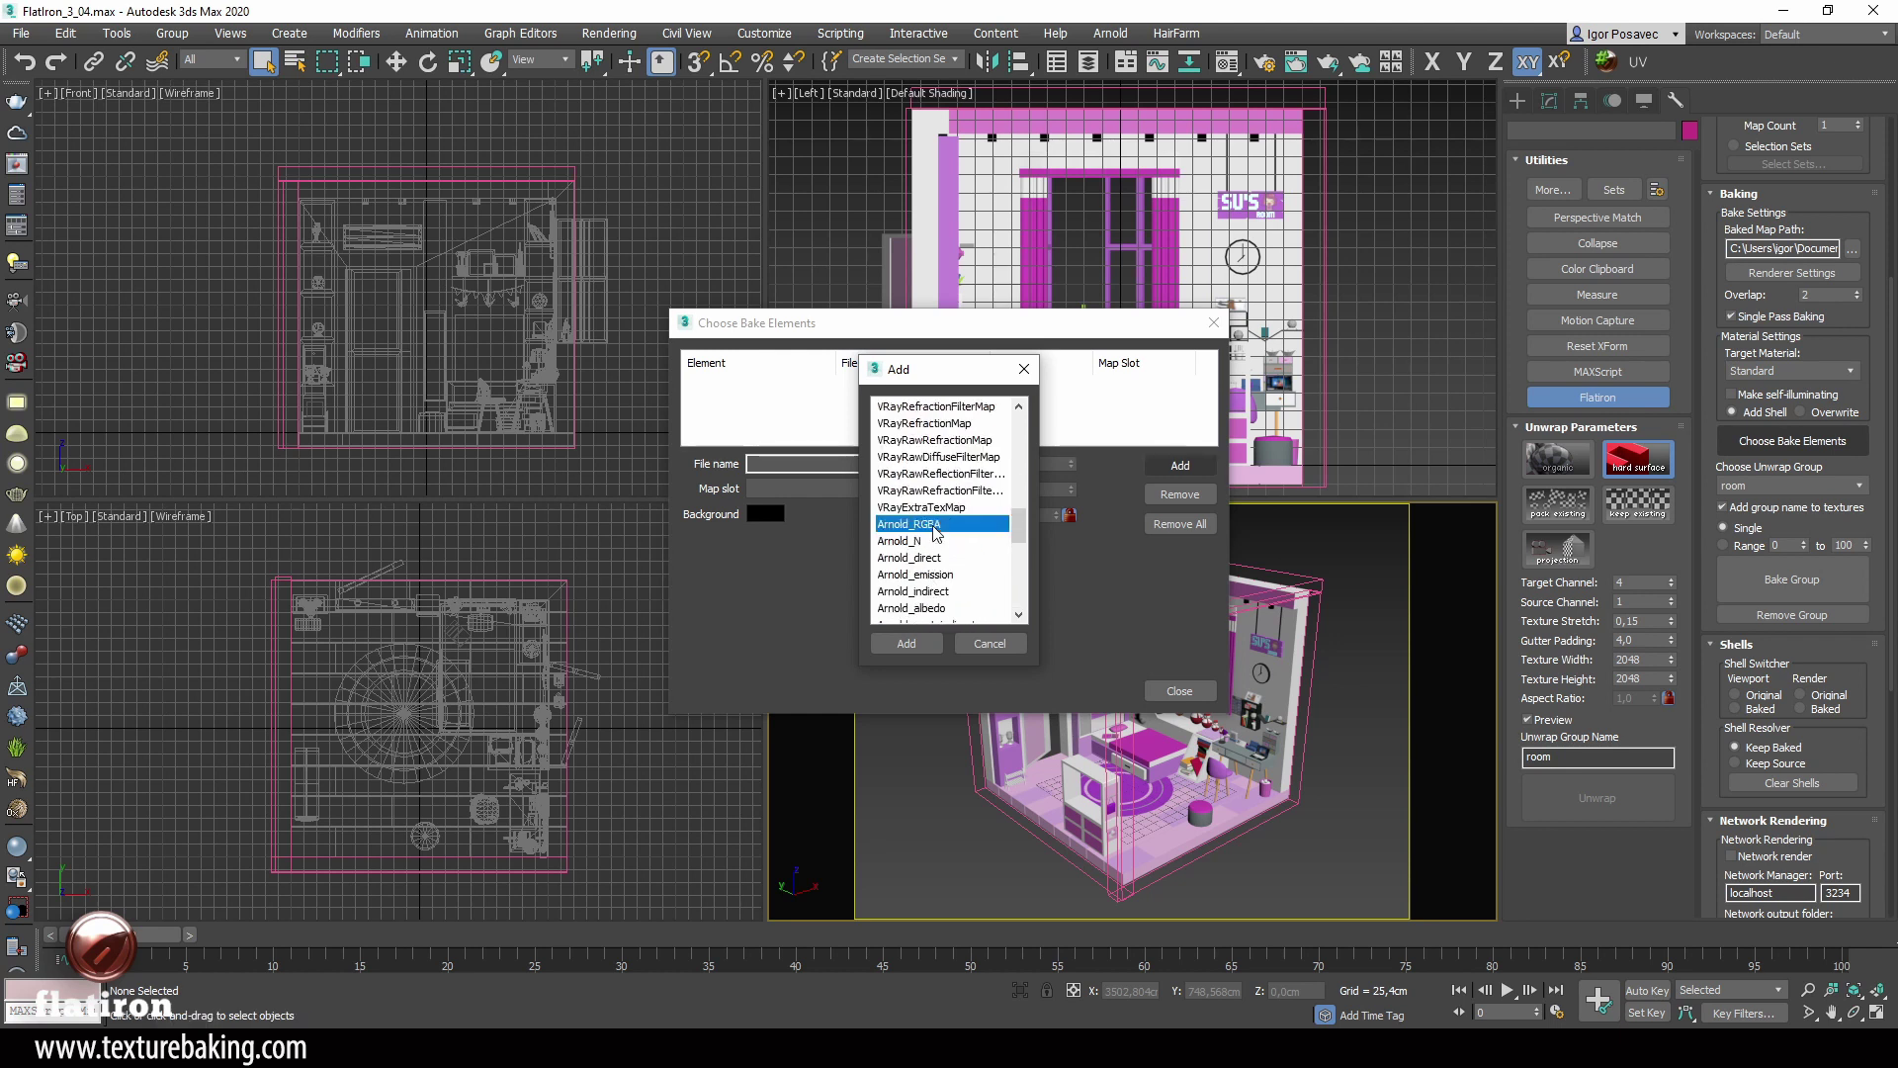
left_click(907, 643)
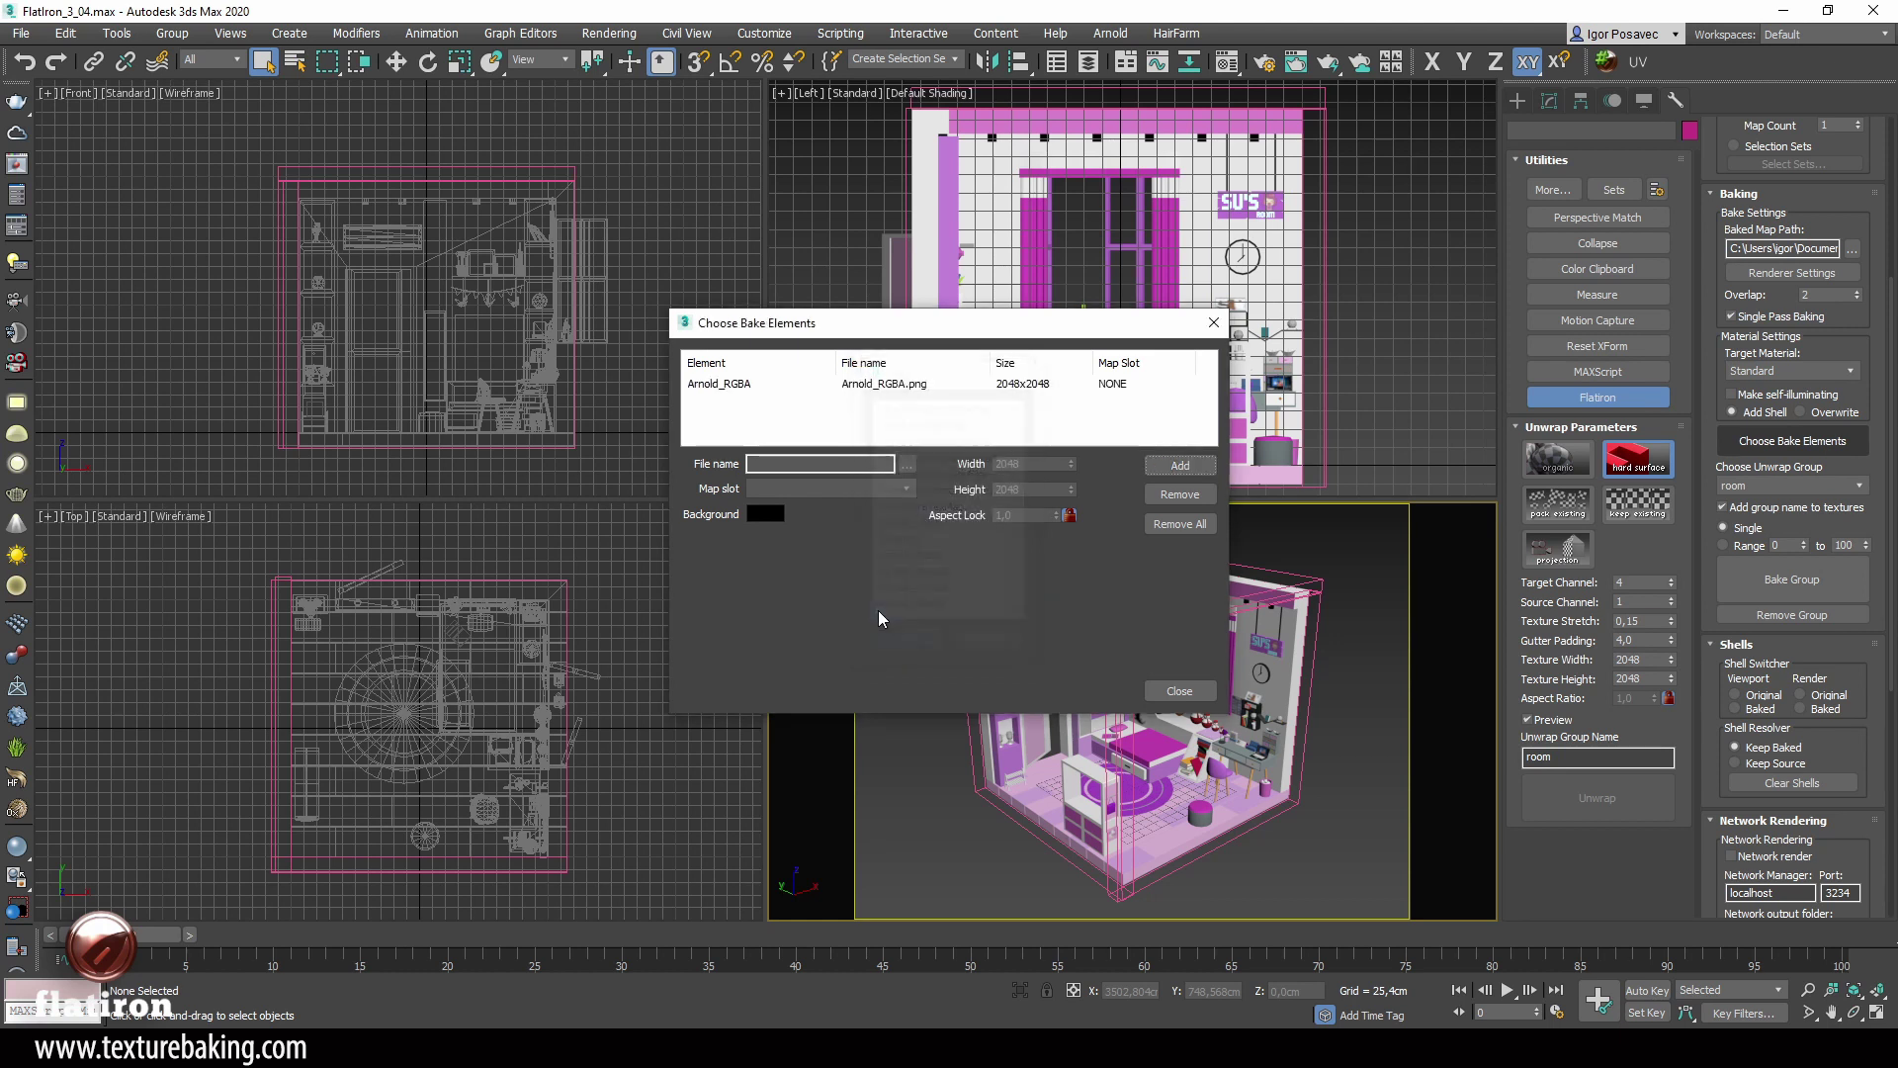
Step: Route the Arnold_RGBA bake element to the Diffuse Color map slot
left_click(1205, 465)
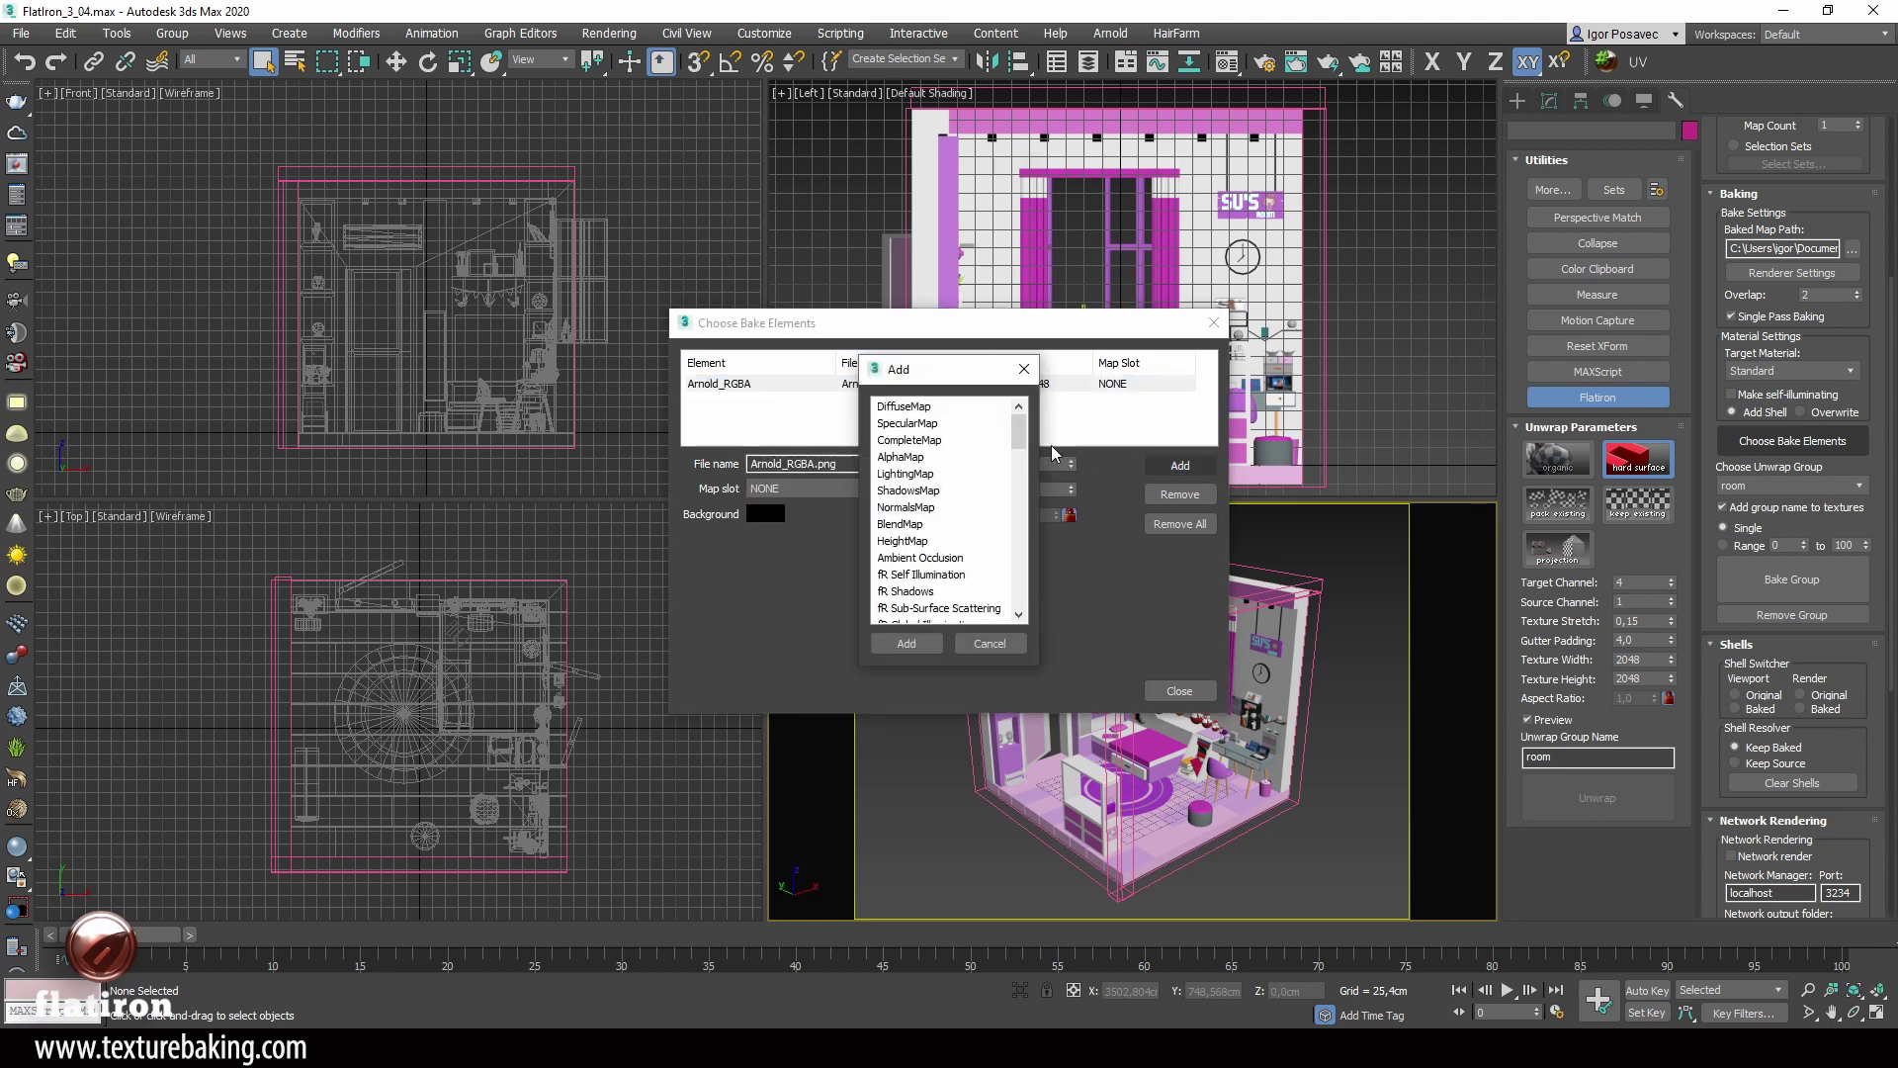
scroll(1014, 484, "down", 10)
scroll(1009, 499, "down", 6)
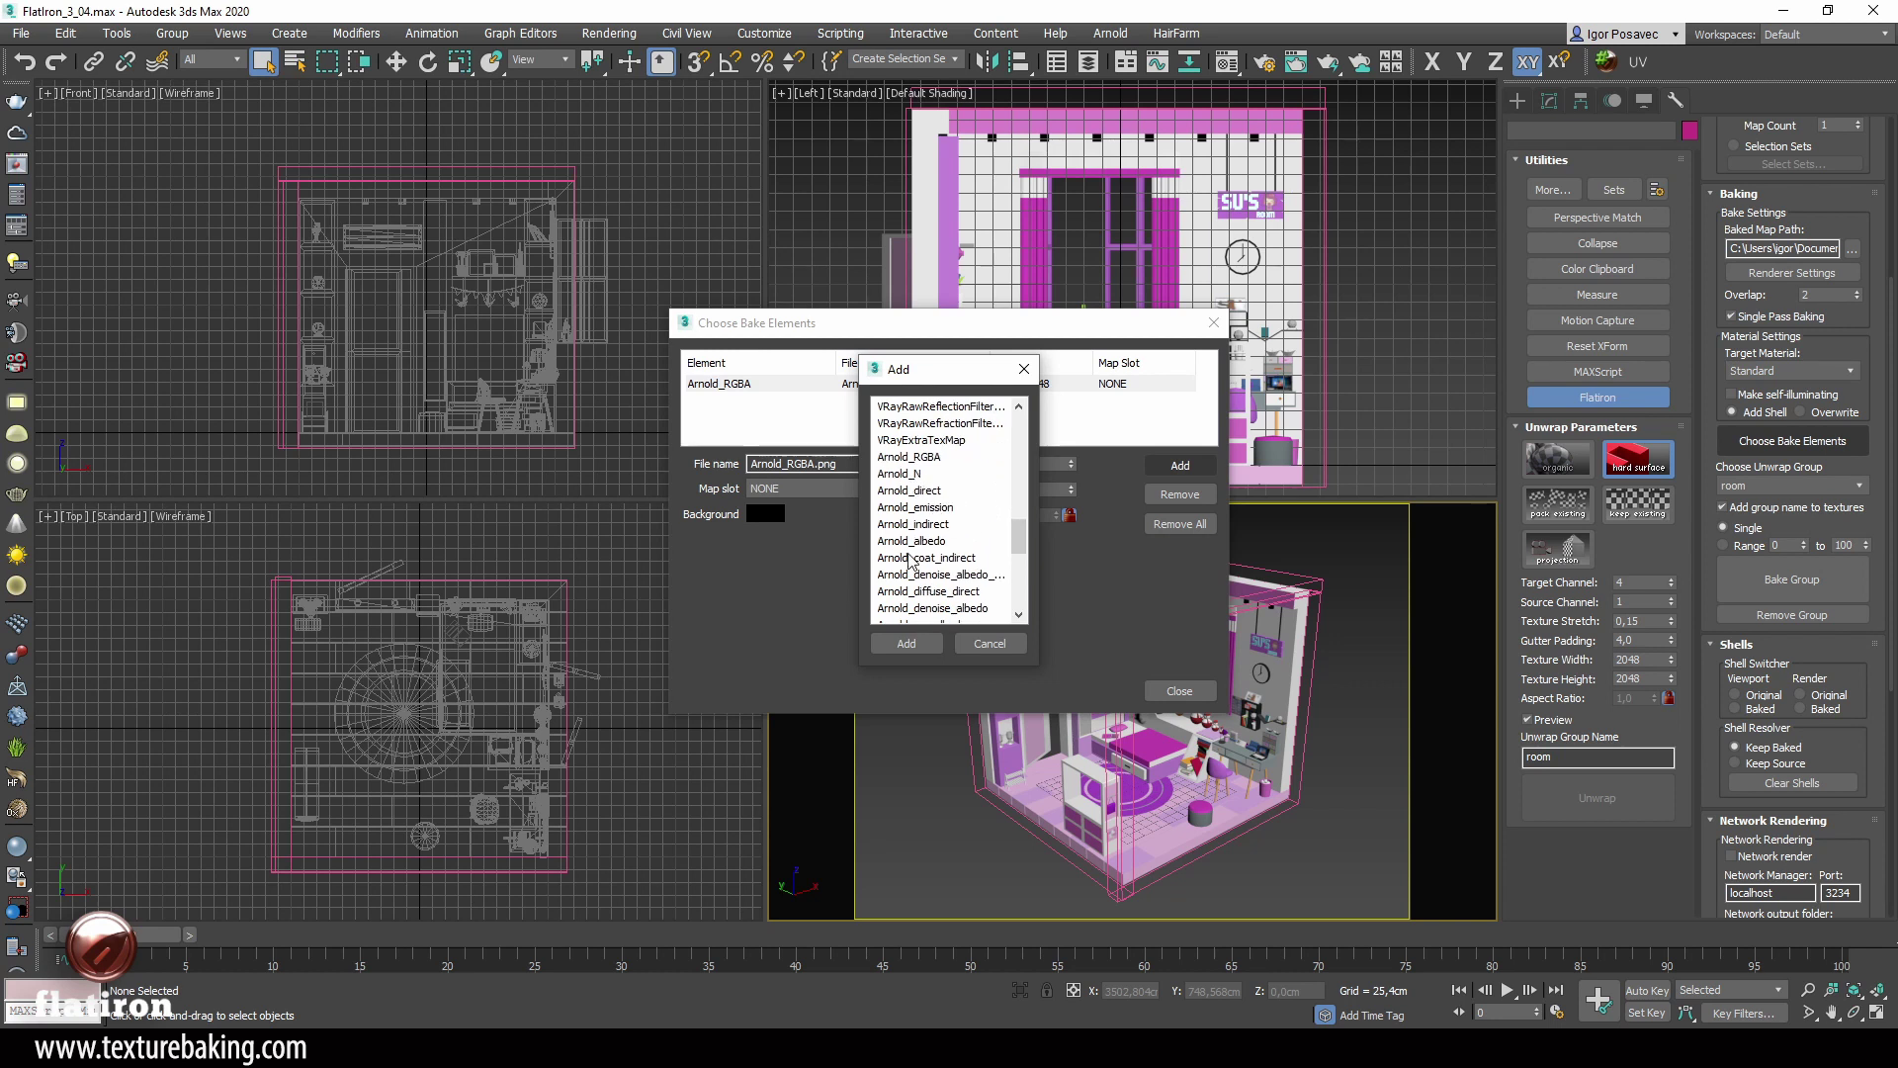
scroll(1022, 551, "up", 5)
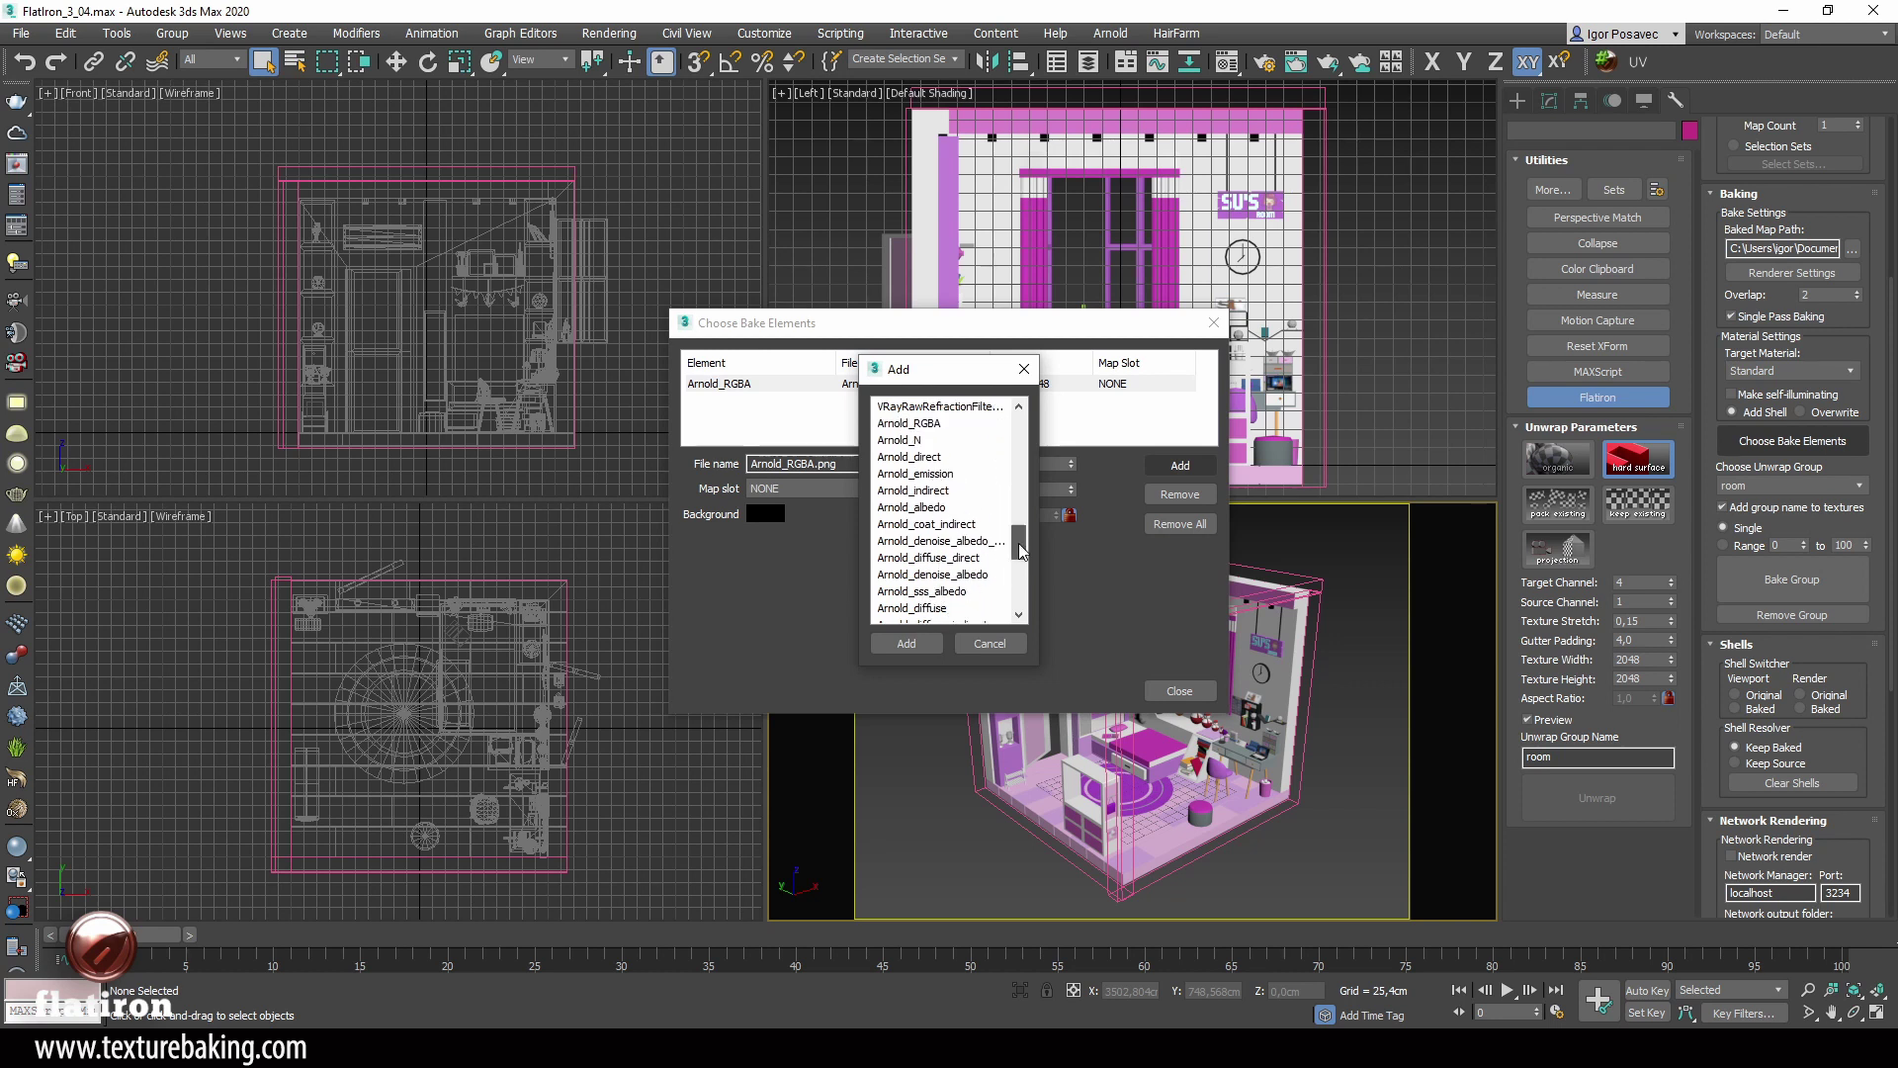
left_click(989, 644)
left_click(744, 393)
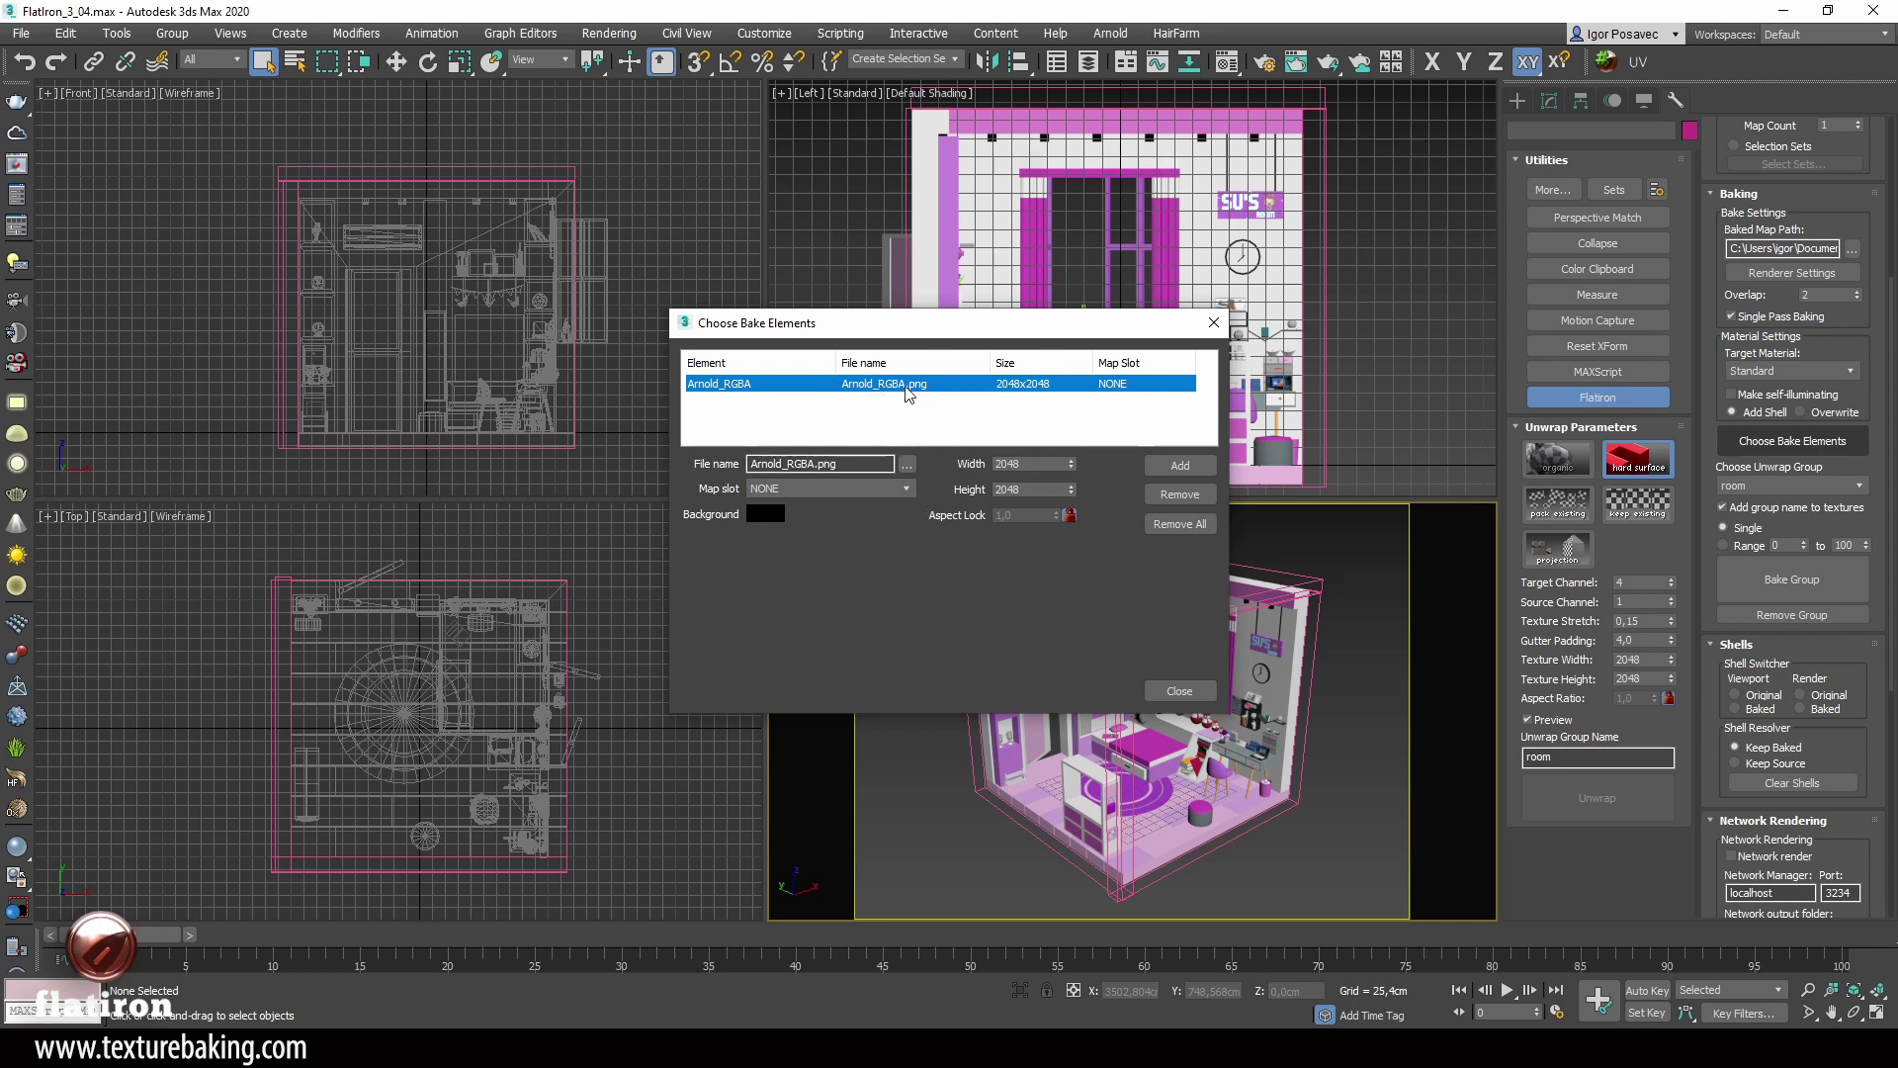
left_click(909, 488)
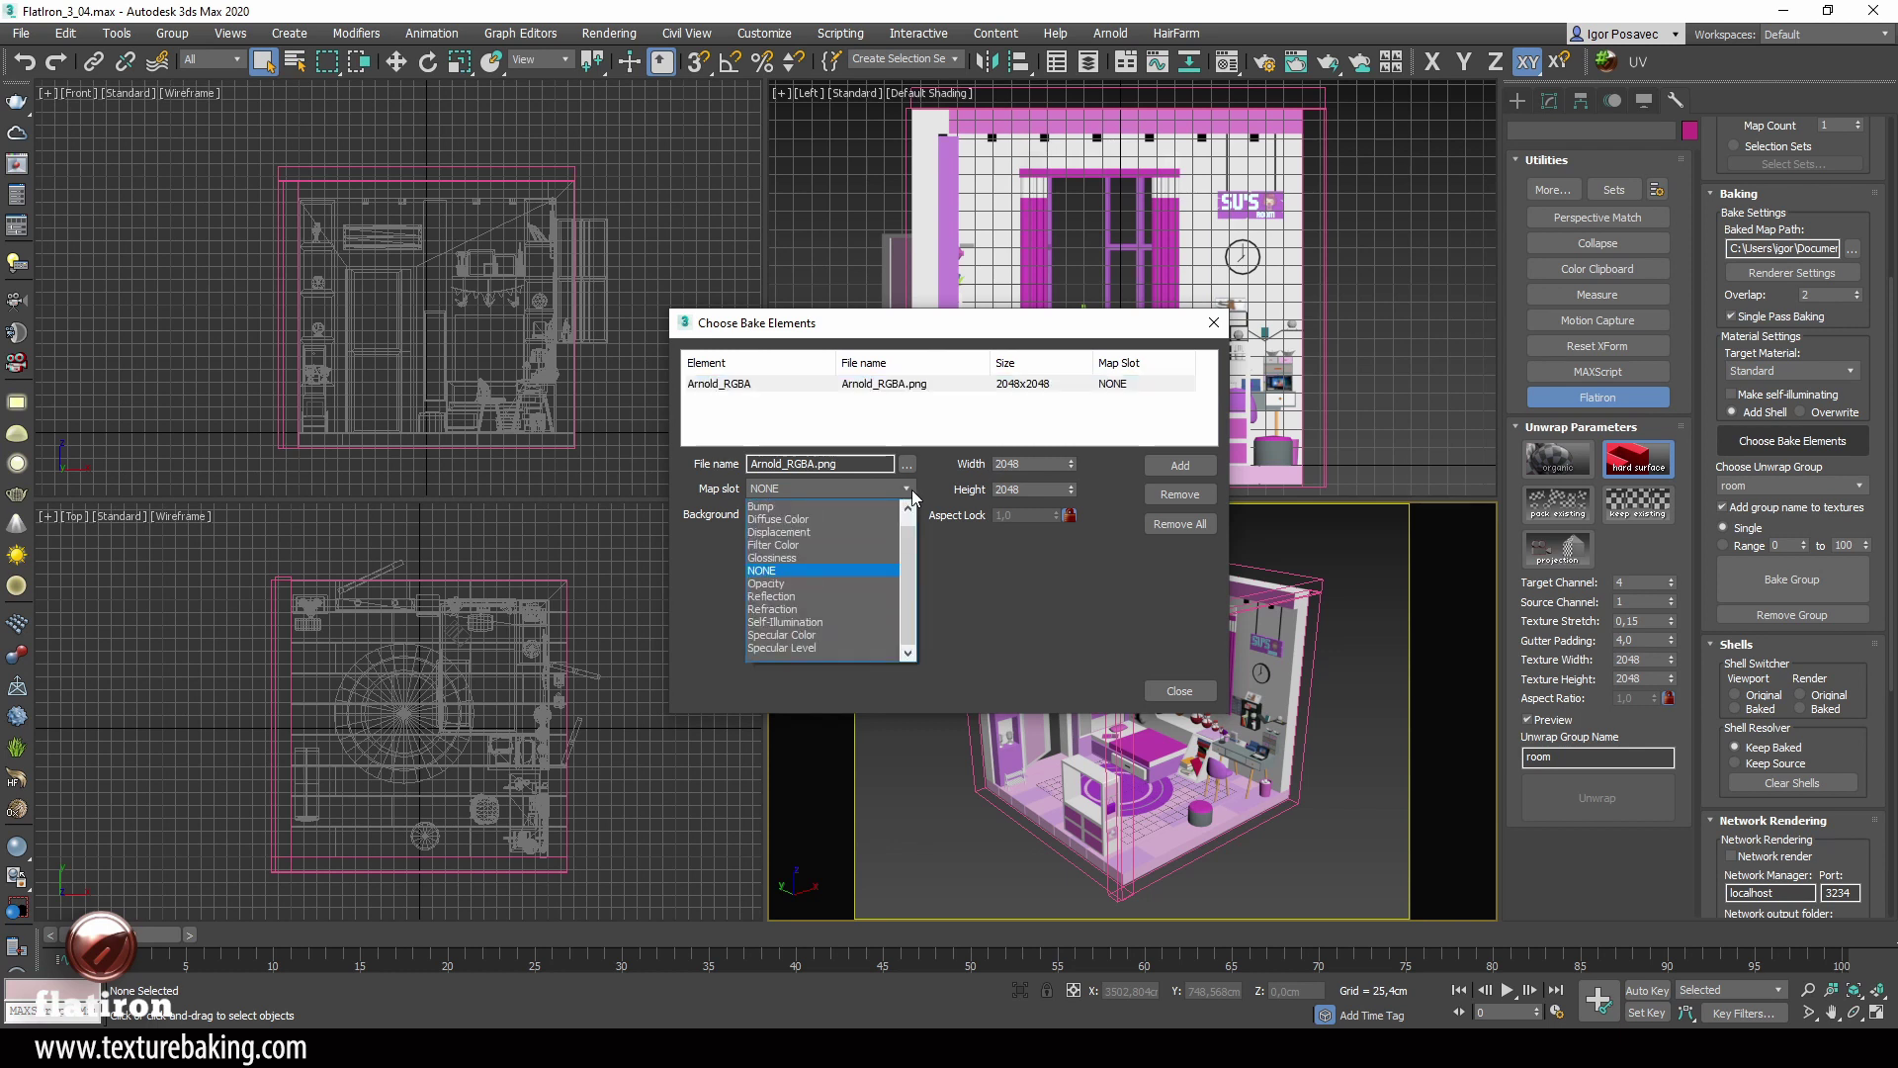
left_click(821, 518)
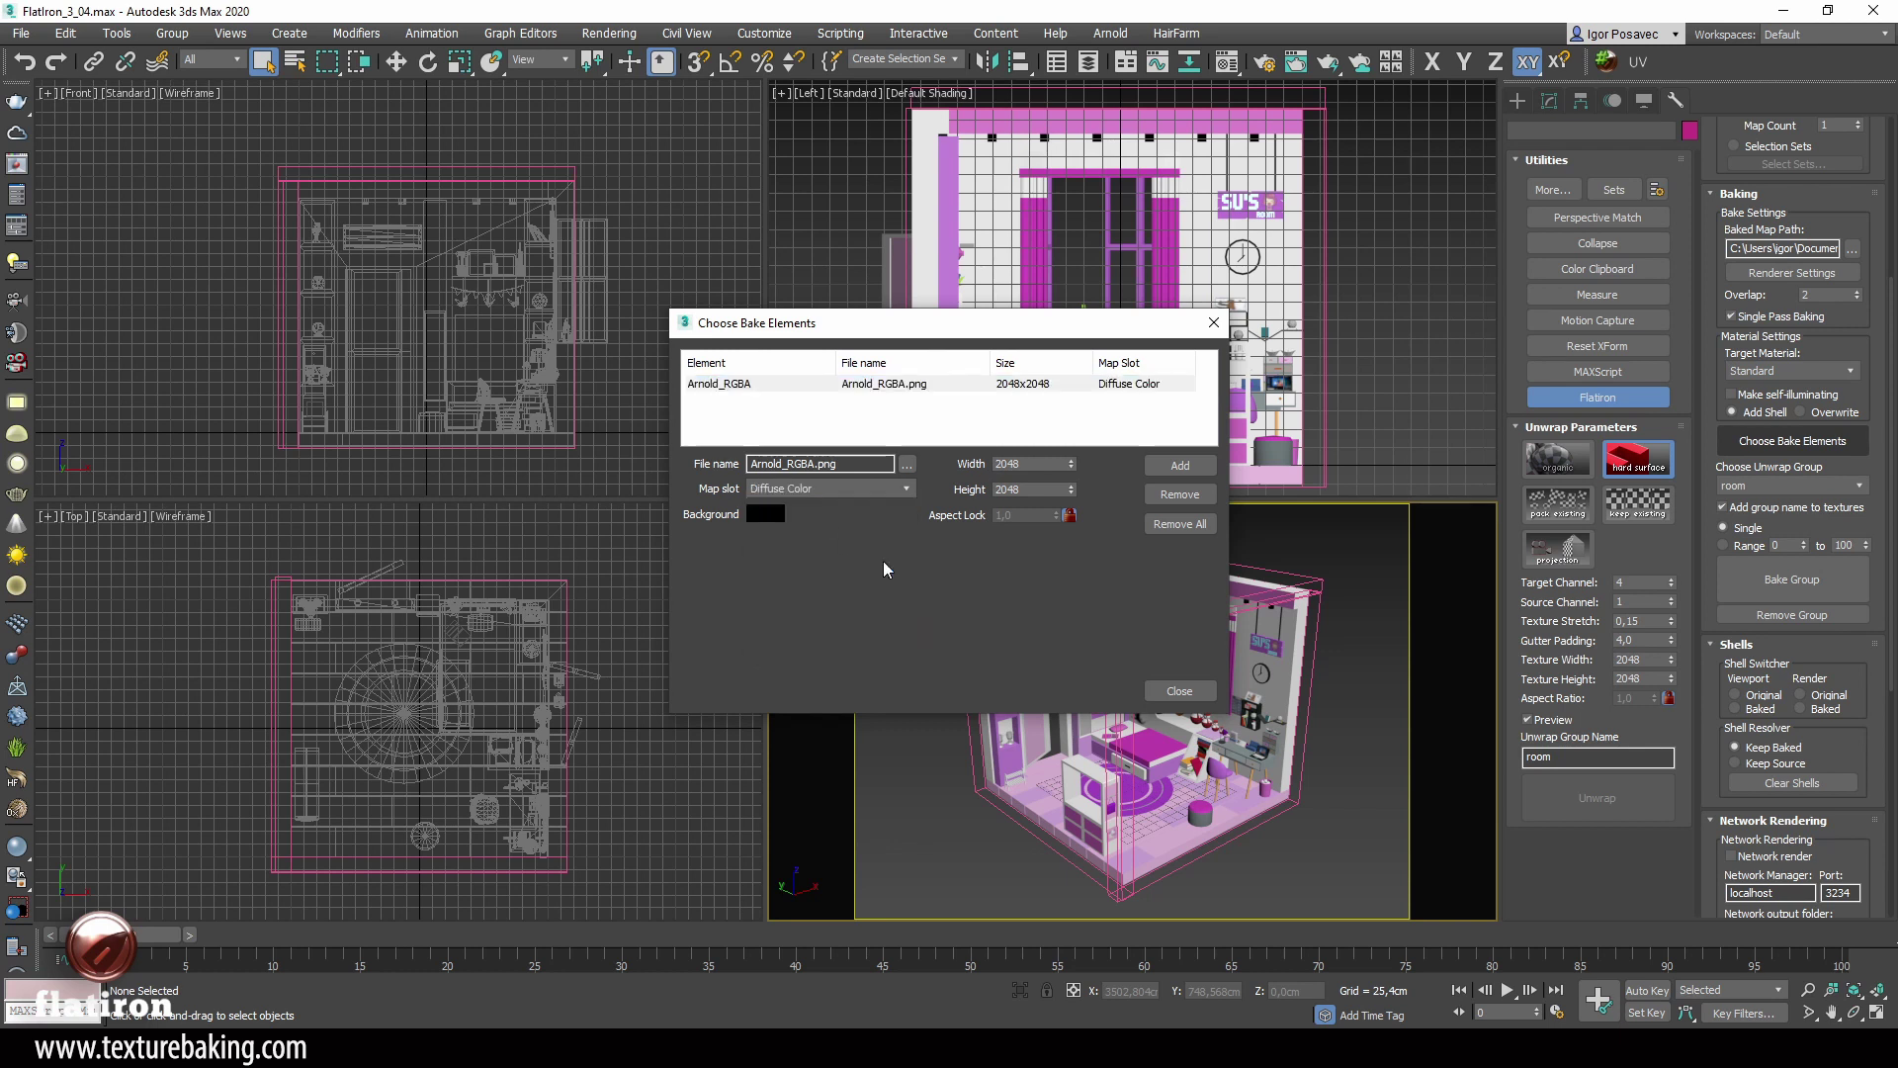
left_click(1178, 692)
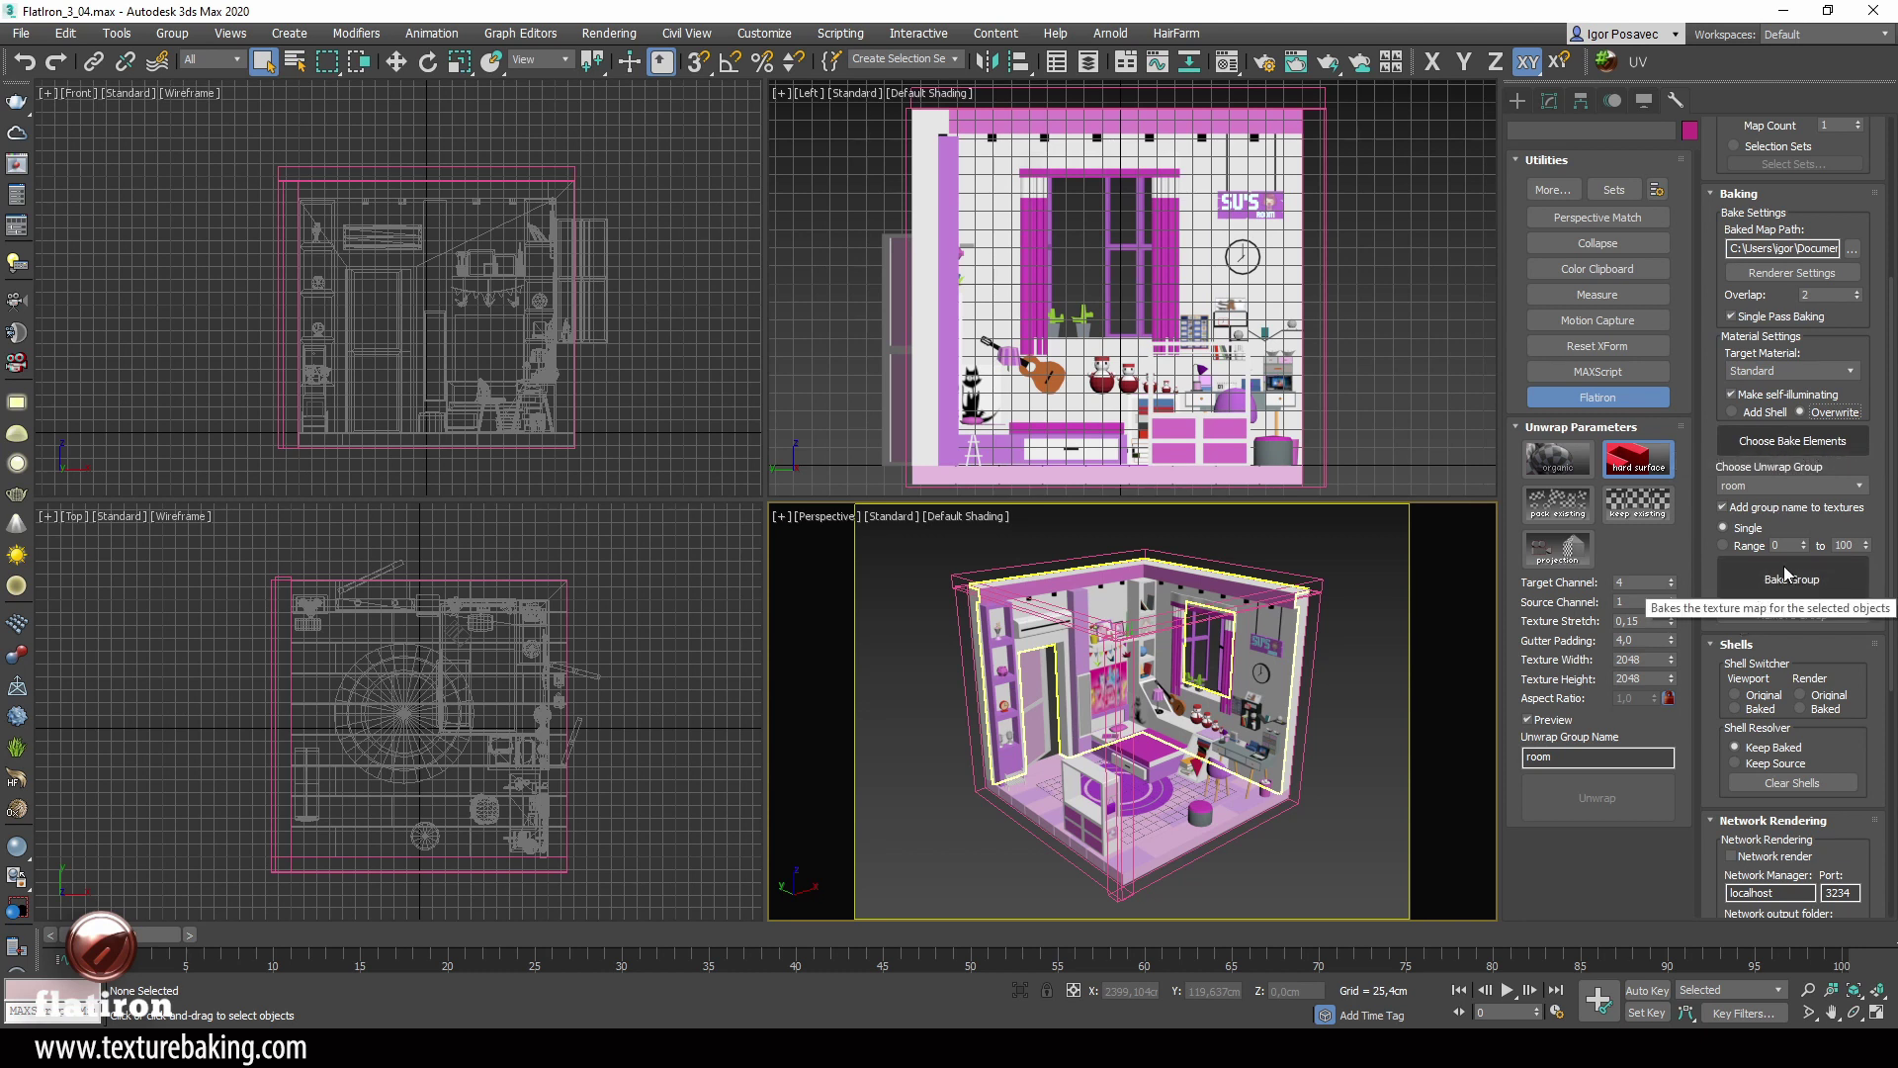
Step: Bake the 'room' group's Arnold lighting with Flatiron and let the render finish
left_click(1801, 585)
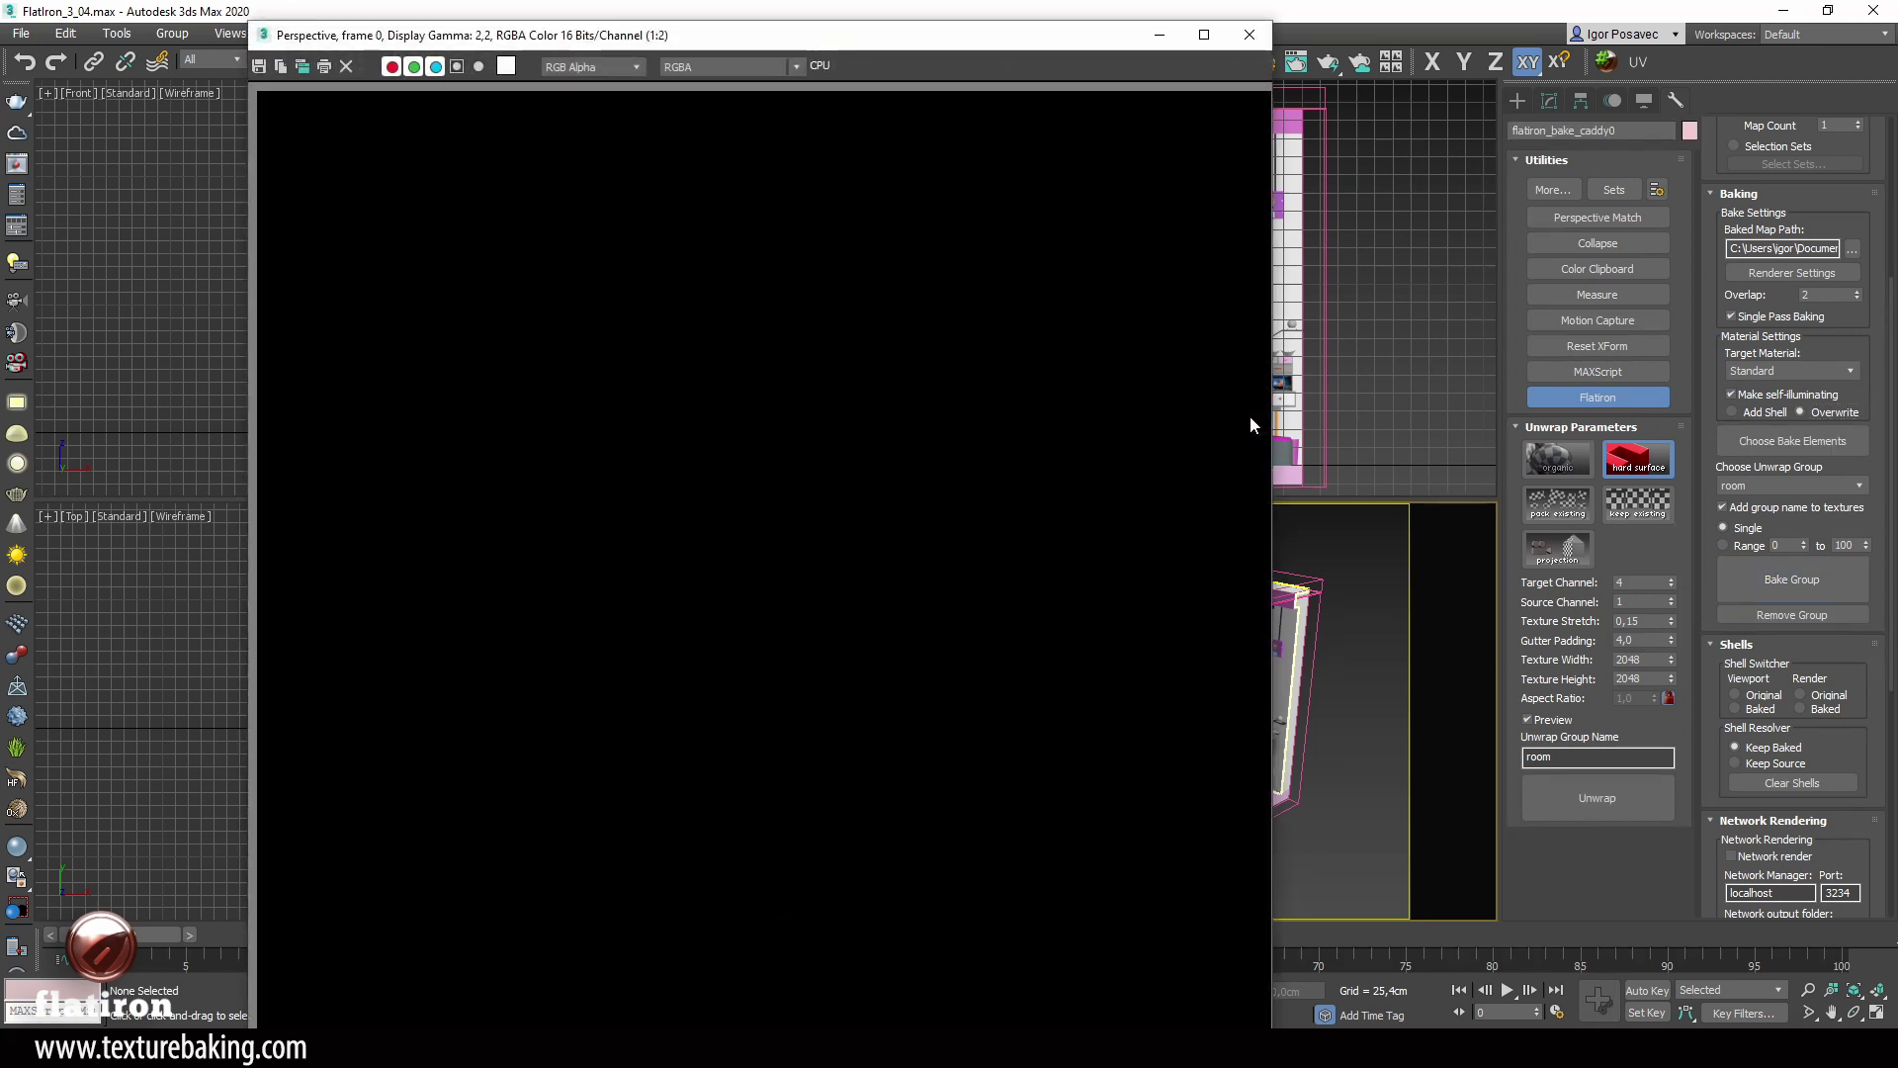
left_click_drag(909, 41, 913, 21)
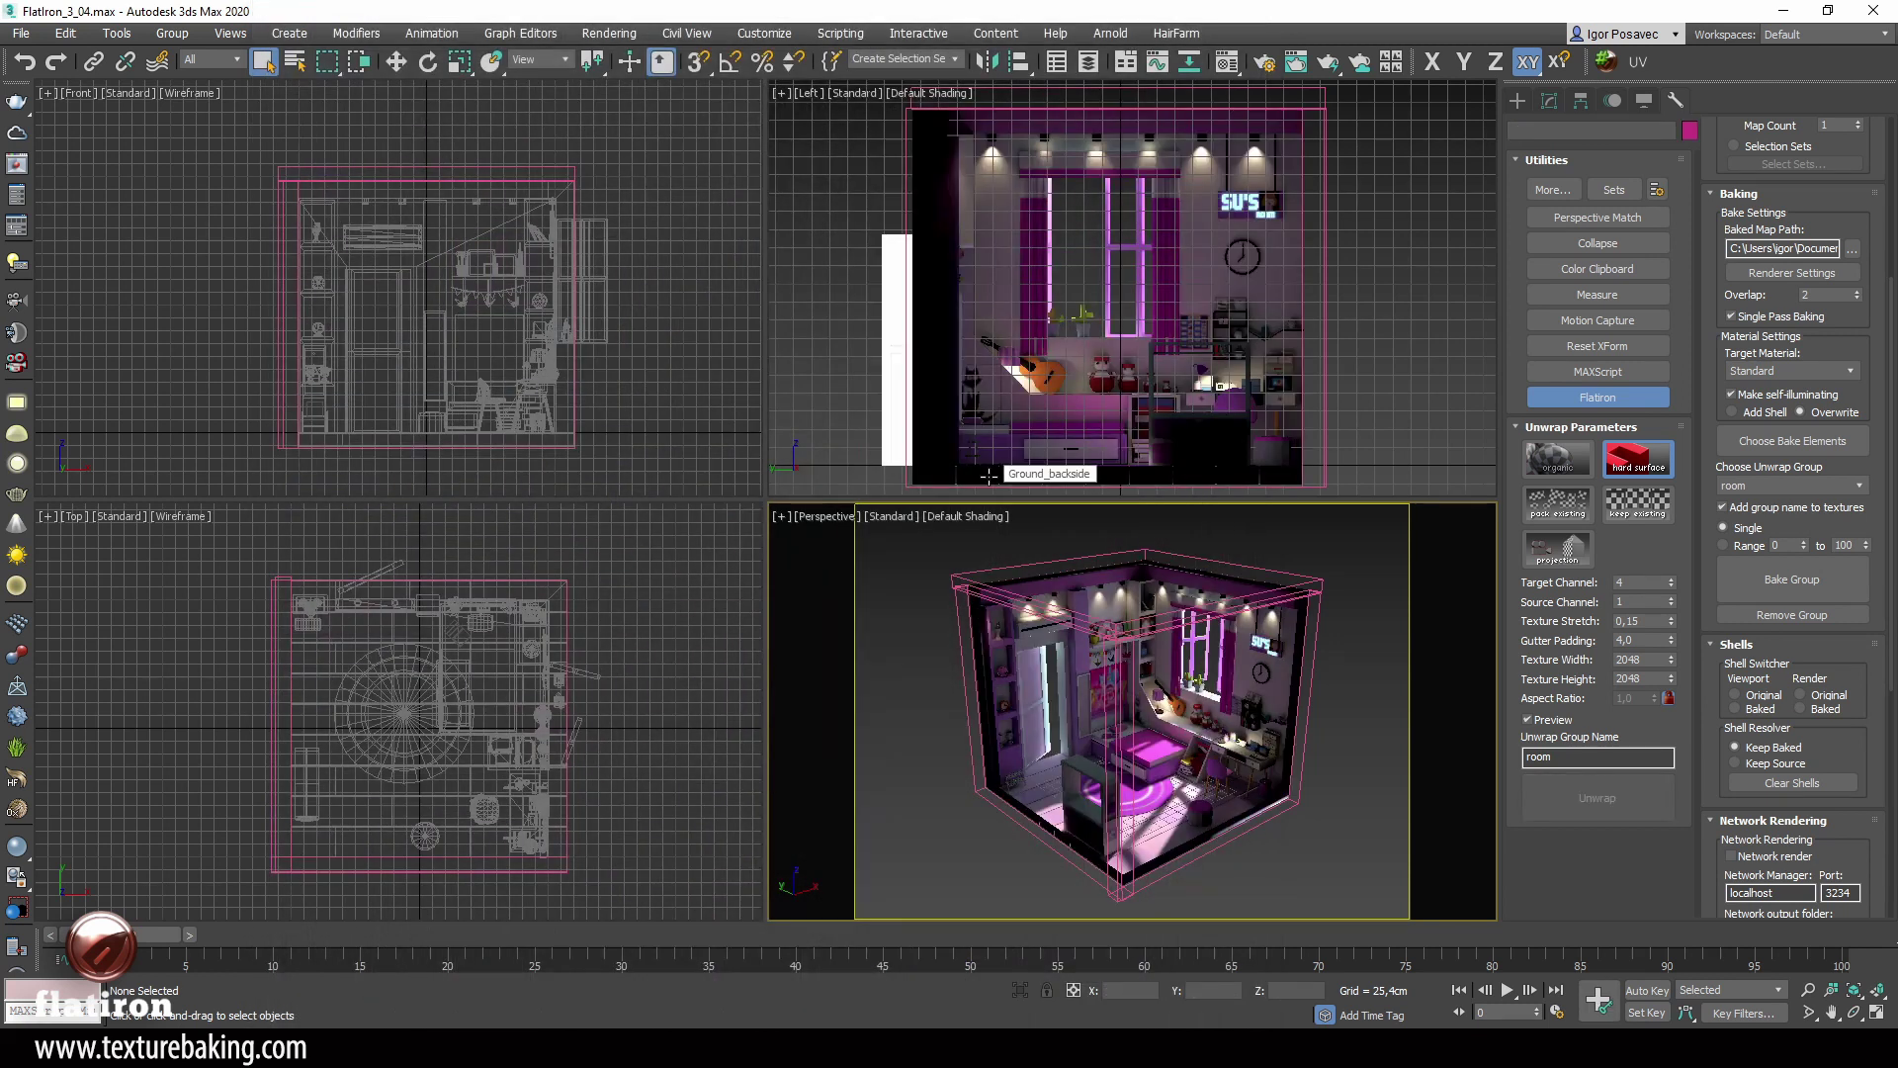
Step: Maximize the Perspective view and unhide and unfreeze the Light-Blockers selection set
key("alt+w")
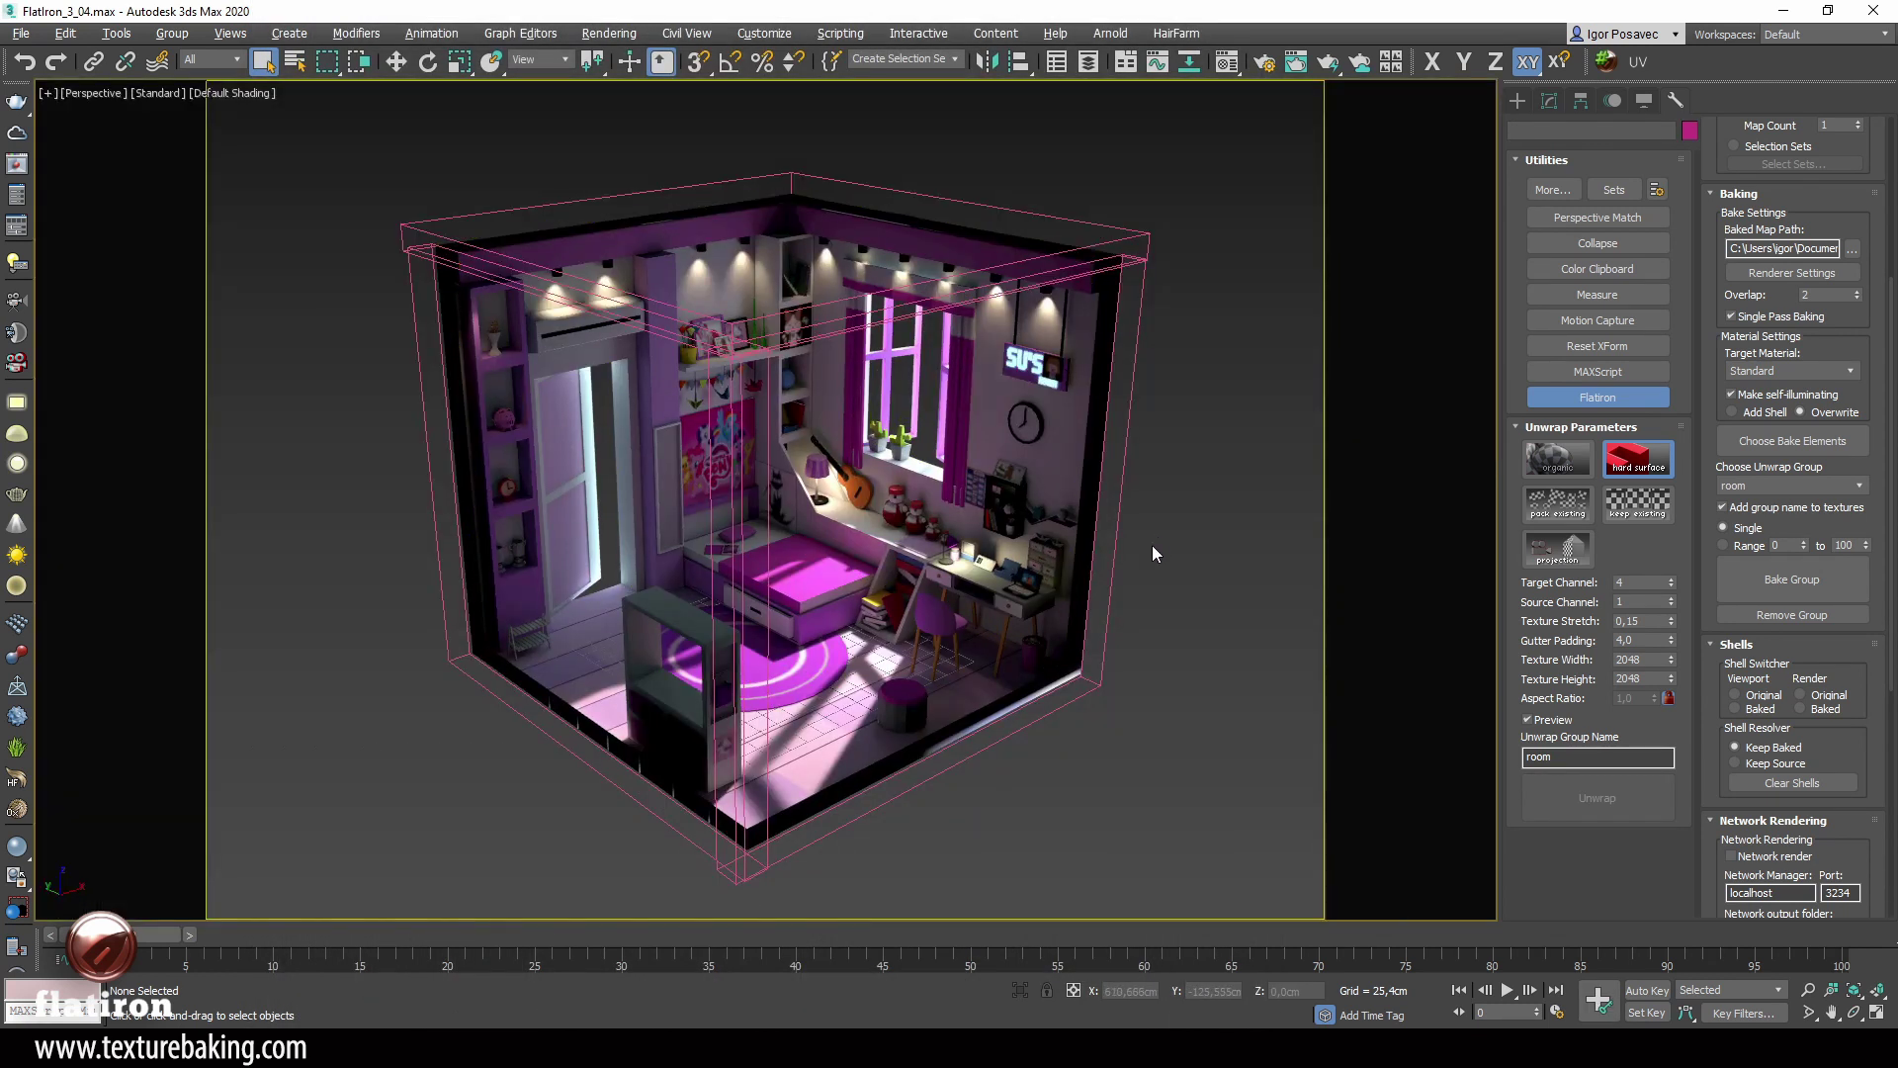
left_click(955, 59)
left_click(902, 90)
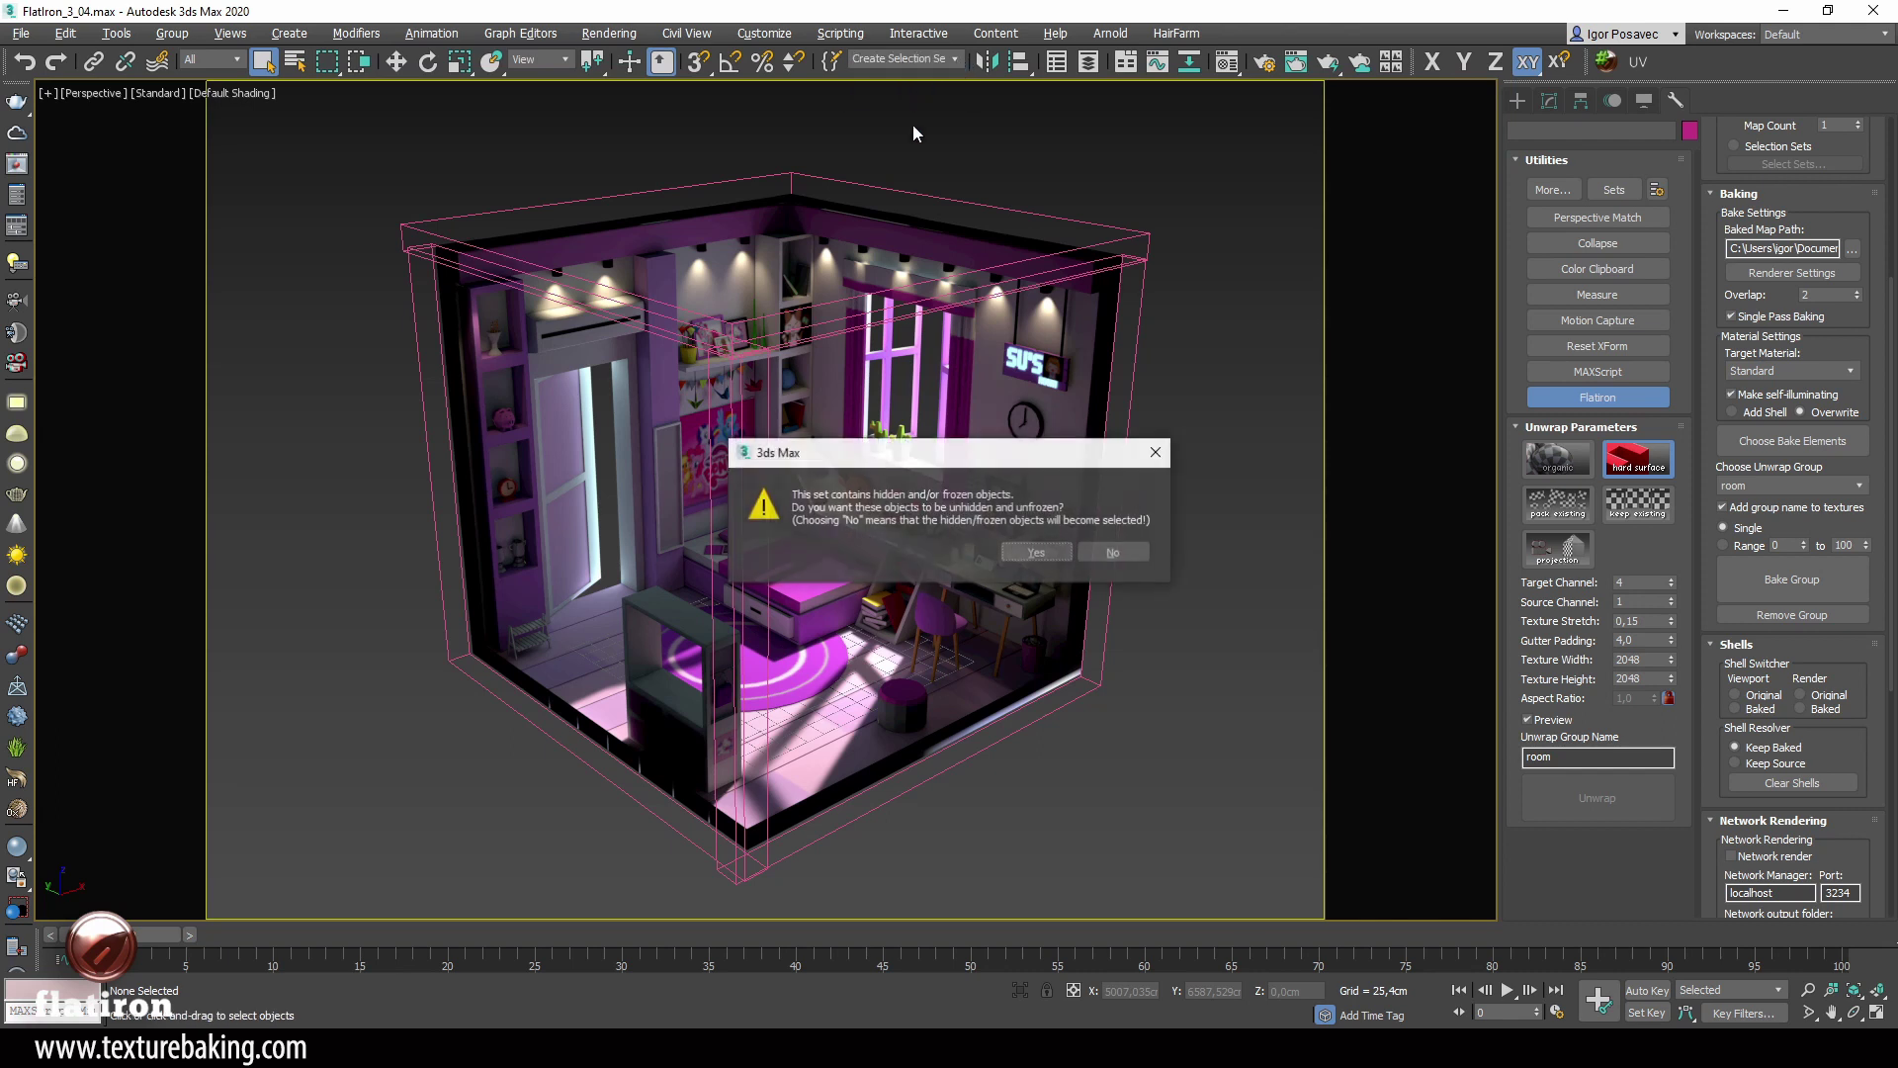
left_click(1036, 549)
key("ctrl+d")
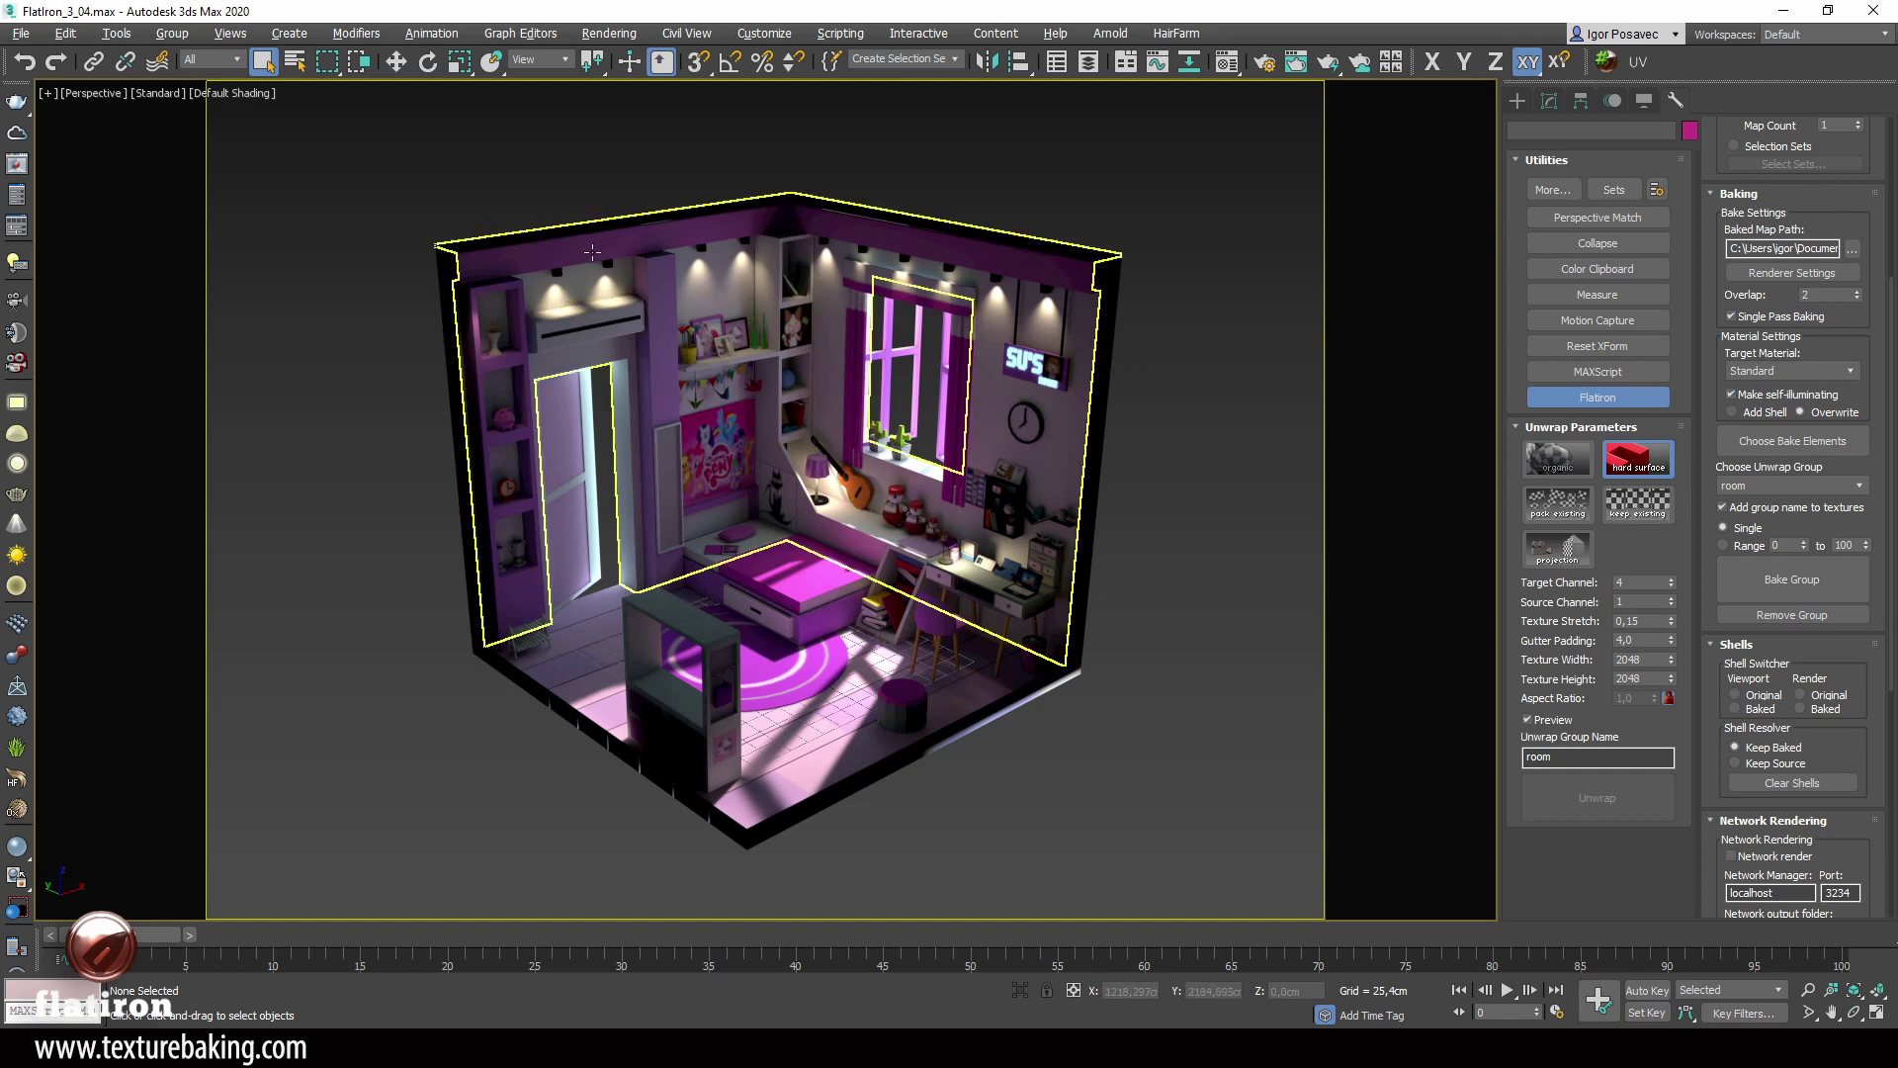
Step: Load the pillar's baked material, FI_Material #25, into the Material Editor
key("m")
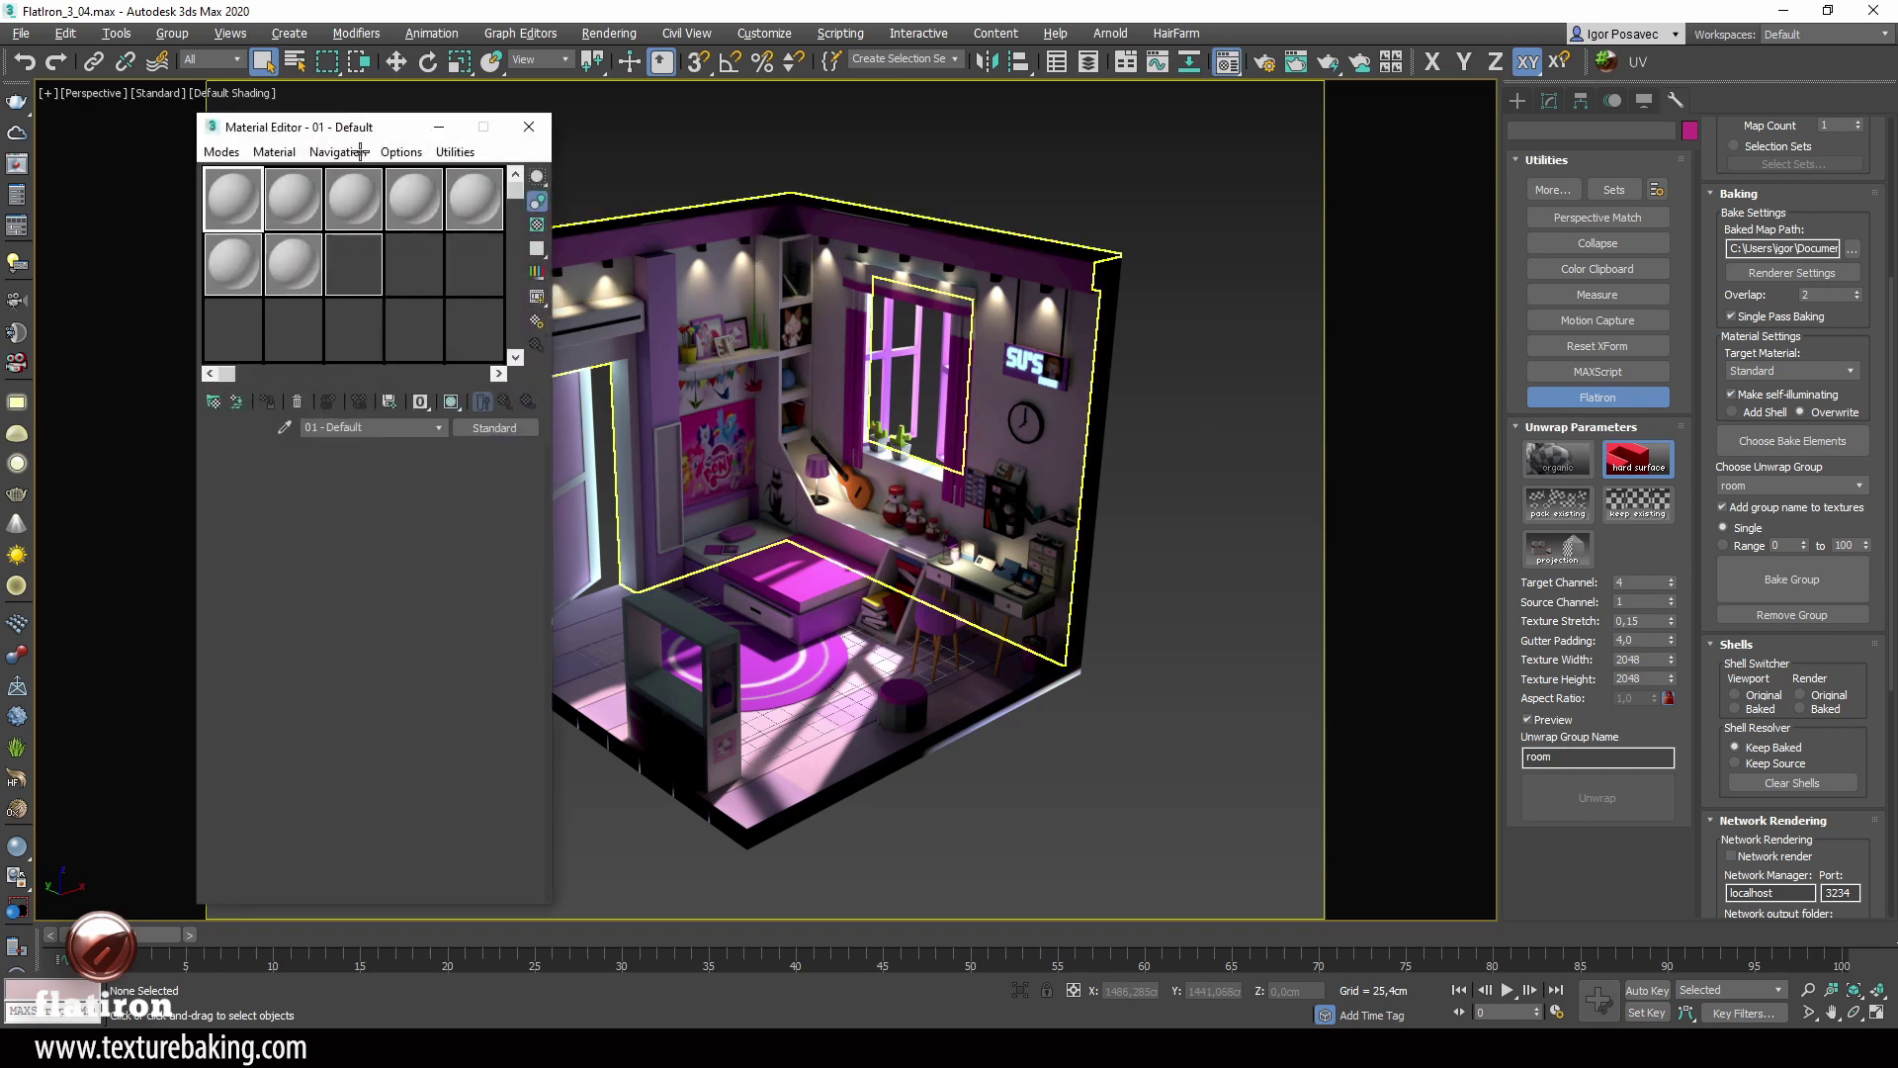
left_click_drag(344, 130, 238, 124)
left_click_drag(554, 202, 1167, 754)
left_click(1137, 423)
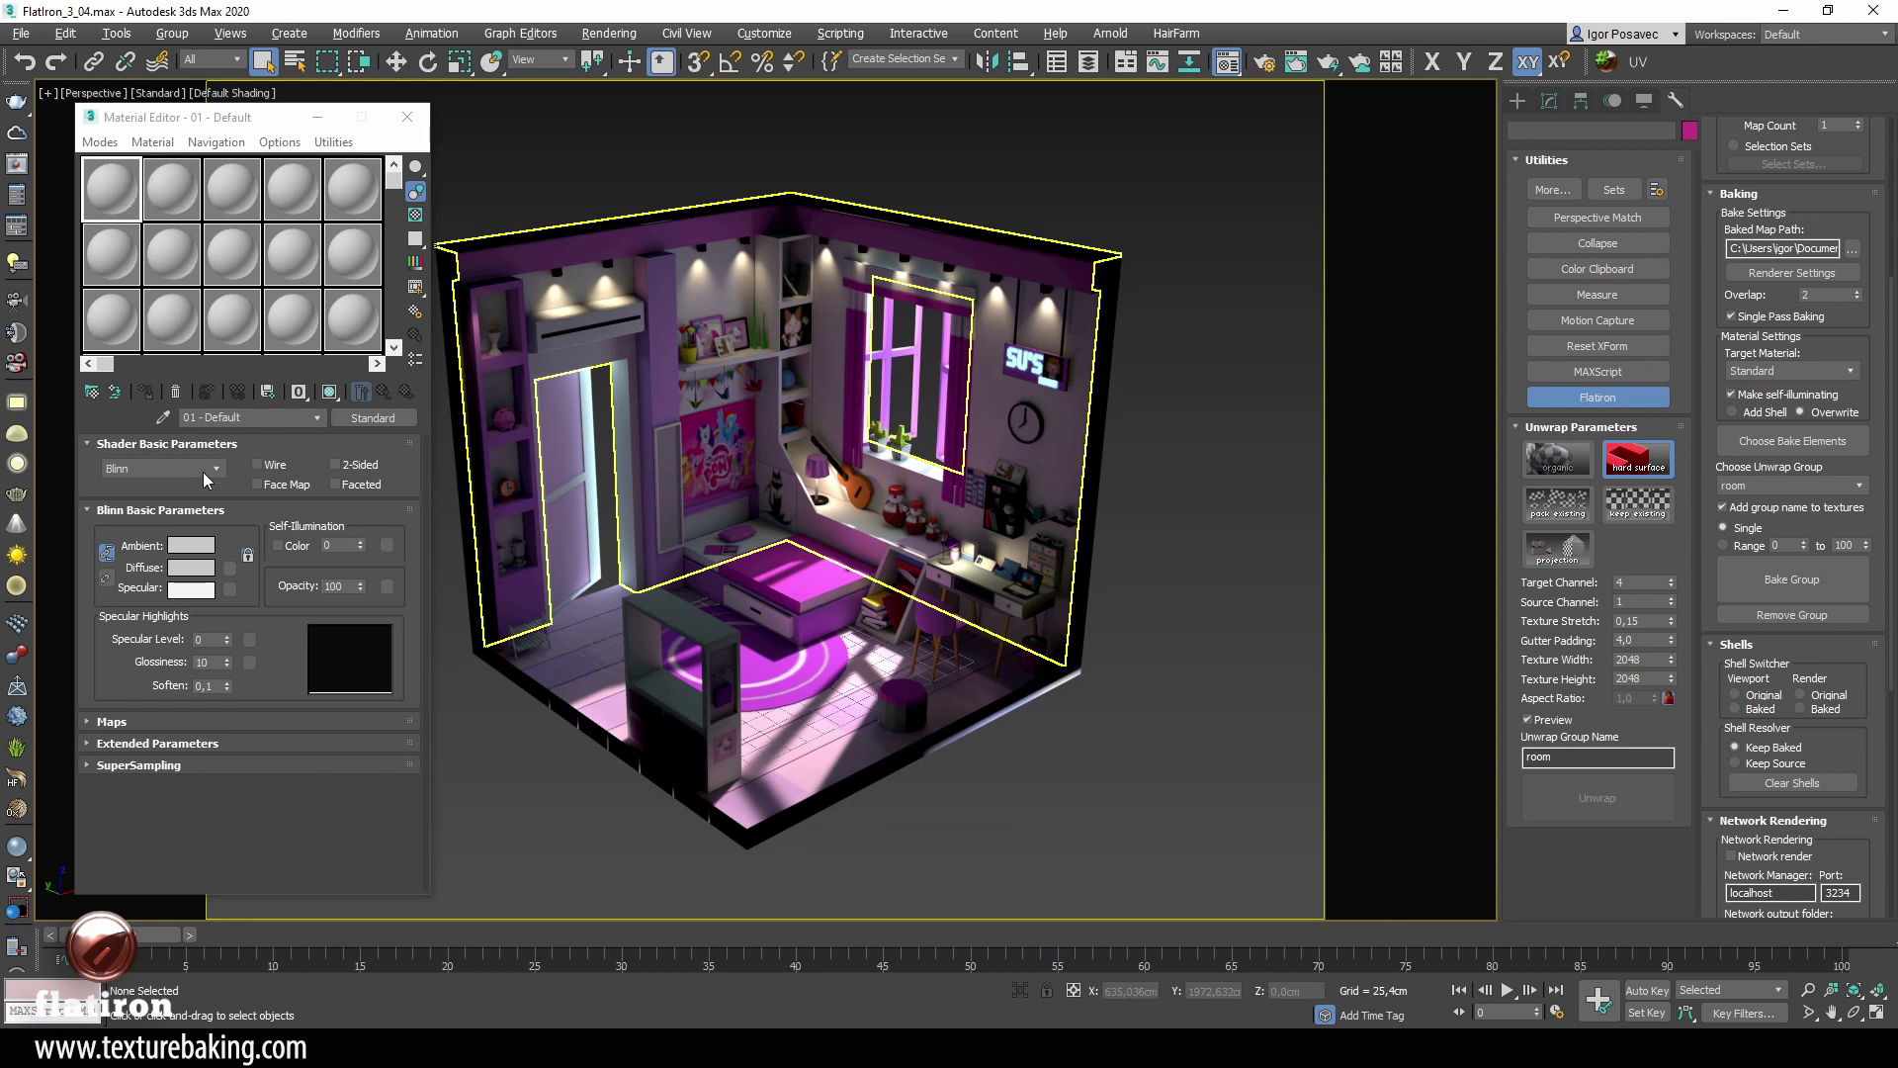
left_click(163, 418)
left_click(660, 416)
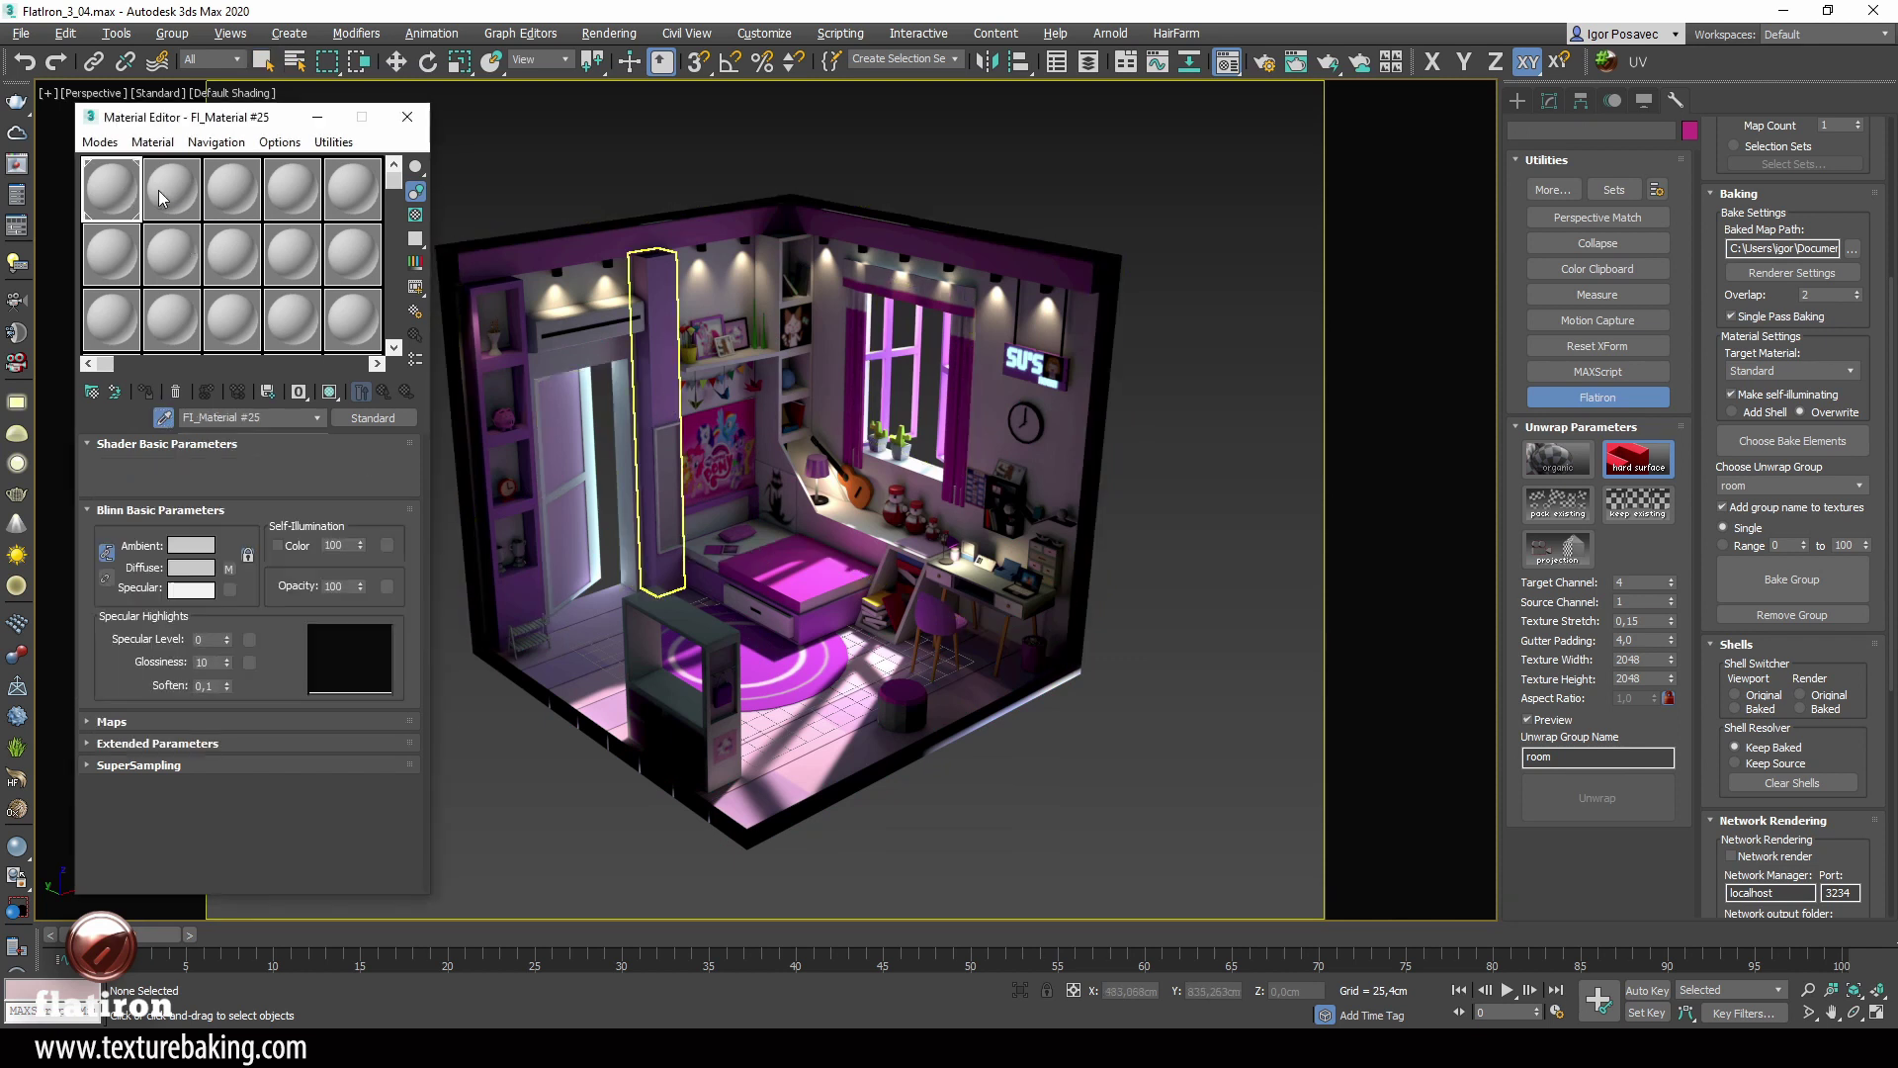
Step: View the room_Arnold_RGBA diffuse texture image, then return to the material's main parameters
left_click(228, 567)
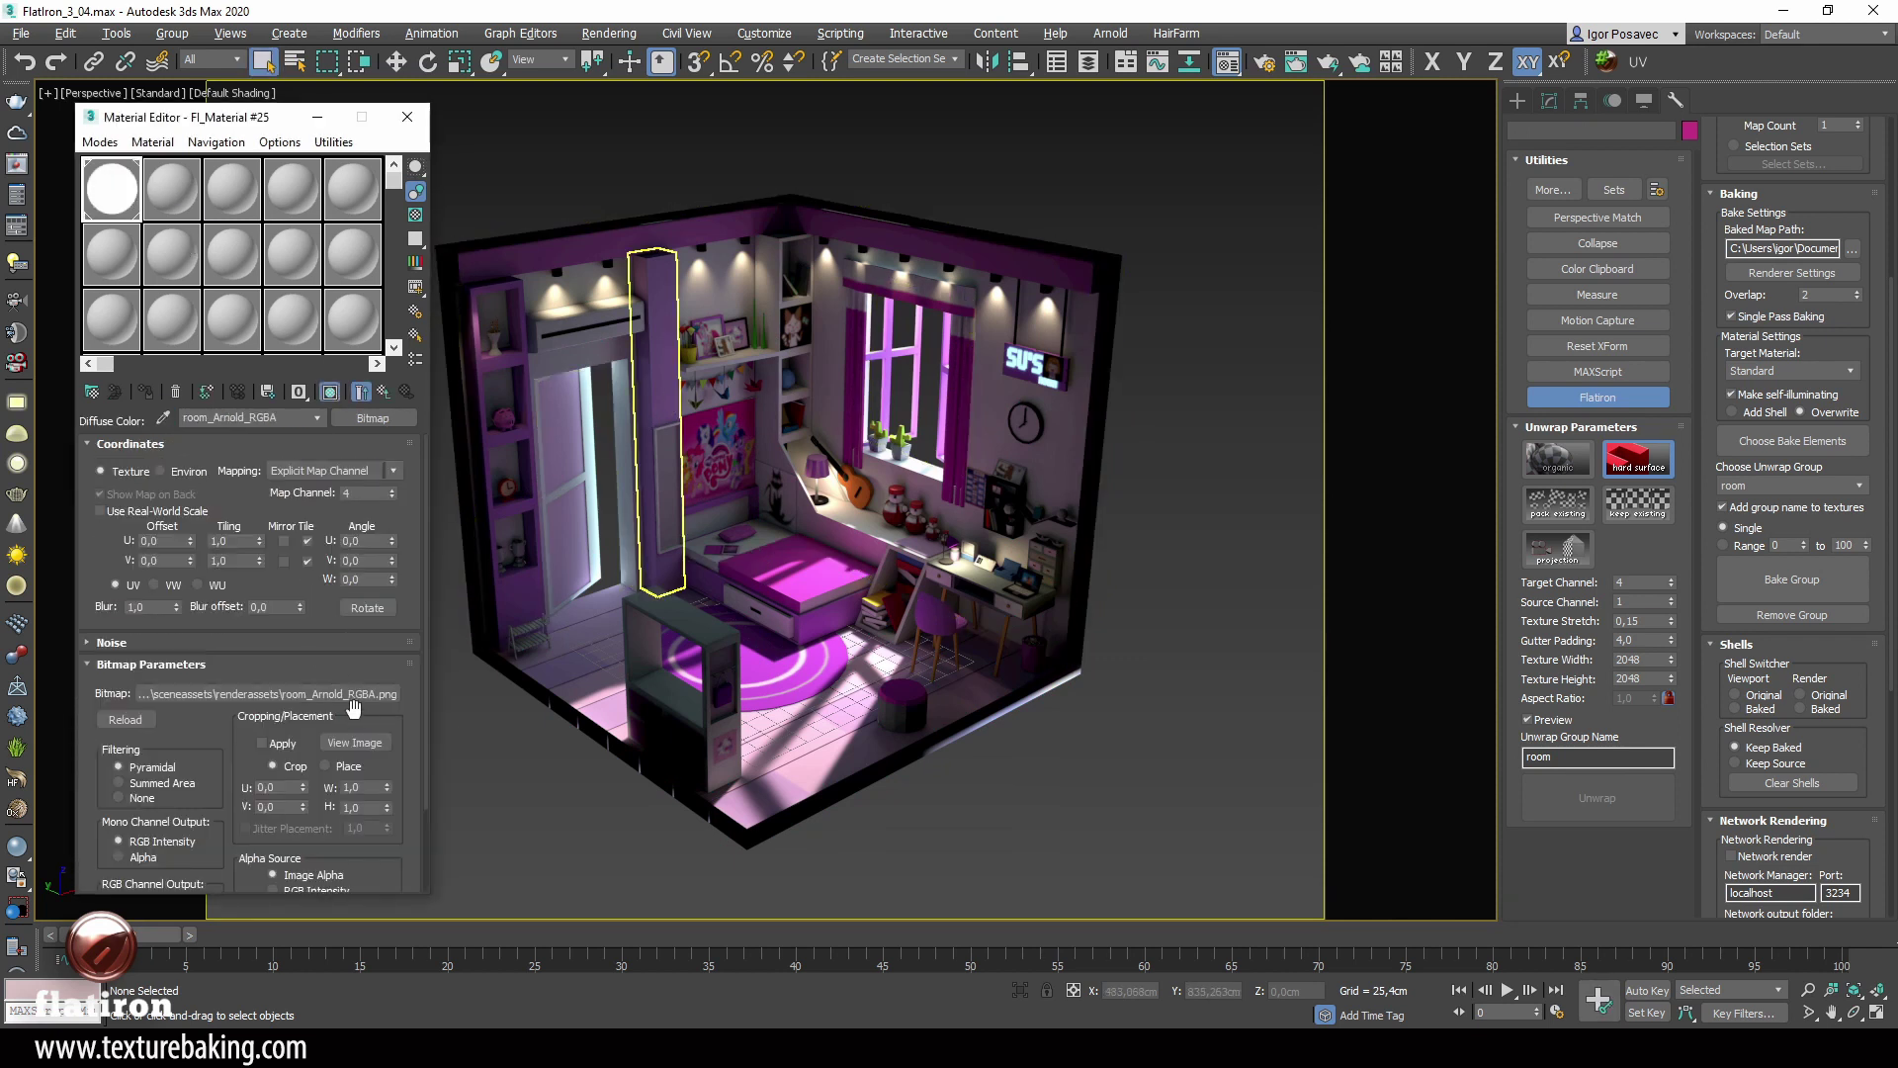
left_click(354, 743)
left_click_drag(881, 25, 165, 252)
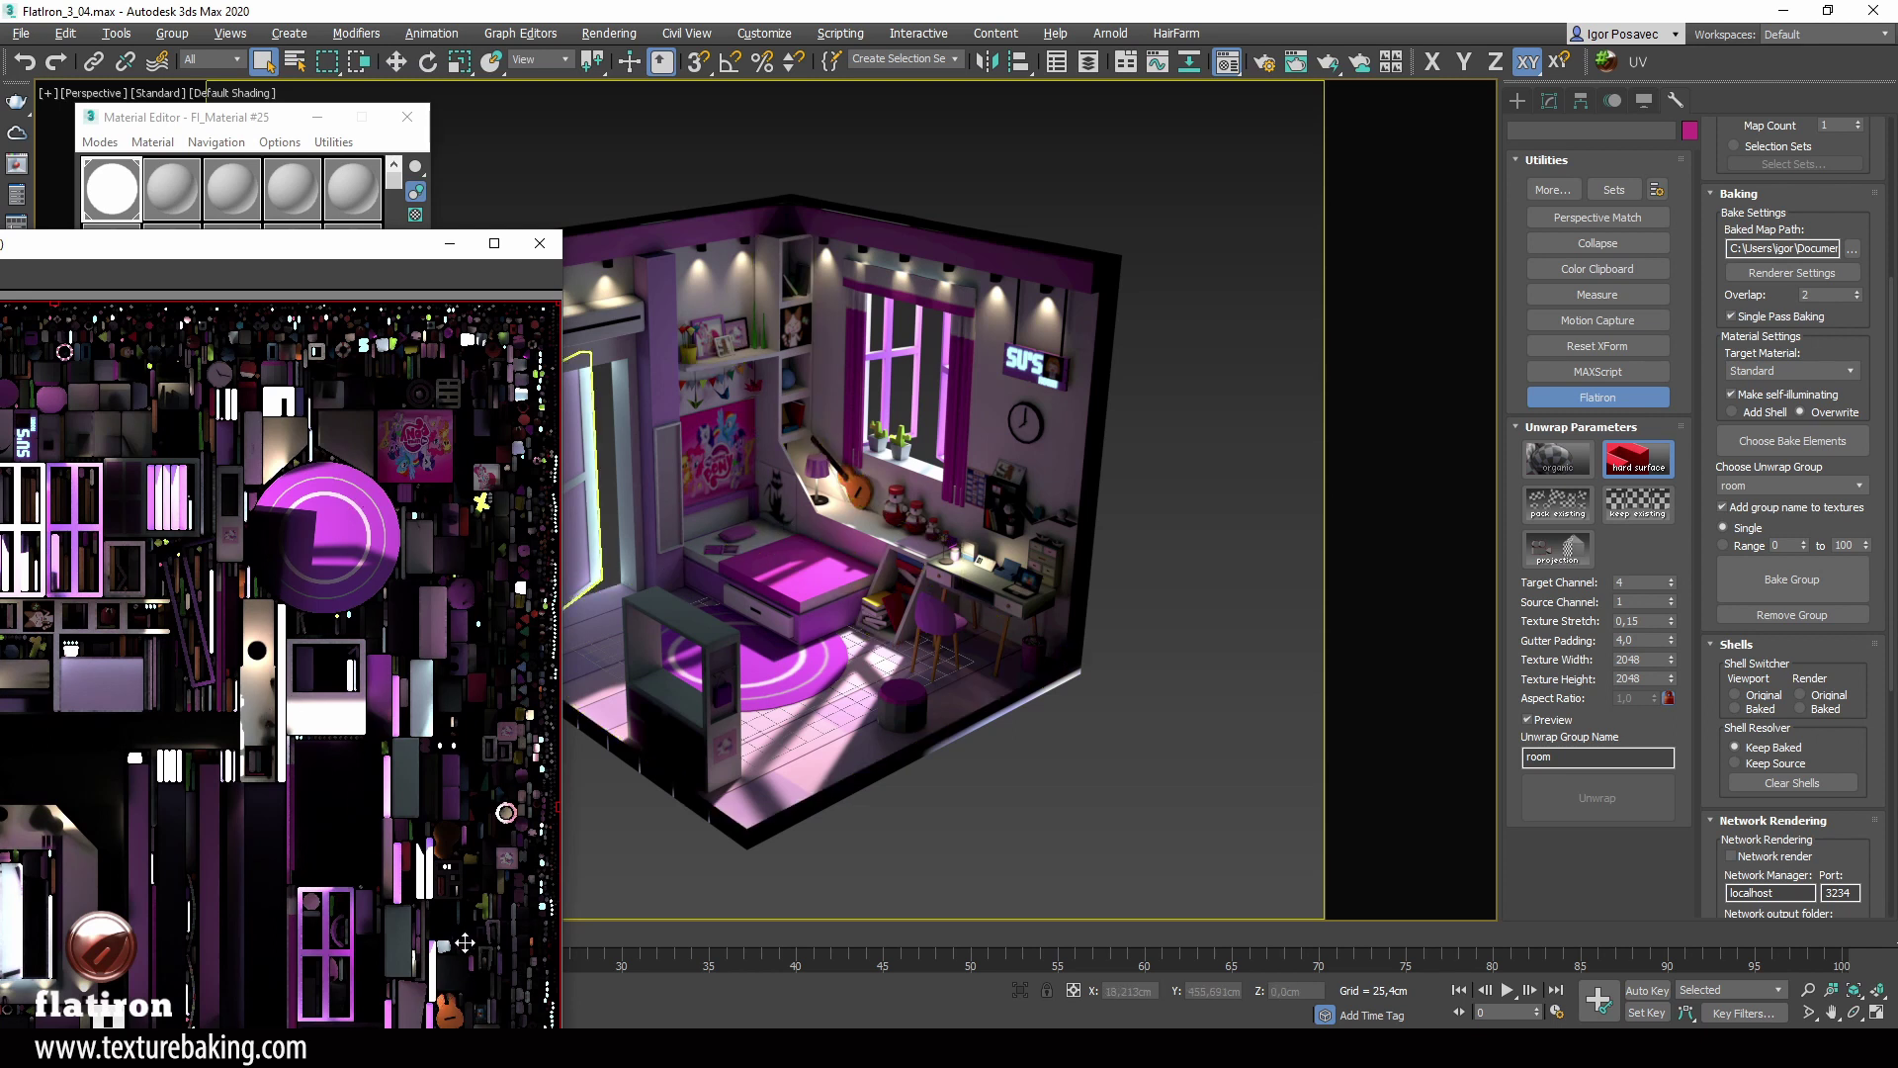
left_click(539, 242)
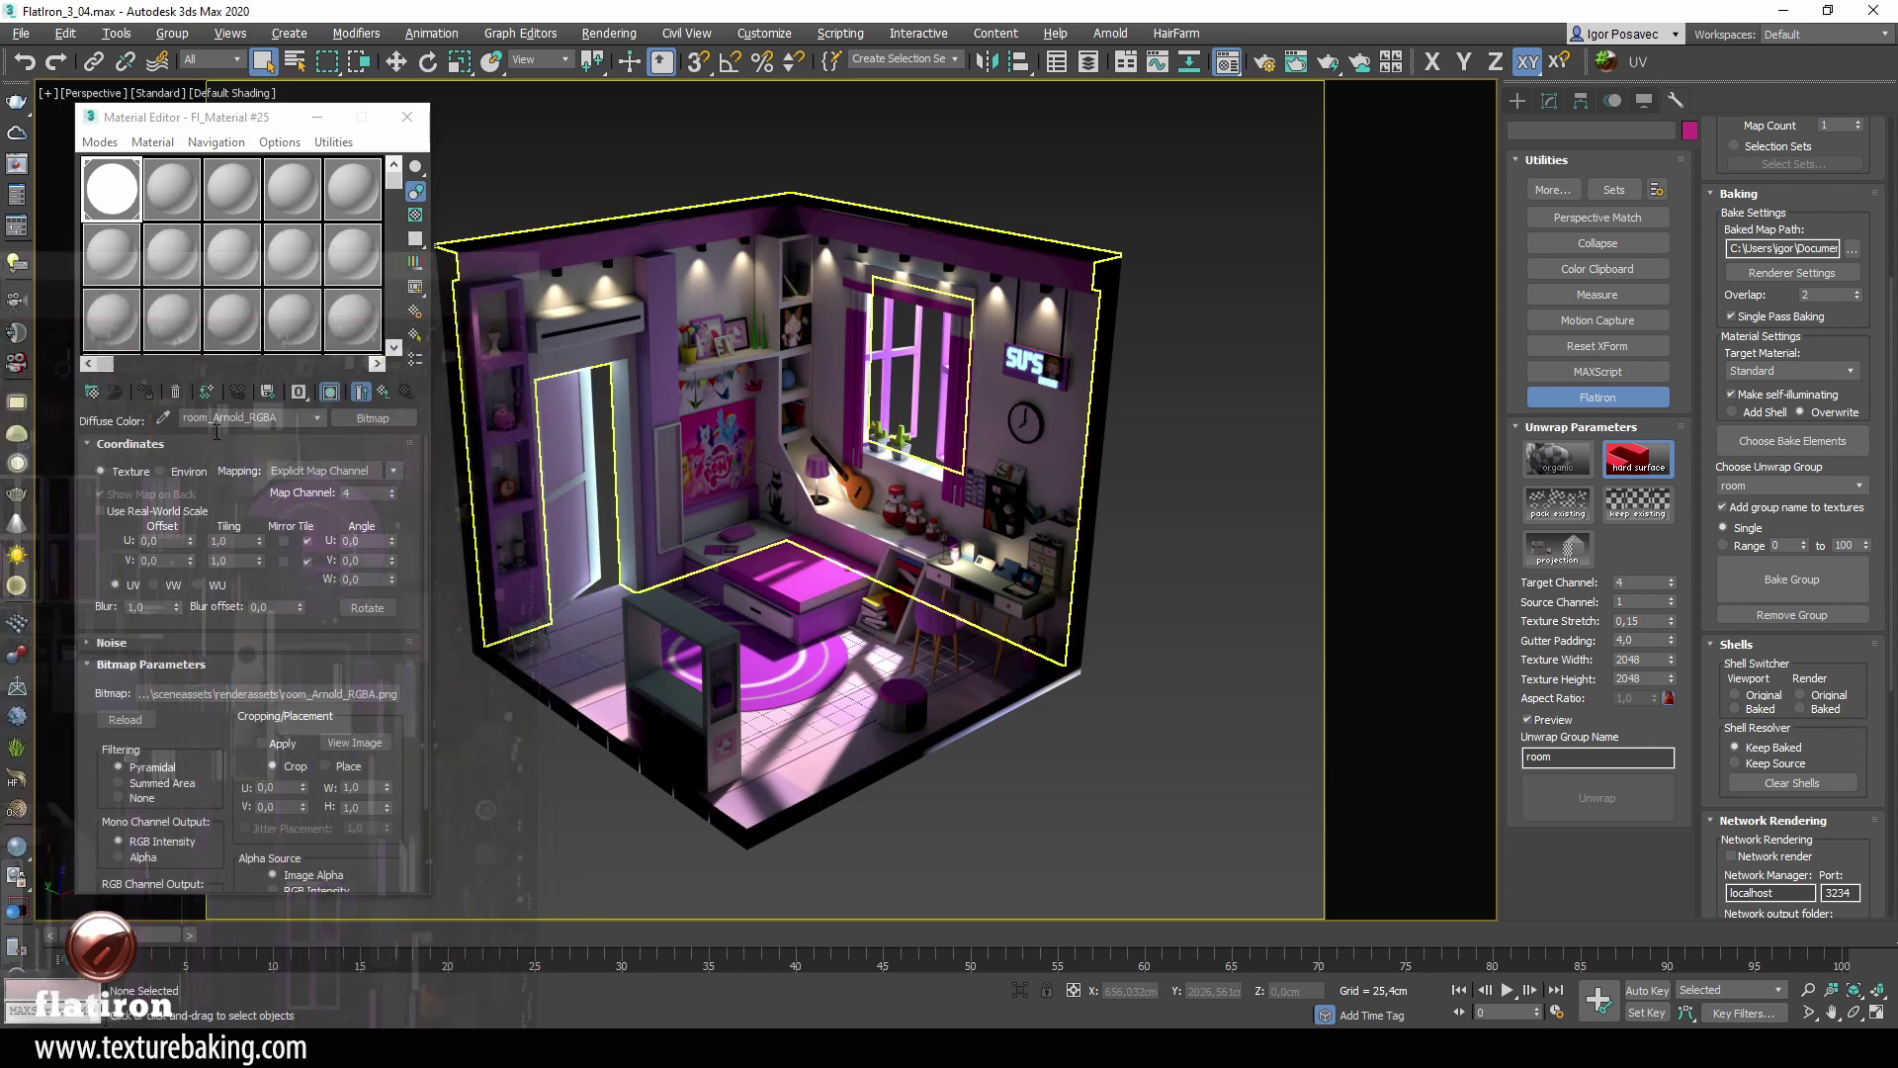
left_click(384, 392)
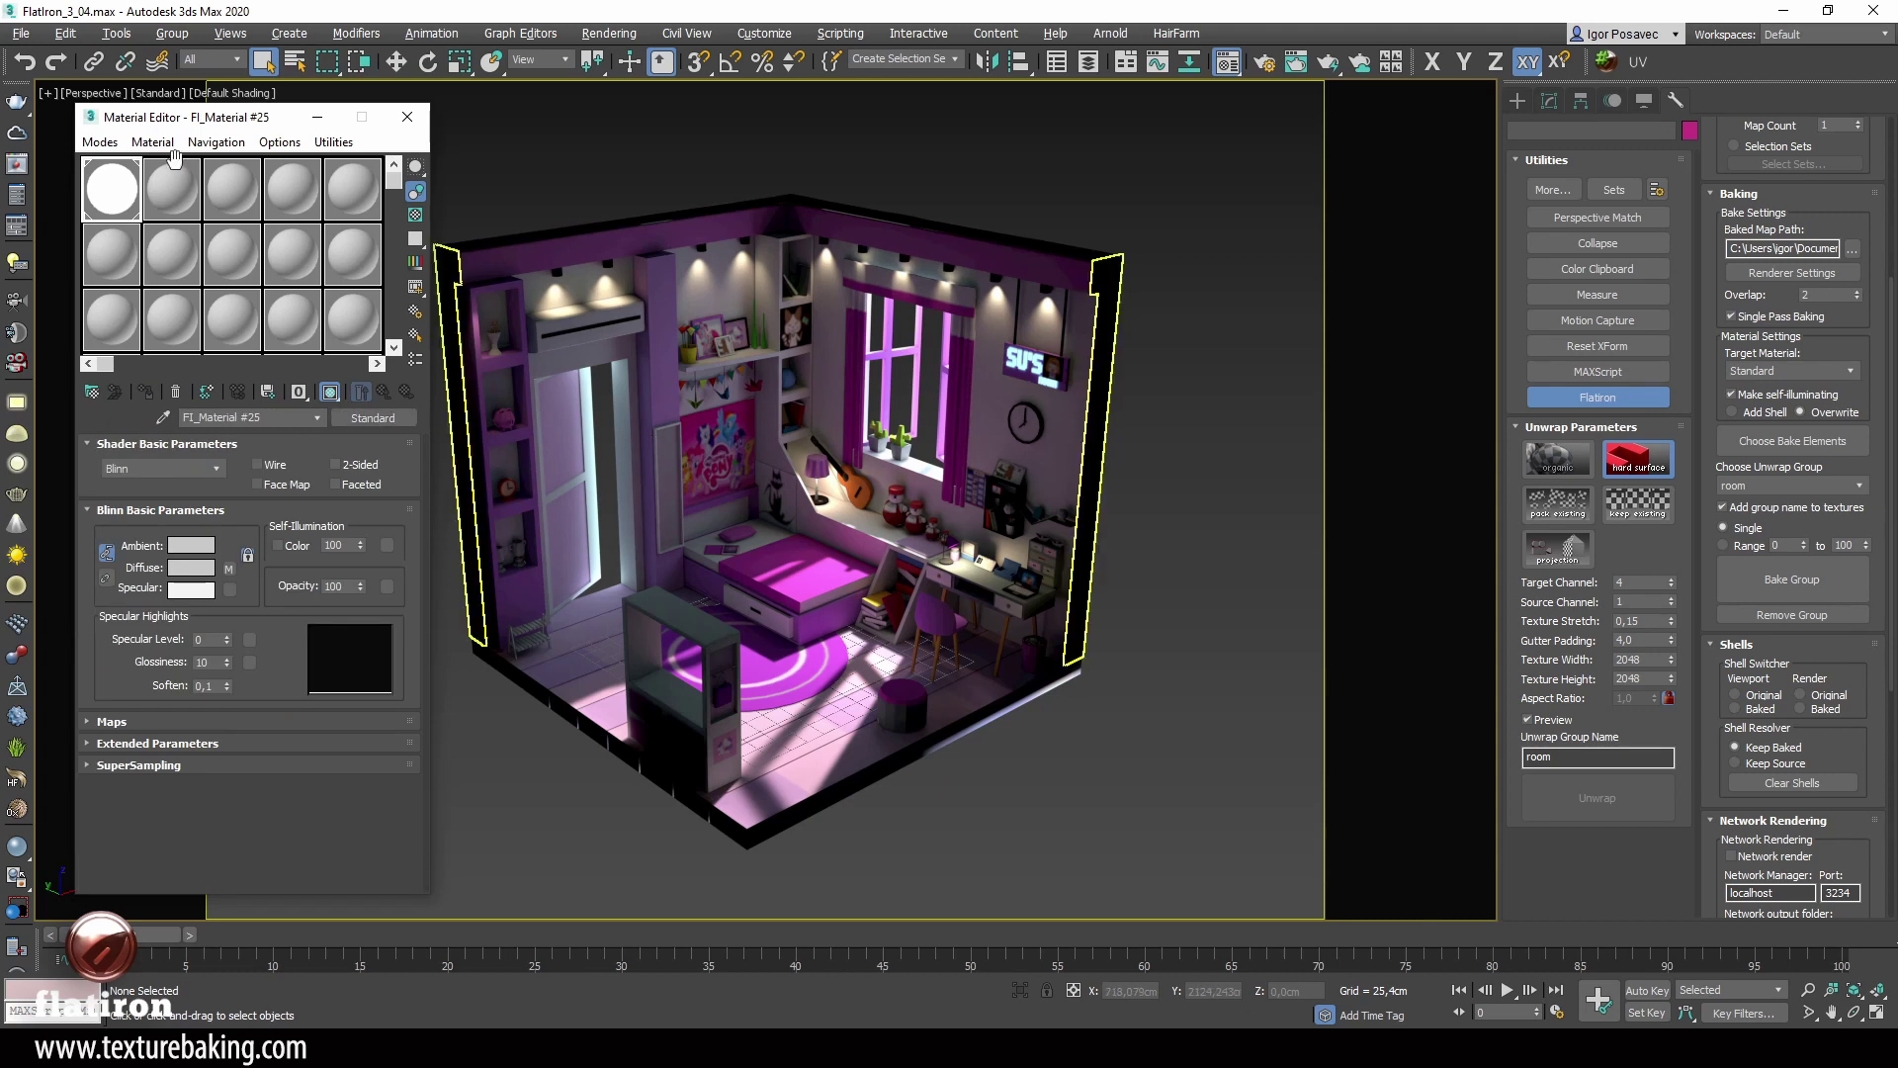
left_click_drag(200, 124, 226, 133)
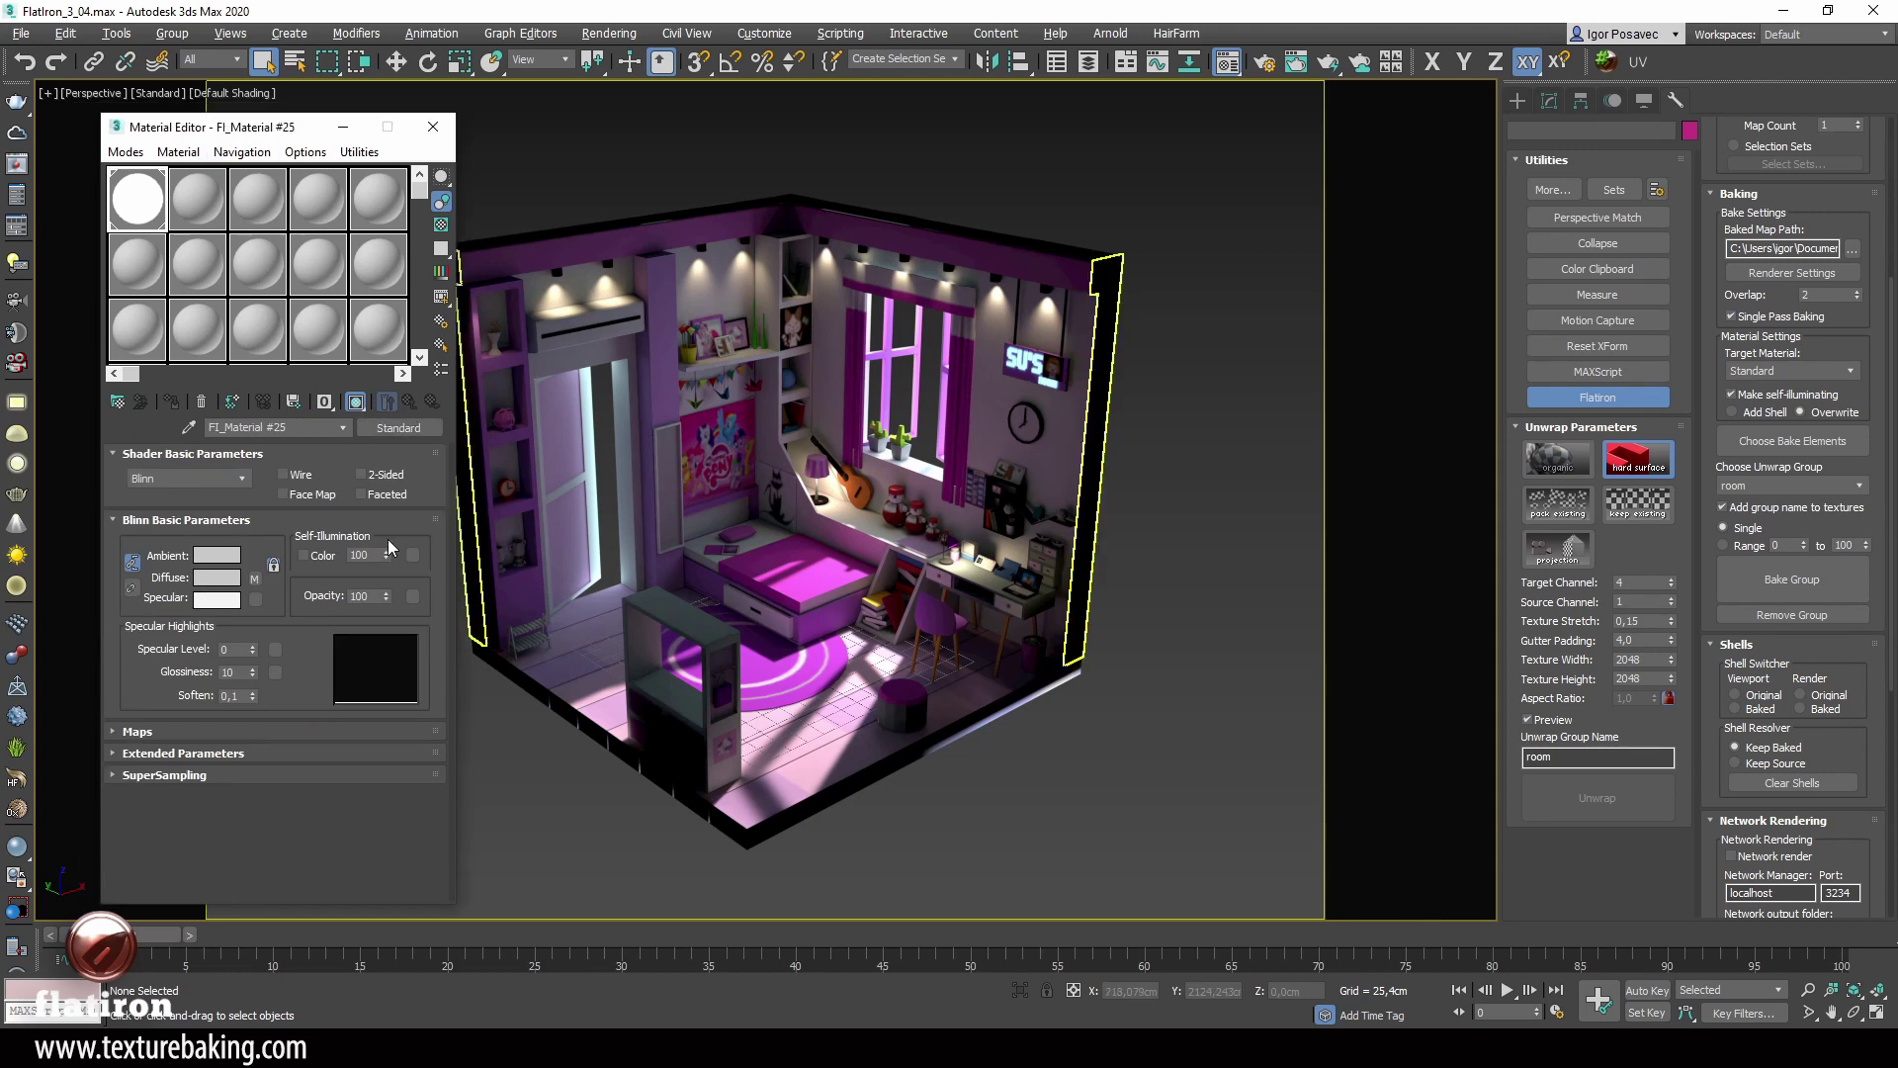
Step: Minimize the Material Editor, hide the lights, and orbit the texture-lit room
left_click(343, 127)
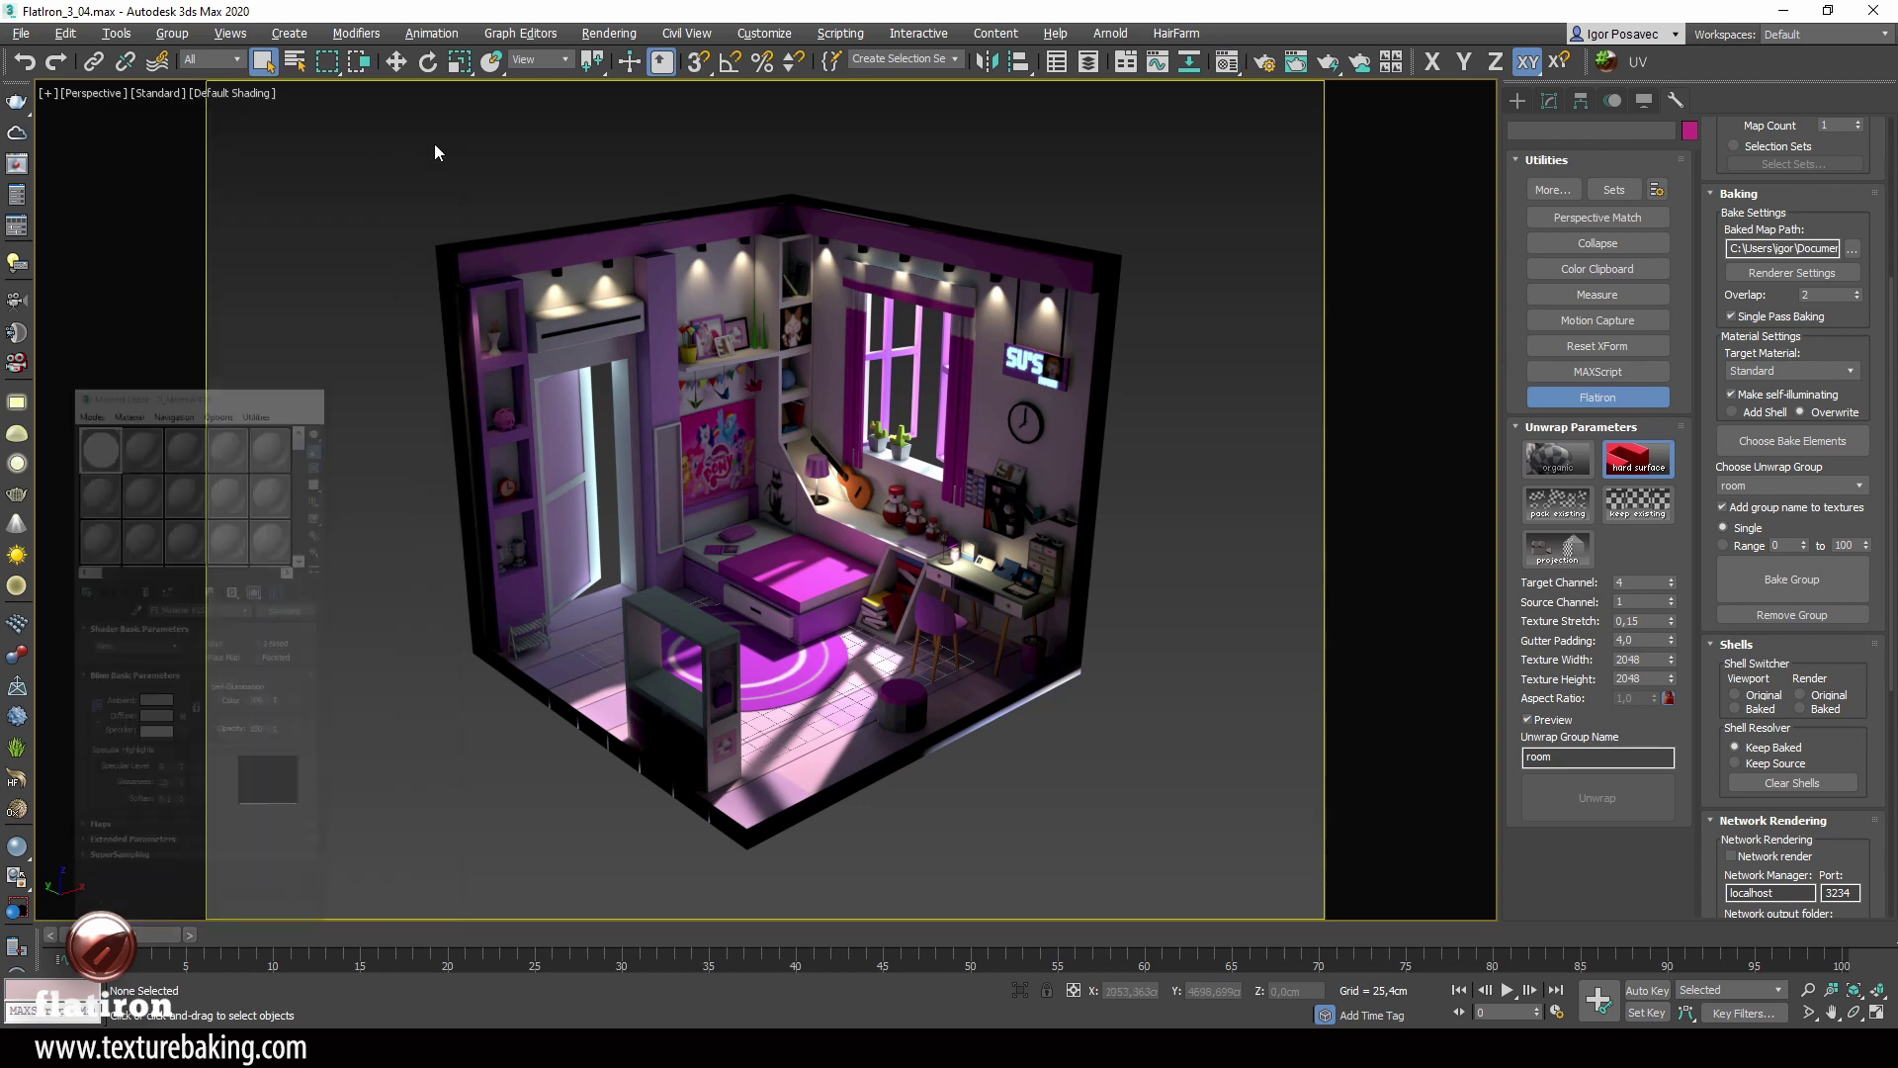
key("shift+l")
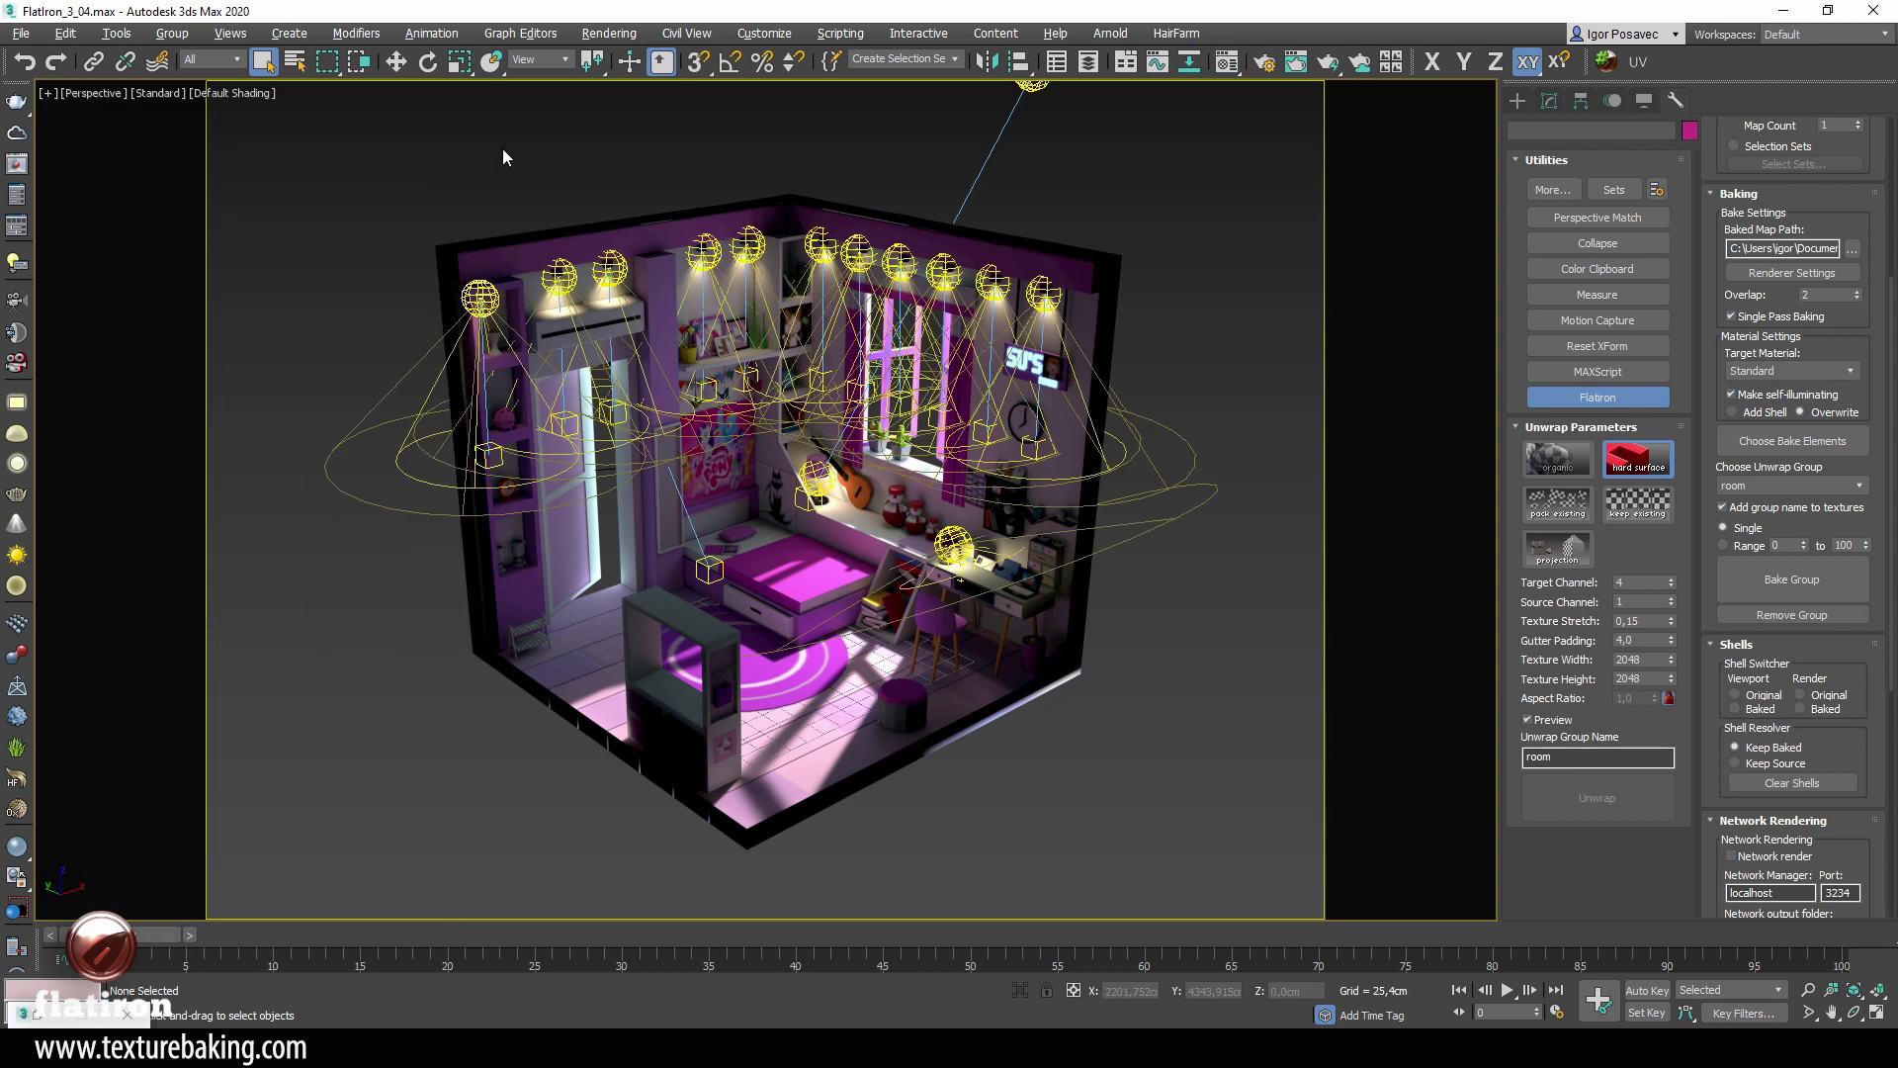
key("shift+g")
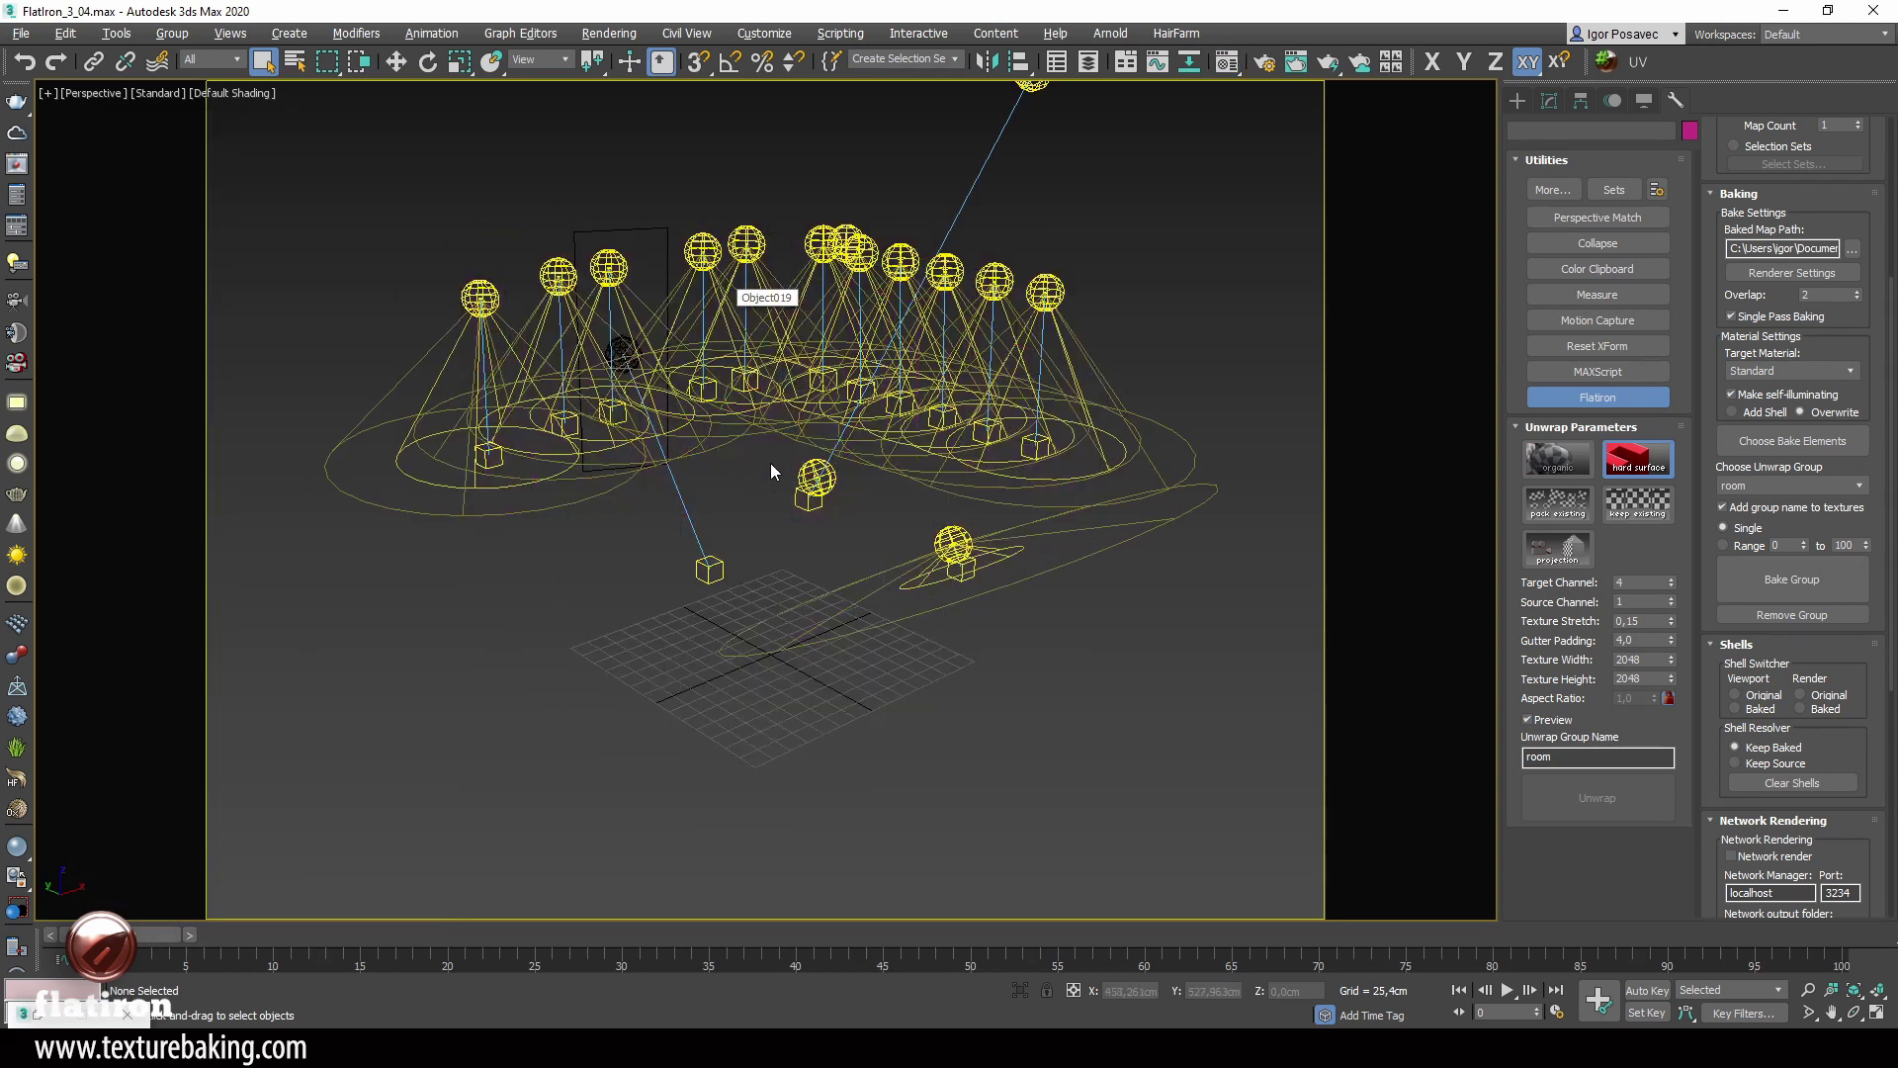
key("shift+l")
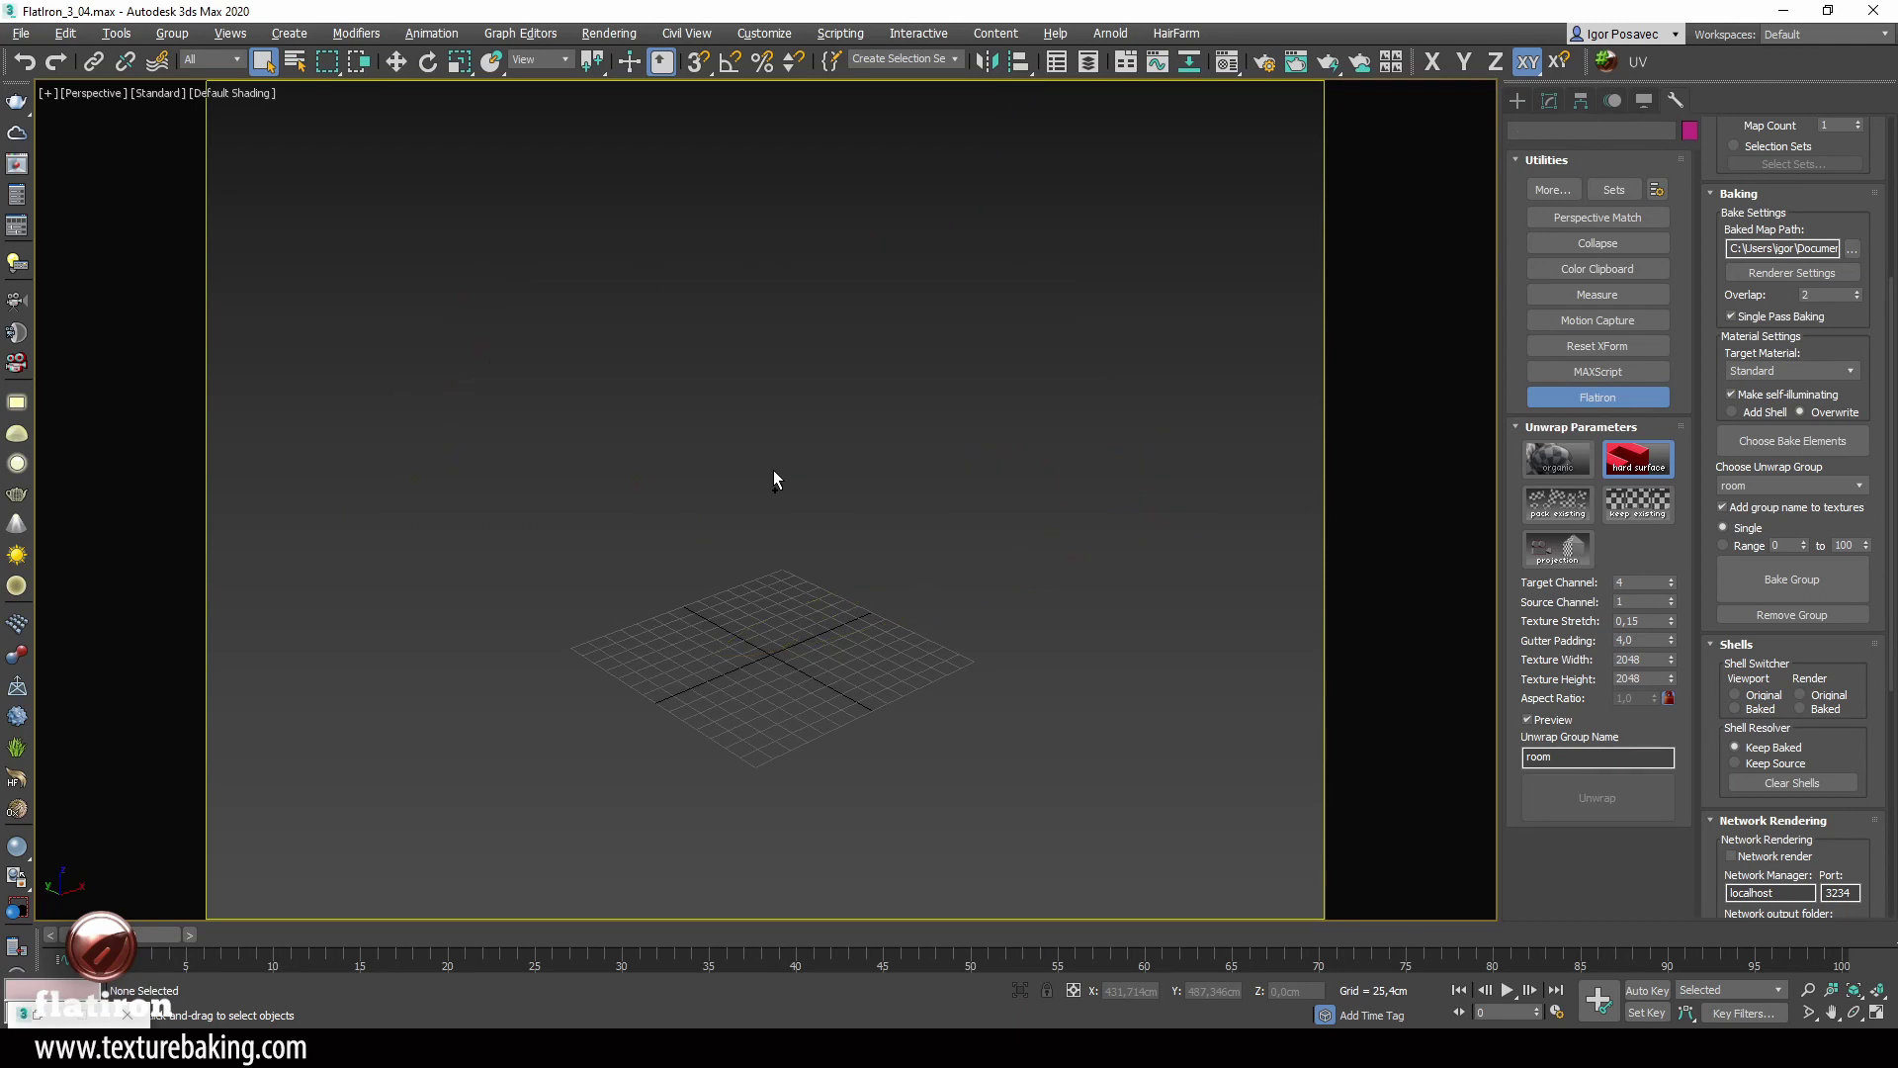
key("shift+g")
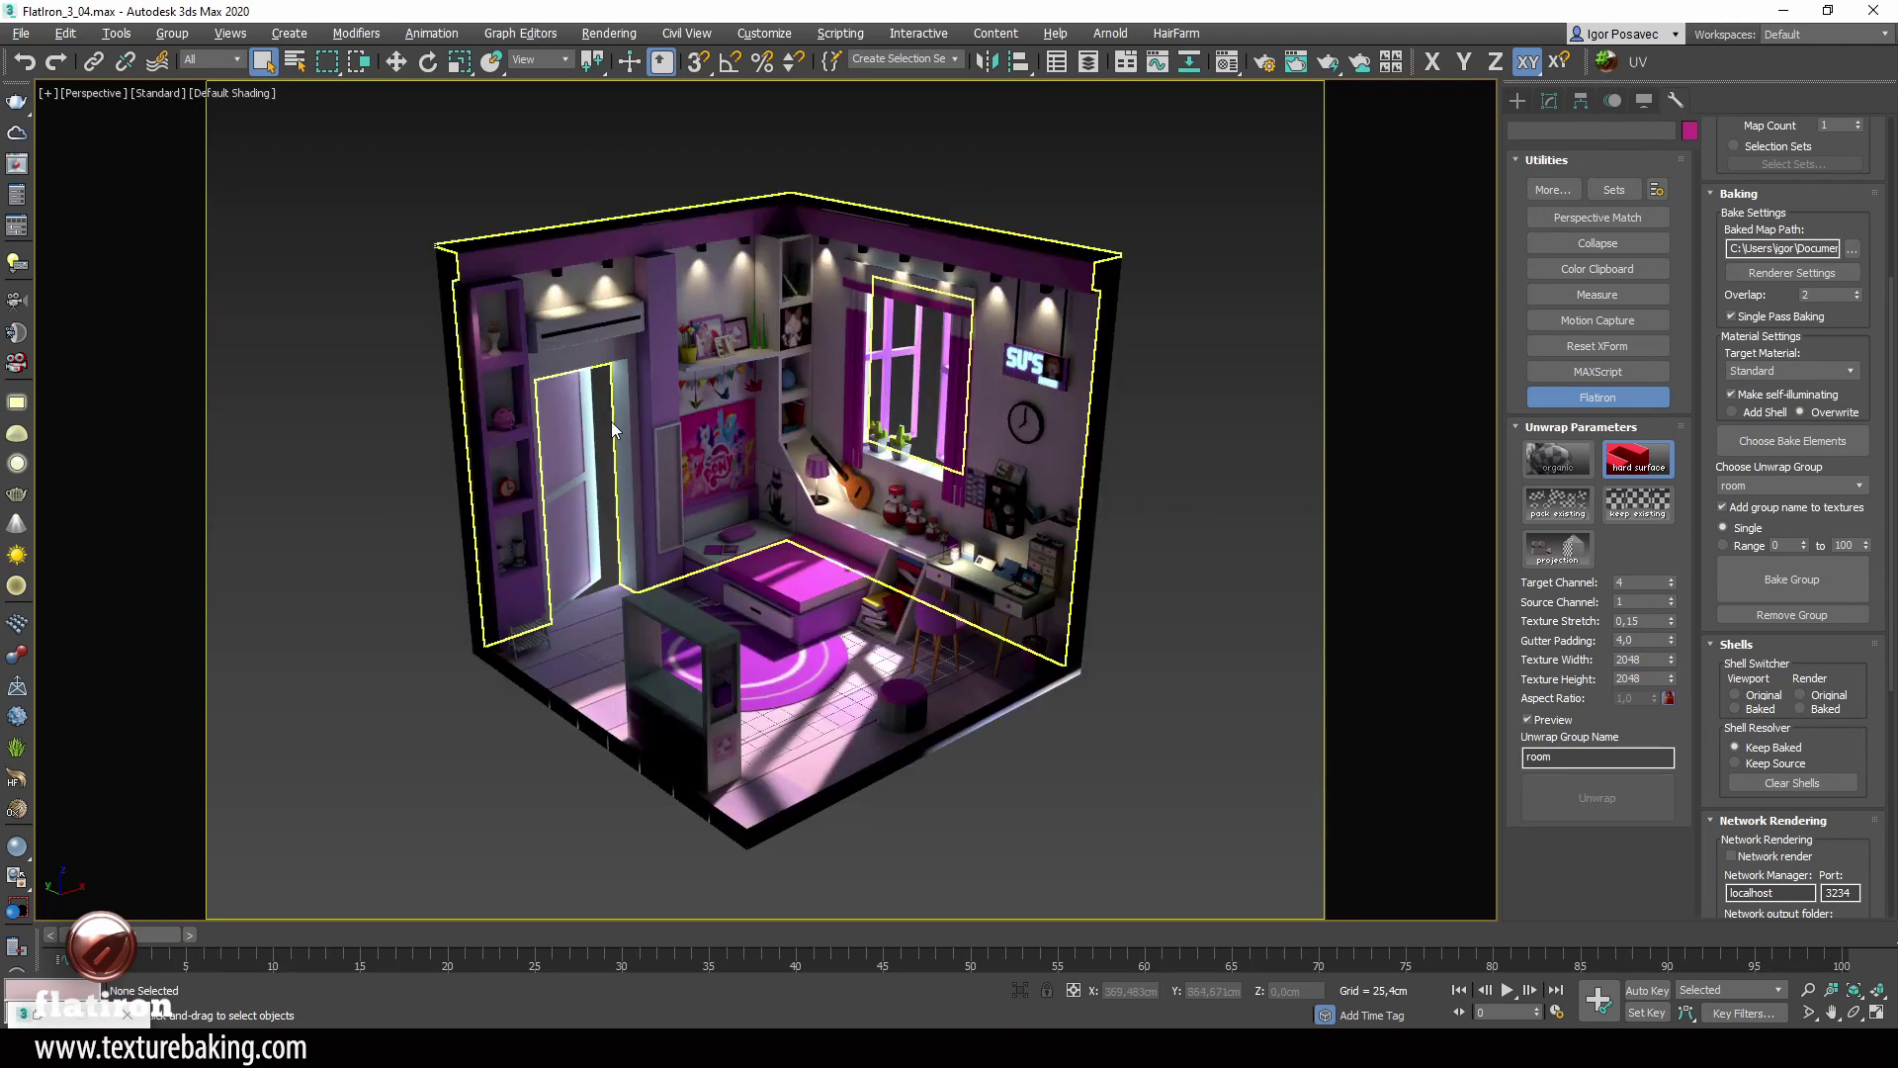
middle_click_drag(613, 430, 791, 489, "alt")
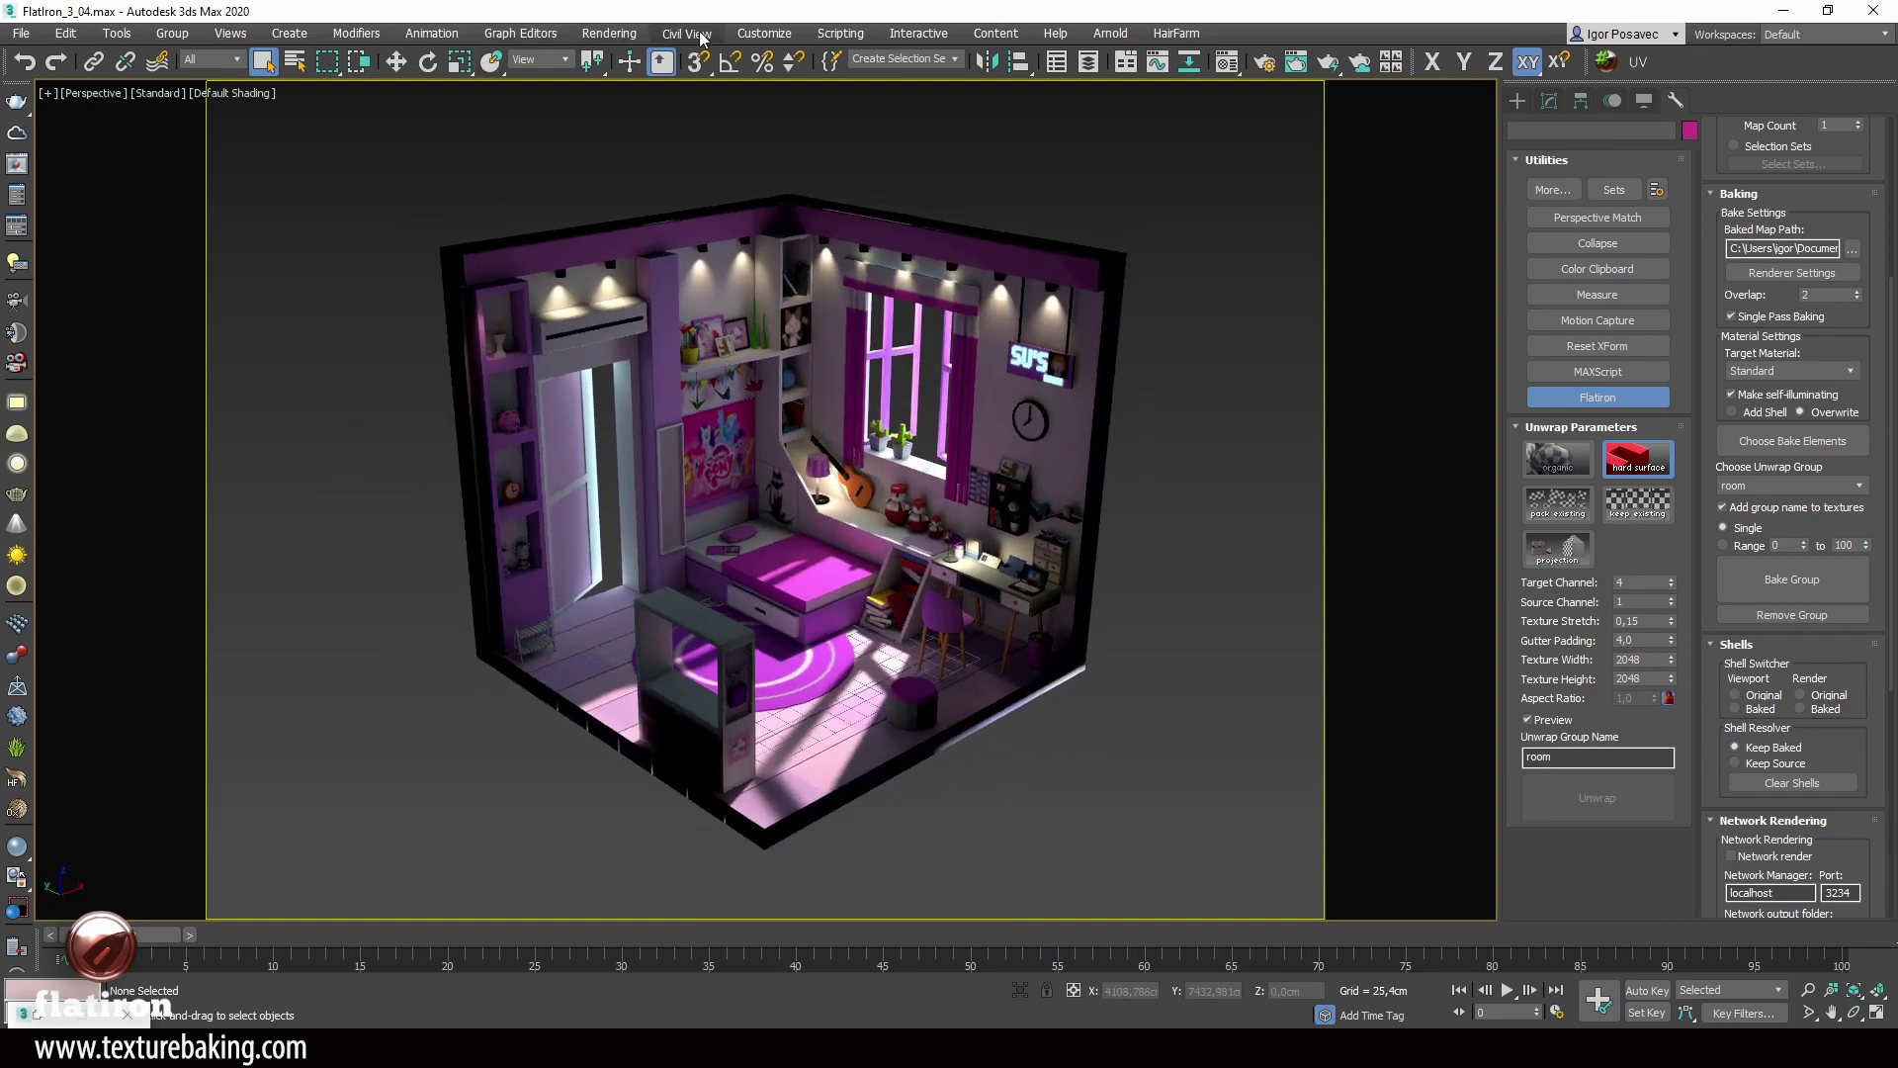
Step: Show the last Arnold render in the Rendered Frame Window beside the baked viewport to compare
left_click(633, 36)
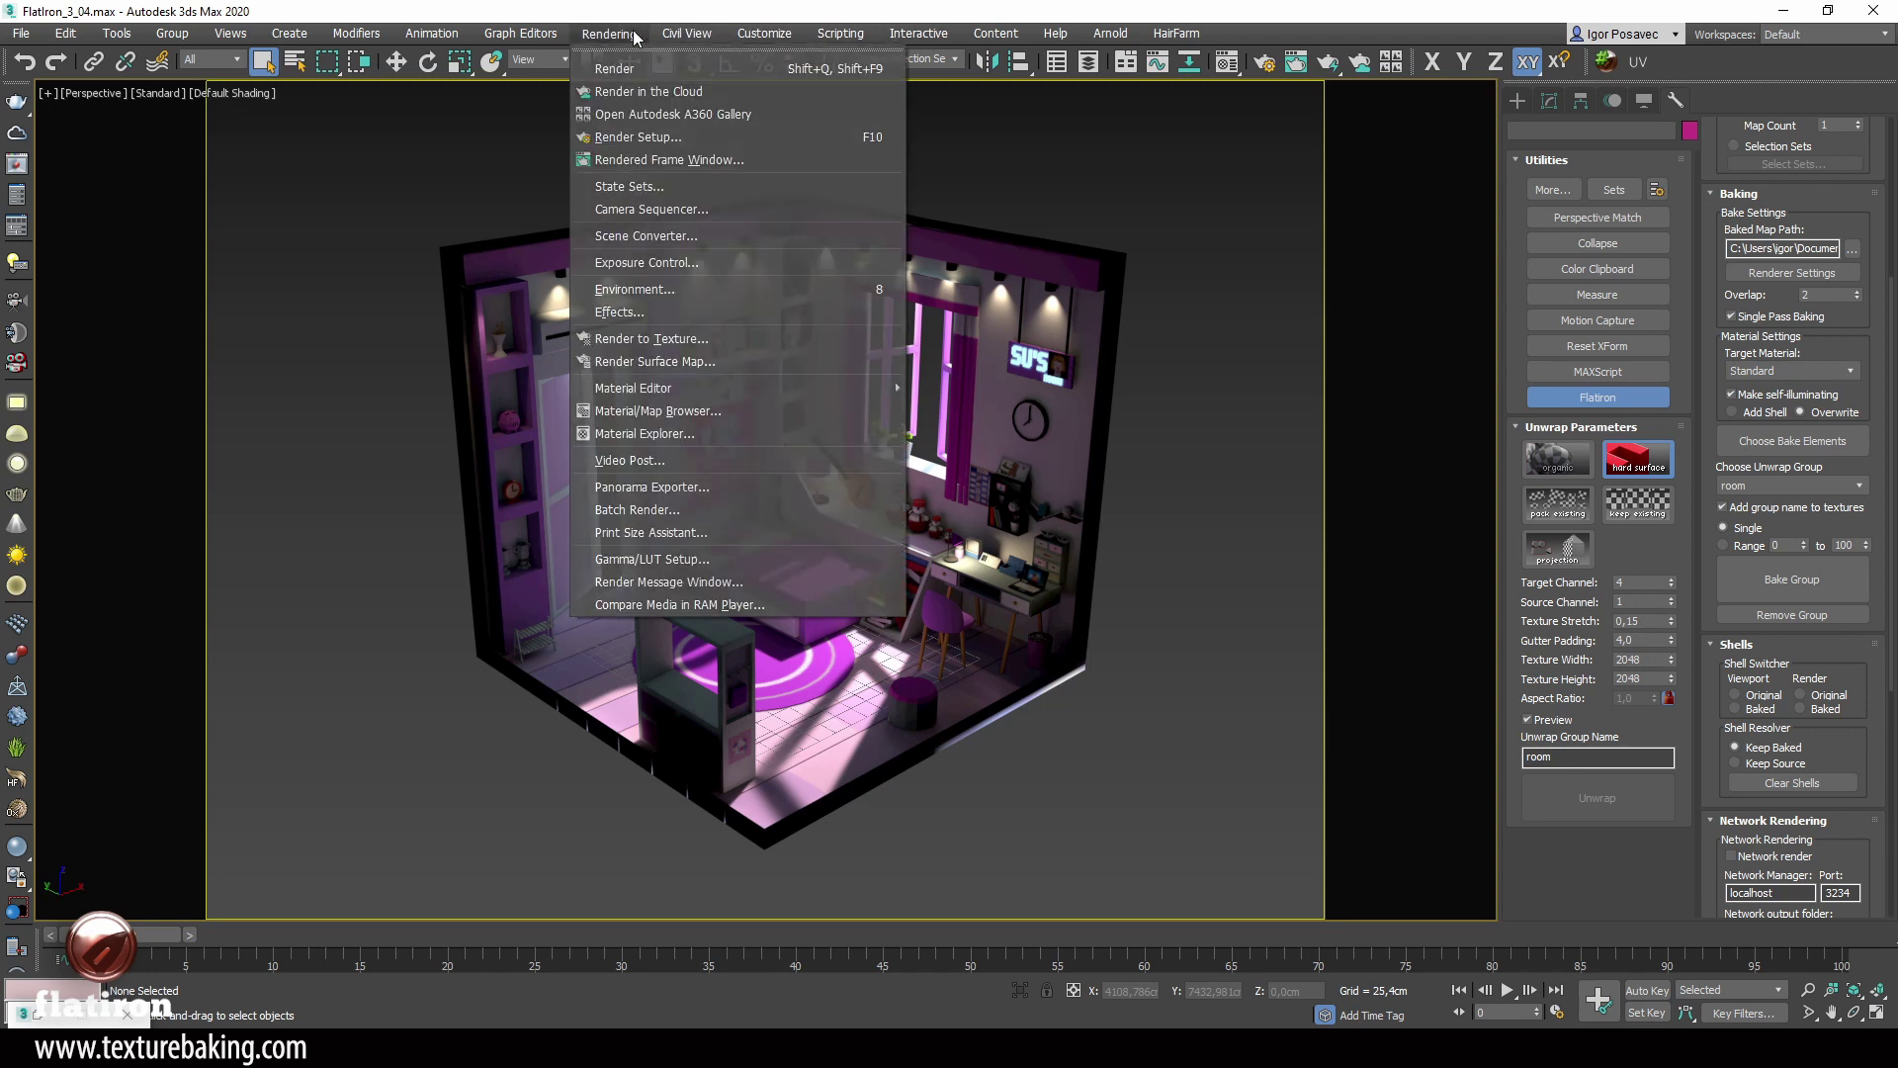
left_click(667, 160)
left_click_drag(139, 257, 600, 147)
scroll(1050, 444, "up", 2)
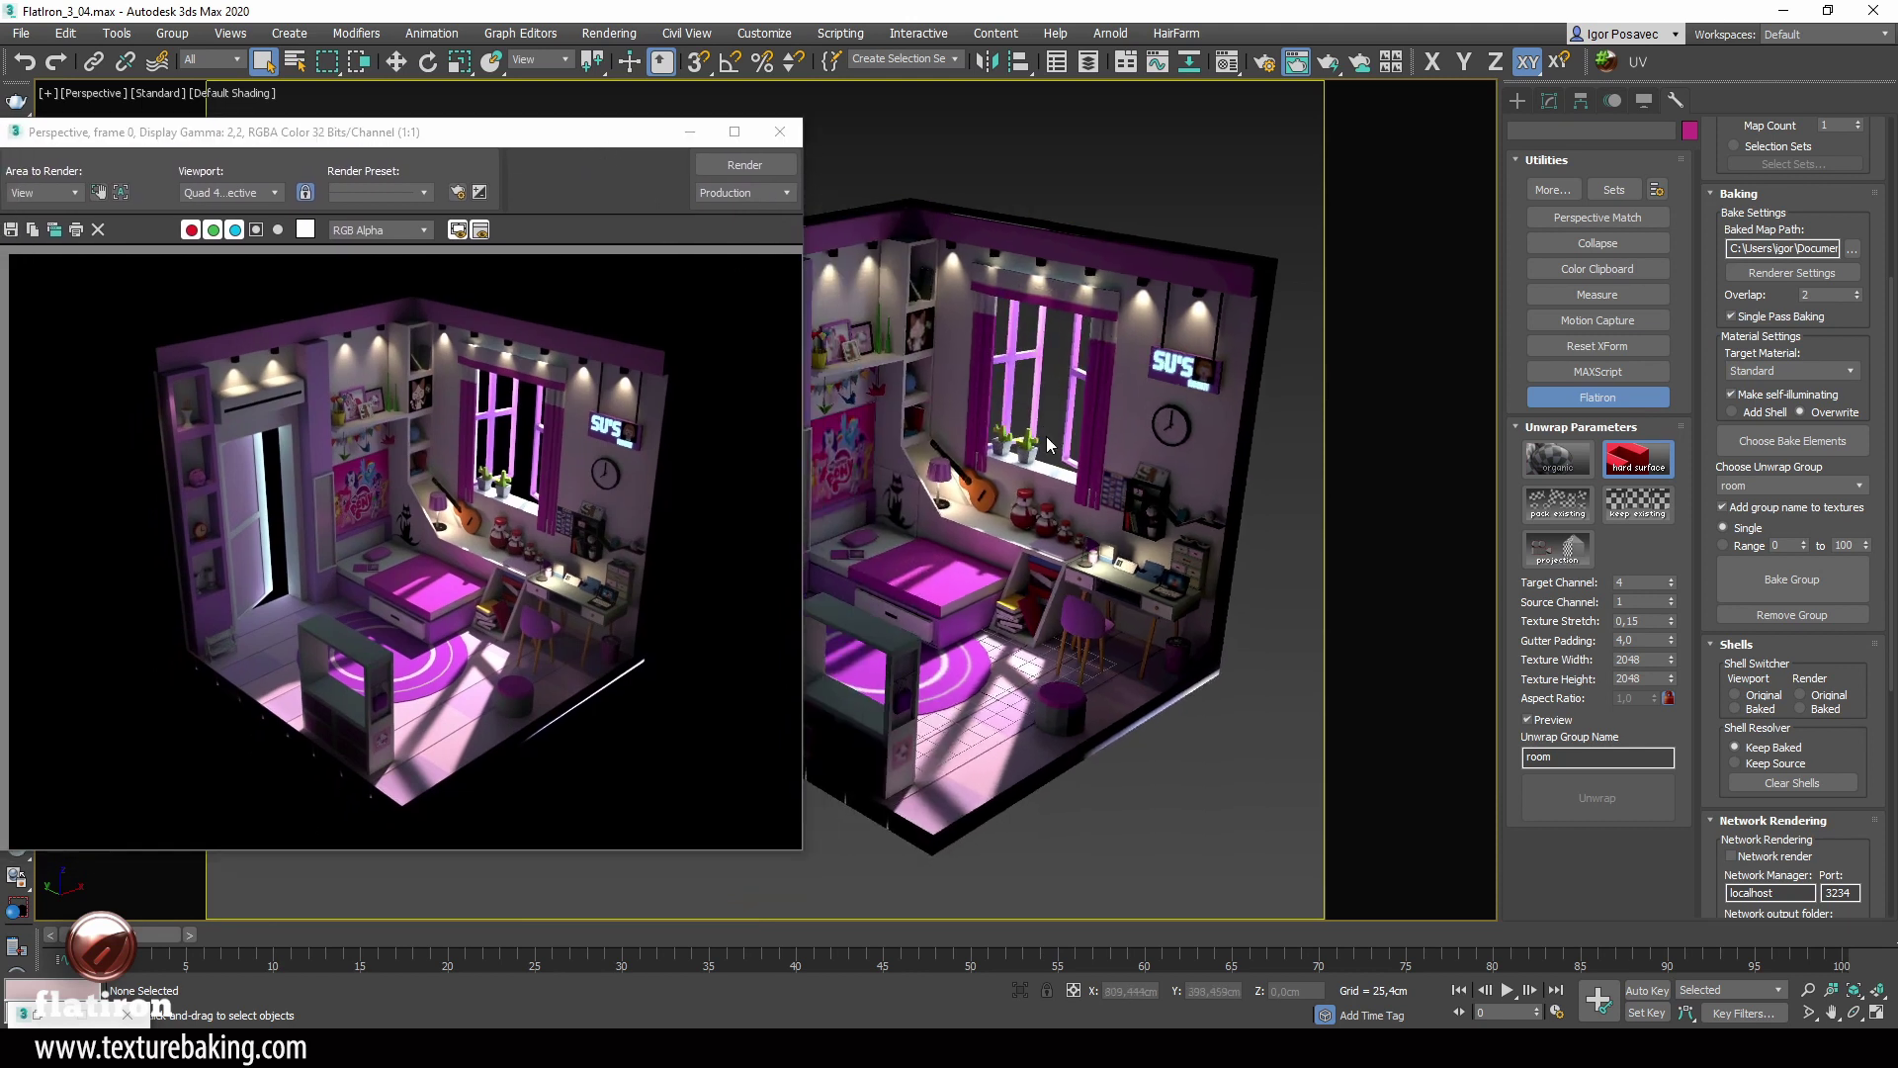
scroll(1183, 516, "down", 2)
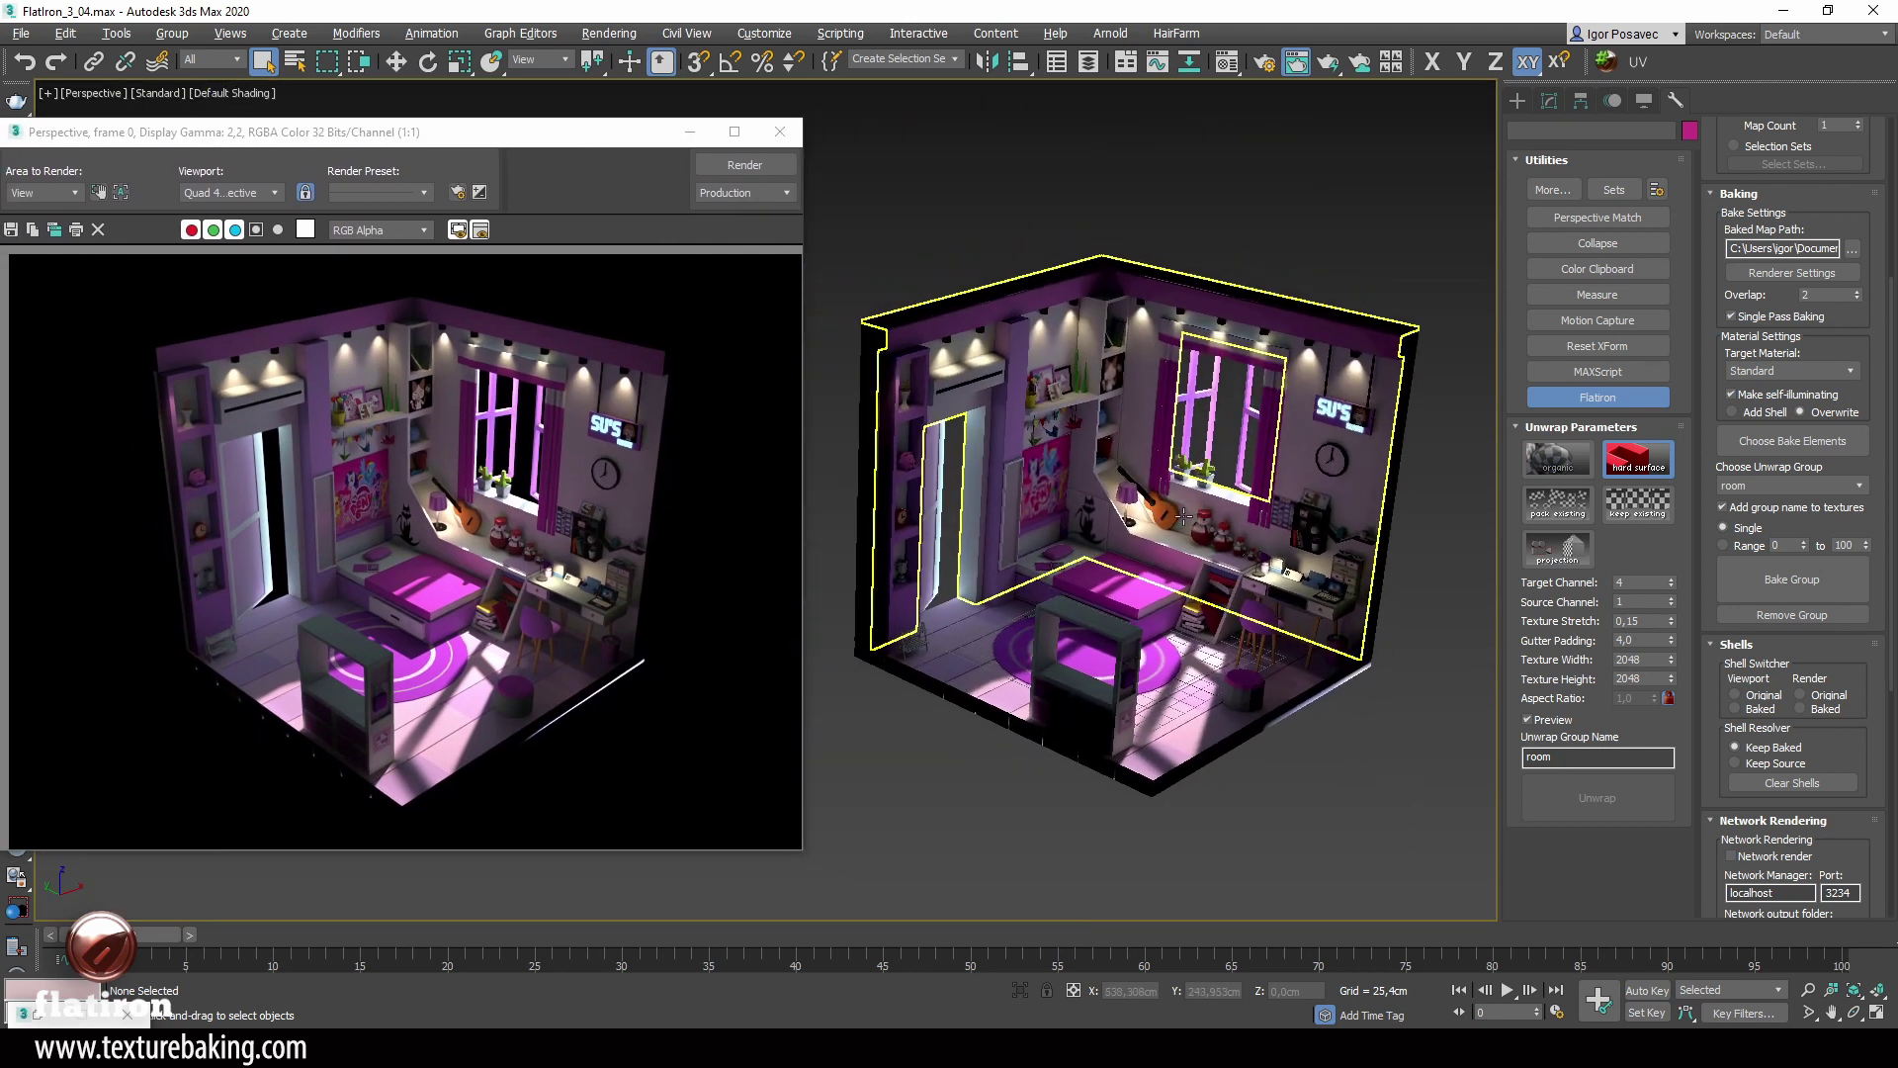
scroll(1186, 513, "up", 3)
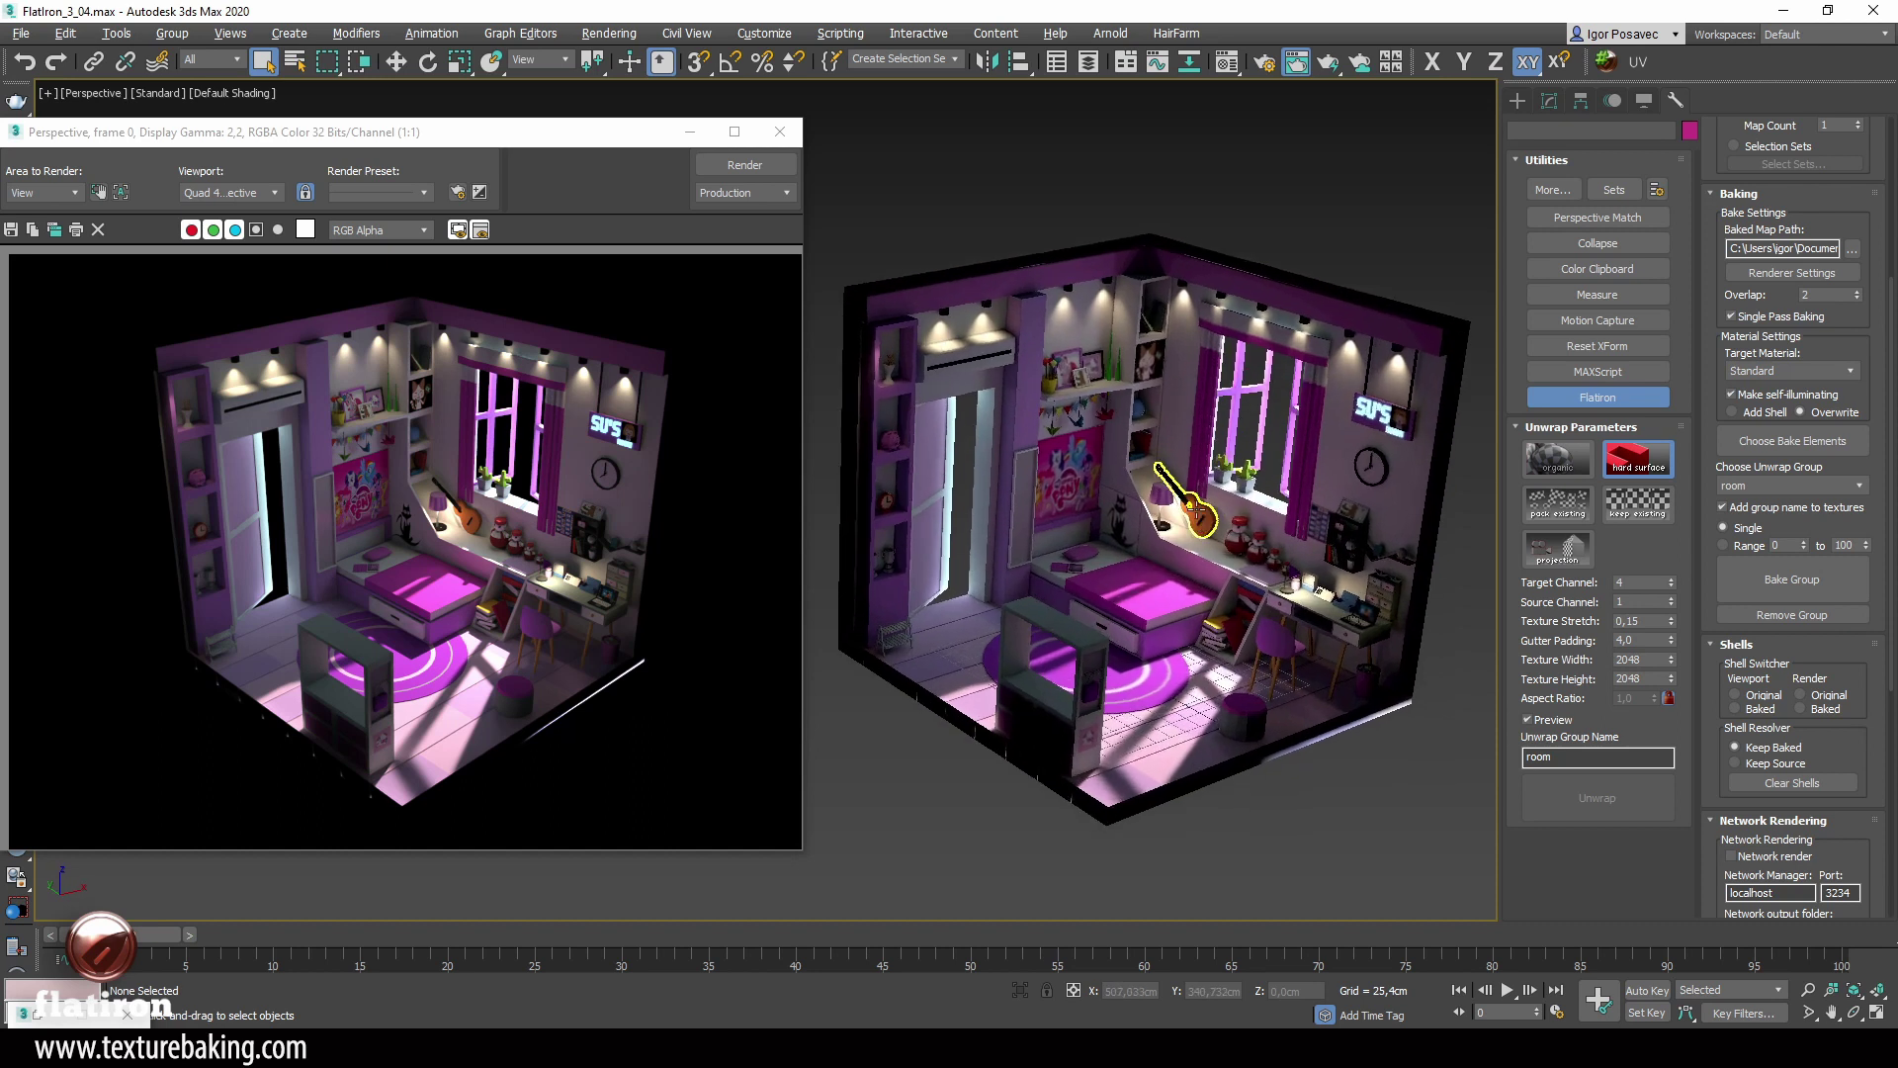
scroll(1187, 513, "up", 3)
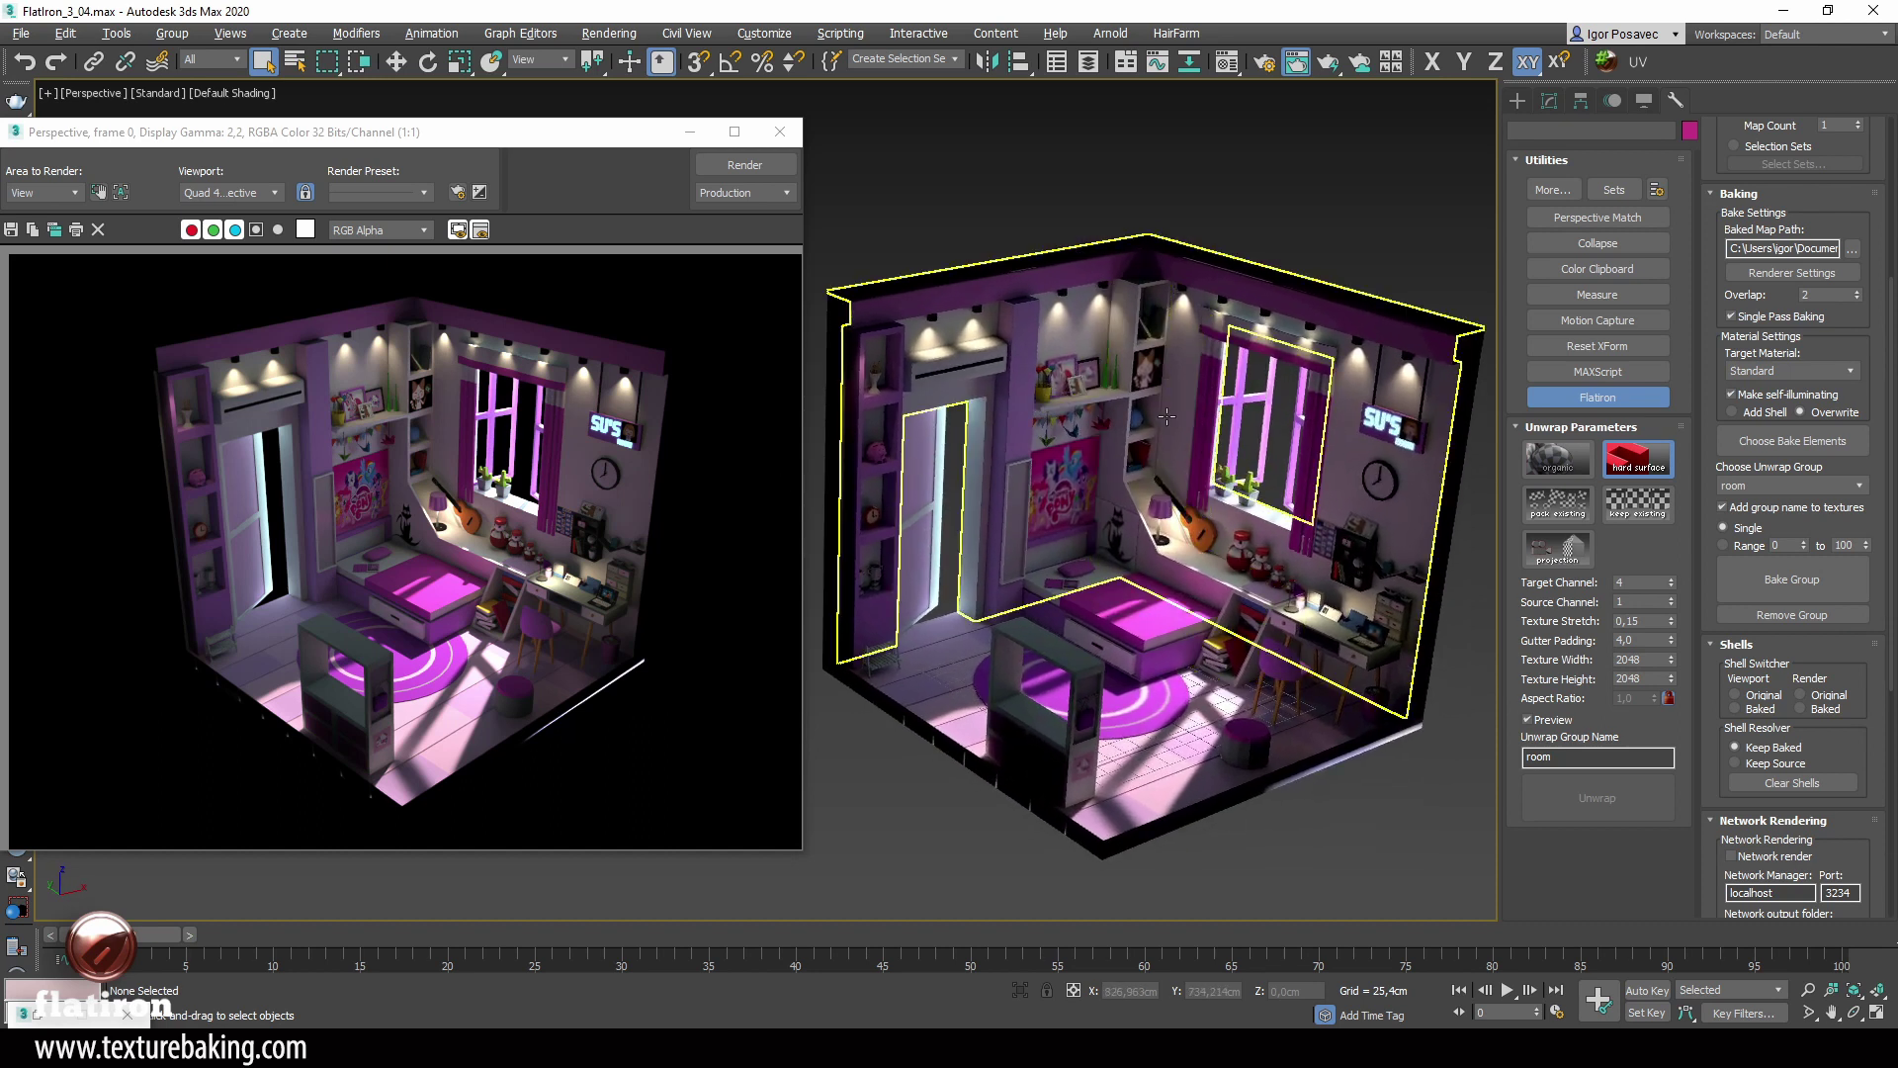
mouse_move(450, 139)
left_mouse_down()
mouse_move(599, 157)
mouse_move(470, 155)
left_mouse_up()
mouse_move(1137, 534)
middle_mouse_down("alt")
mouse_move(1107, 544)
mouse_move(1048, 474)
mouse_move(1103, 563)
mouse_move(1128, 553)
middle_mouse_up("alt")
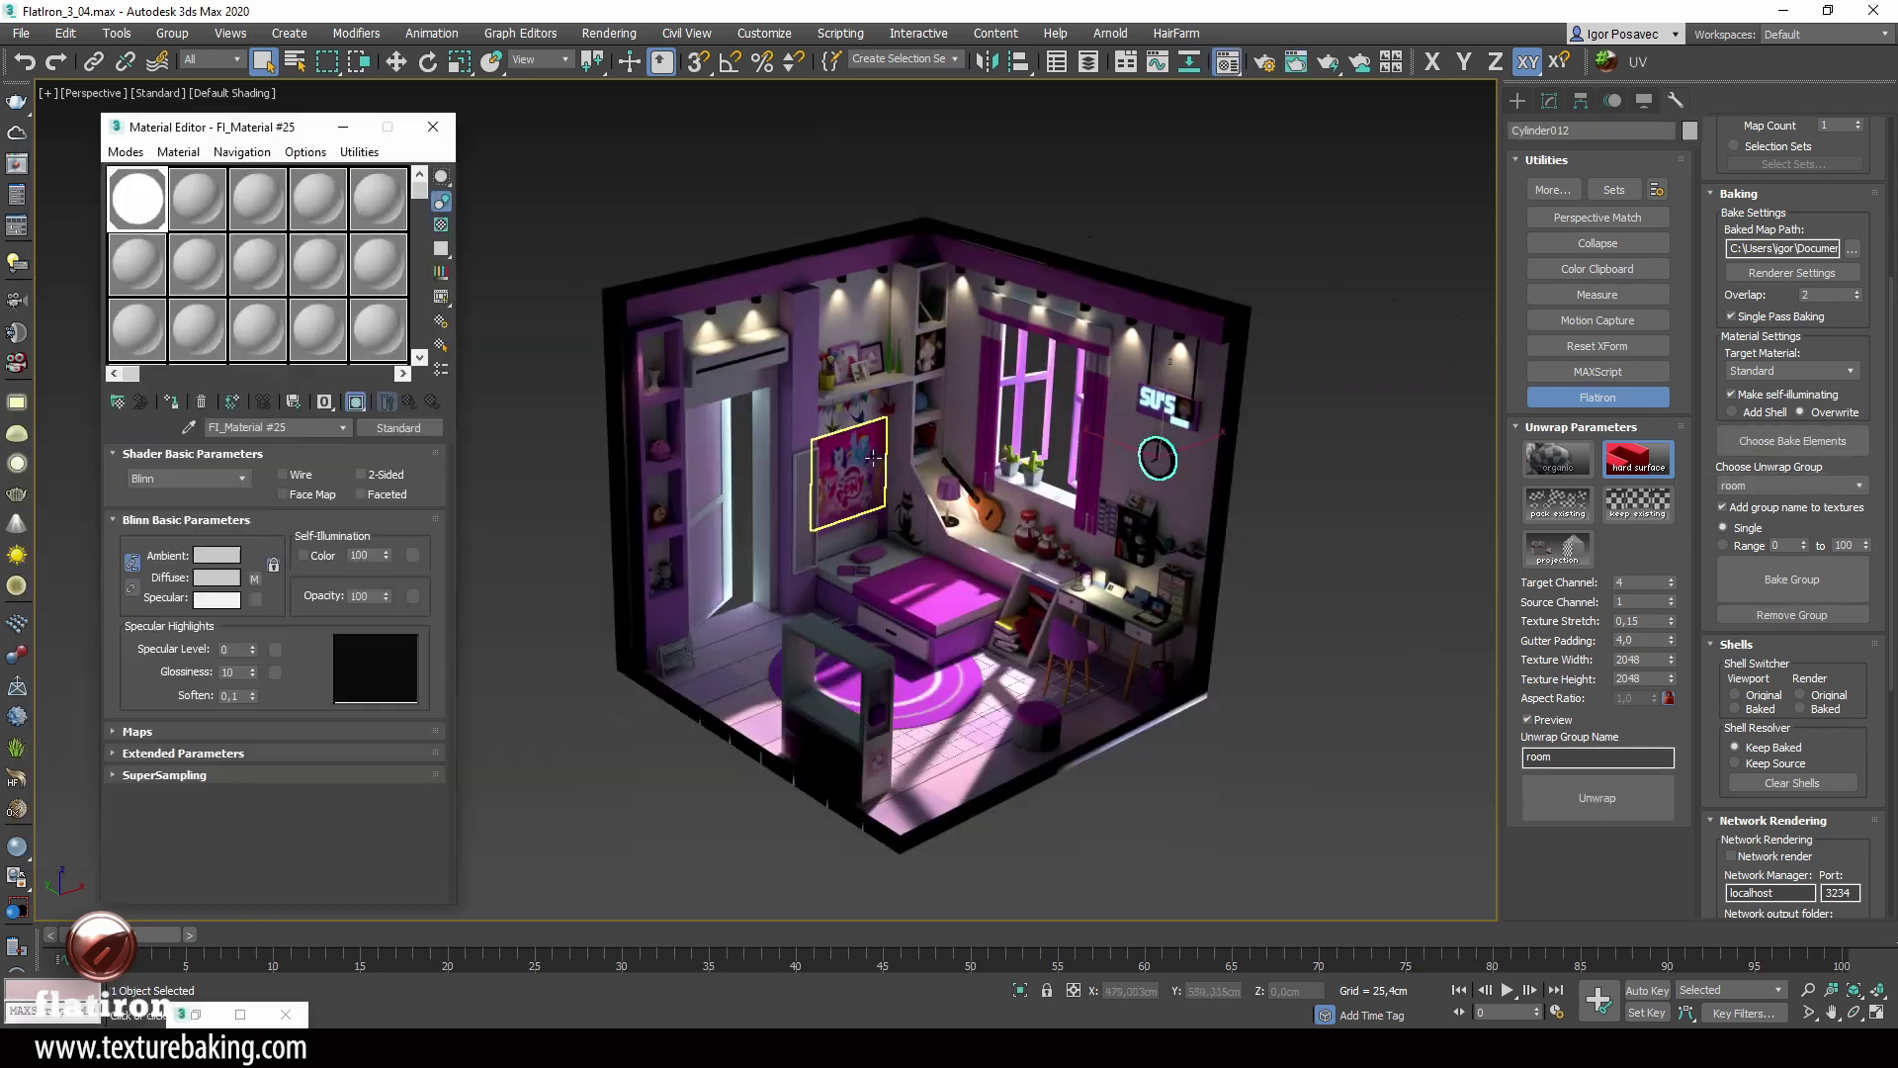
Step: Inspect FI_Material #25's room_Arnold_RGBA diffuse bitmap, which reads map channel 4
middle_click_drag(644, 170, 605, 212)
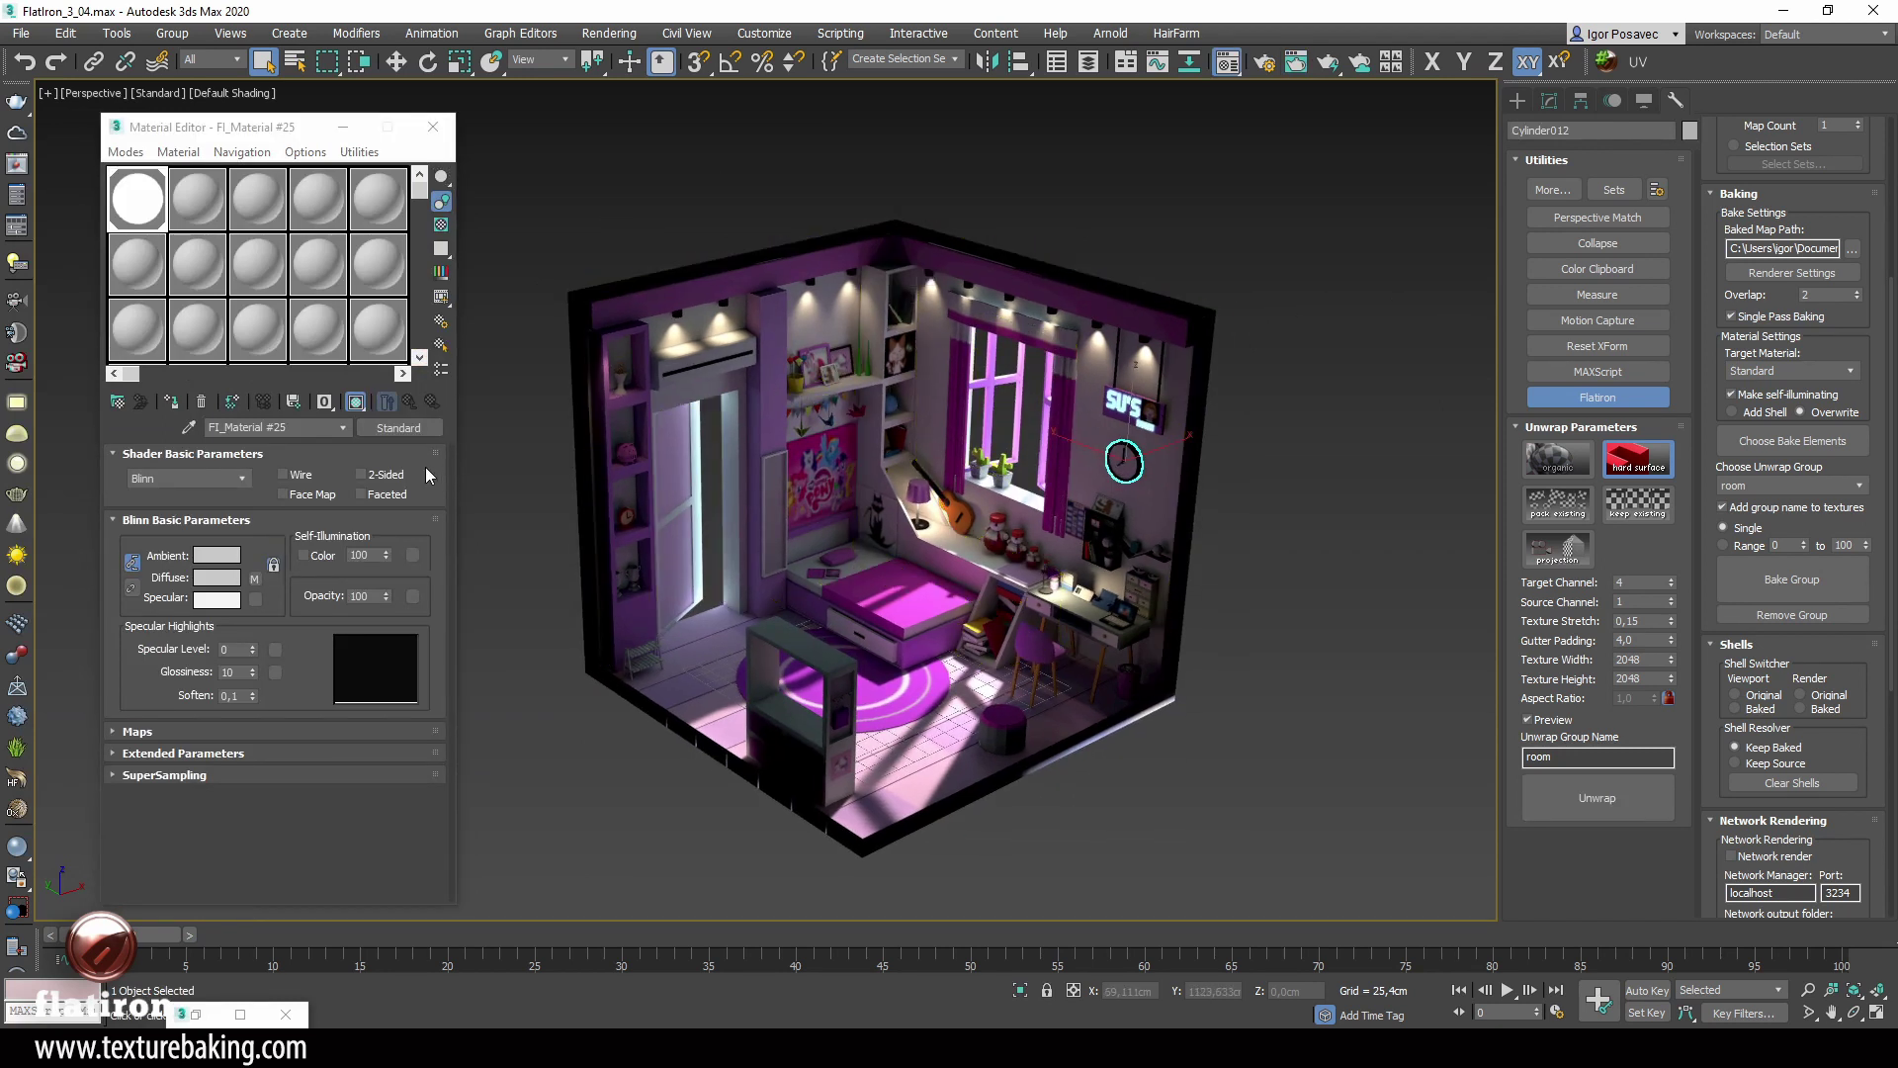
left_click(254, 578)
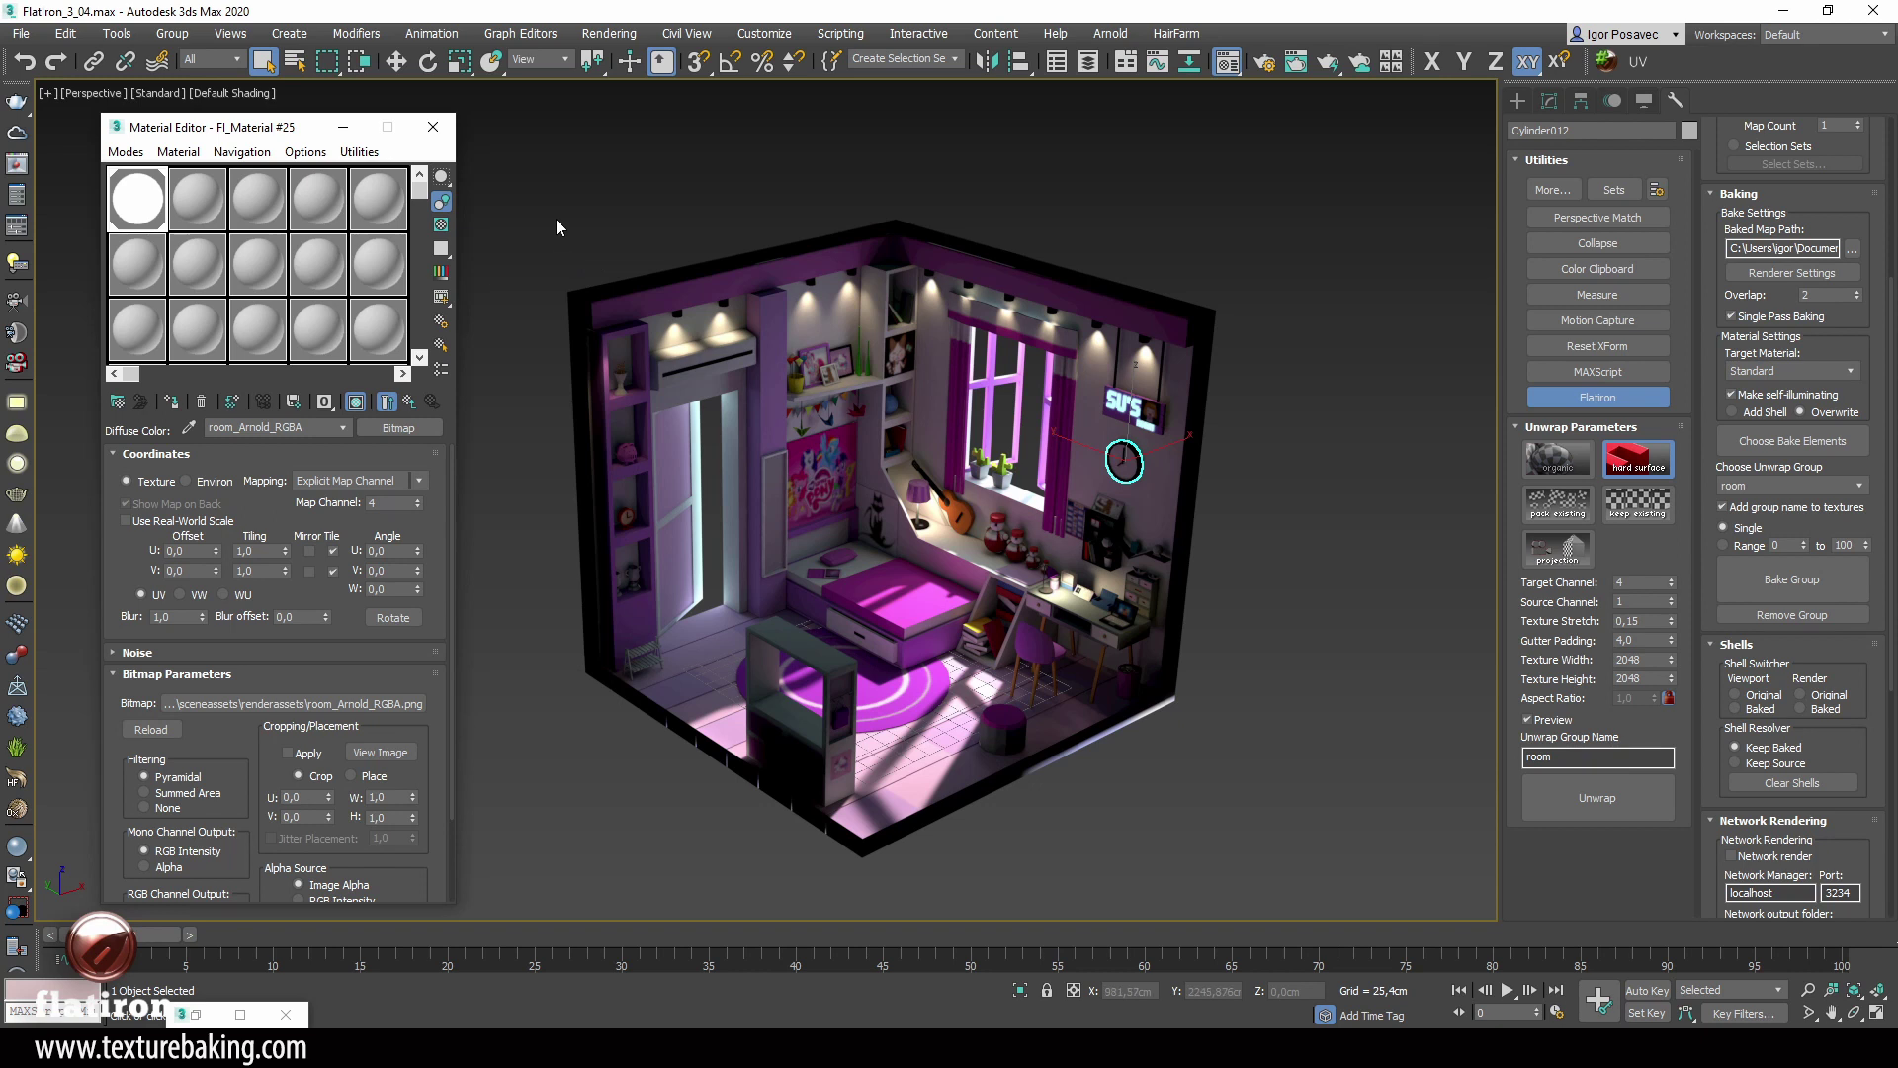
left_click_drag(1203, 771, 1295, 875)
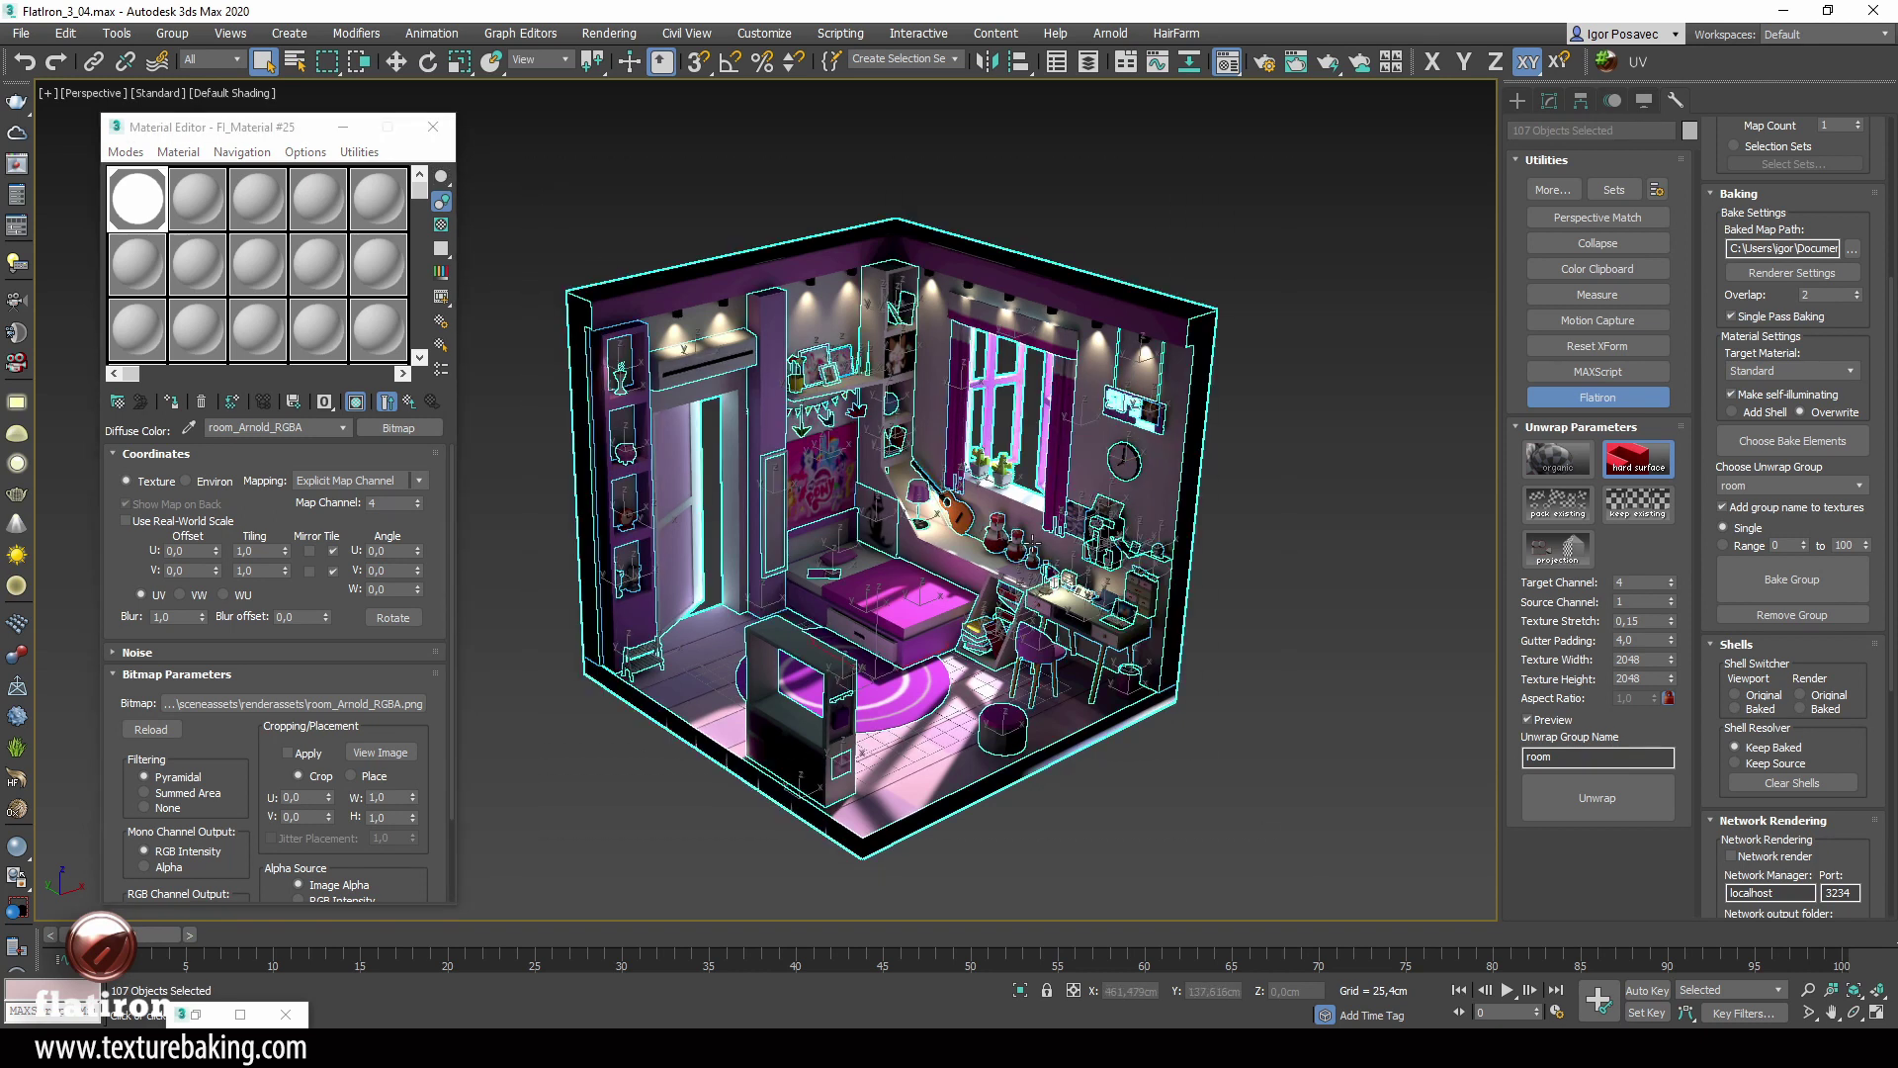
left_click(1142, 267)
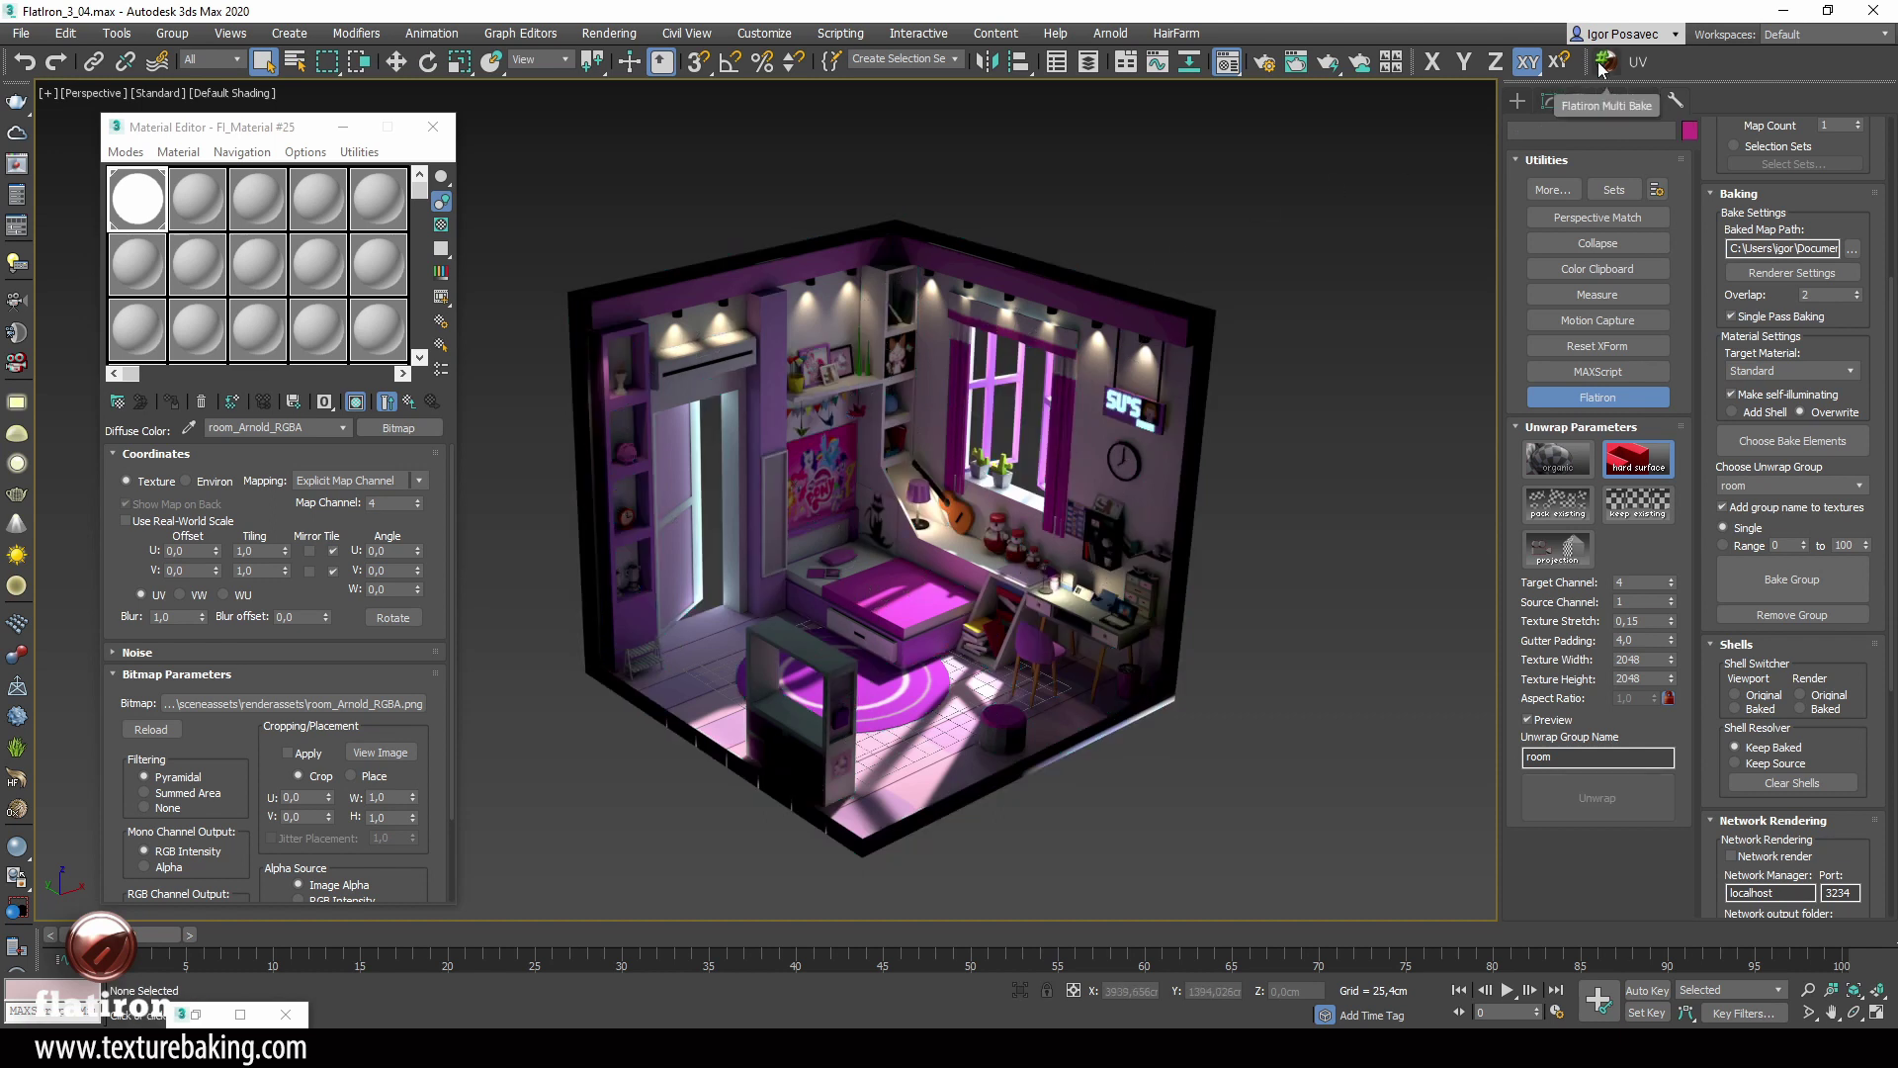
Step: Copy all room objects' UVs from map channel 4 into map channel 1
left_click(1646, 74)
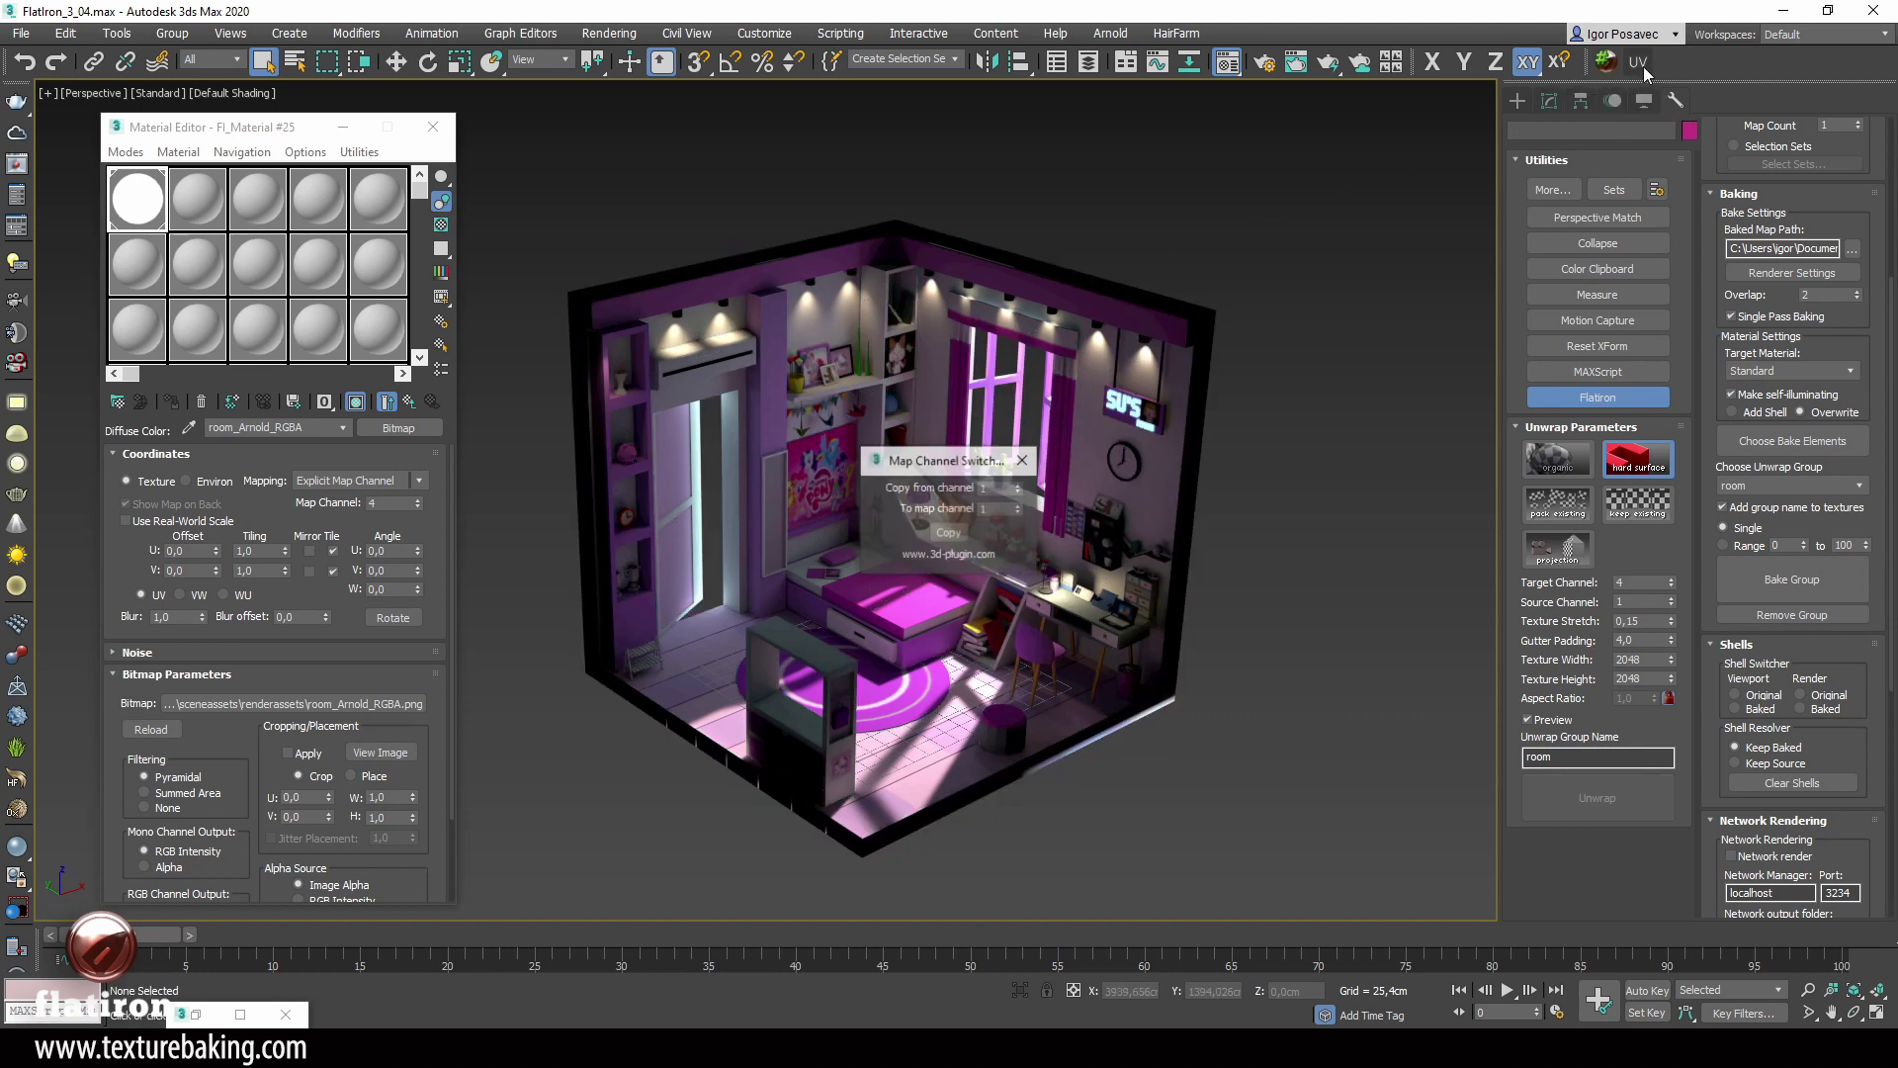
left_click_drag(917, 467, 1212, 166)
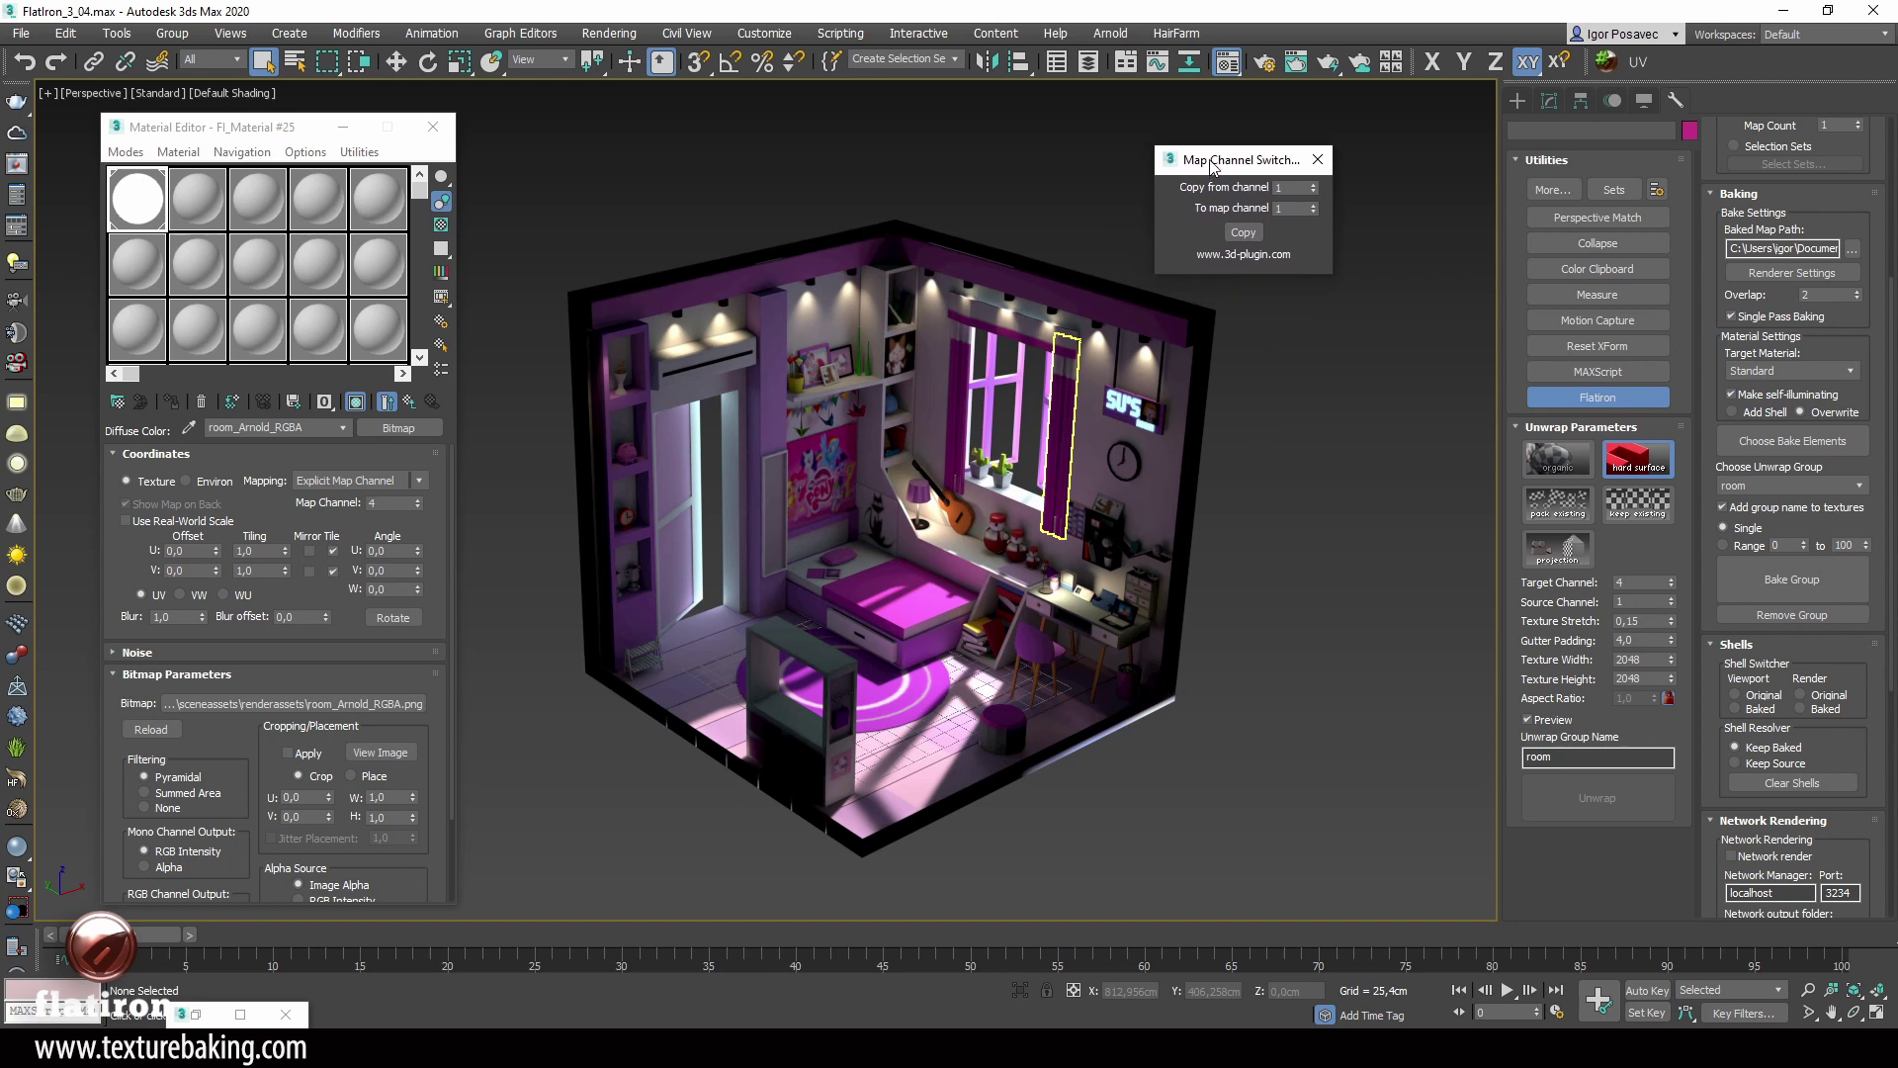
left_click(1254, 384)
key("ctrl+a")
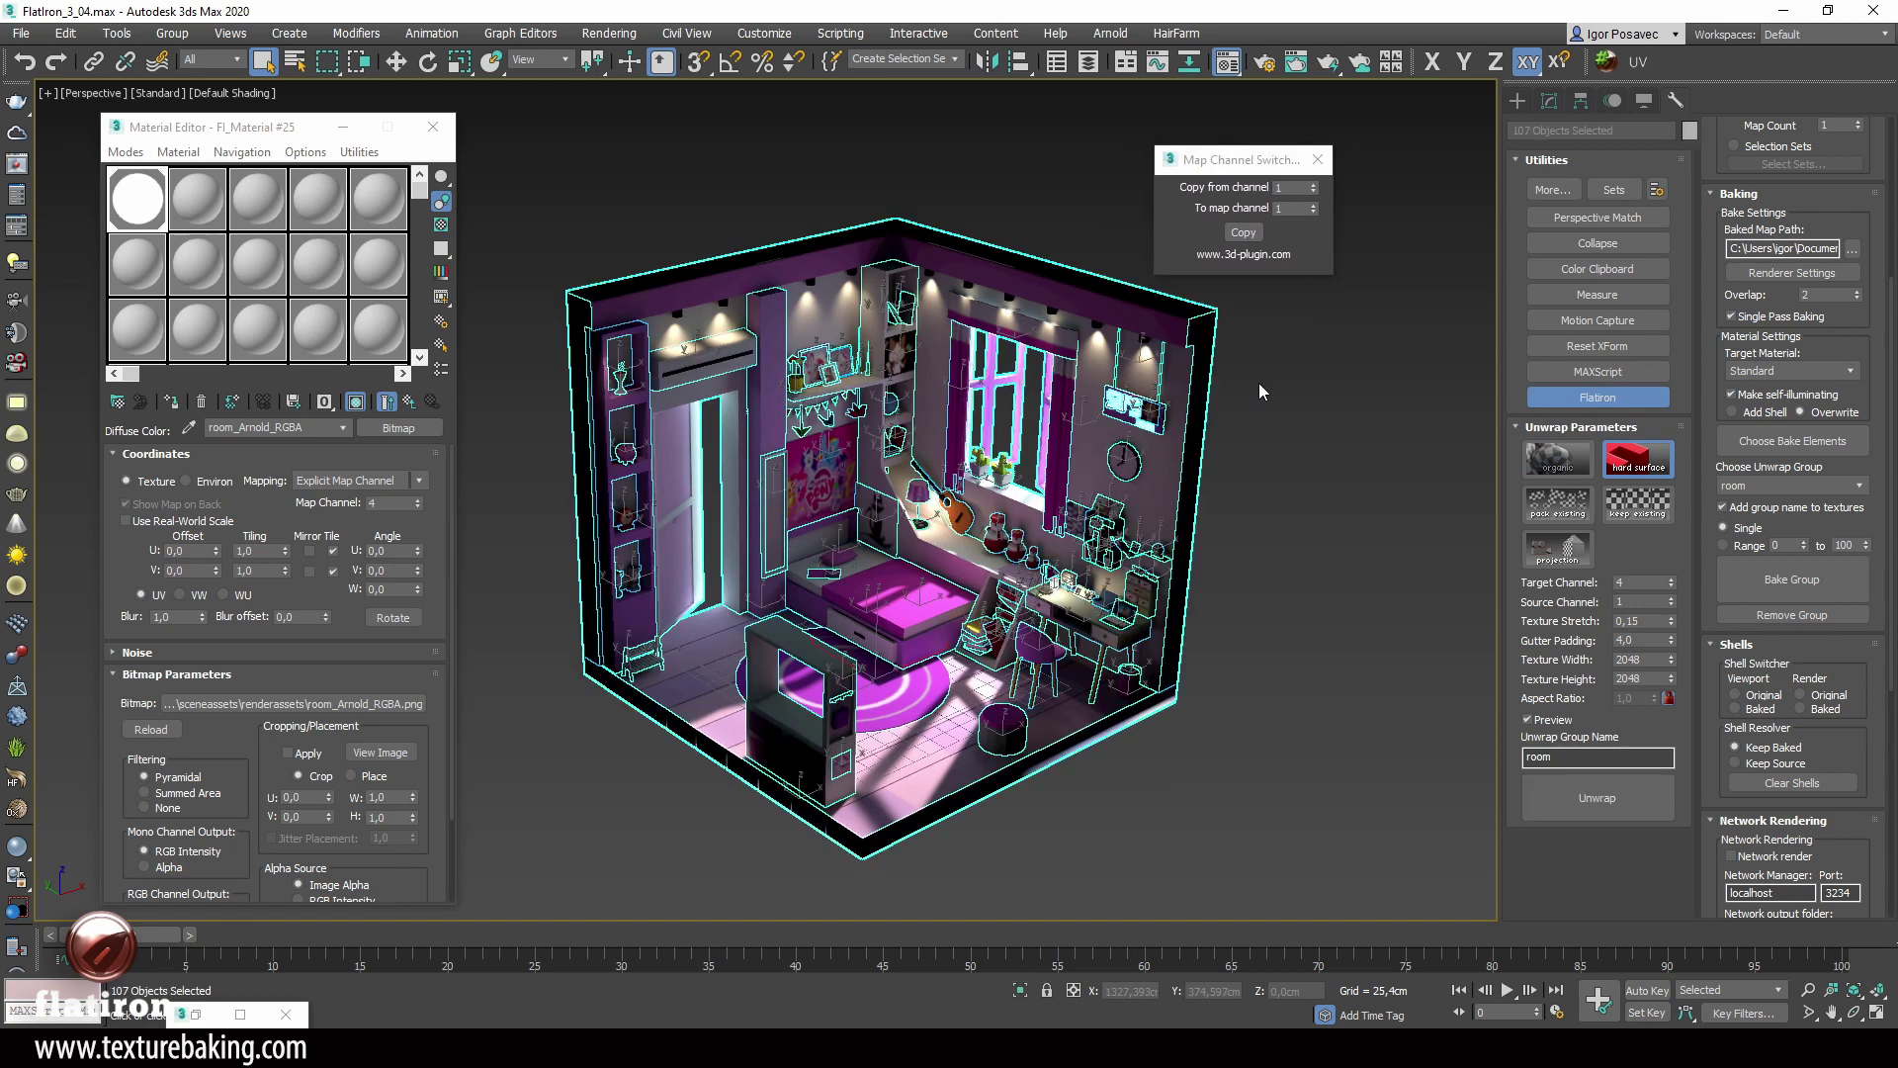
left_click(1315, 183)
left_click(1247, 233)
left_click(1318, 159)
left_click(1186, 198)
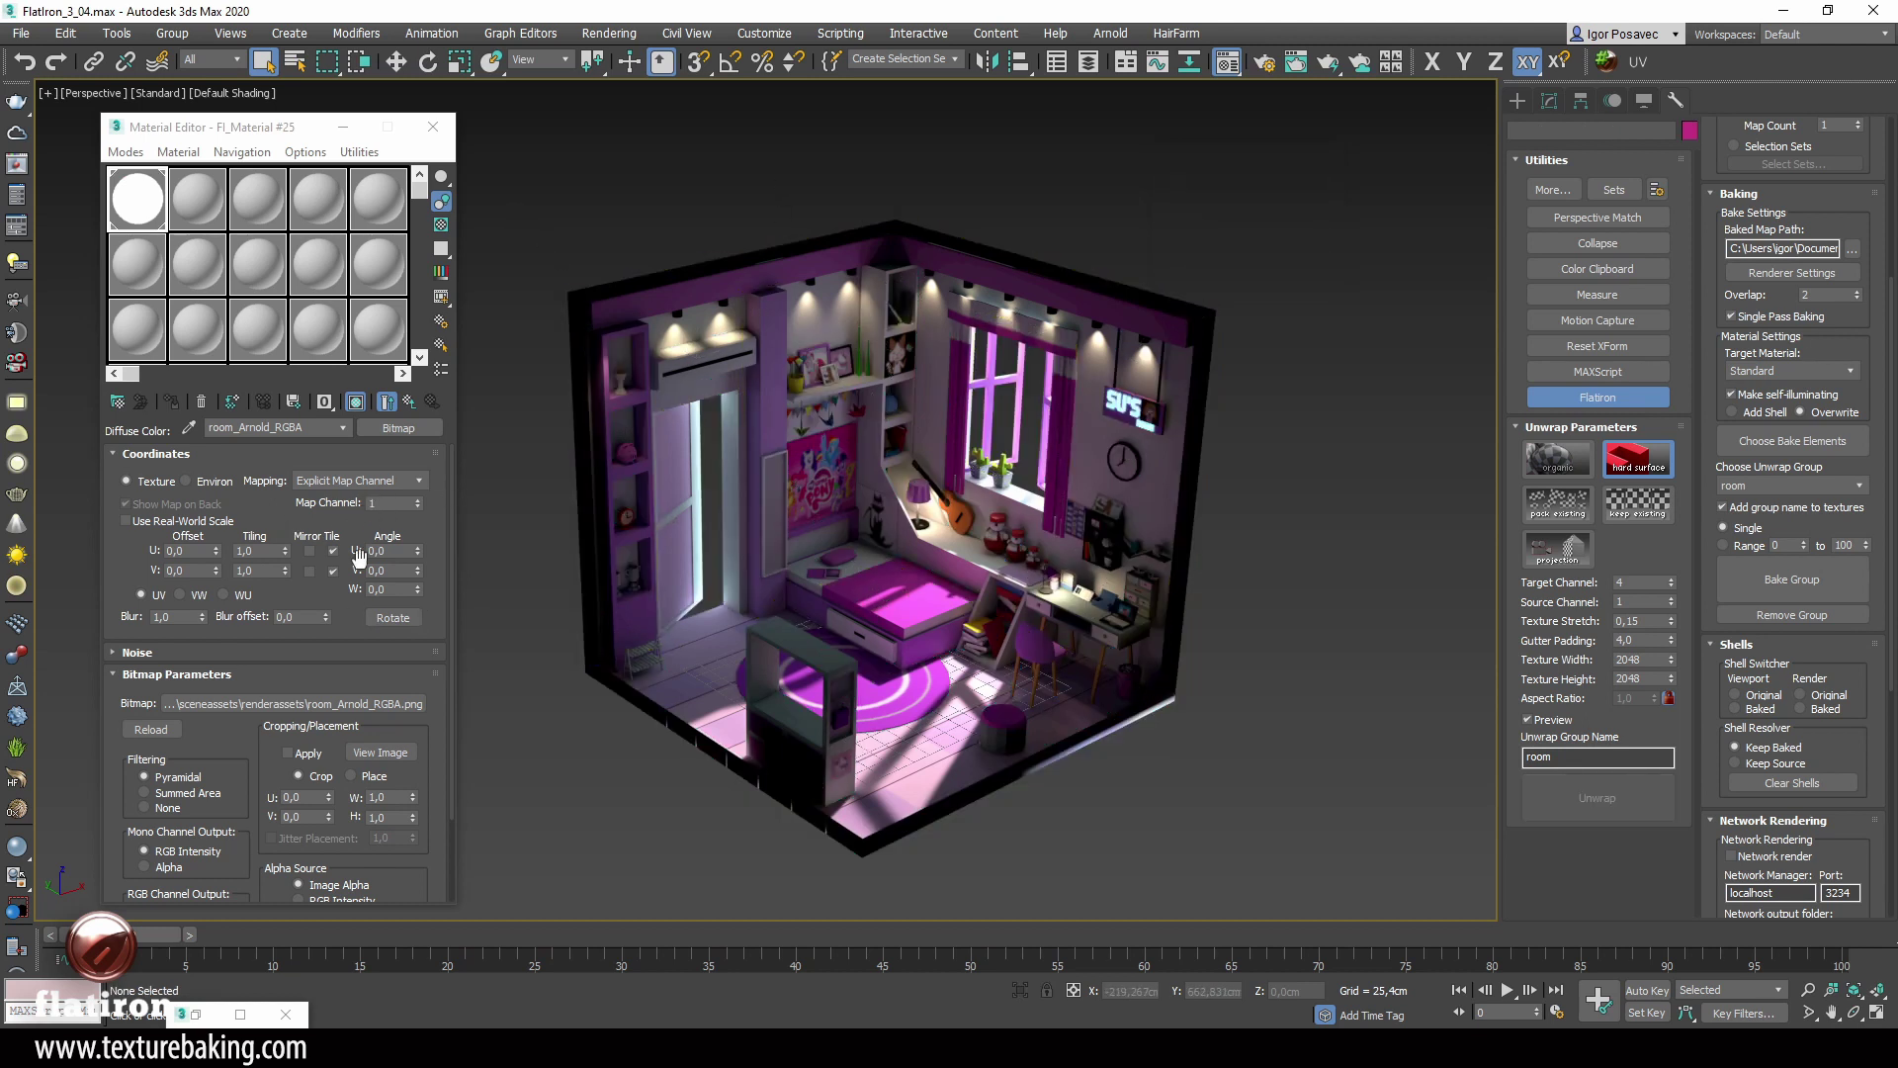
Step: Check the shell and left shelf, then marquee-select all 107 room objects
left_click(615, 318)
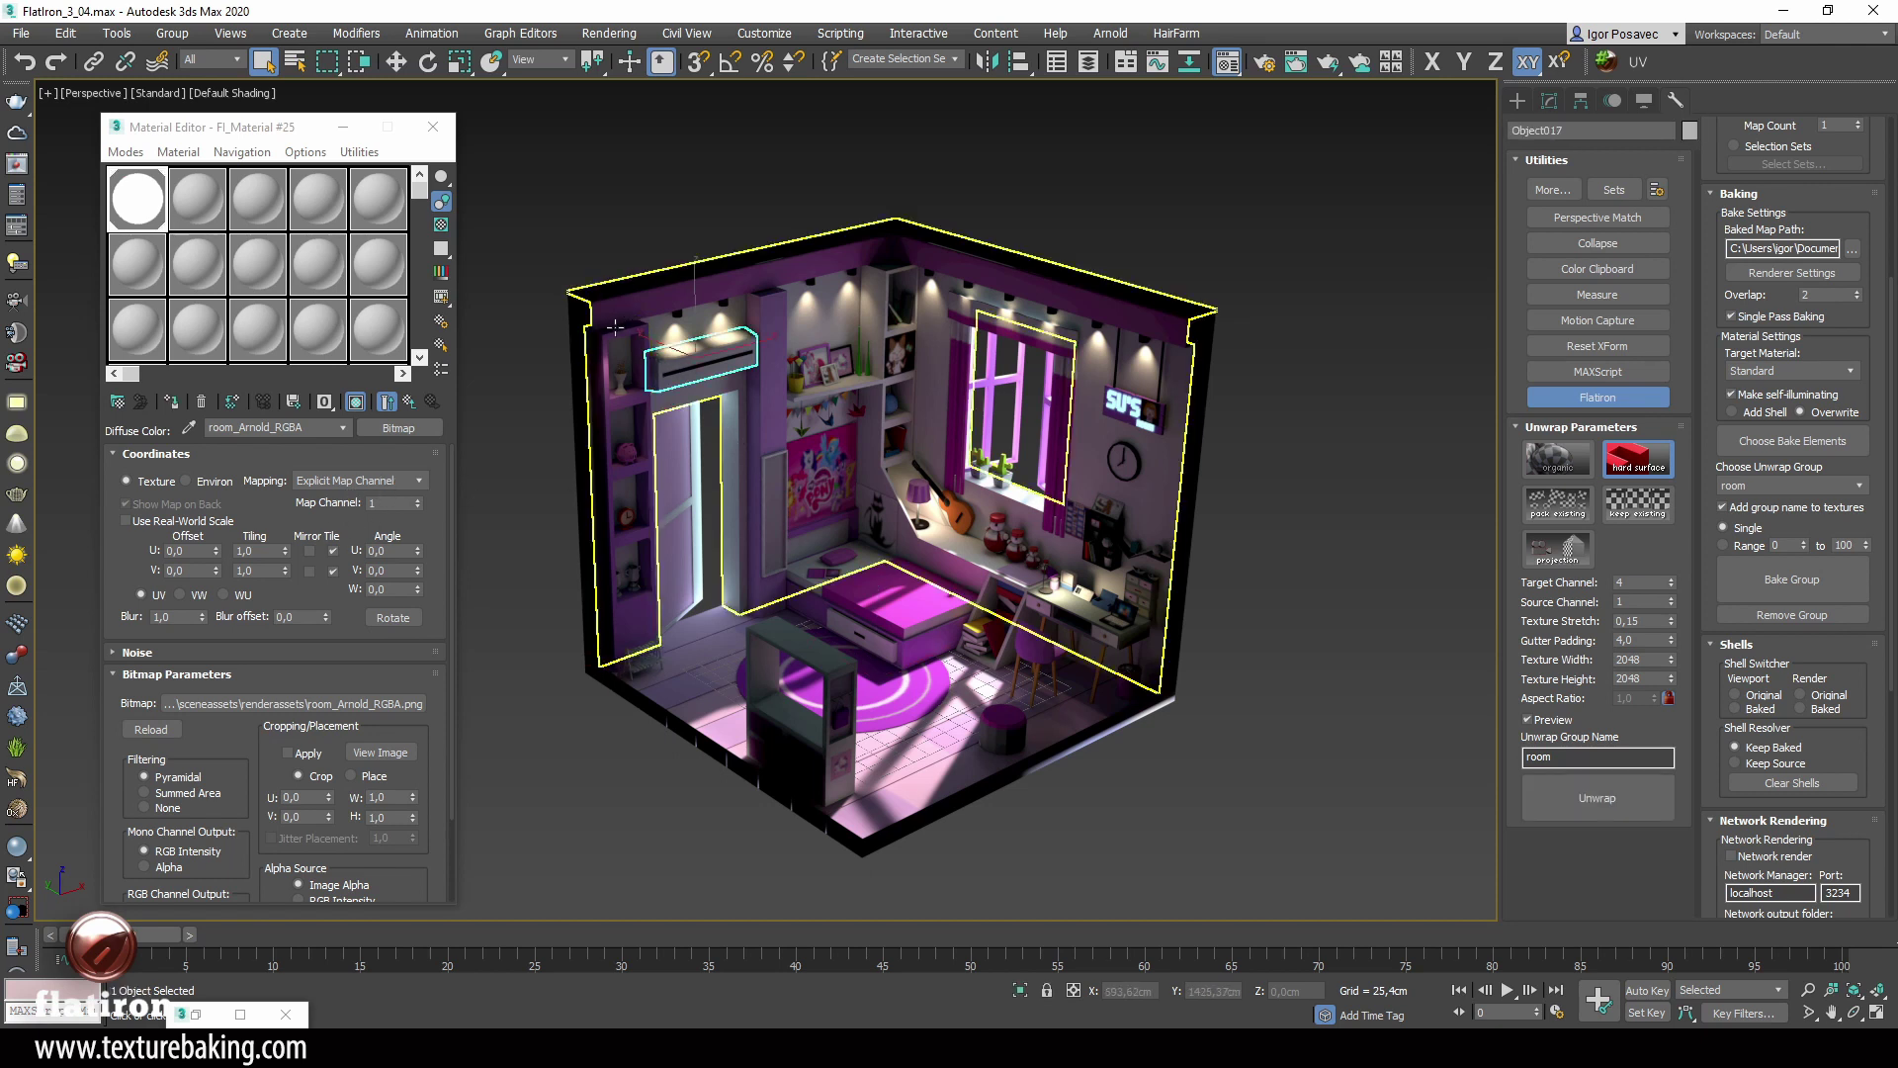
left_click(631, 346)
left_click_drag(549, 163, 1348, 865)
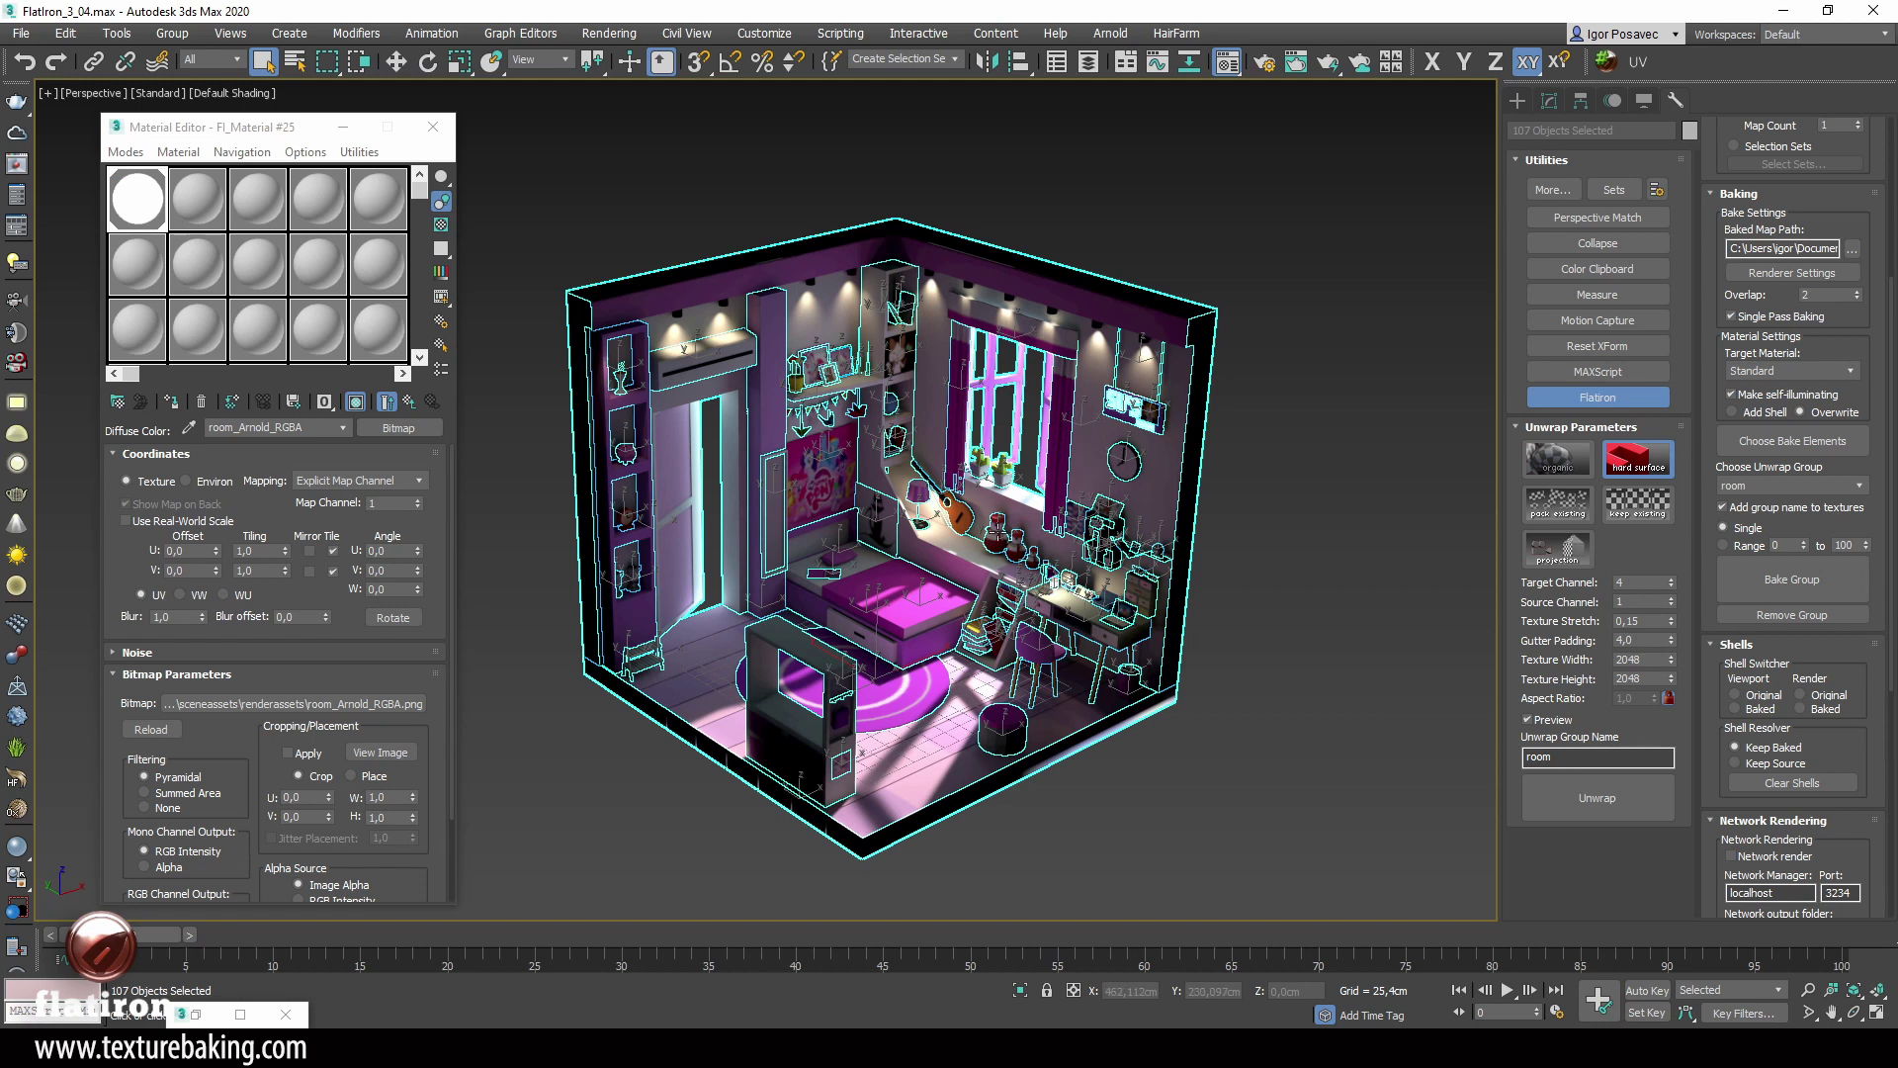
left_click(1285, 461)
left_click_drag(526, 184, 1382, 870)
Step: Collapse the selected room objects into a single mesh, Box143
left_click(1625, 245)
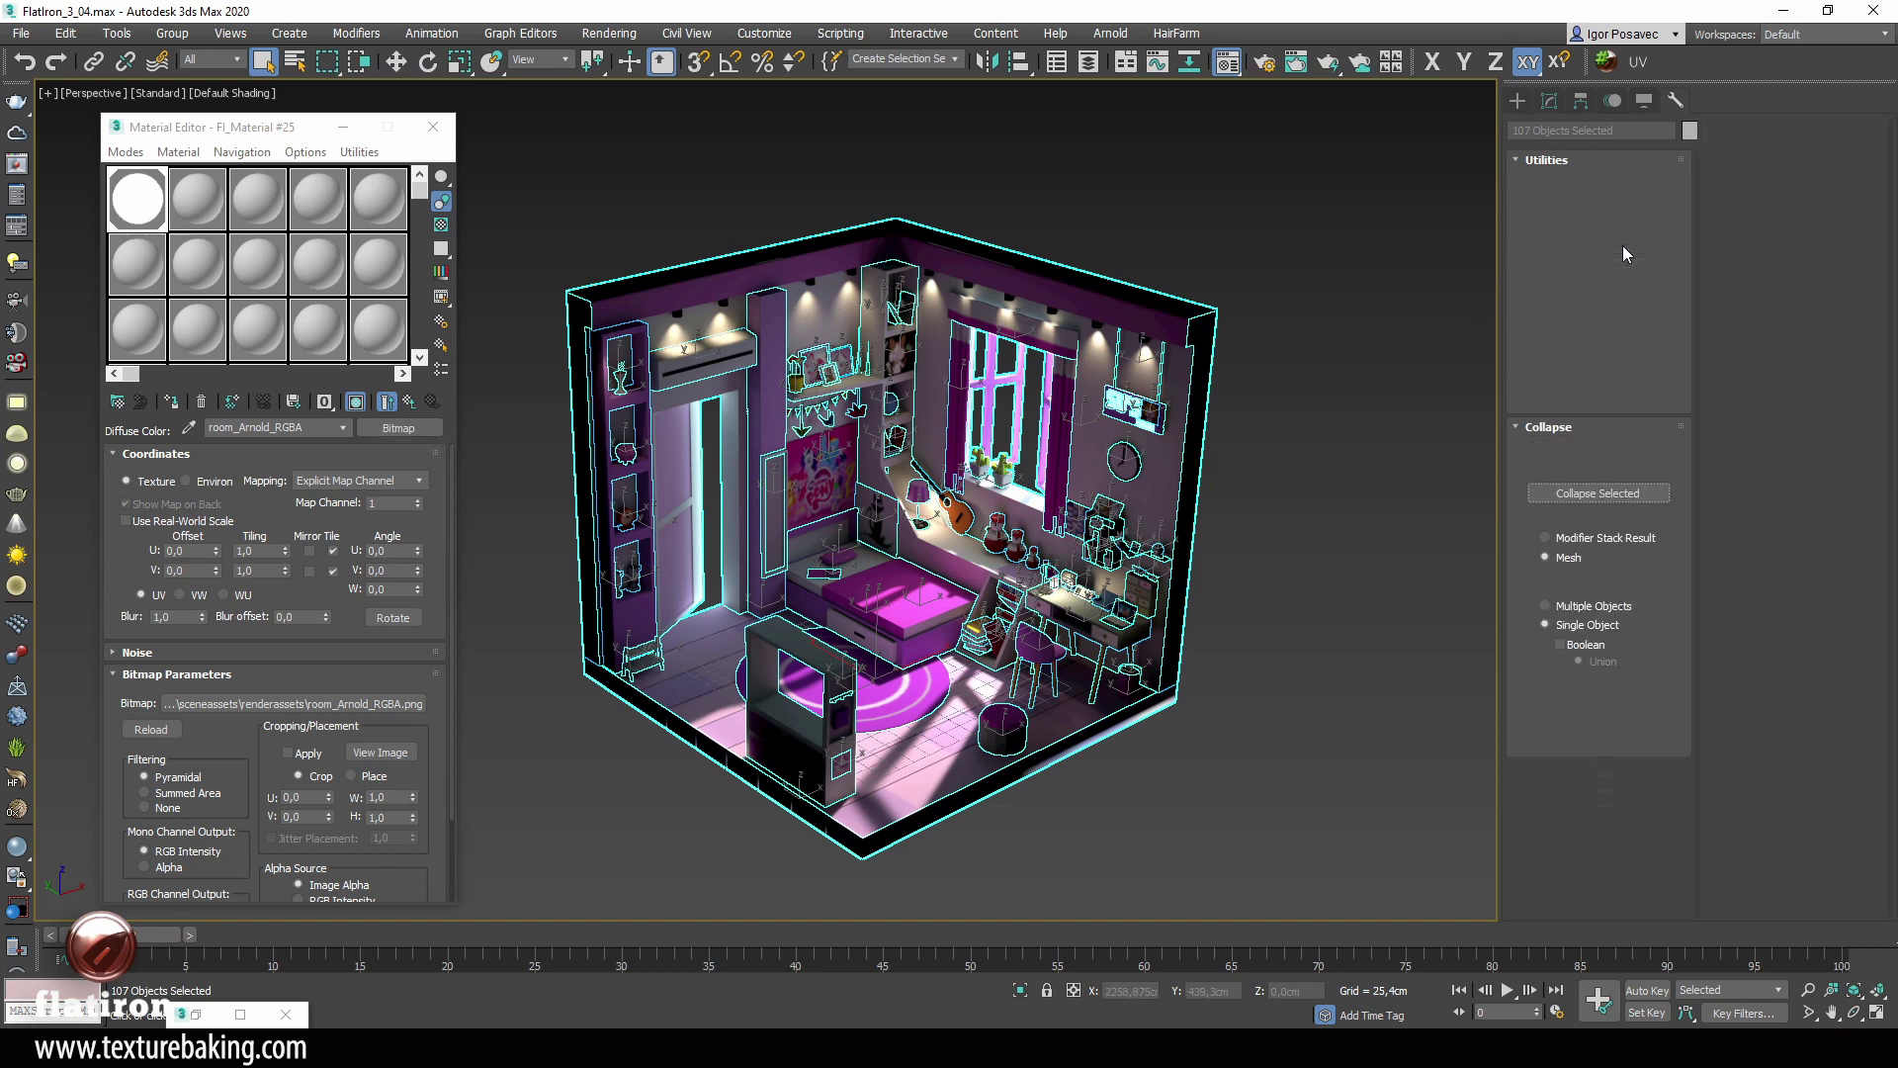
left_click(1622, 496)
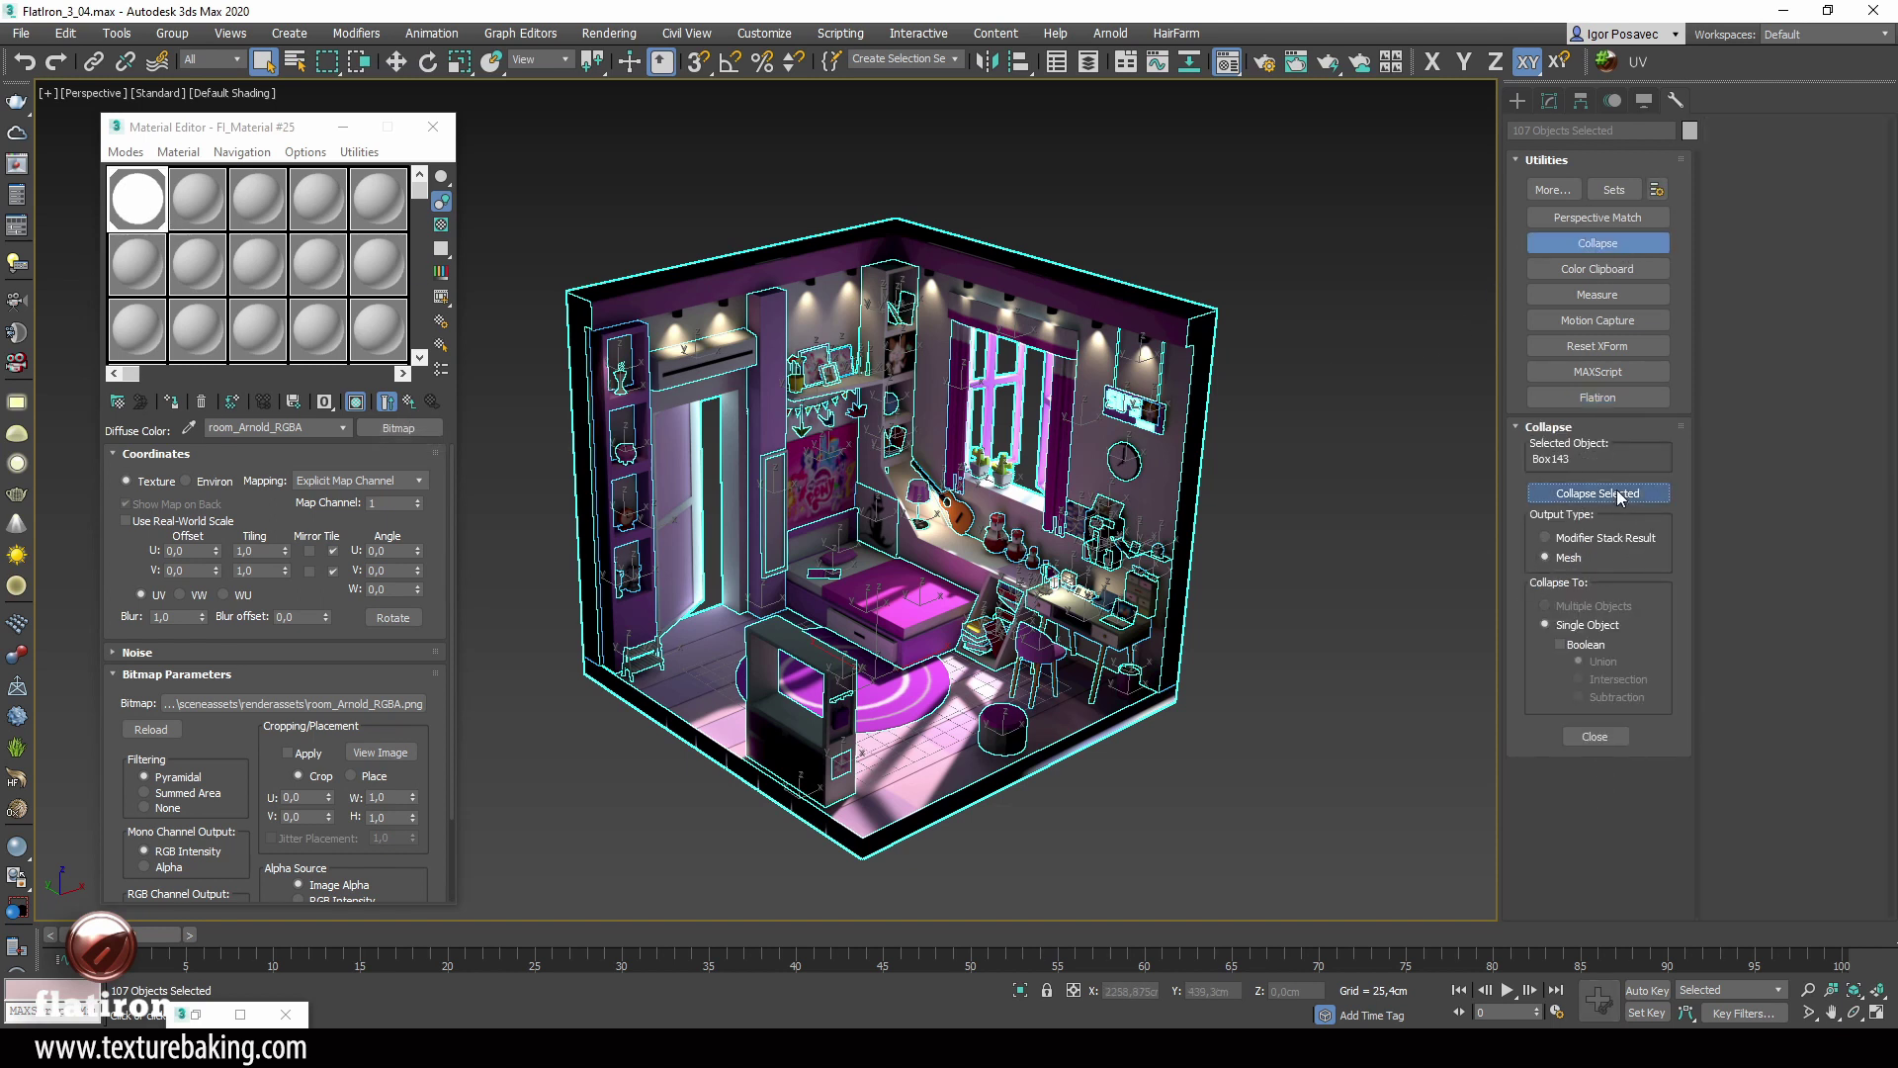
middle_click_drag(886, 583, 861, 542, "alt")
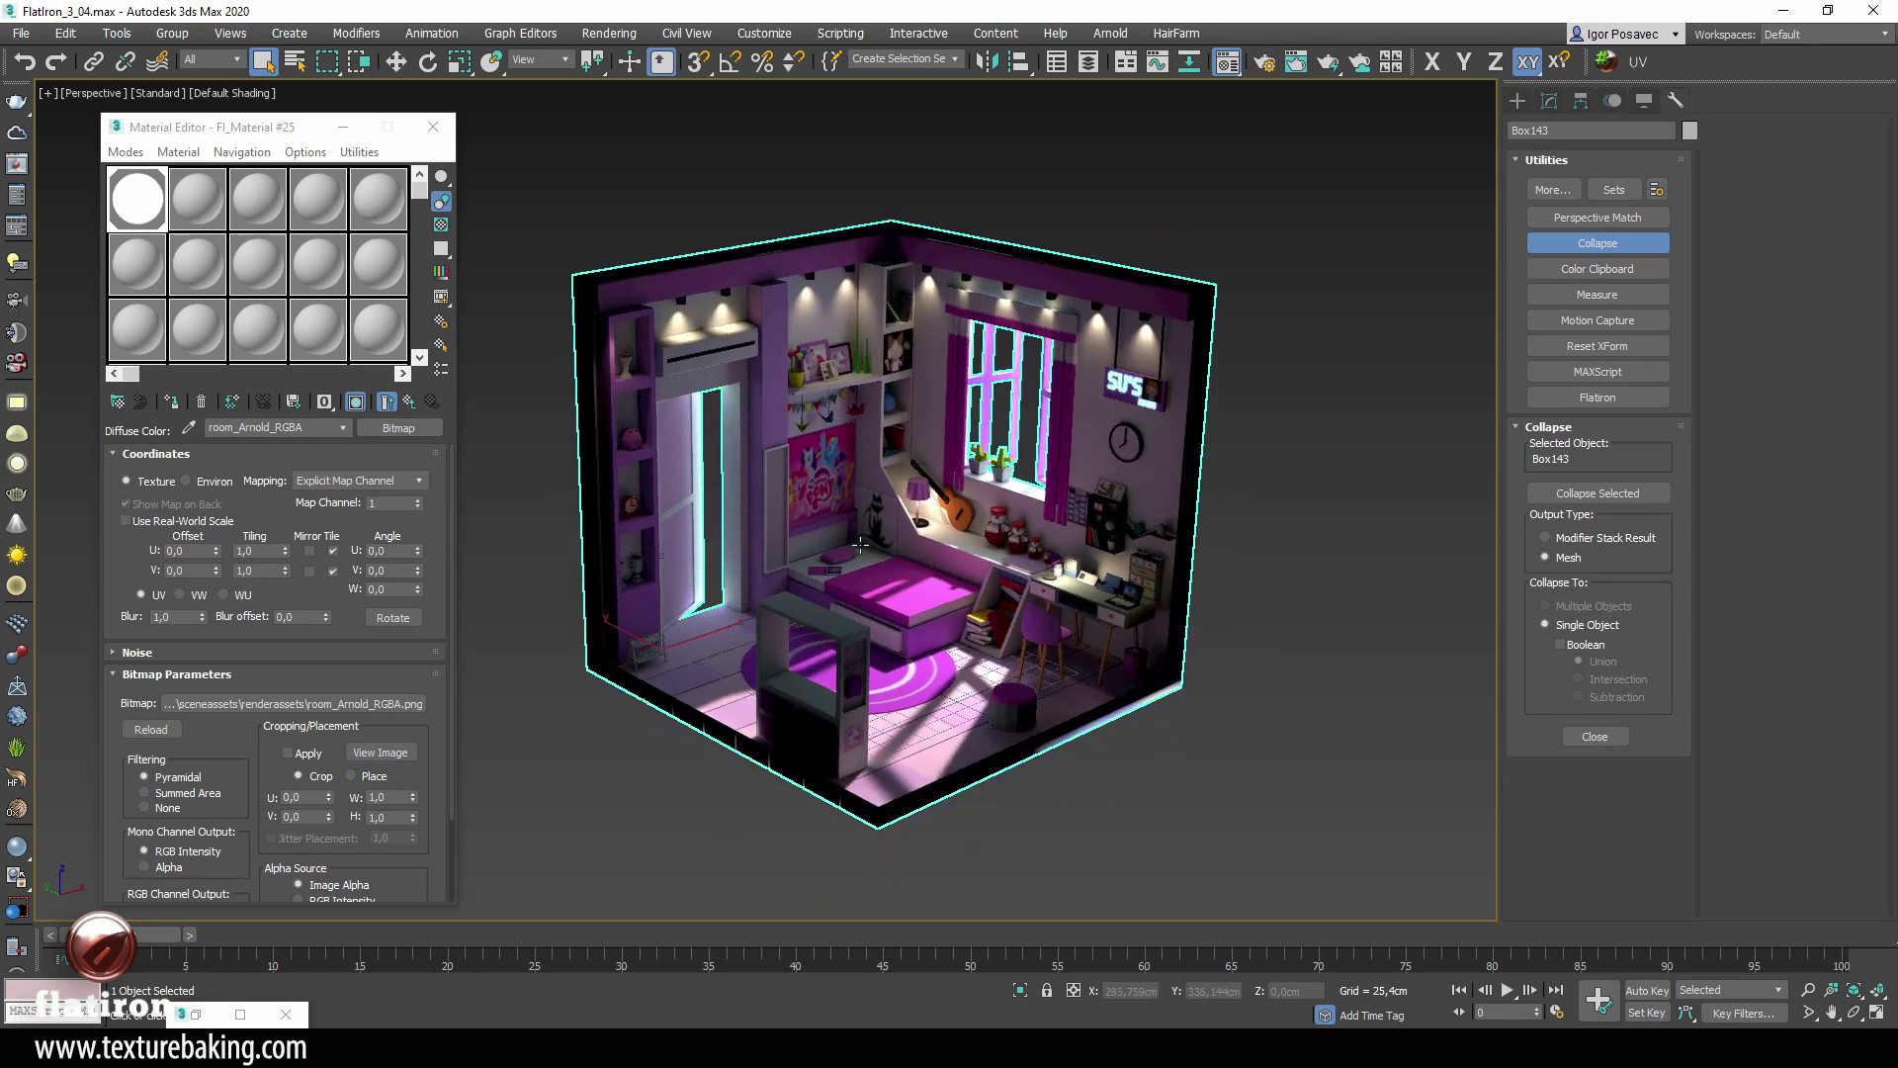
Step: Export the mesh as FBX file 'IsoRoom' into the Sketchfab folder
left_click(20, 32)
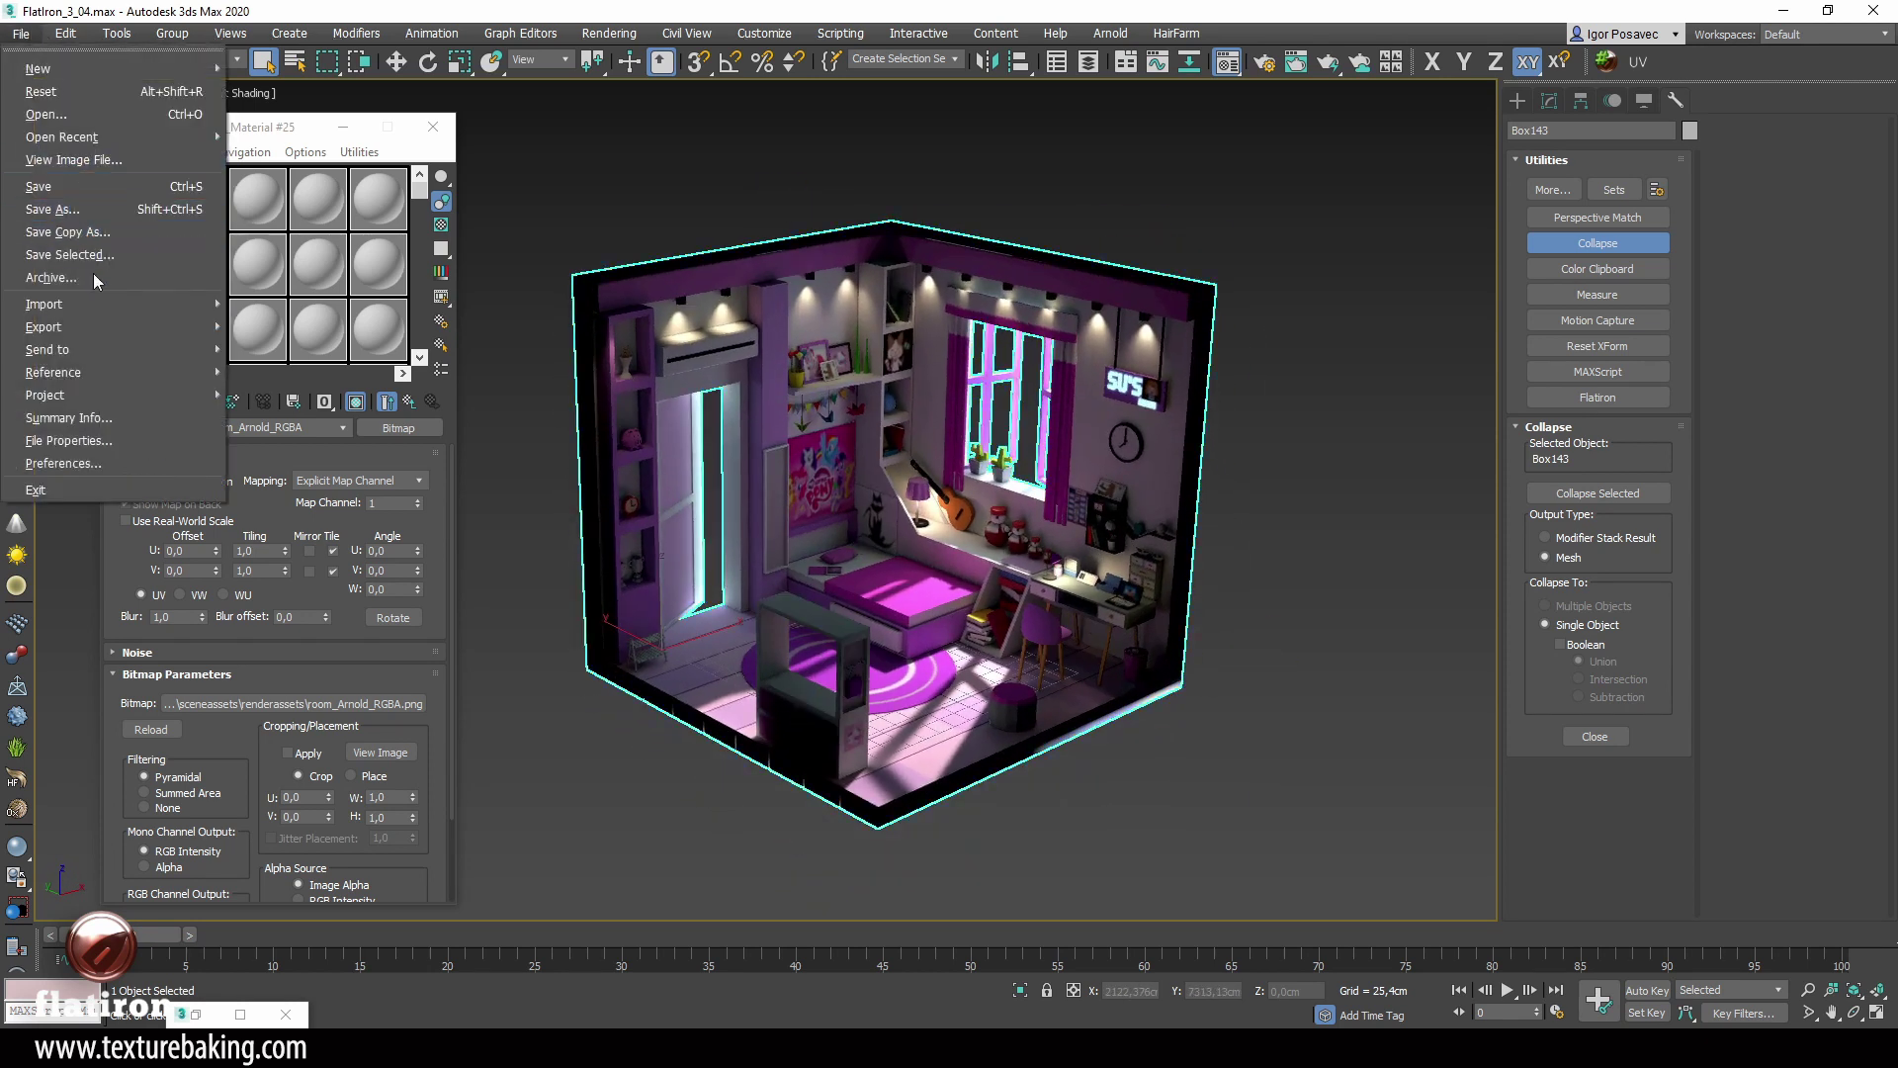
mouse_move(98, 320)
left_click(295, 332)
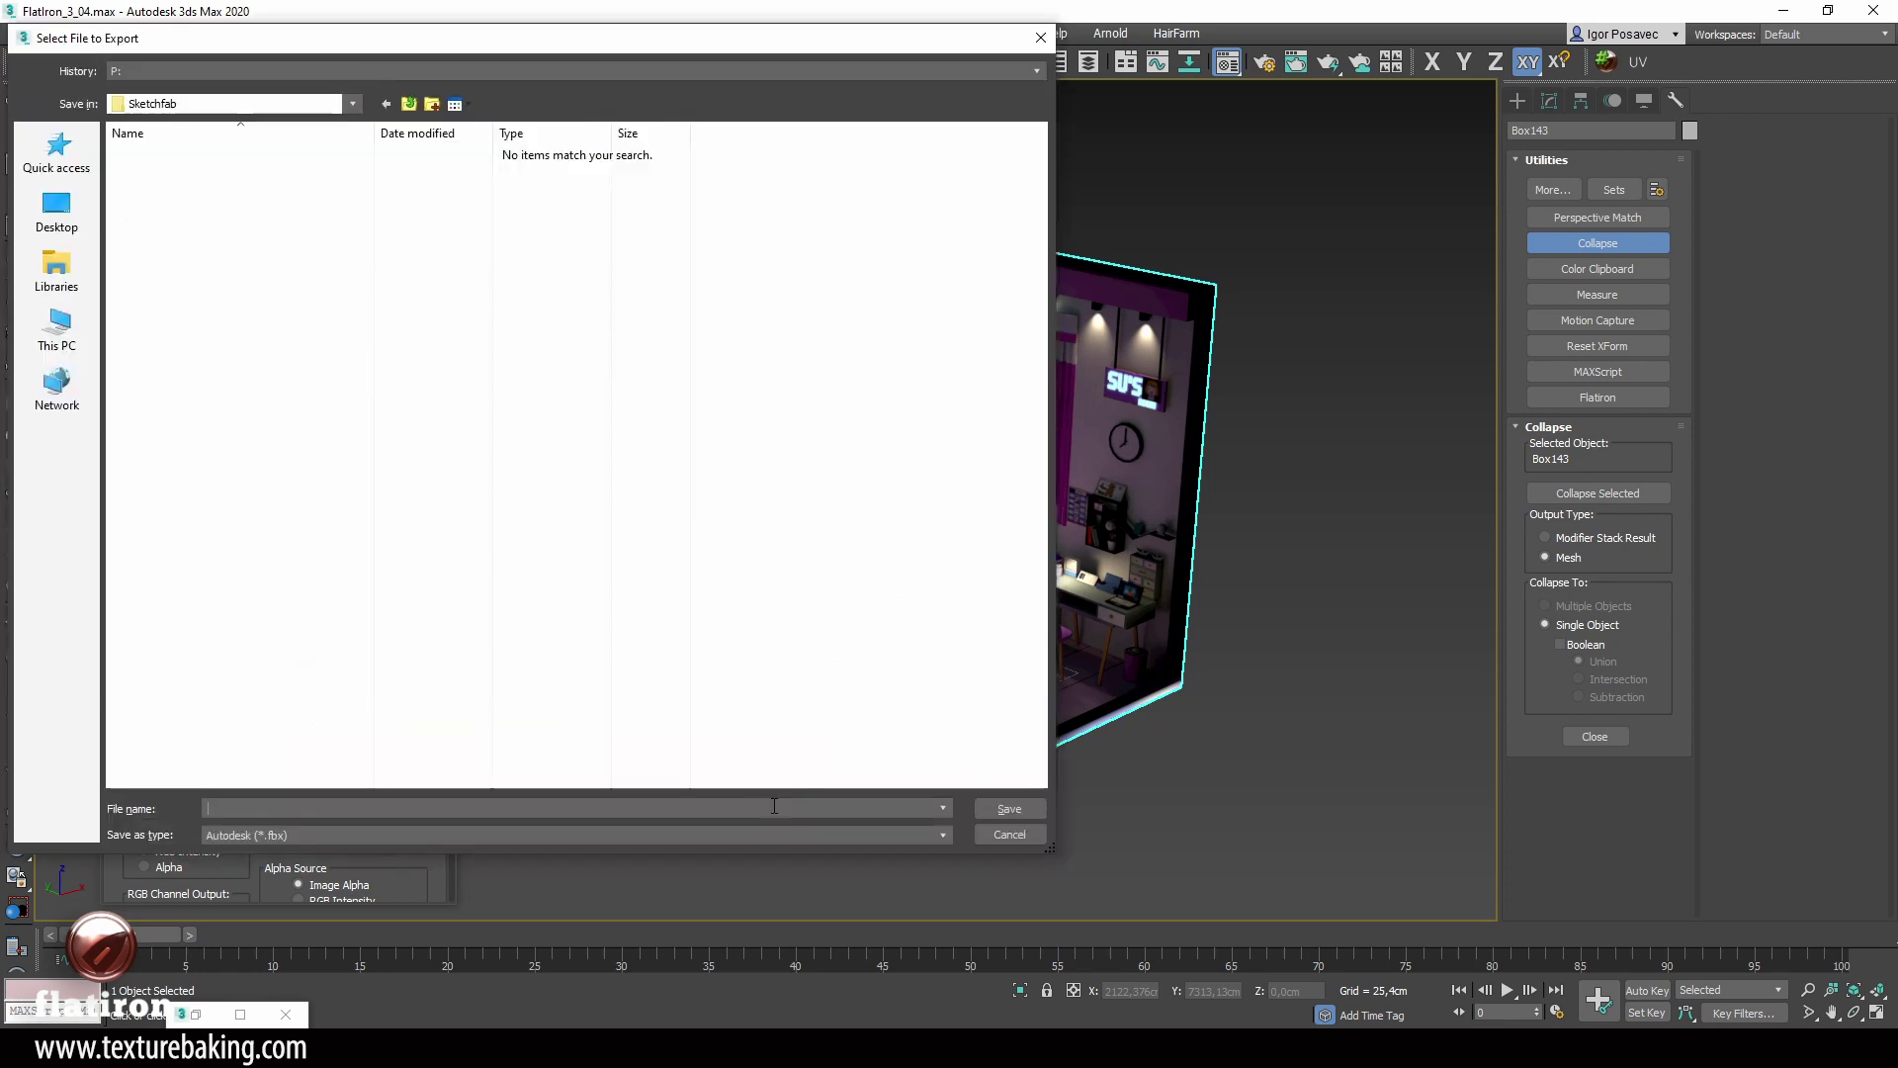
type("IsoRoom")
left_click(1009, 809)
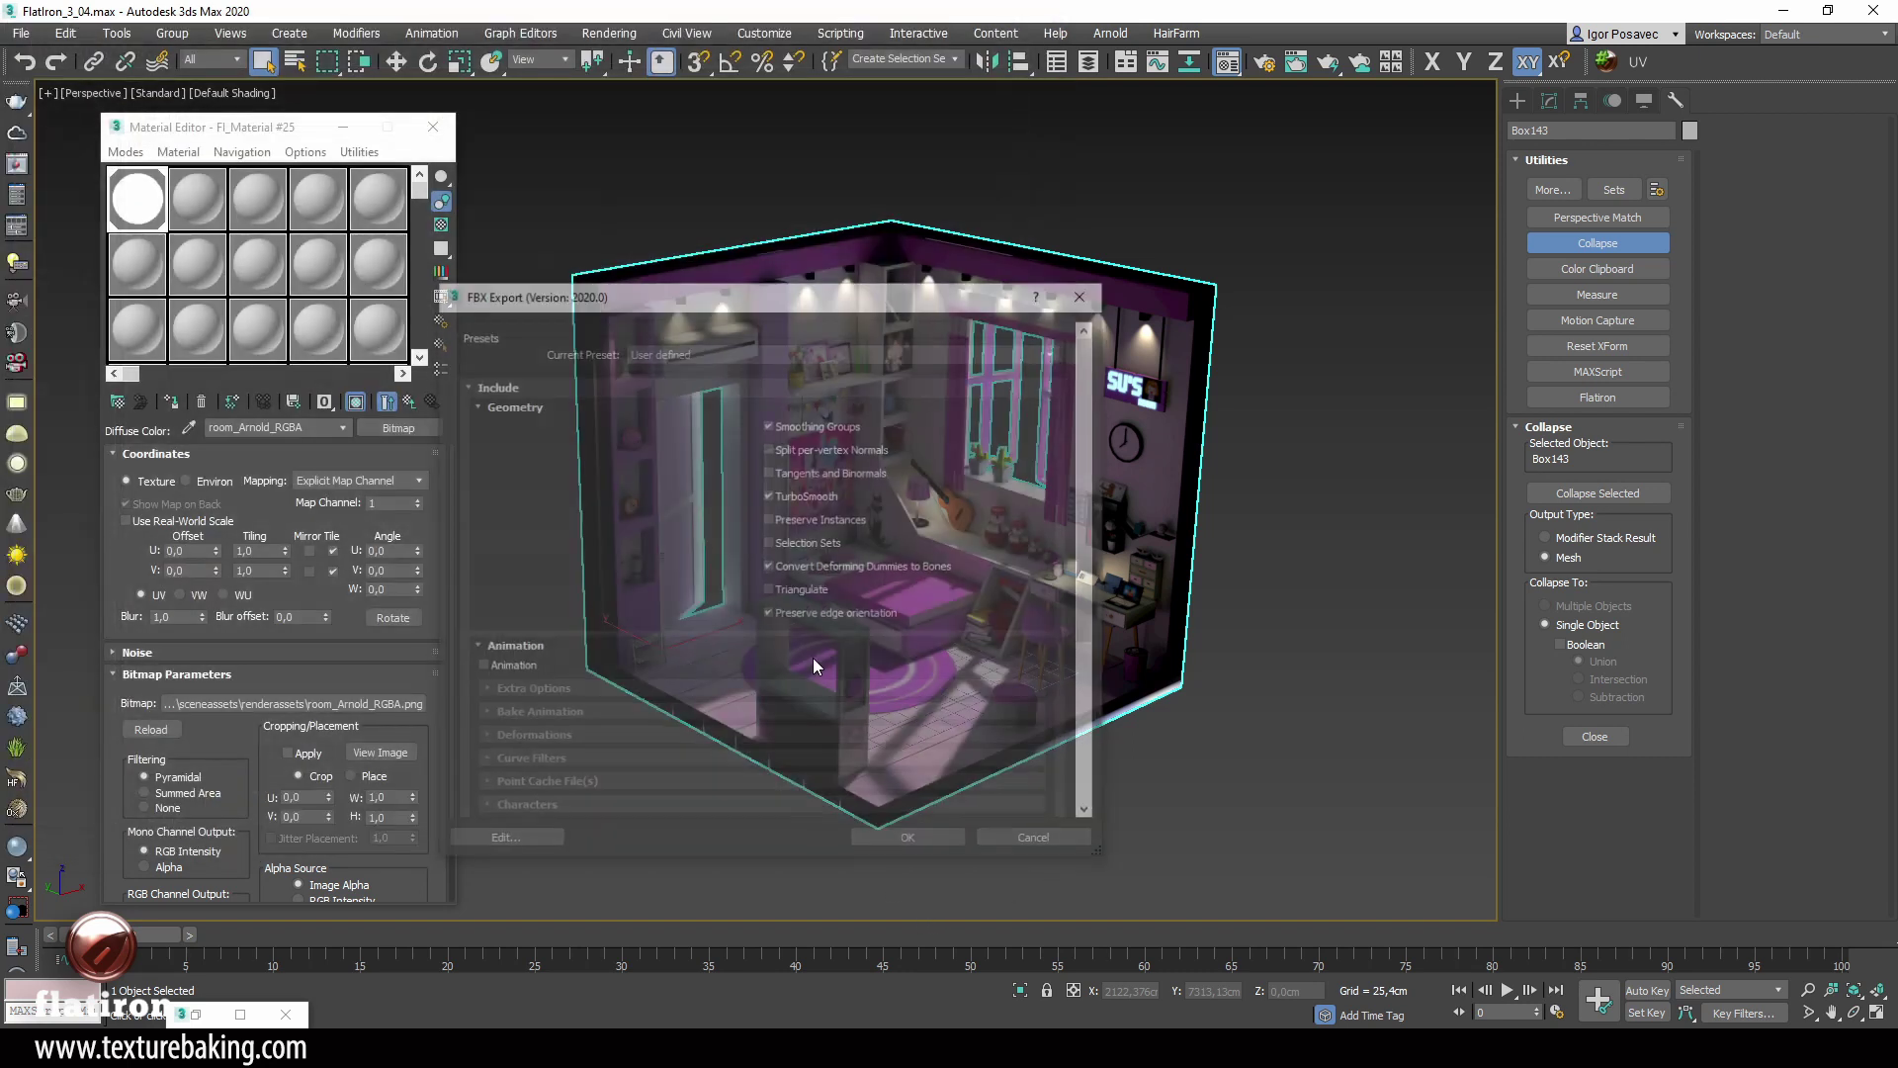
left_click(908, 840)
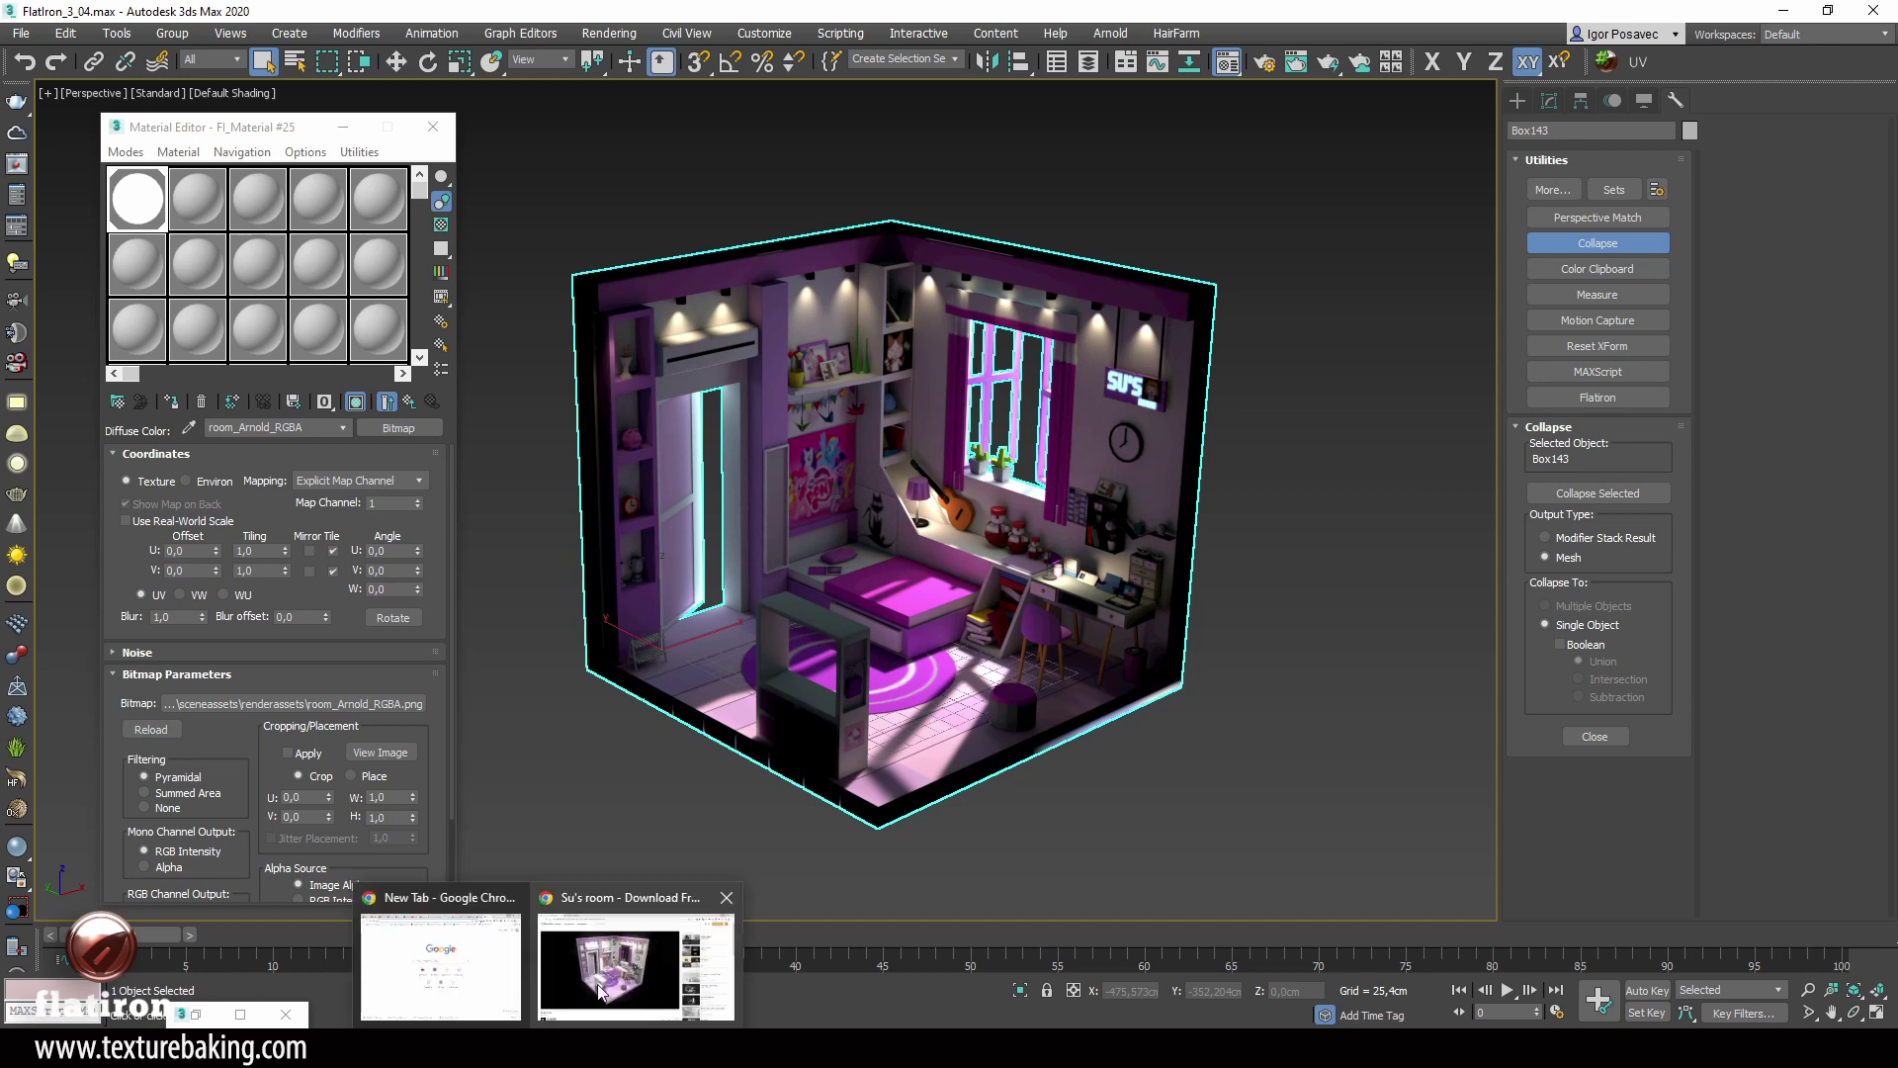
left_click(605, 989)
Step: In the room model's Sketchfab editor, show FI_Material #25's settings, expanding Sheen and scrolling down
left_click(339, 19)
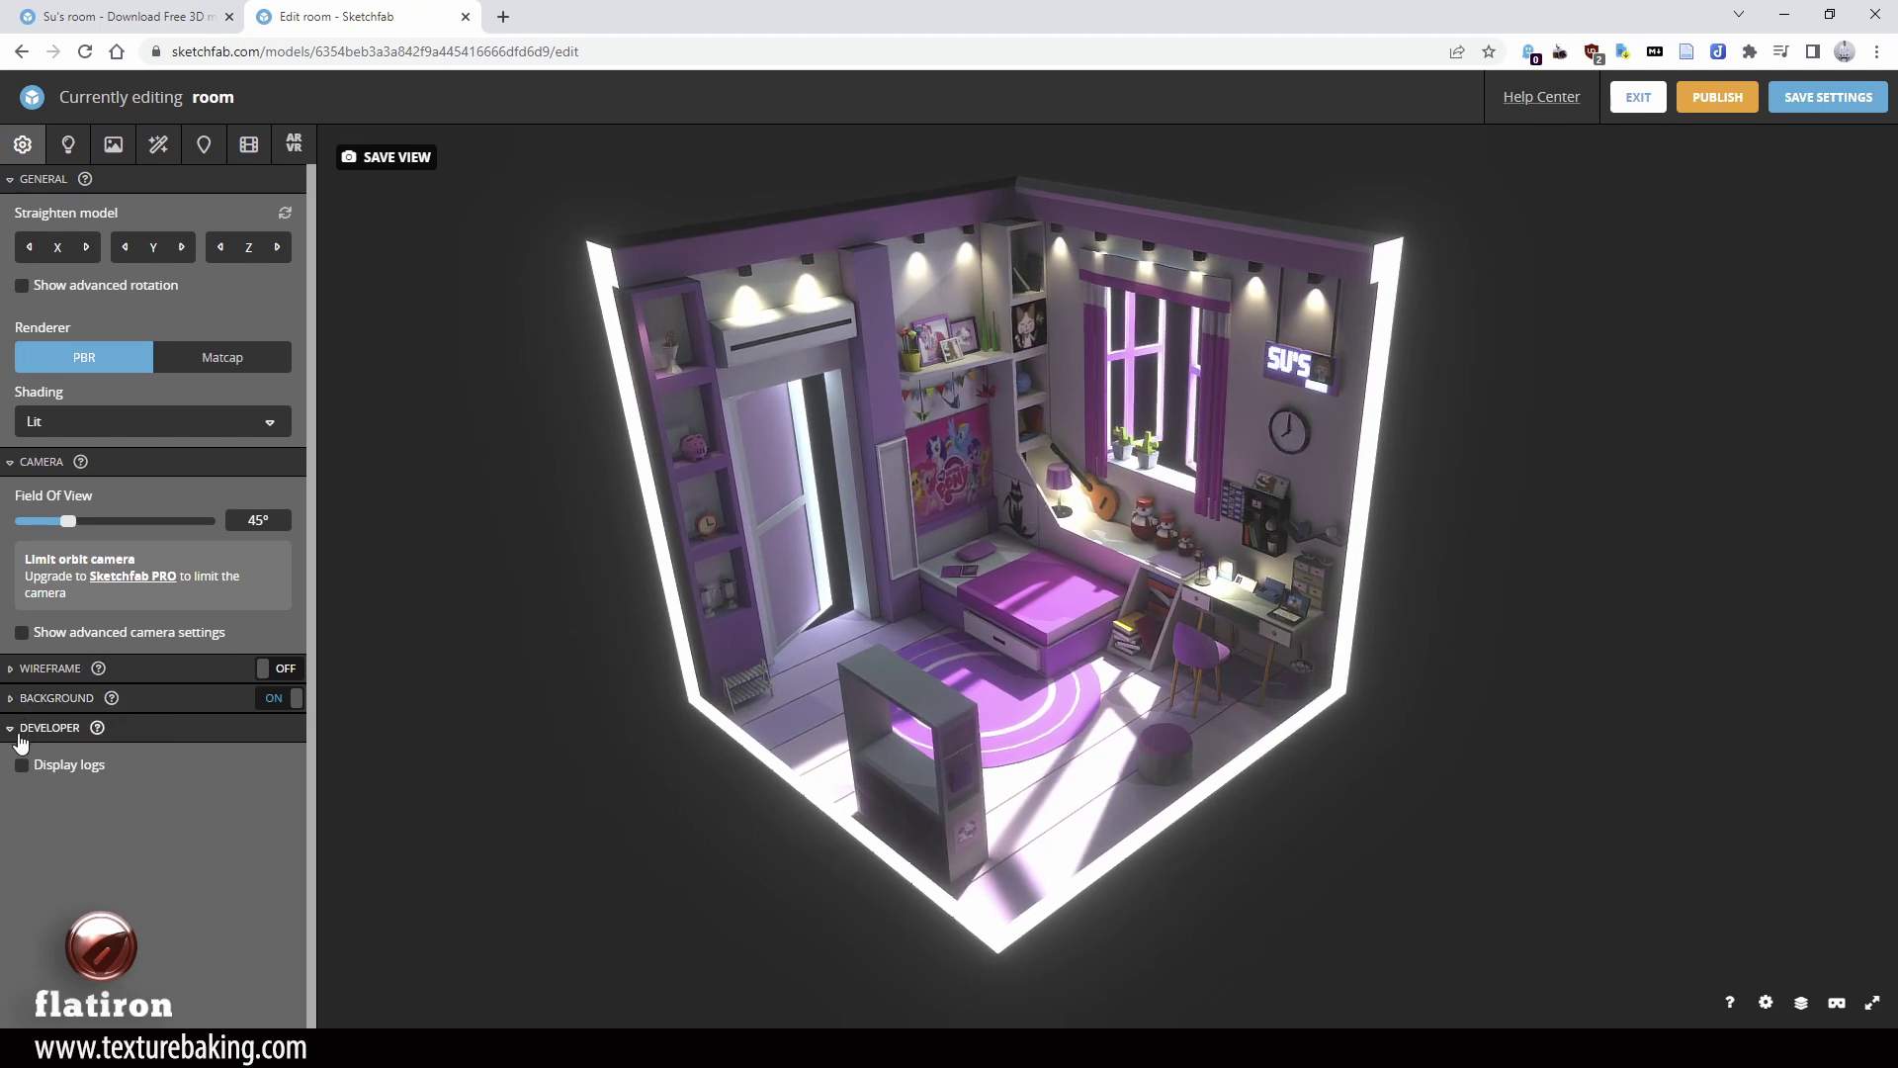
left_click(112, 149)
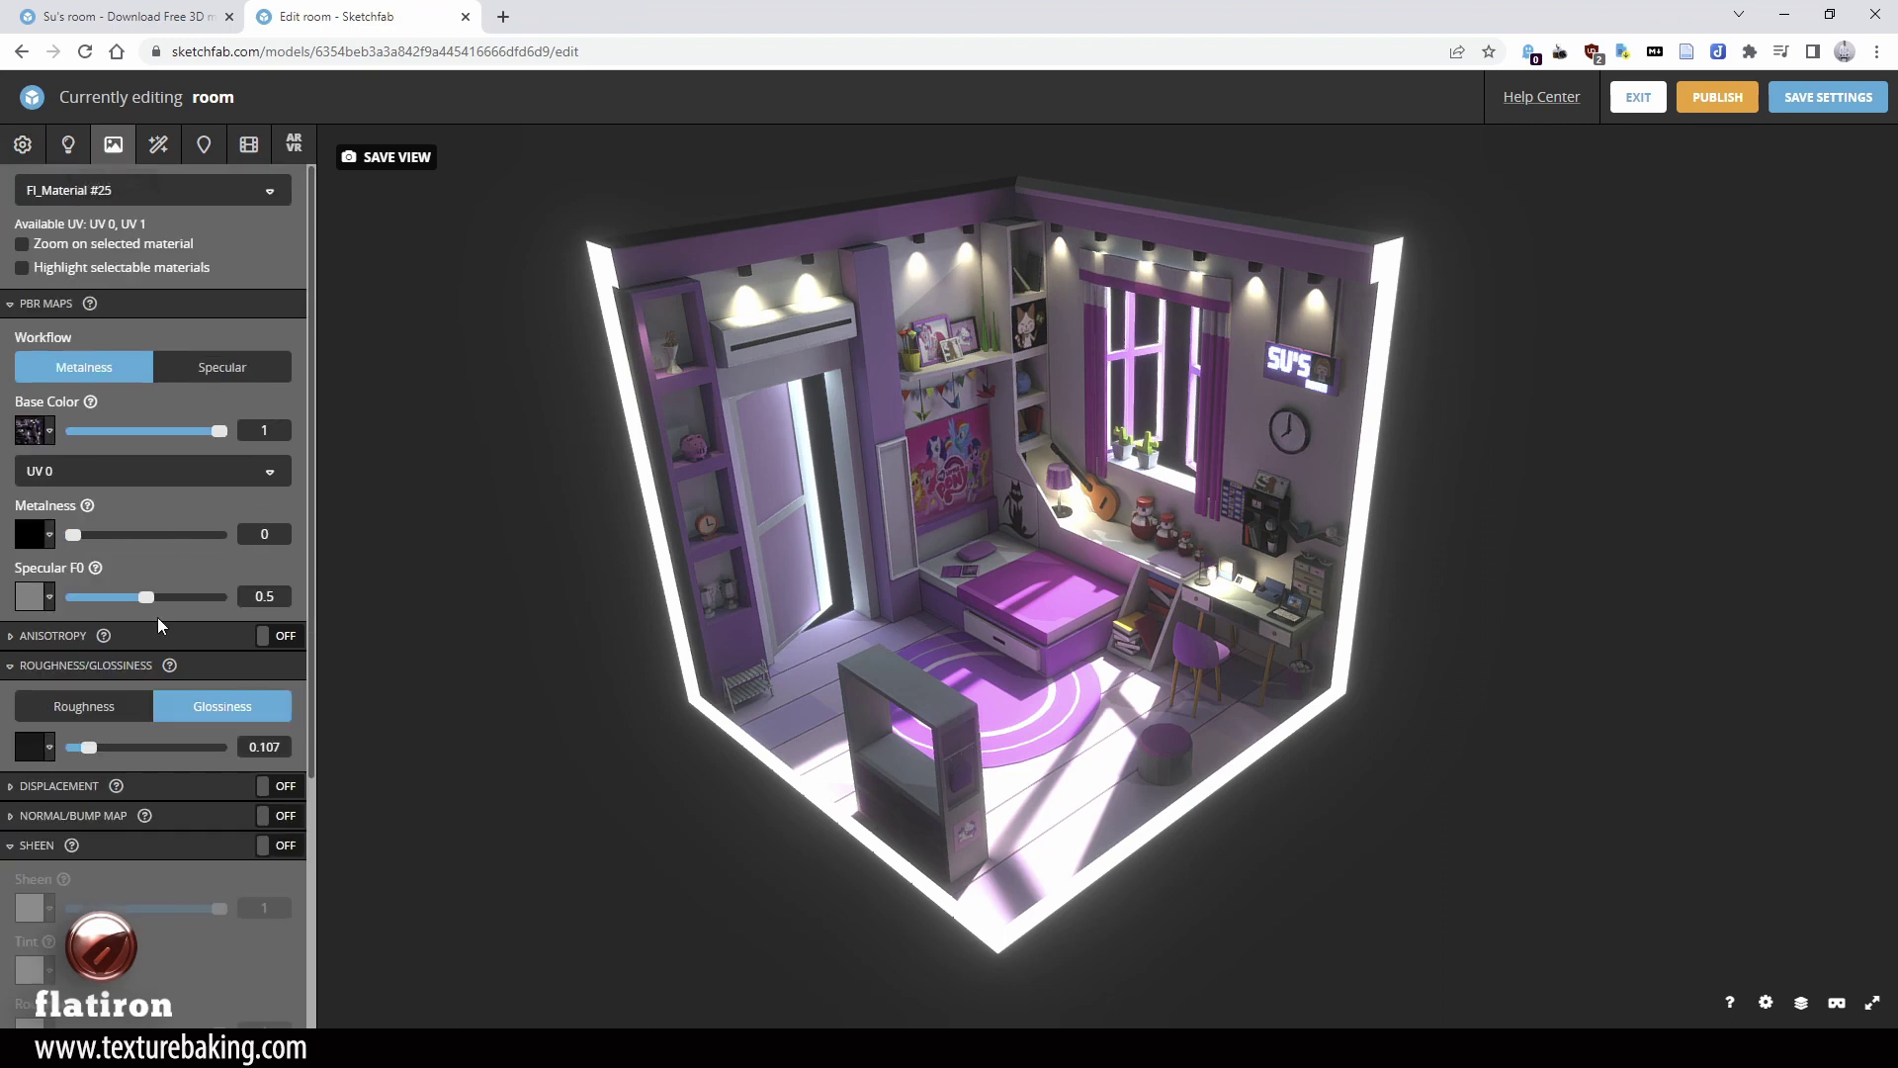
left_click(92, 843)
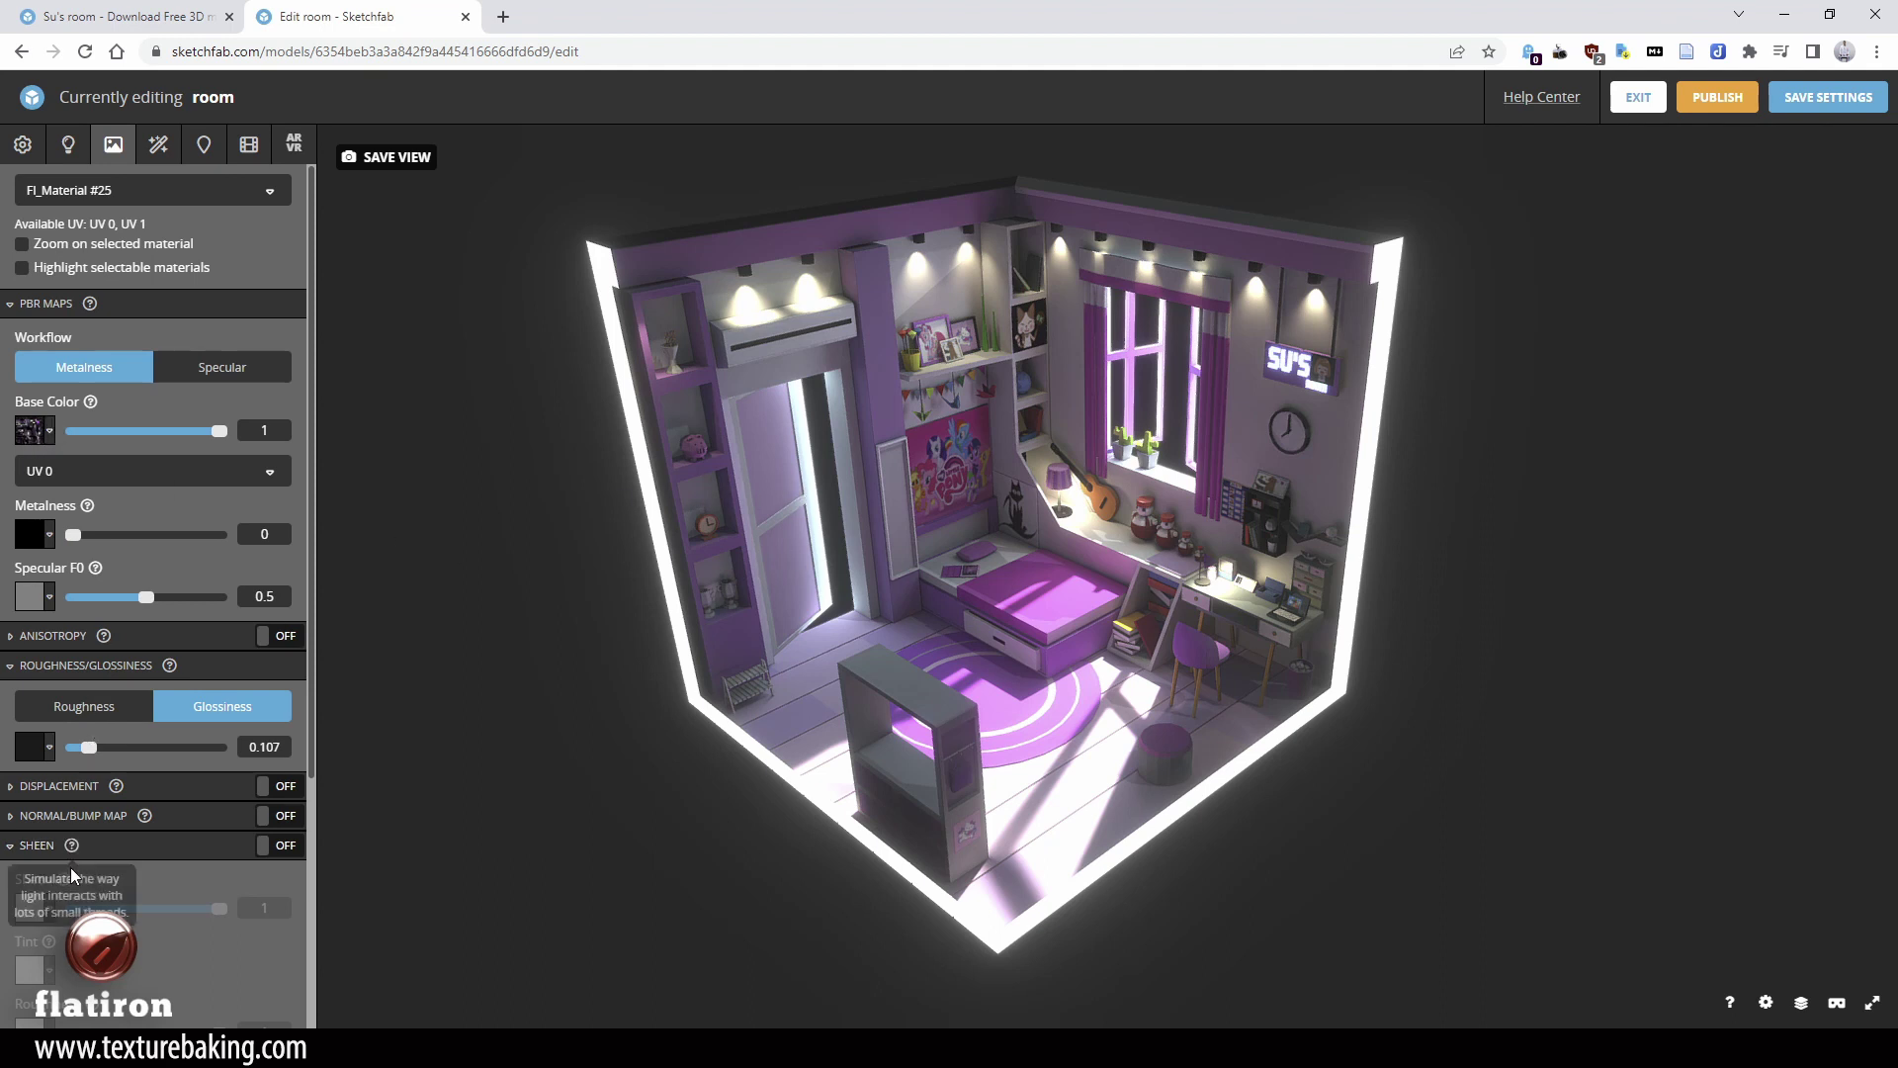
scroll(68, 781, "down", 2)
scroll(67, 791, "down", 3)
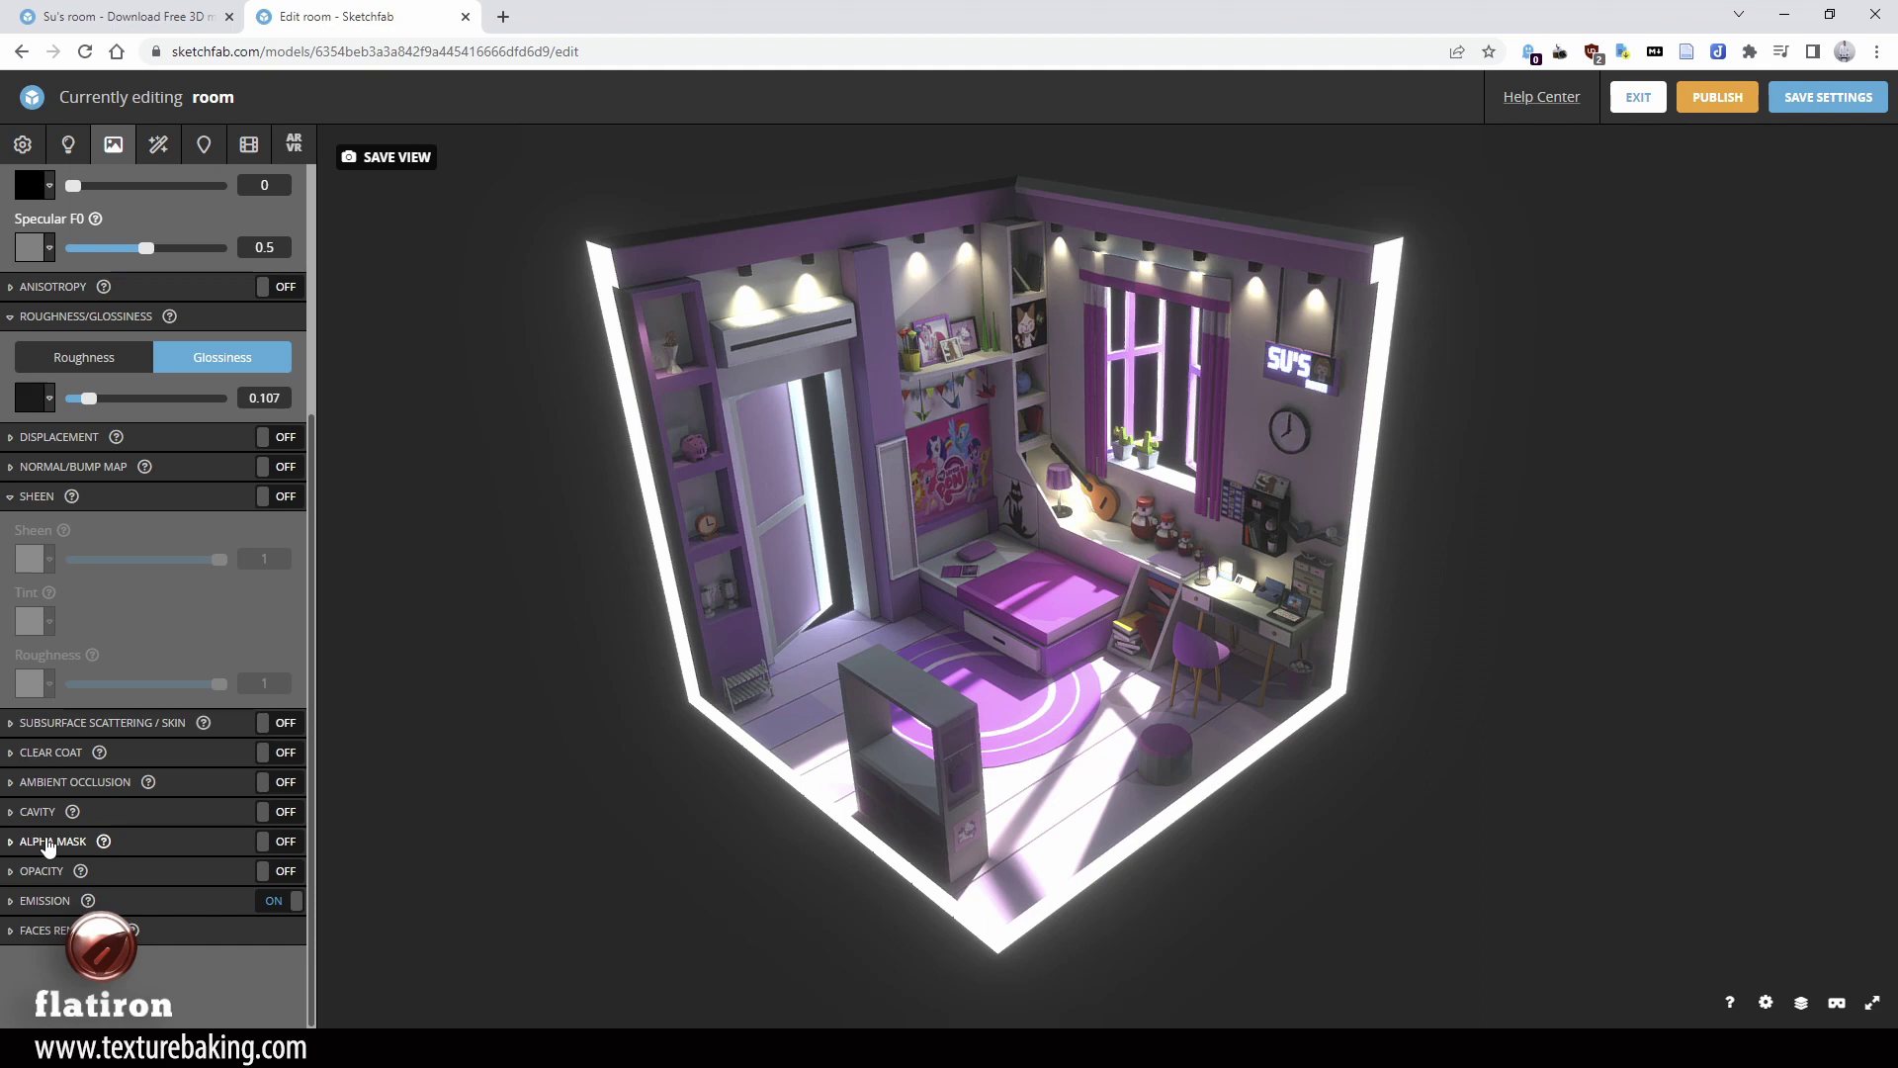
left_click(11, 900)
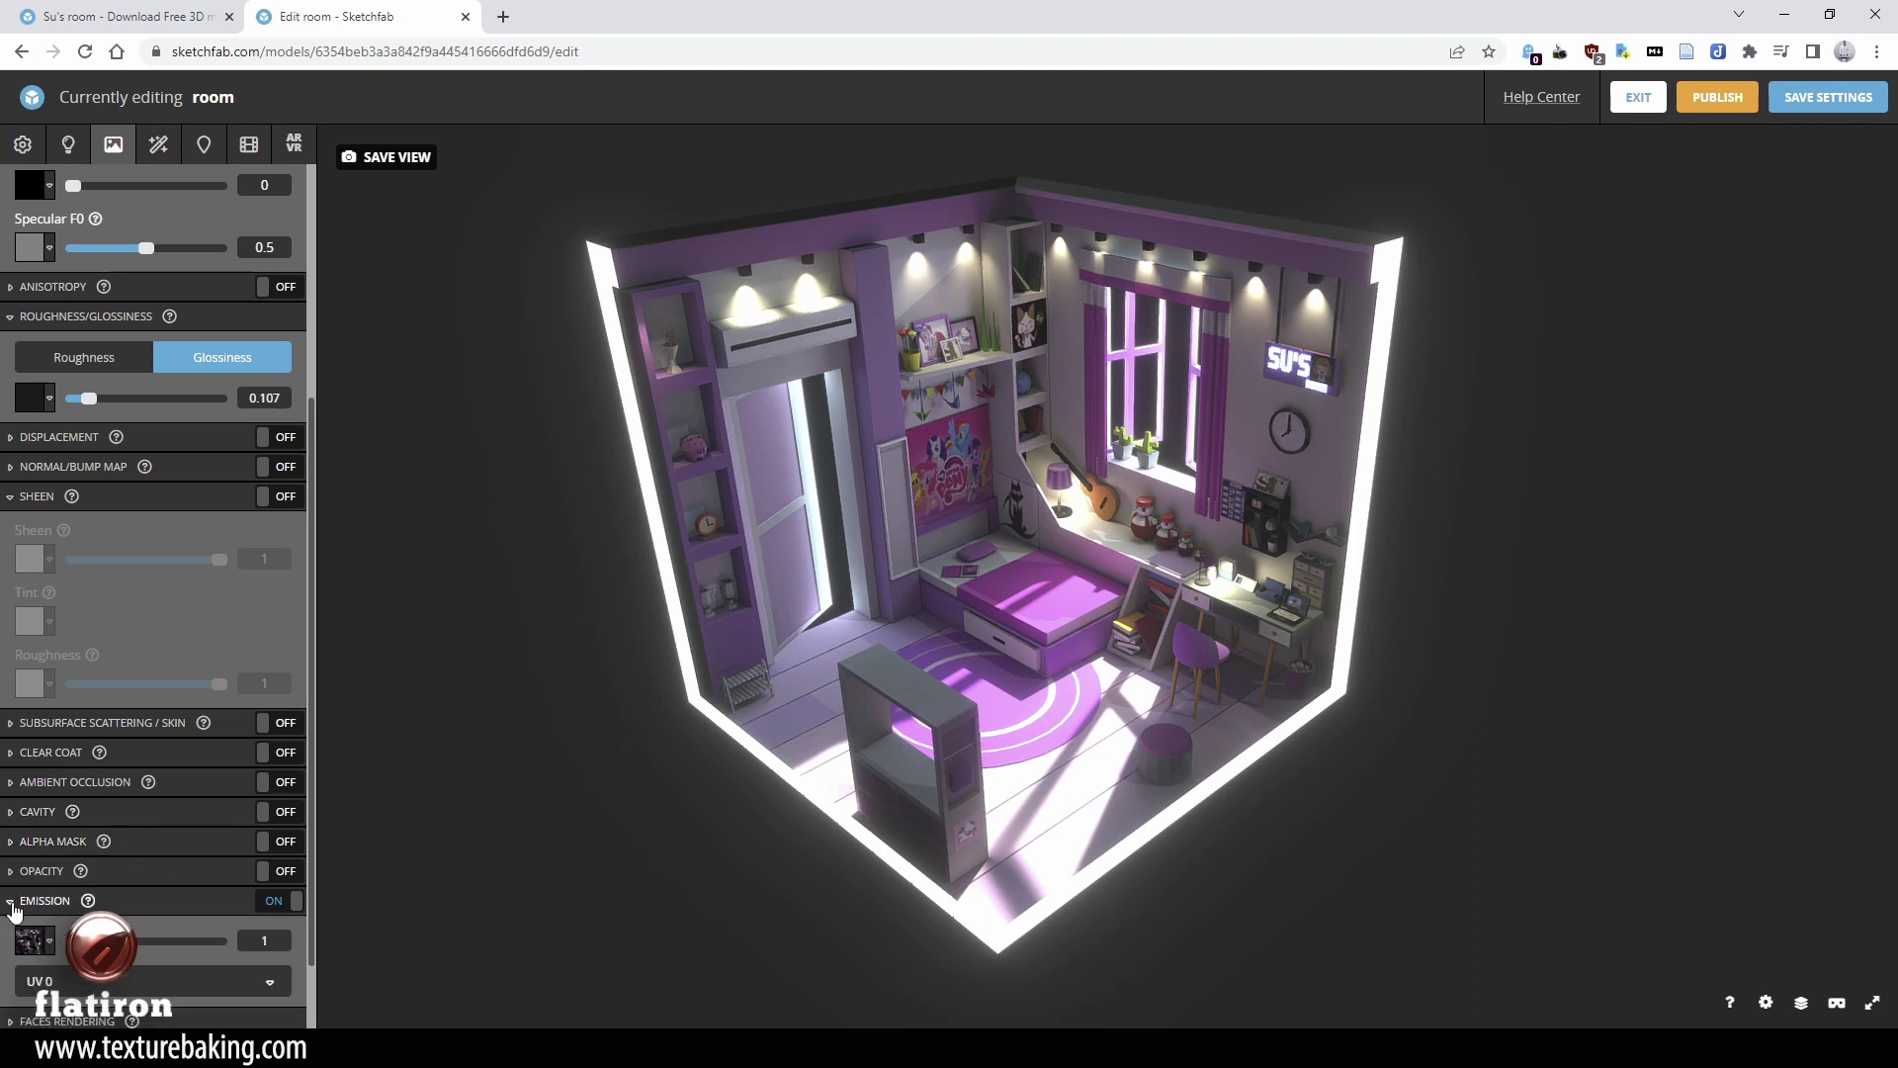
left_click_drag(572, 775, 931, 749)
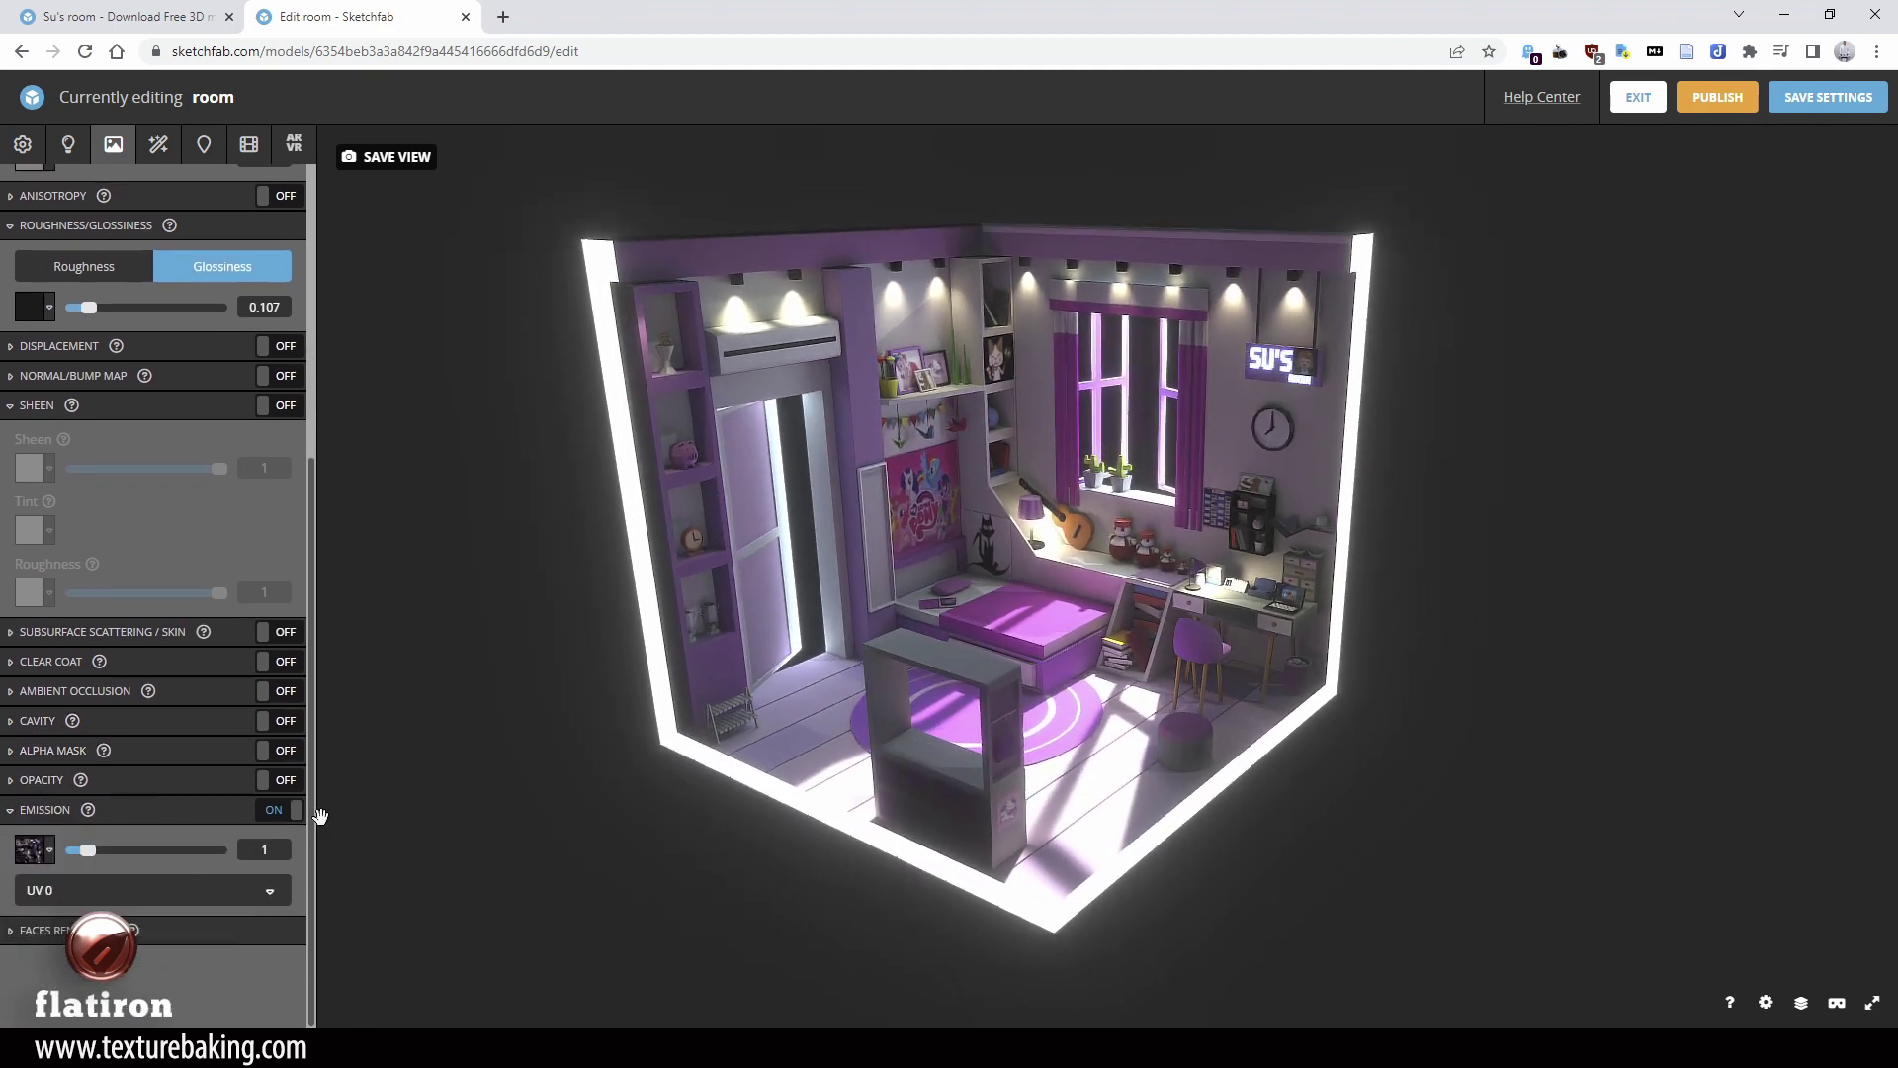
left_click(279, 810)
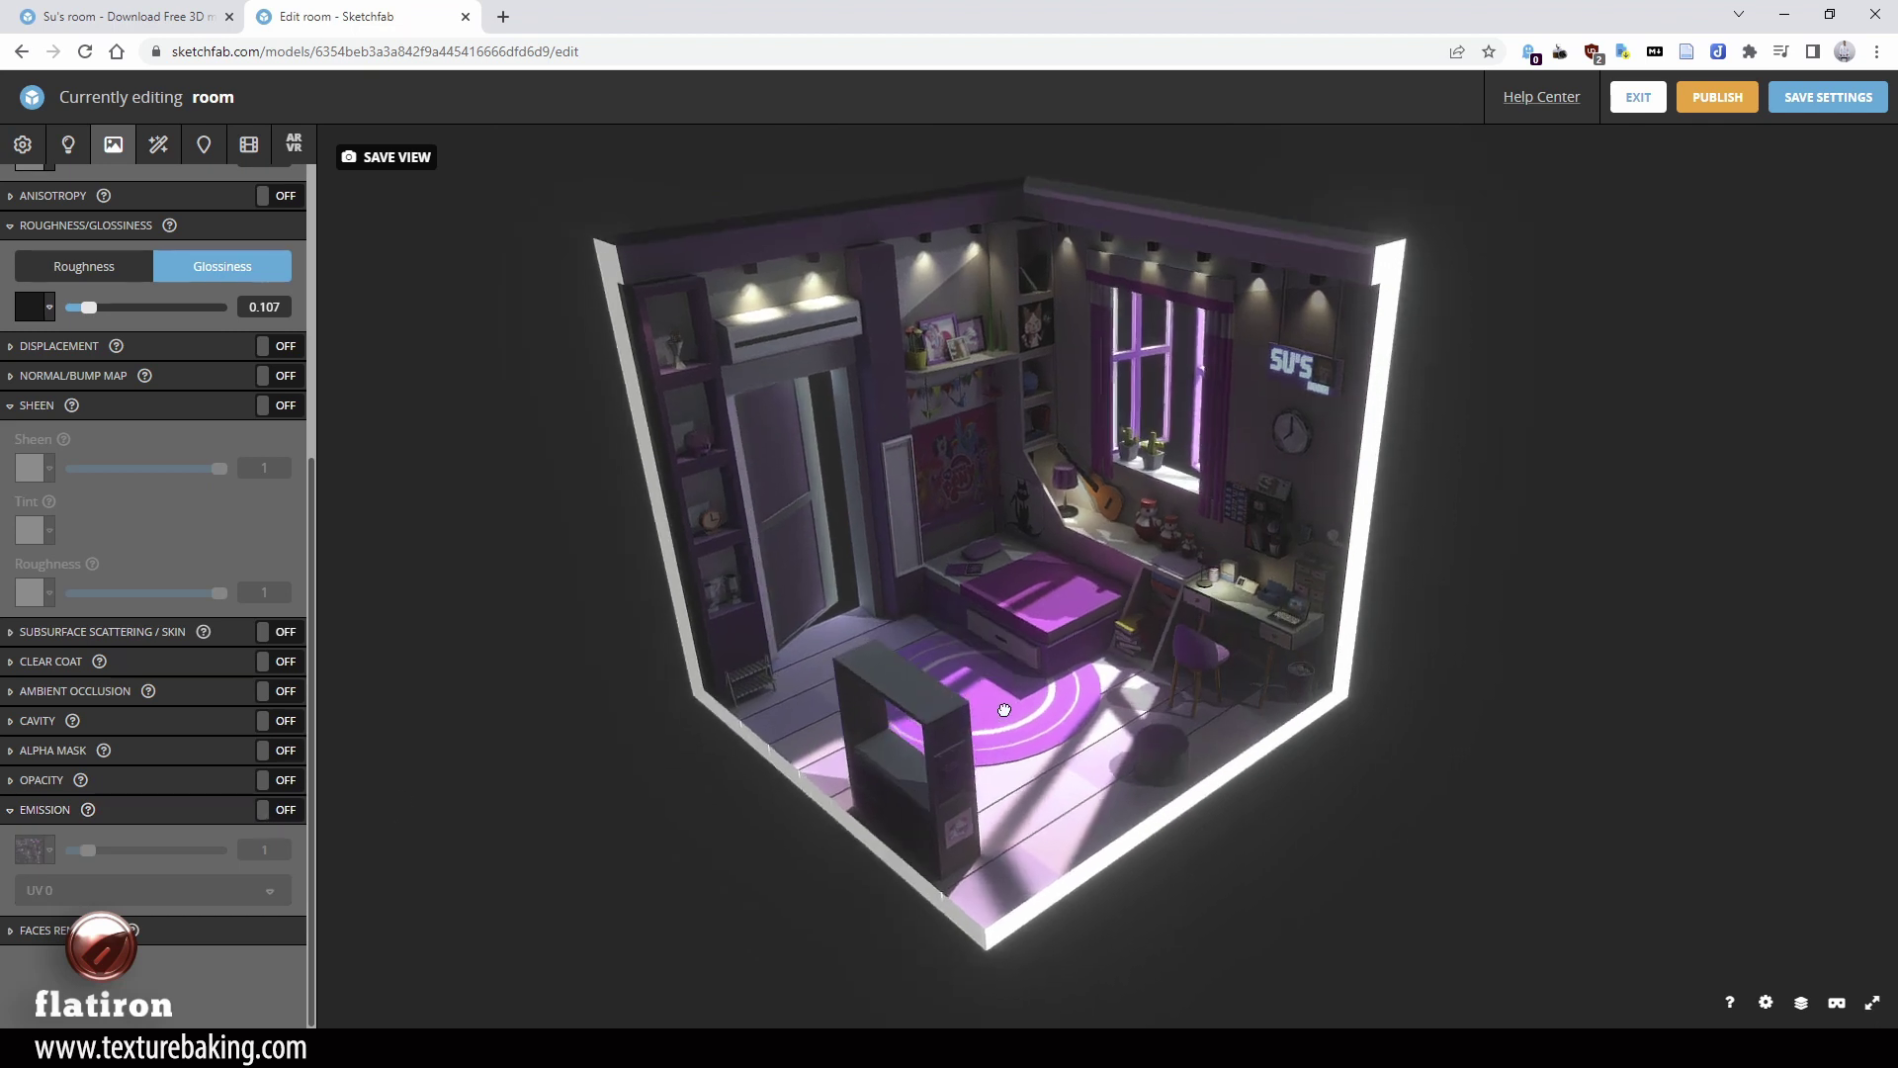
left_click(292, 817)
left_click_drag(870, 539, 723, 532)
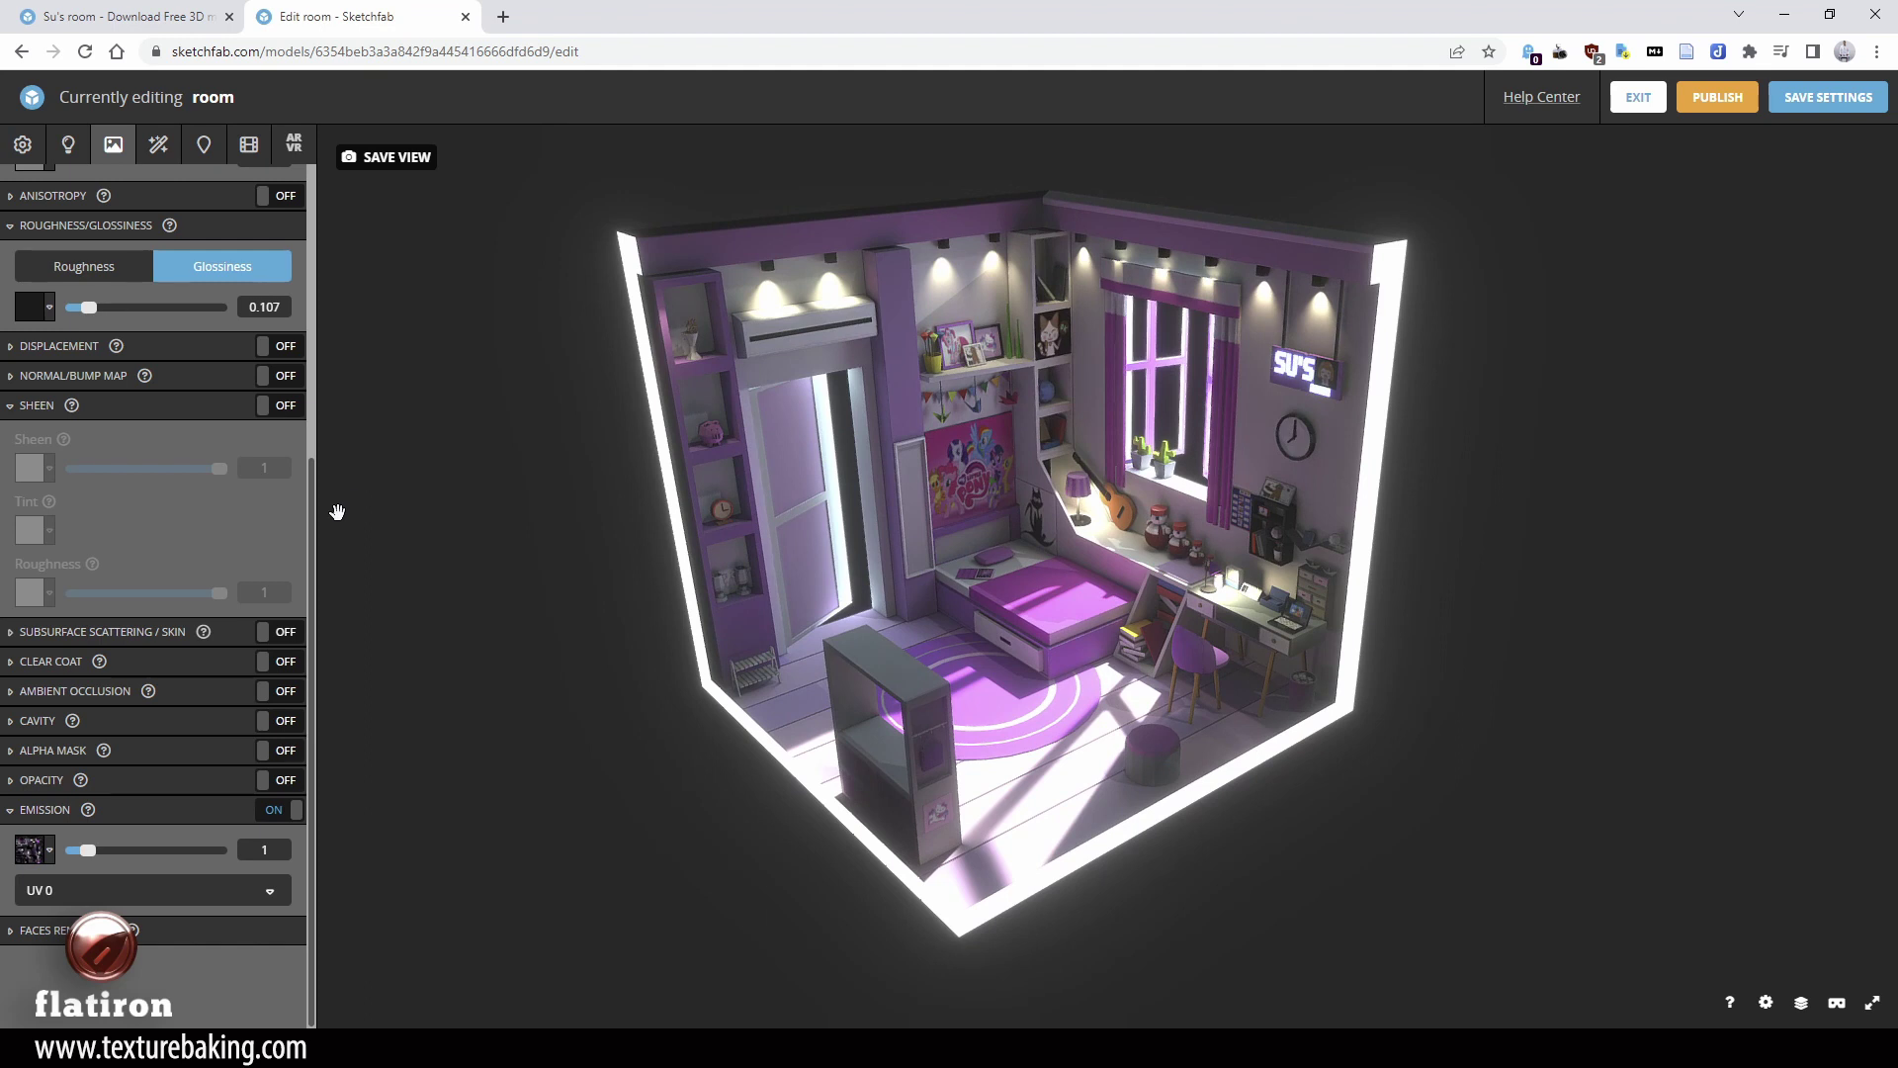
left_click_drag(312, 517, 342, 199)
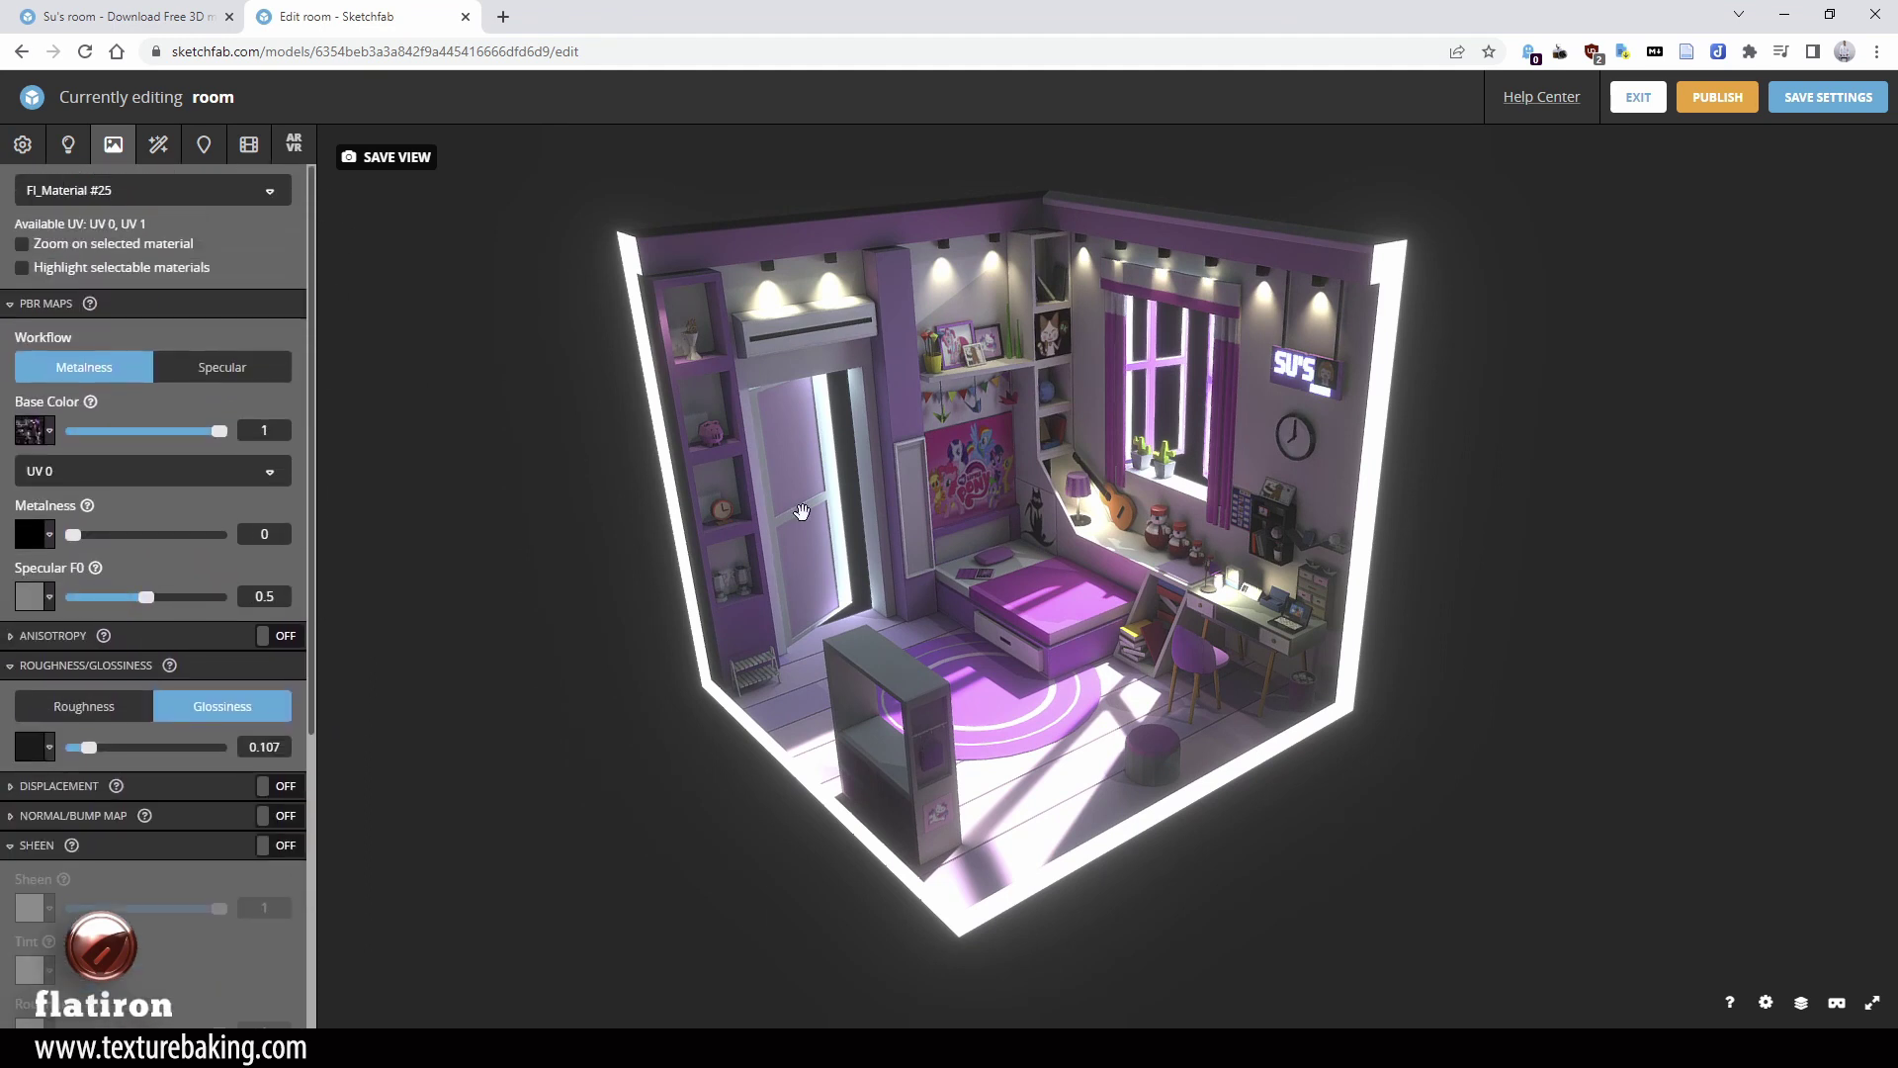